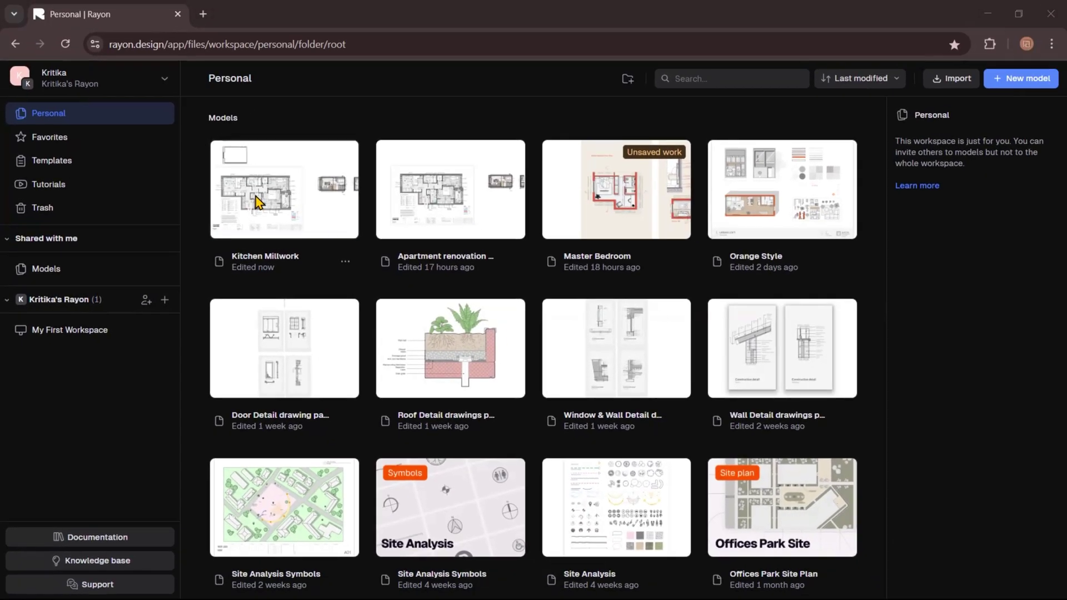
# - Open the Kitchen Millwork model at the kitchen and dining room of the floor plan
pyautogui.click(328, 177)
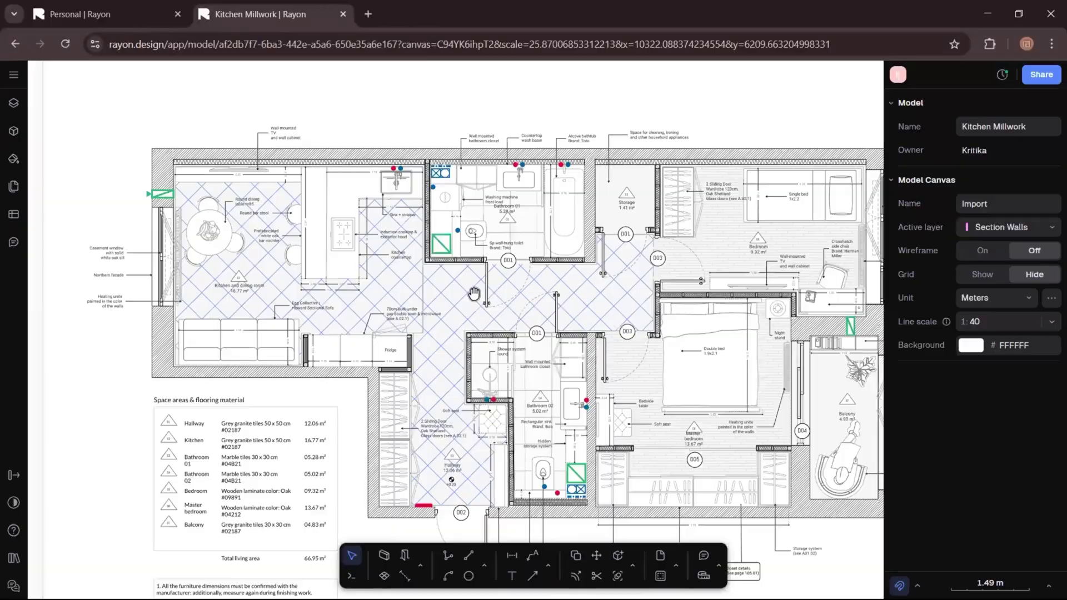
pyautogui.moveTo(531, 322); pyautogui.dragTo(475, 294, button='middle')
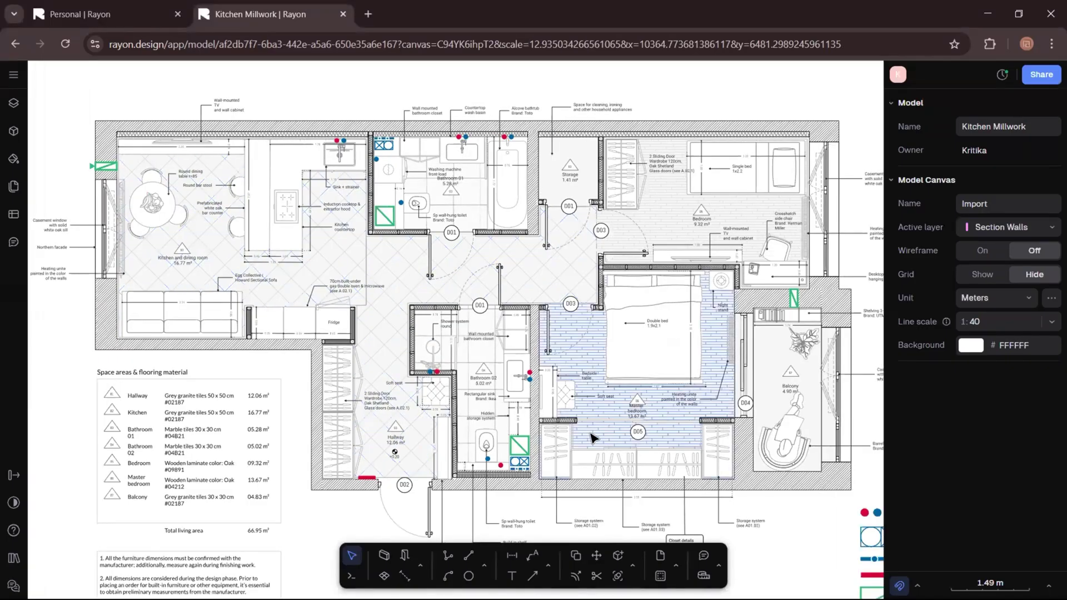
pyautogui.moveTo(148, 245); pyautogui.dragTo(216, 243, button='middle')
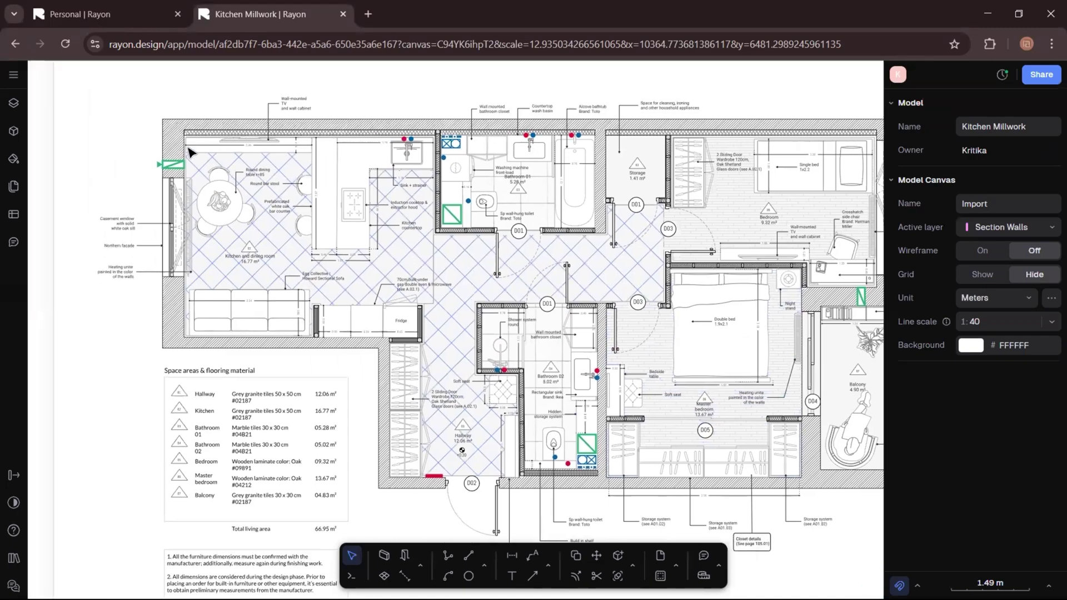
pyautogui.scroll(3, 189, 151)
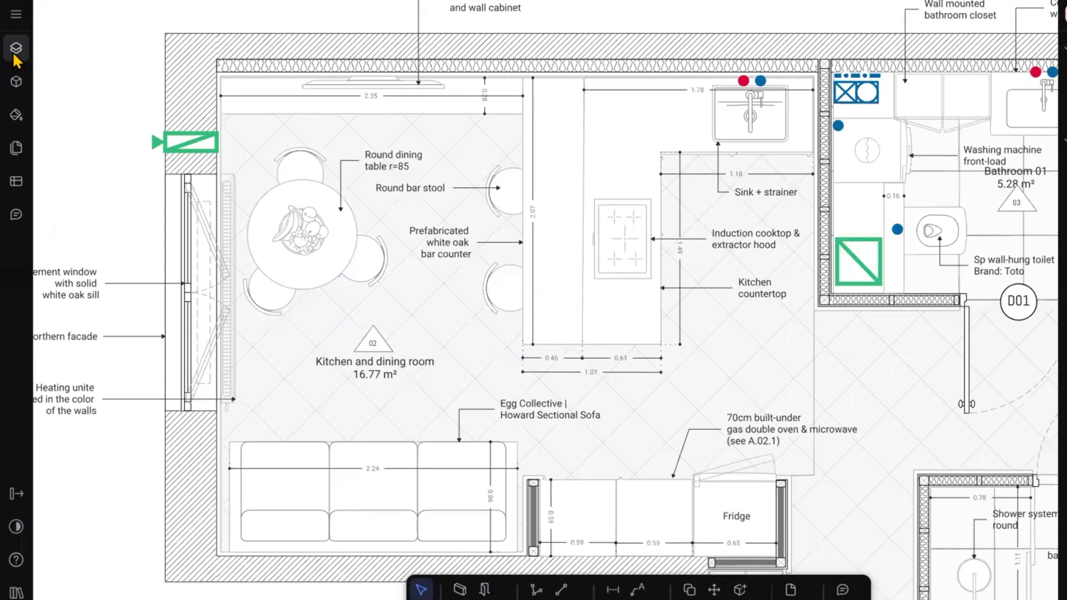
# - Add a new layer named Section Walls to the model
pyautogui.click(13, 104)
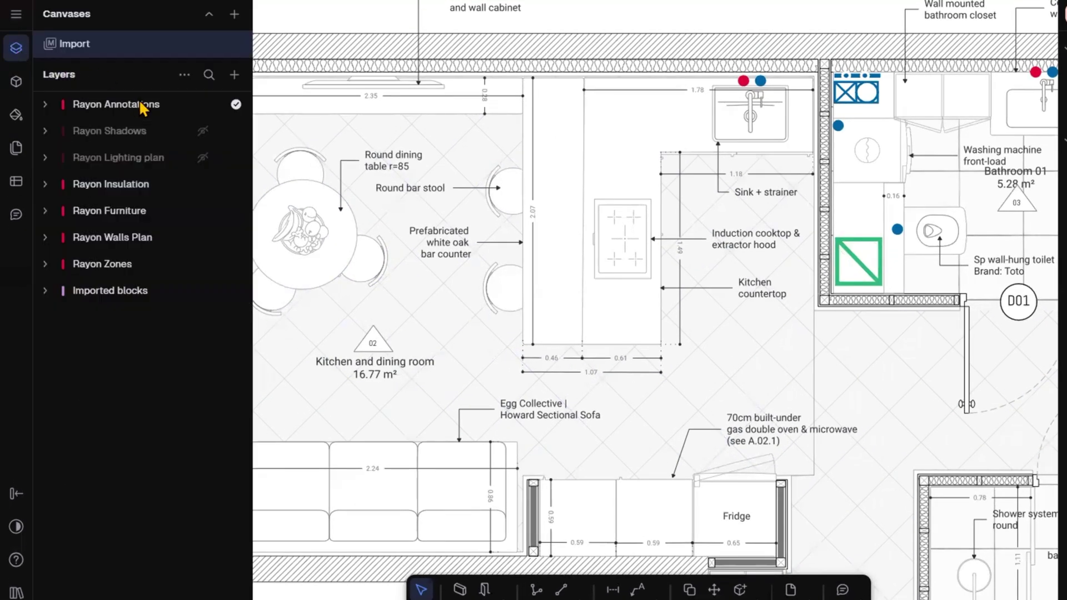
pyautogui.click(235, 78)
pyautogui.click(234, 104)
pyautogui.press('BackSpace')
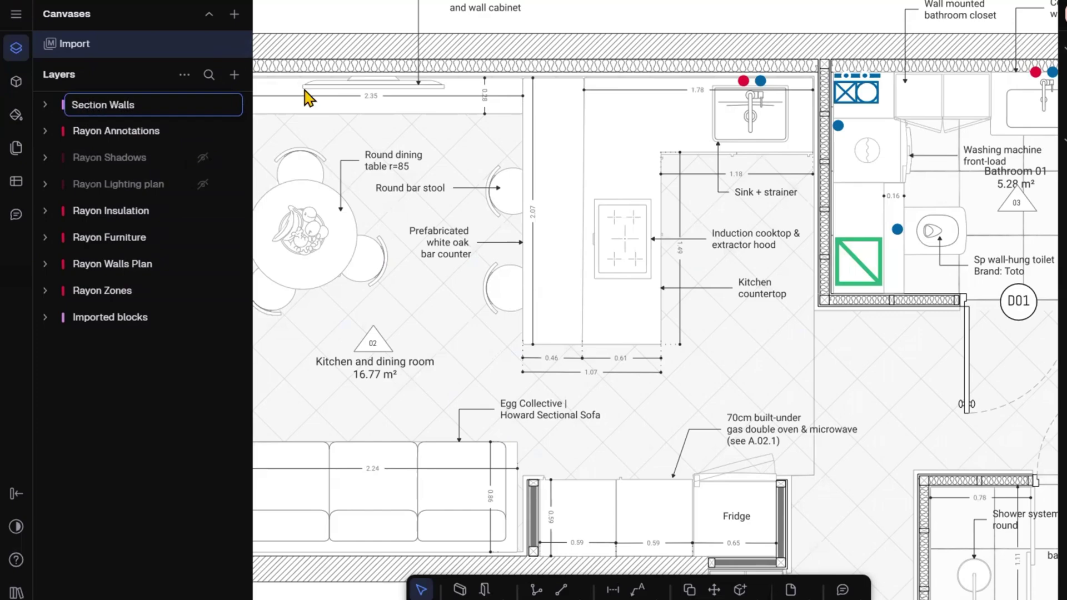
pyautogui.click(289, 17)
# - Add another layer named Guide Lines and make it the active layer
pyautogui.moveTo(410, 164); pyautogui.dragTo(443, 329, button='middle')
pyautogui.scroll(4, 443, 328)
pyautogui.click(234, 74)
pyautogui.click(269, 105)
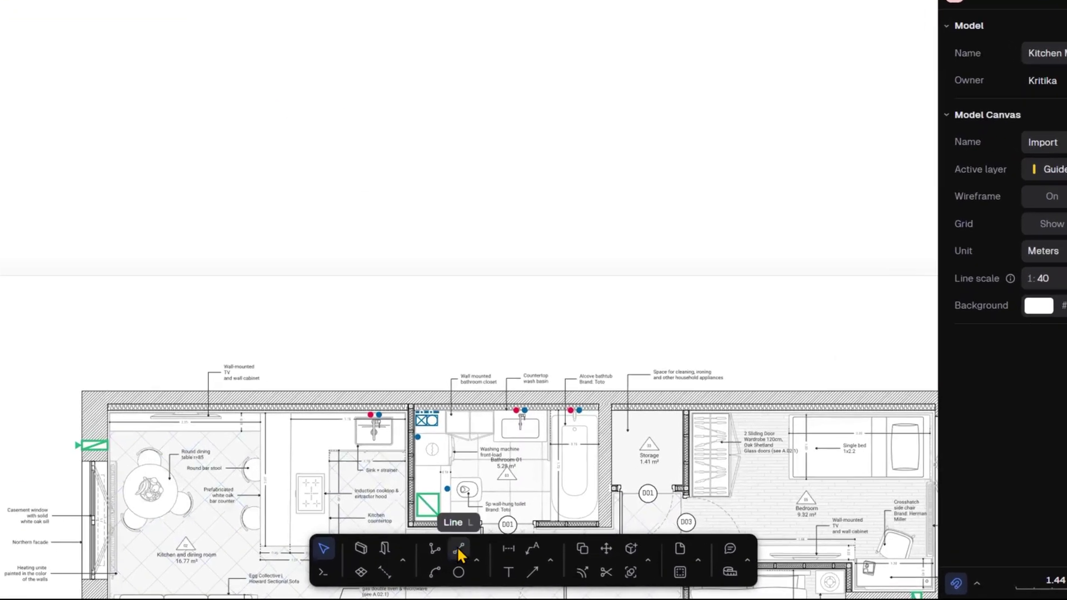
# - Set up the Line tool with a dashed 0.05 mm stroke in grey 9C9B9F
pyautogui.click(460, 553)
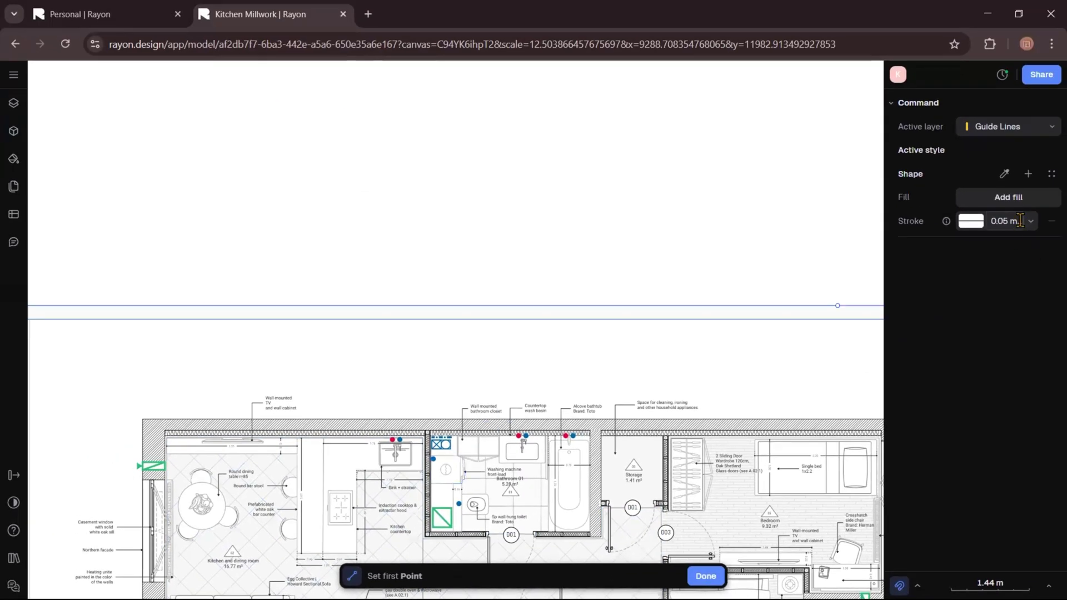
pyautogui.click(1031, 221)
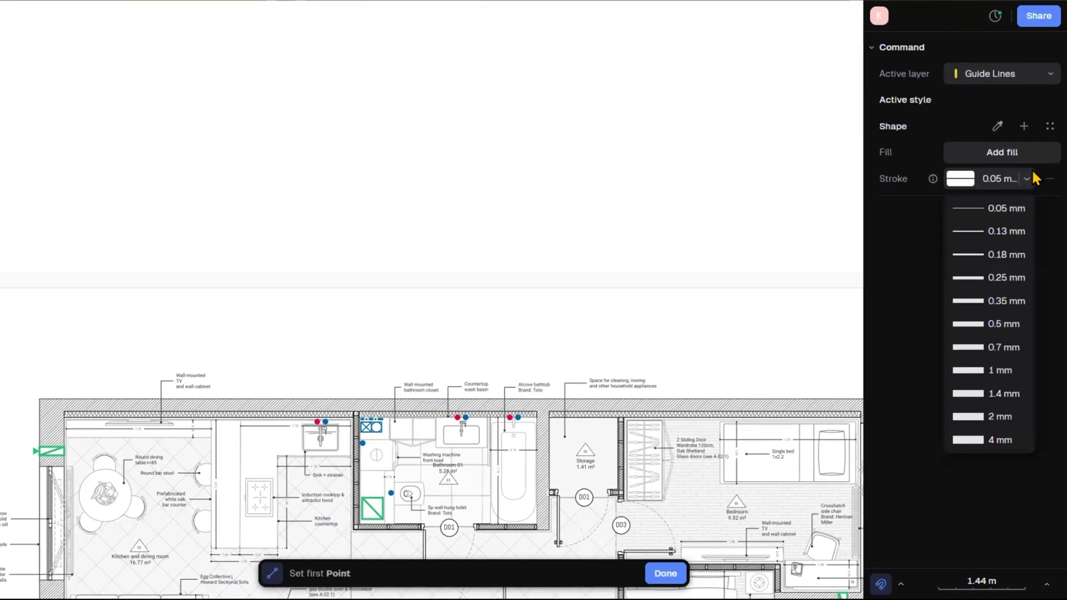
pyautogui.click(1002, 221)
pyautogui.click(959, 180)
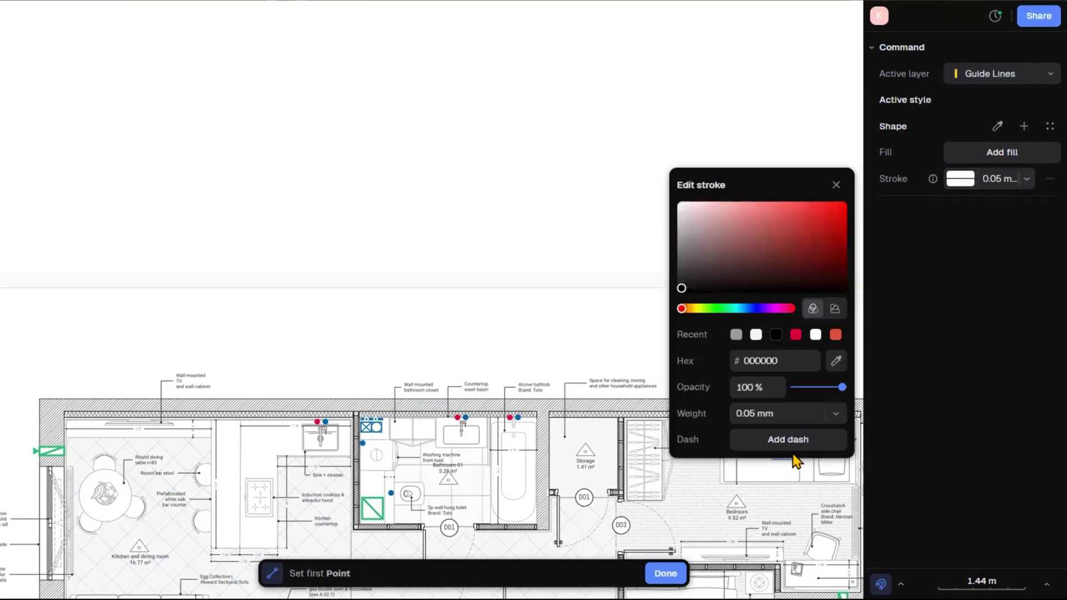
pyautogui.click(796, 451)
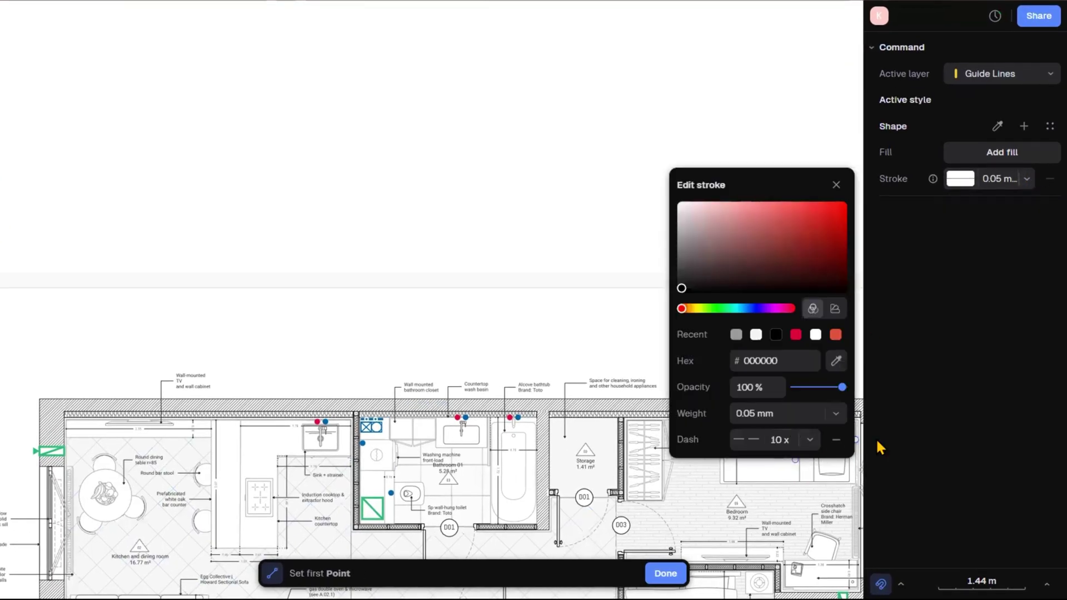
pyautogui.click(737, 335)
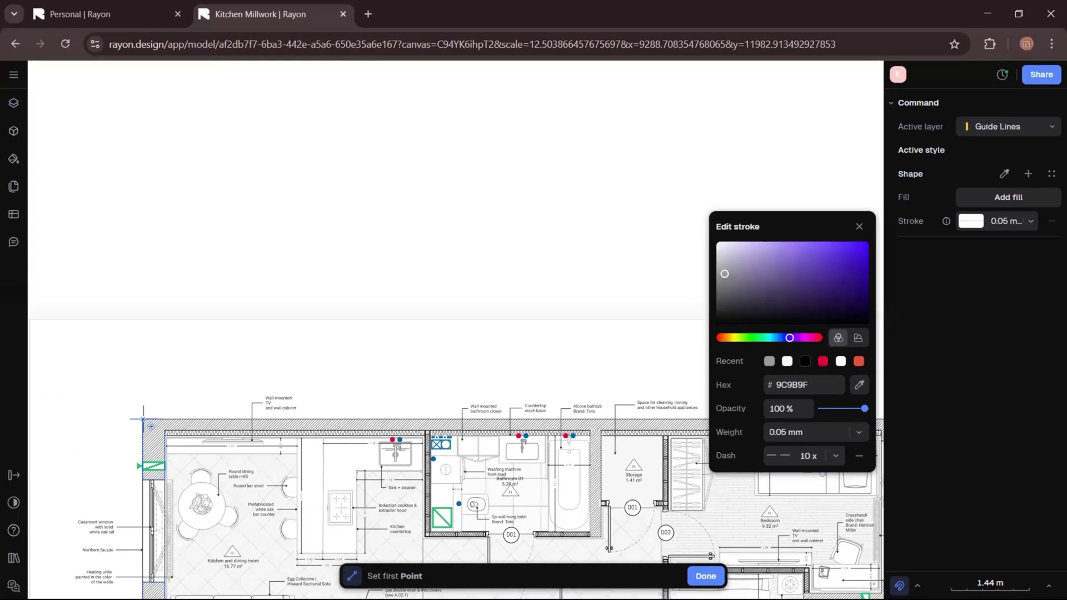
# - Draw a vertical guide line upward from the outer corner of the exterior wall beside the dining area
pyautogui.click(39, 401)
pyautogui.scroll(-6, 45, 176)
pyautogui.scroll(3, 64, 126)
pyautogui.moveTo(64, 126); pyautogui.dragTo(267, 158, button='middle')
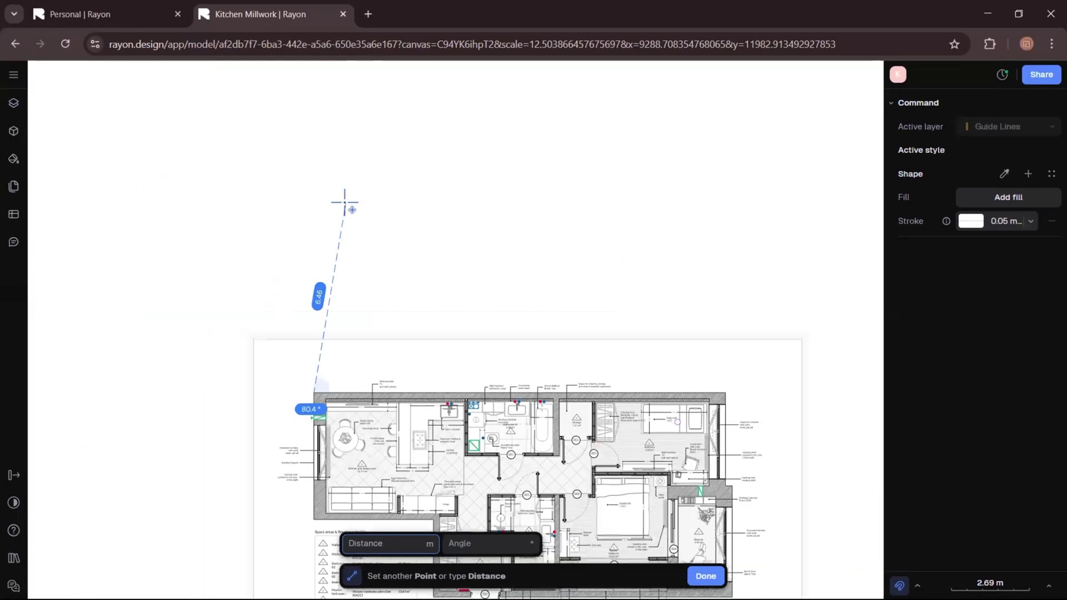
pyautogui.click(319, 101)
pyautogui.press('Return')
# - Draw a second vertical guide line upward from the inner face of the dining area's exterior wall
pyautogui.click(469, 555)
pyautogui.click(326, 398)
pyautogui.click(326, 85)
pyautogui.press('Return')
# - Draw a vertical guide line about 10.6 m long upward from the kitchen-side face of the bathroom partition
pyautogui.click(448, 555)
pyautogui.scroll(4, 468, 400)
pyautogui.click(428, 433)
pyautogui.scroll(-3, 423, 464)
pyautogui.click(425, 96)
pyautogui.press('Return')
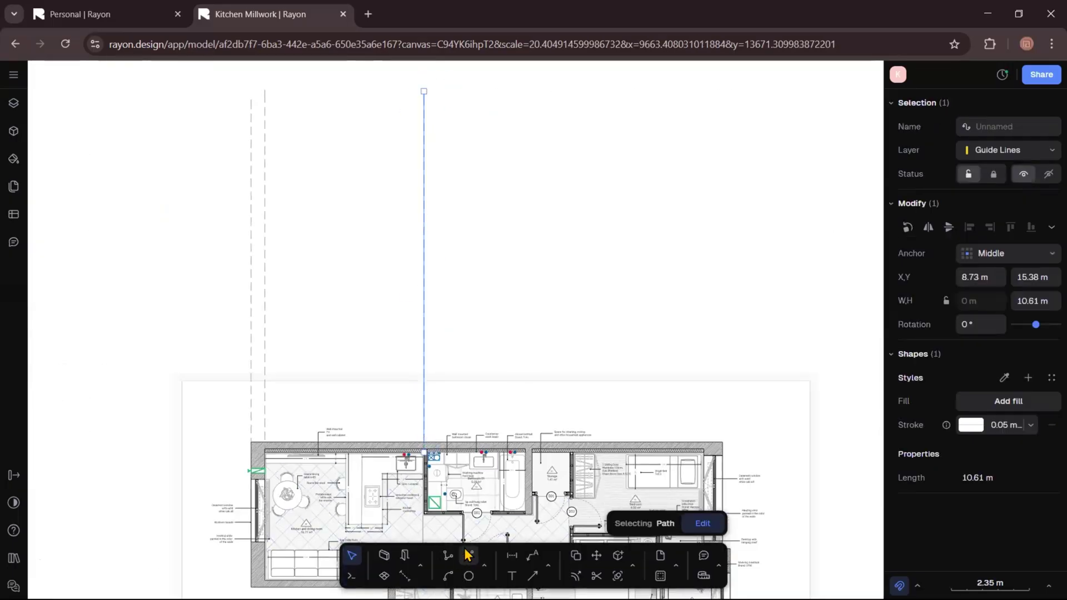
# - Draw a vertical guide line upward from the bathroom-side face of the partition between kitchen and bathroom
pyautogui.click(468, 557)
pyautogui.scroll(4, 425, 445)
pyautogui.click(494, 504)
pyautogui.scroll(-8, 471, 318)
pyautogui.scroll(5, 451, 395)
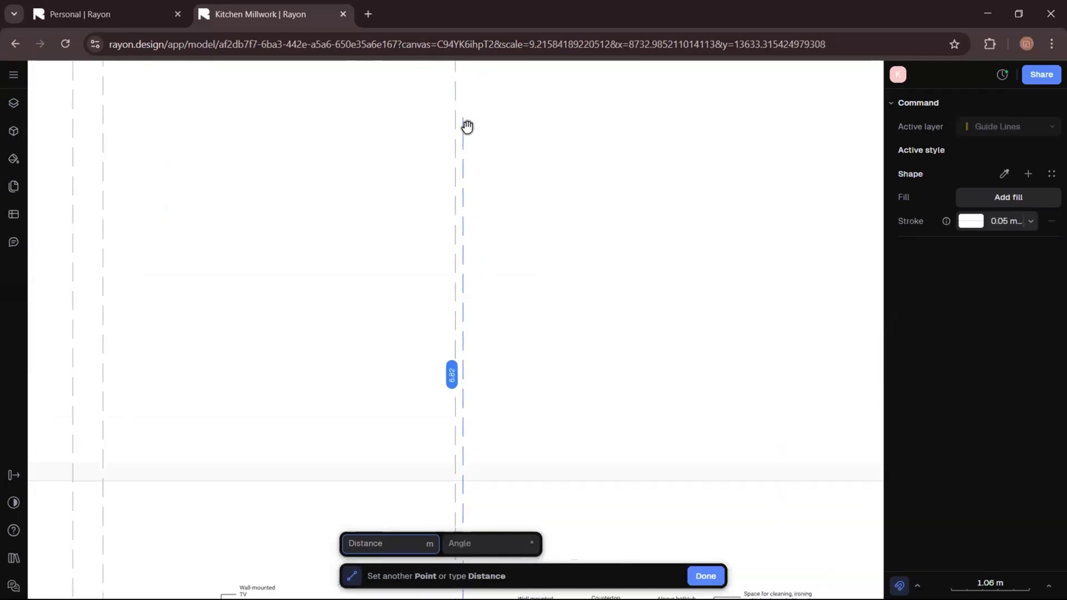
pyautogui.click(441, 175)
pyautogui.press('Return')
# - Draw a vertical guide line upward from the bar counter's edge facing the dining area
pyautogui.scroll(-4, 505, 158)
pyautogui.moveTo(528, 311); pyautogui.dragTo(530, 148, button='middle')
pyautogui.scroll(4, 384, 440)
pyautogui.click(468, 556)
pyautogui.press('l')
pyautogui.scroll(8, 366, 400)
pyautogui.click(372, 419)
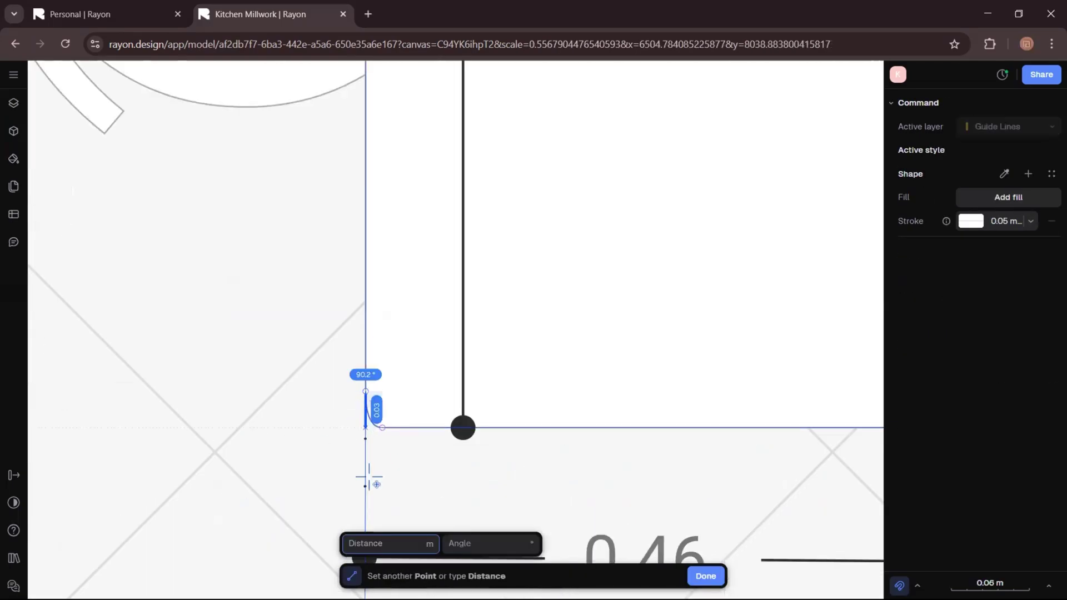
pyautogui.scroll(-6, 384, 366)
pyautogui.scroll(-3, 384, 366)
pyautogui.click(376, 102)
pyautogui.press('Escape')
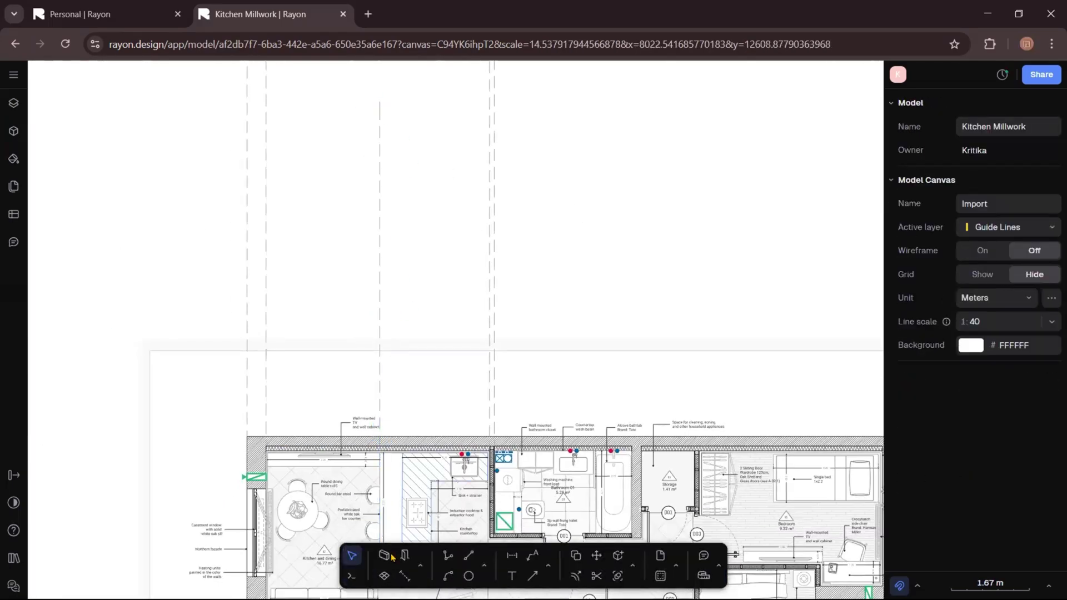
# - Draw two vertical guide lines upward, one from the joint between bar counter and countertop, one from the countertop's sink-side edge
pyautogui.press('l')
pyautogui.click(403, 440)
pyautogui.click(402, 106)
pyautogui.press('Escape')
pyautogui.press('l')
pyautogui.click(431, 481)
pyautogui.click(431, 89)
pyautogui.press('Escape')
# - Extend the guide lines of the bar counter's dining-side edge and the countertop's sink-side edge upward, level with the other guides
pyautogui.click(567, 168)
pyautogui.moveTo(574, 232); pyautogui.dragTo(612, 394, button='middle')
pyautogui.click(417, 285)
pyautogui.moveTo(416, 263); pyautogui.dragTo(417, 90)
pyautogui.moveTo(488, 326); pyautogui.dragTo(435, 289)
pyautogui.moveTo(446, 250); pyautogui.dragTo(446, 91)
pyautogui.click(647, 280)
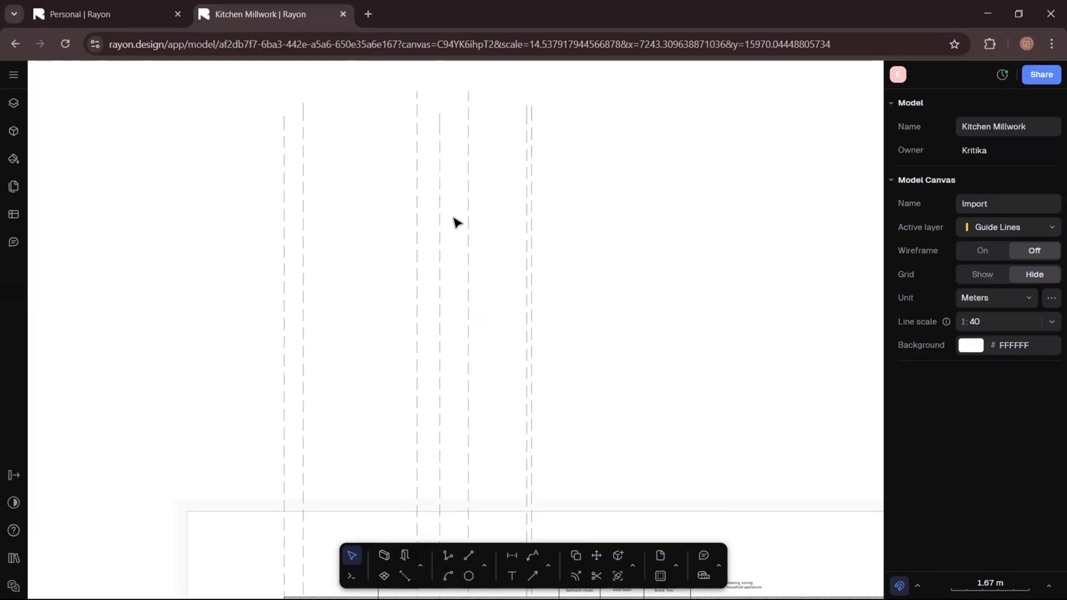
# - Make Section Walls the active layer, start the Wall tool and review its hatch fill settings
pyautogui.click(14, 102)
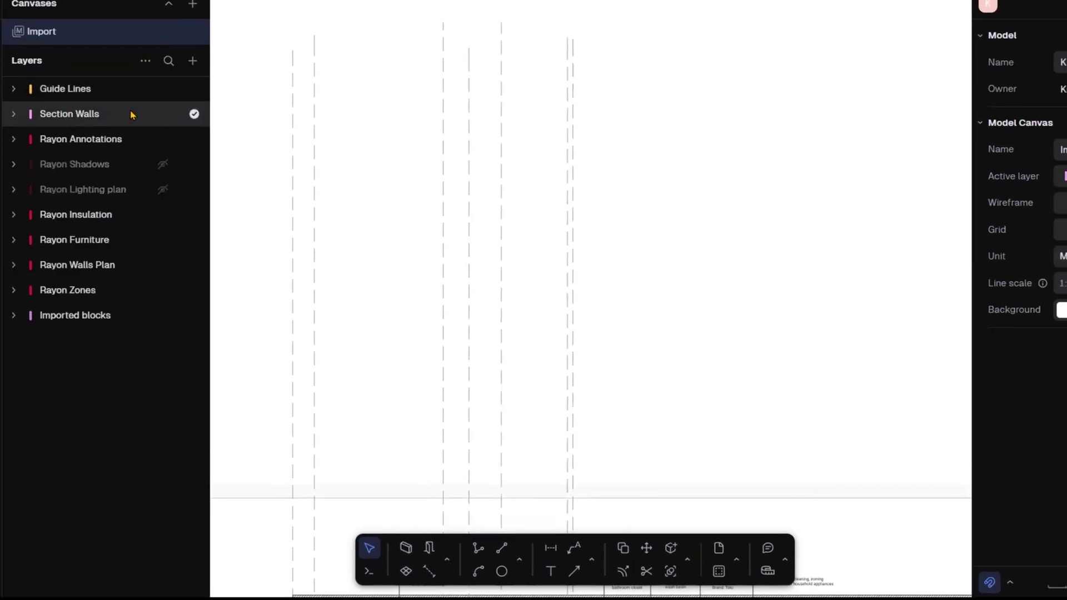
pyautogui.click(372, 547)
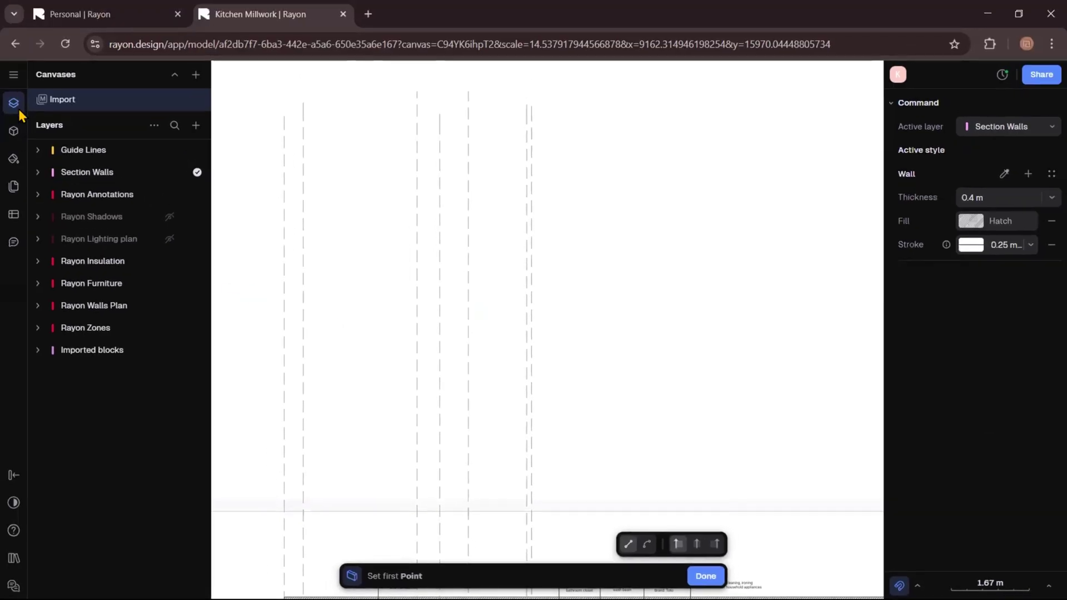
pyautogui.click(0, 35)
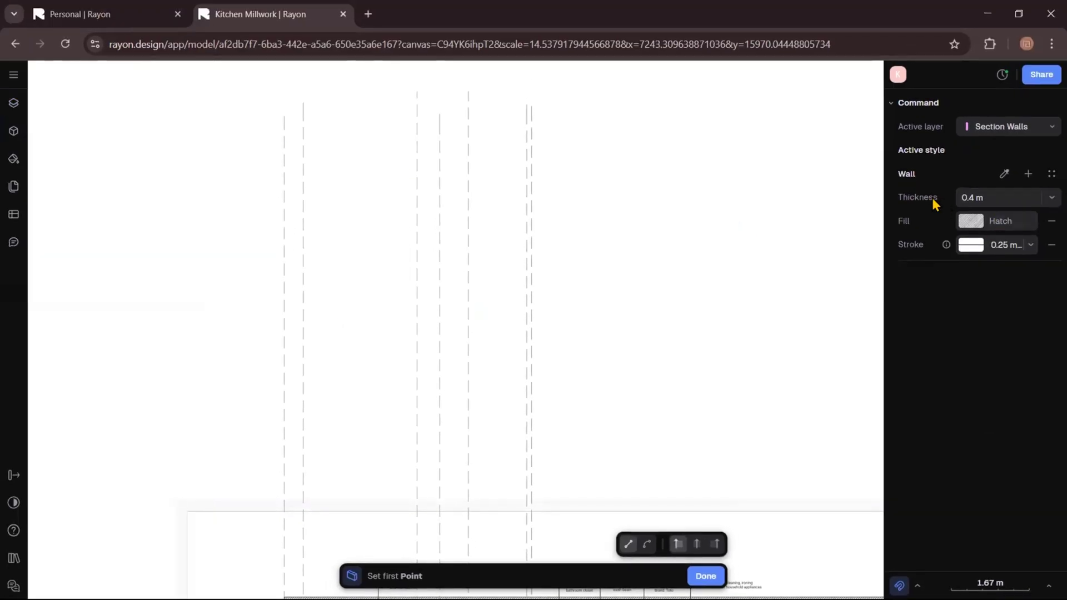
pyautogui.click(965, 219)
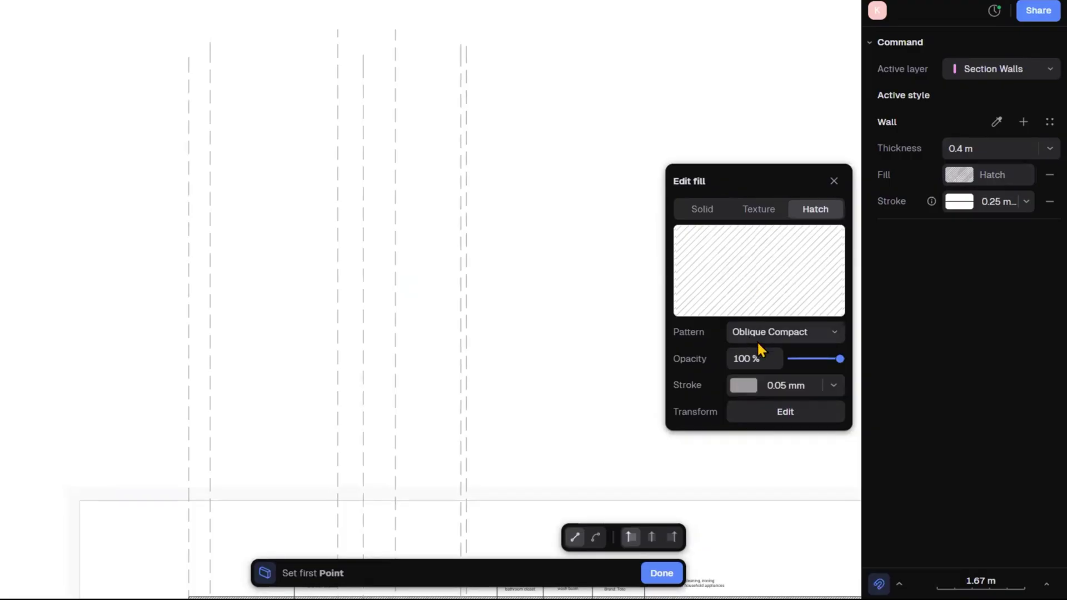
pyautogui.click(743, 385)
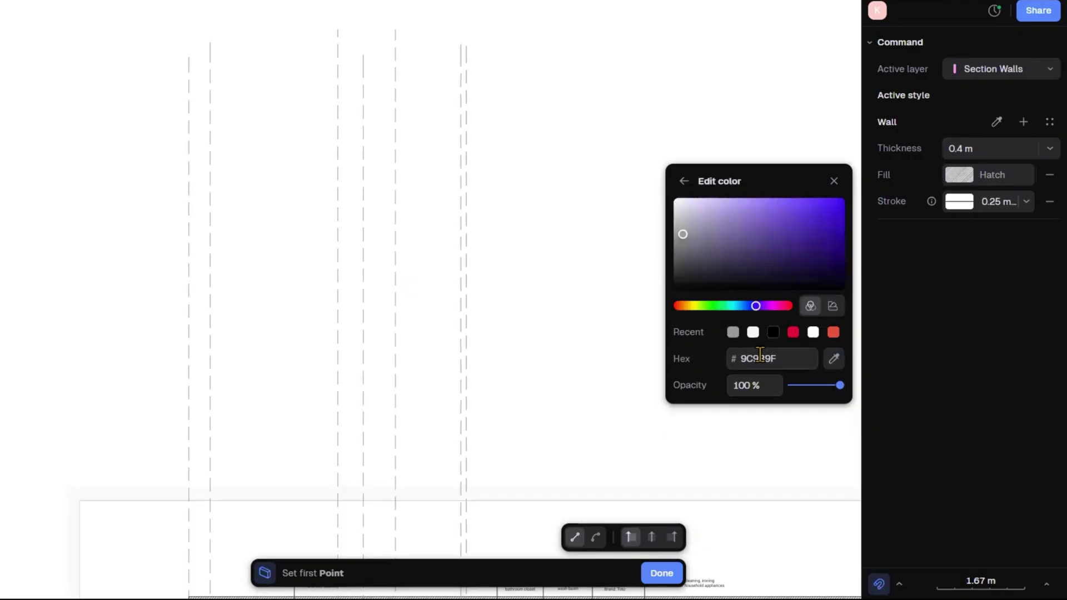
pyautogui.click(684, 182)
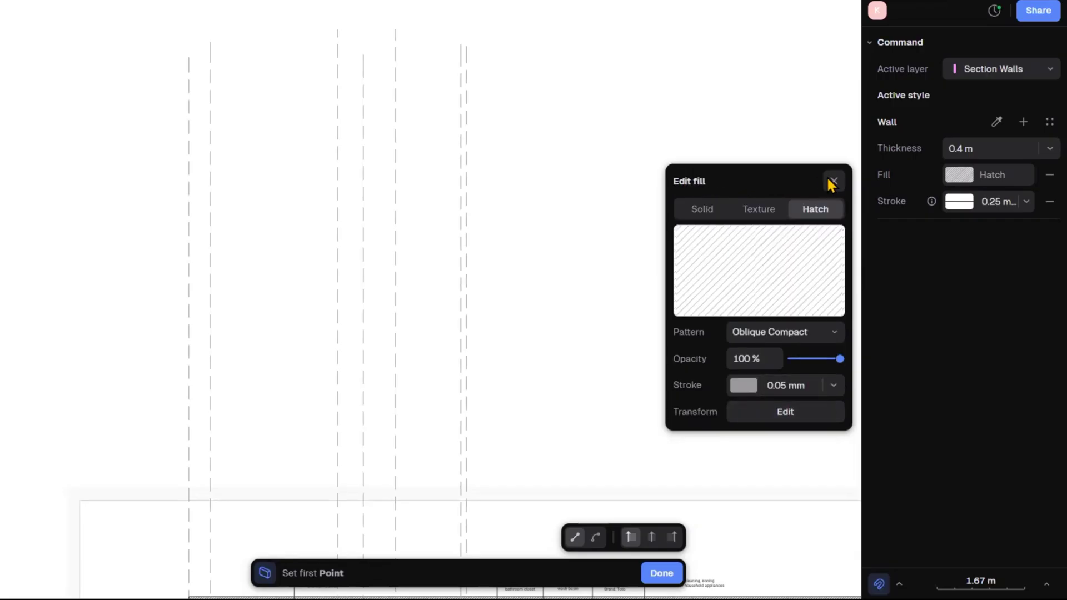
pyautogui.click(833, 182)
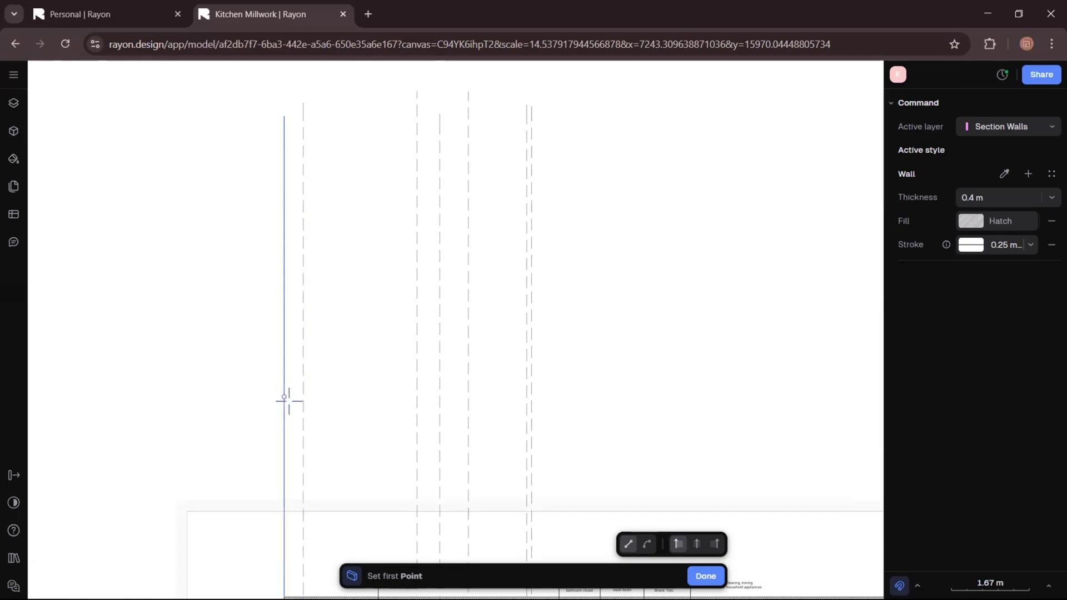
# - Draw a vertical section wall 0.4 m thick and about 2.57 m high between the two exterior wall guides
pyautogui.click(284, 397)
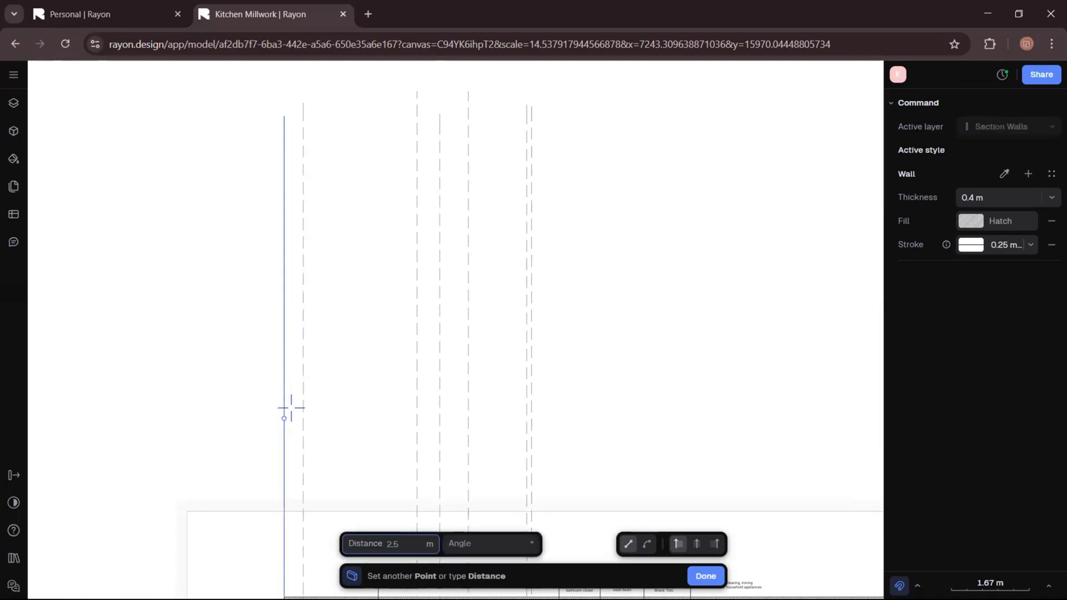
pyautogui.scroll(2, 281, 356)
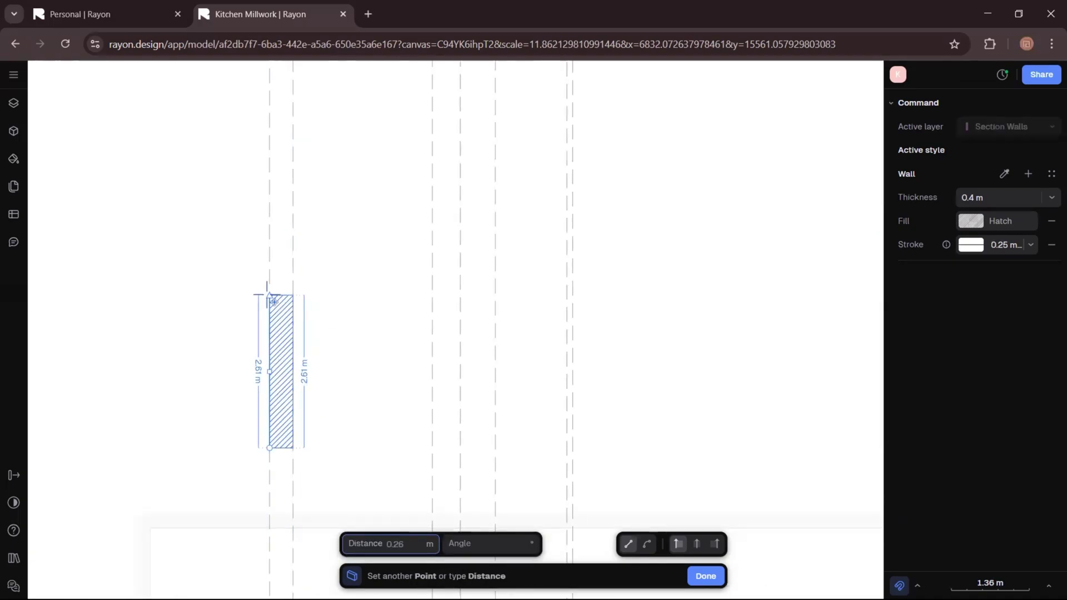
pyautogui.click(271, 299)
pyautogui.press('Escape')
pyautogui.press('Escape')
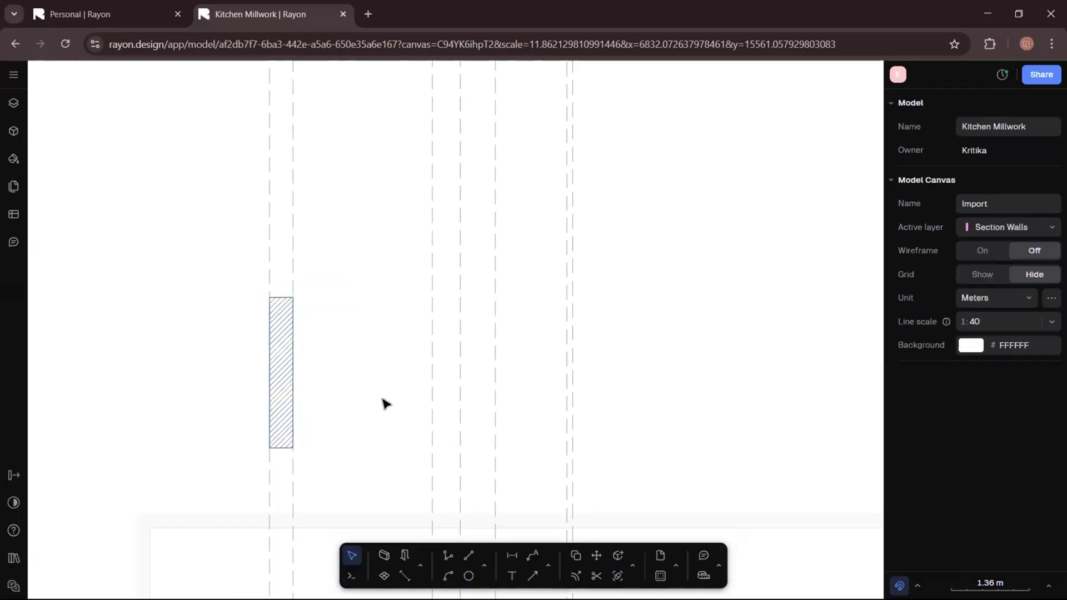
# - Draw a horizontal ceiling slab 0.11 m thick and 5.18 m long from the wall's top corner to the farthest guide
pyautogui.click(383, 555)
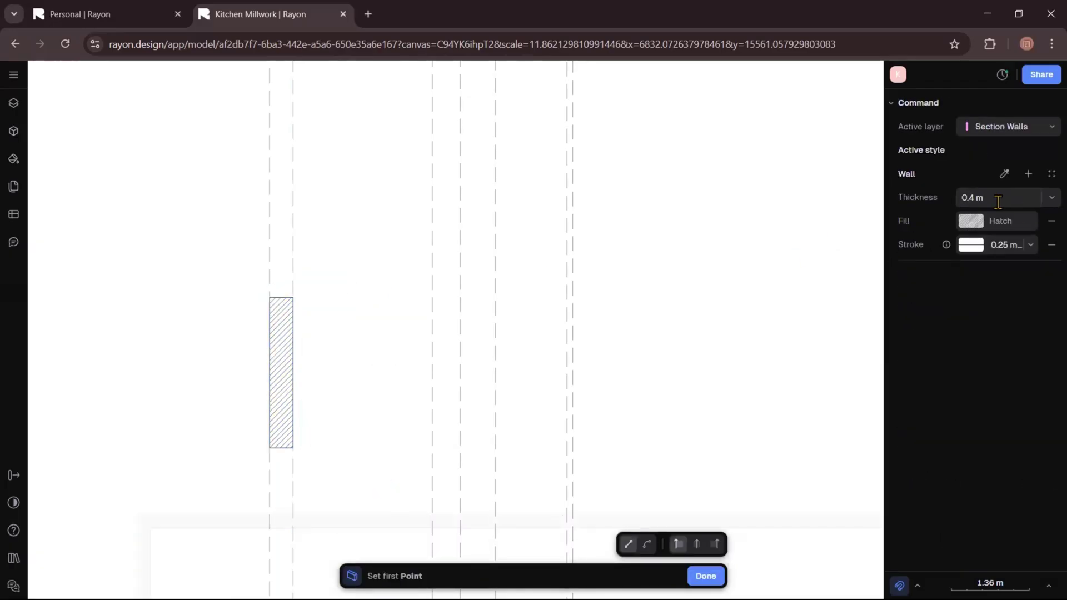
pyautogui.click(1001, 199)
pyautogui.click(270, 298)
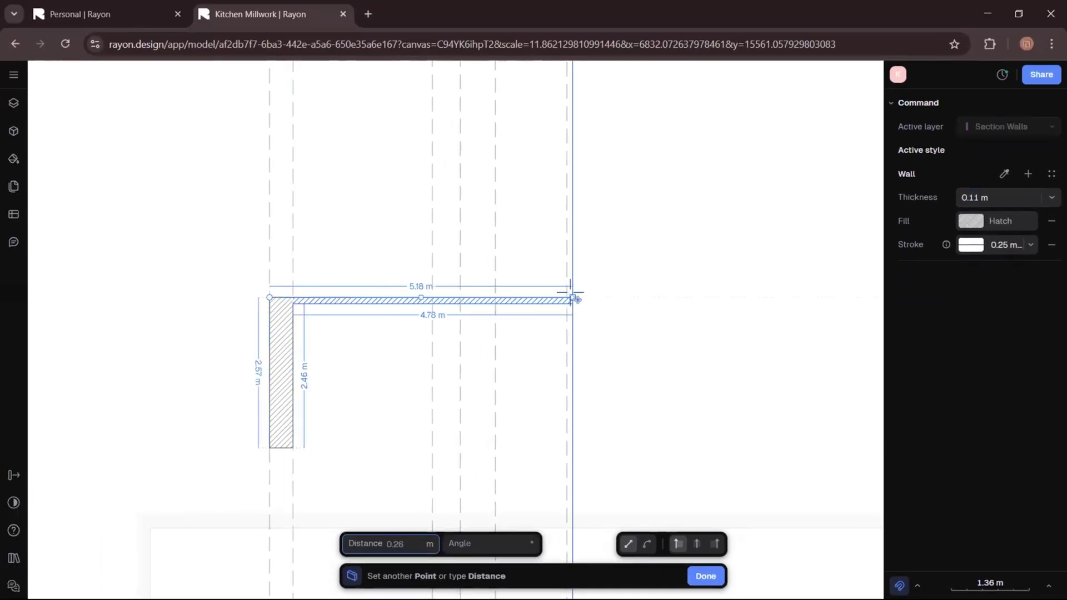
pyautogui.click(603, 298)
pyautogui.press('Escape')
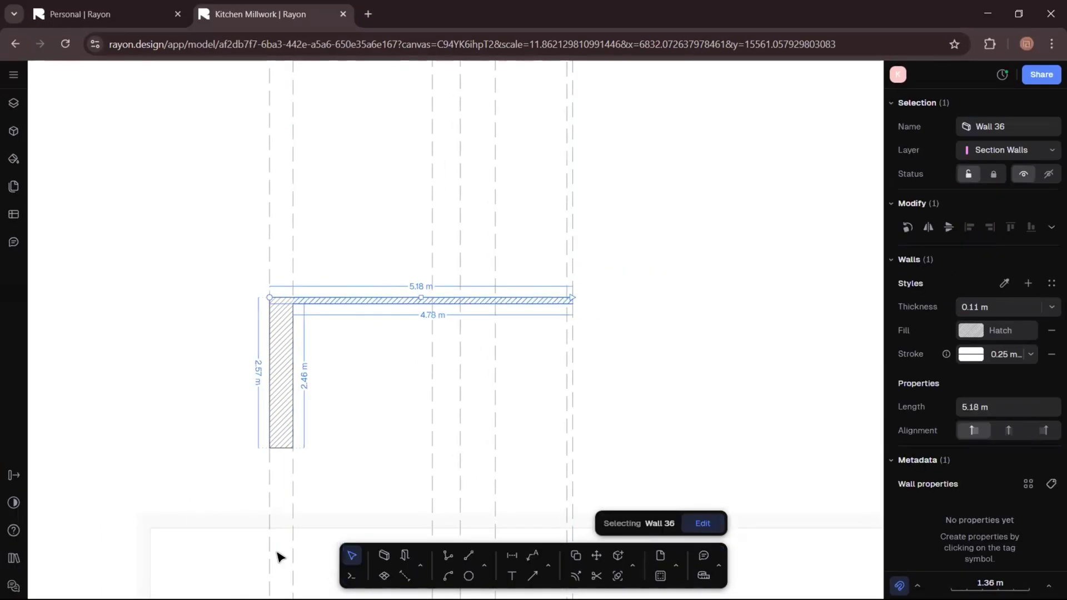
# - Draw a matching 0.11 m thick floor slab from the wall's bottom corner to the farthest guide line
pyautogui.click(383, 555)
pyautogui.click(269, 448)
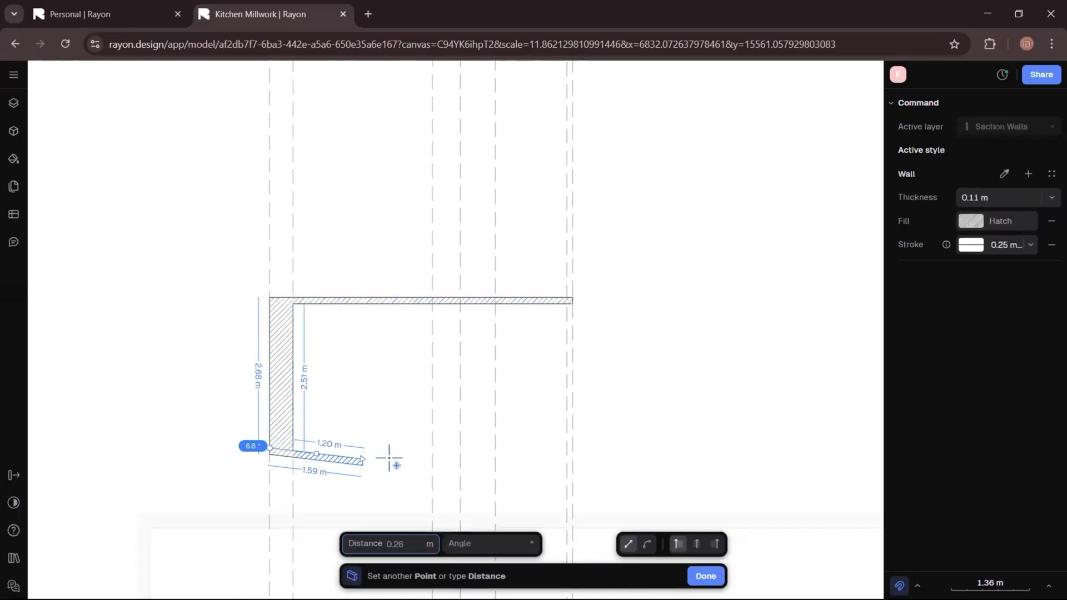
pyautogui.click(572, 448)
pyautogui.press('Escape')
pyautogui.press('Escape')
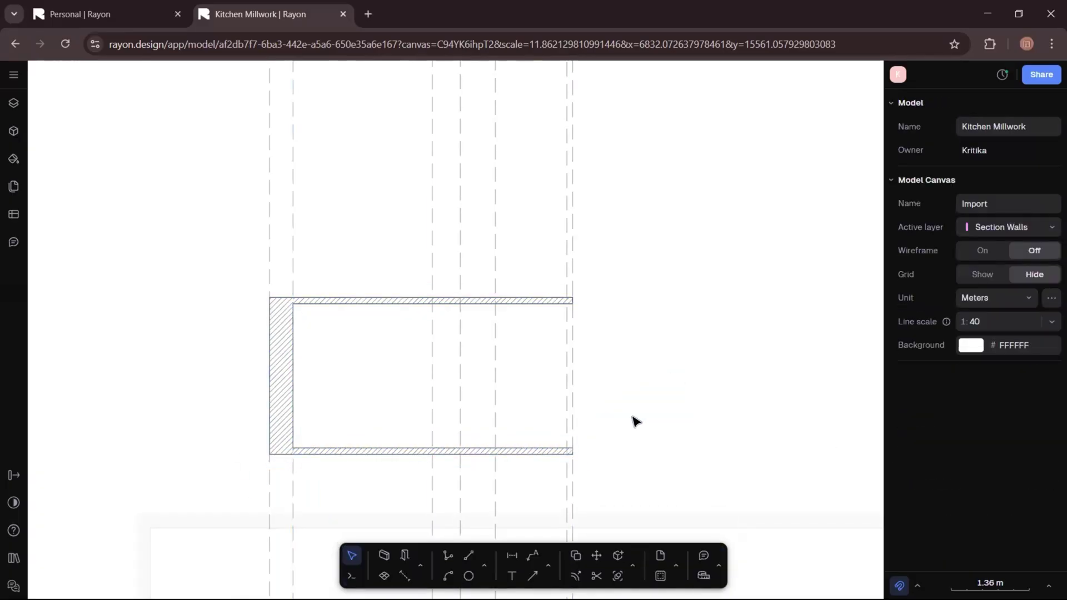
# - Draw a vertical partition wall 0.11 m thick and 2.46 m high between the floor and ceiling slabs, along the two farthest guides
pyautogui.moveTo(636, 424); pyautogui.dragTo(643, 100, button='middle')
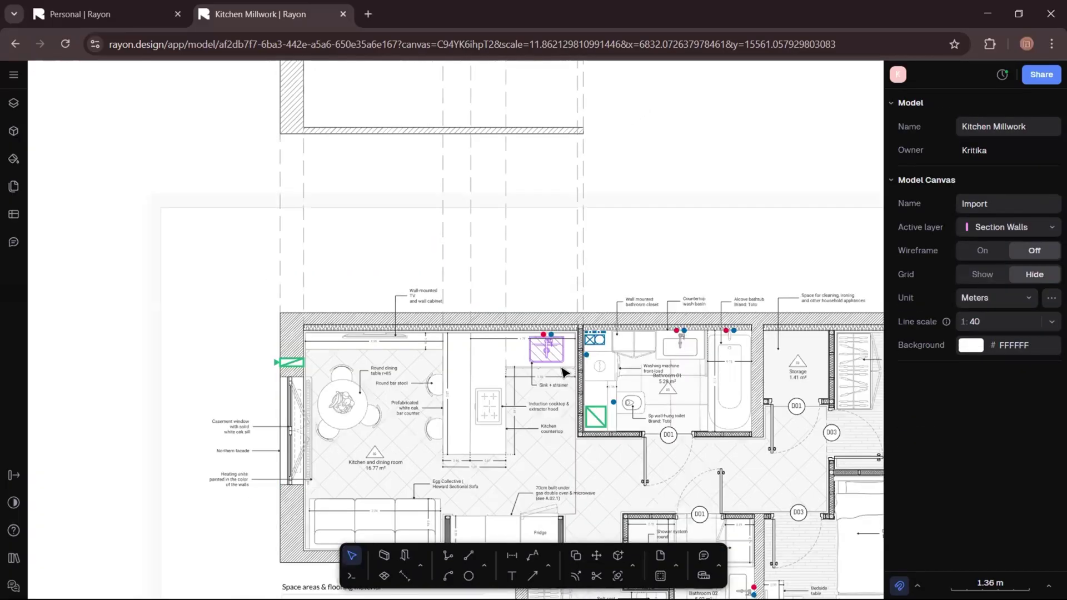
pyautogui.scroll(3, 578, 411)
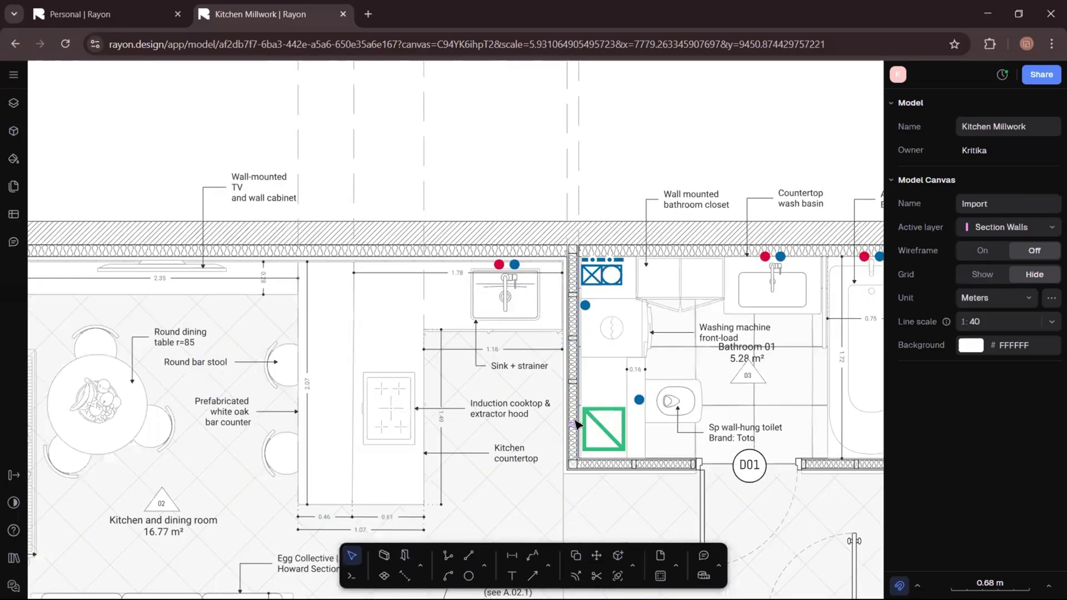
pyautogui.scroll(10, 591, 389)
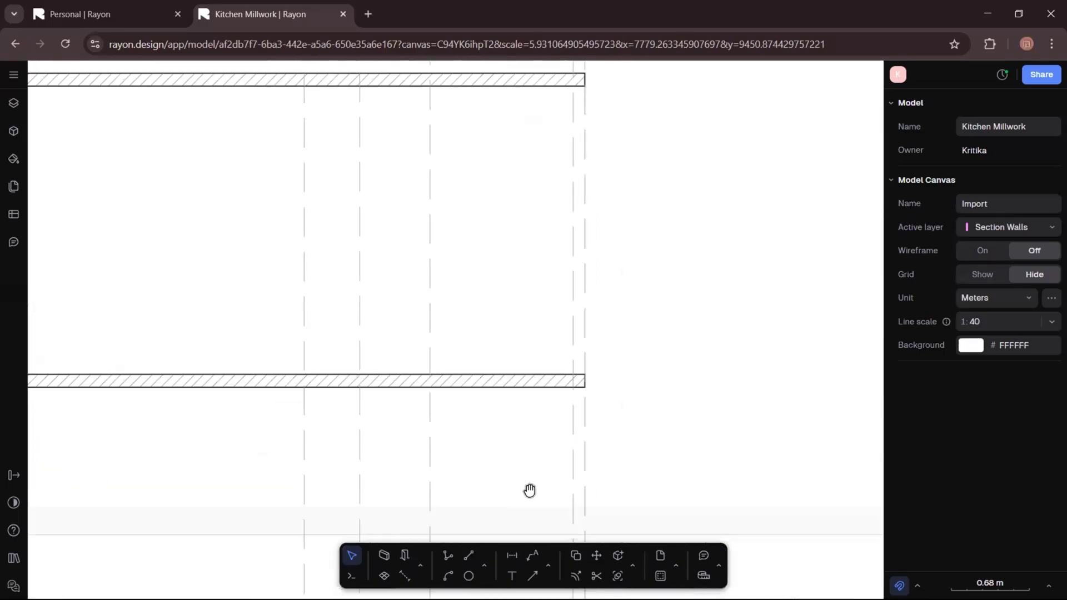
pyautogui.click(384, 555)
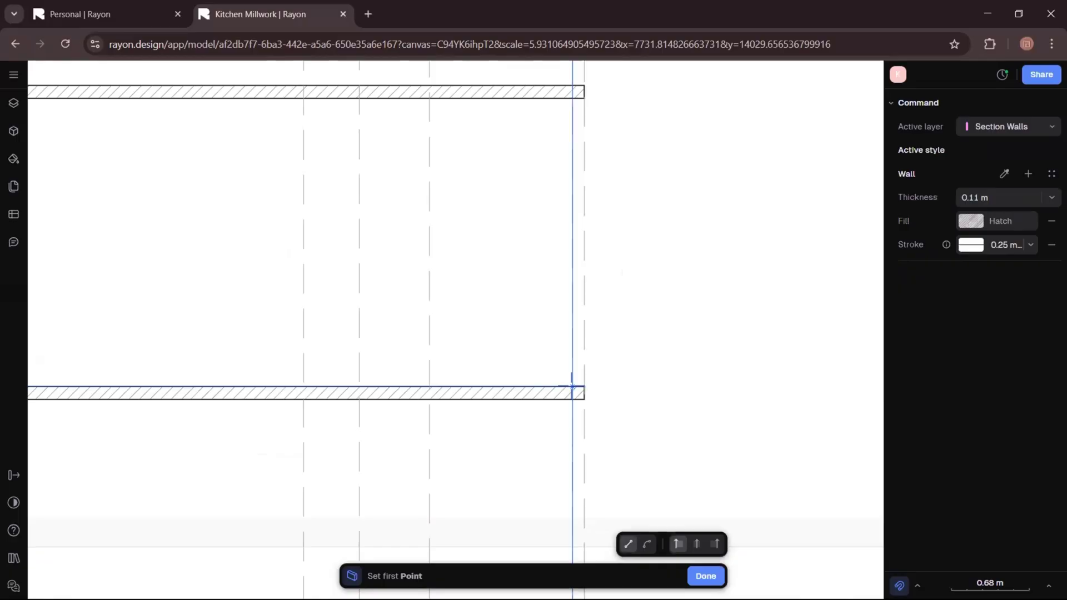
pyautogui.click(572, 386)
pyautogui.click(574, 99)
pyautogui.press('Escape')
pyautogui.scroll(1, 593, 277)
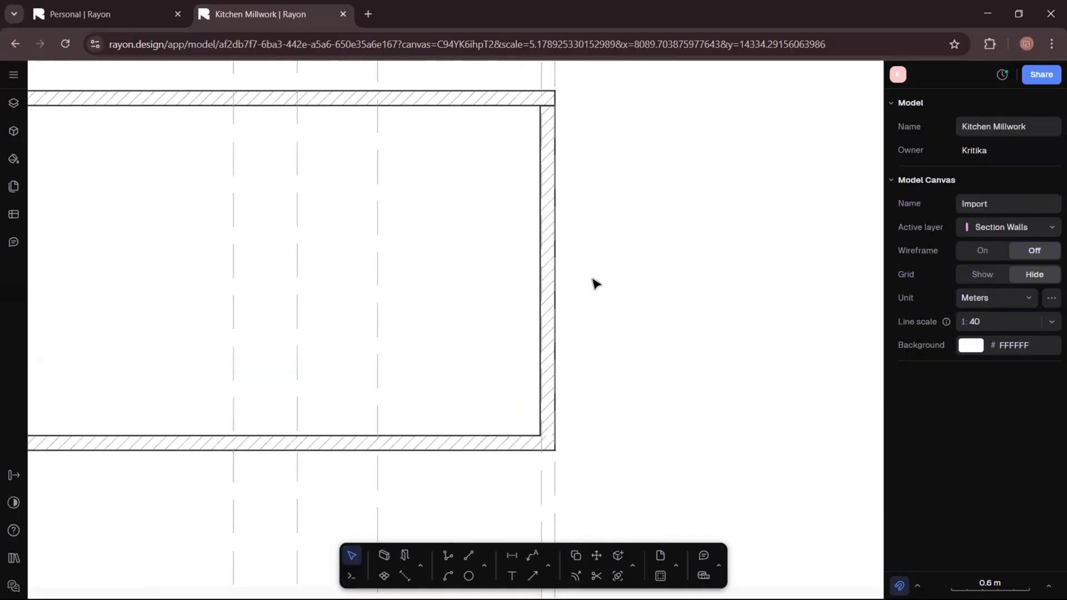
# - Remove the hatch fill from the 0.11 m partition wall at the far end of the section
pyautogui.moveTo(594, 279); pyautogui.dragTo(695, 307, button='middle')
pyautogui.click(654, 161)
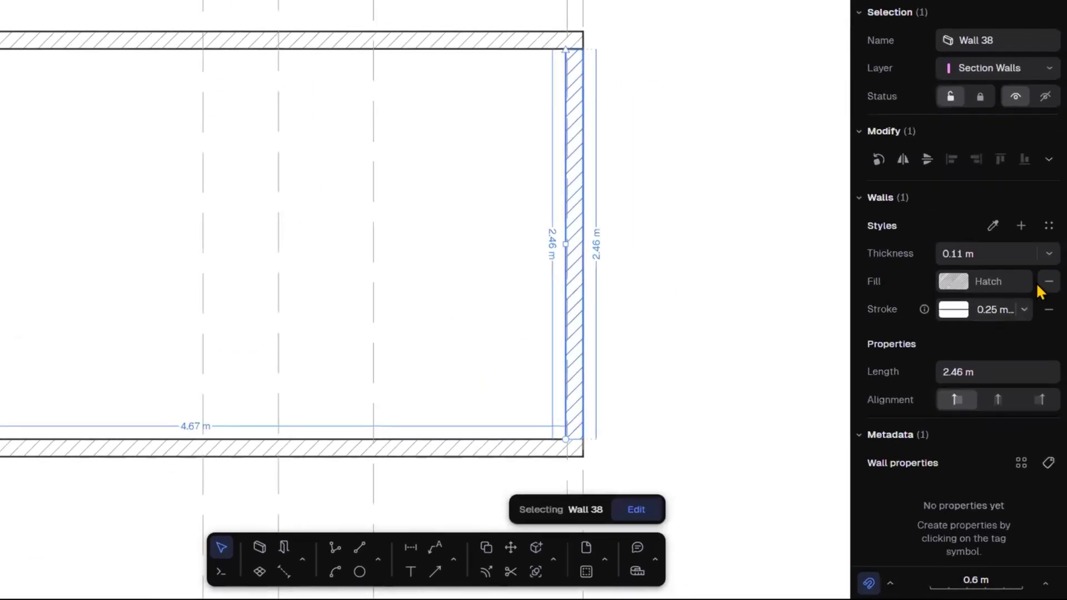
pyautogui.click(1049, 283)
# - Draw a rectangle about 0.08 m wide and 0.04 m high inside the partition wall, against the underside of the ceiling slab
pyautogui.click(382, 560)
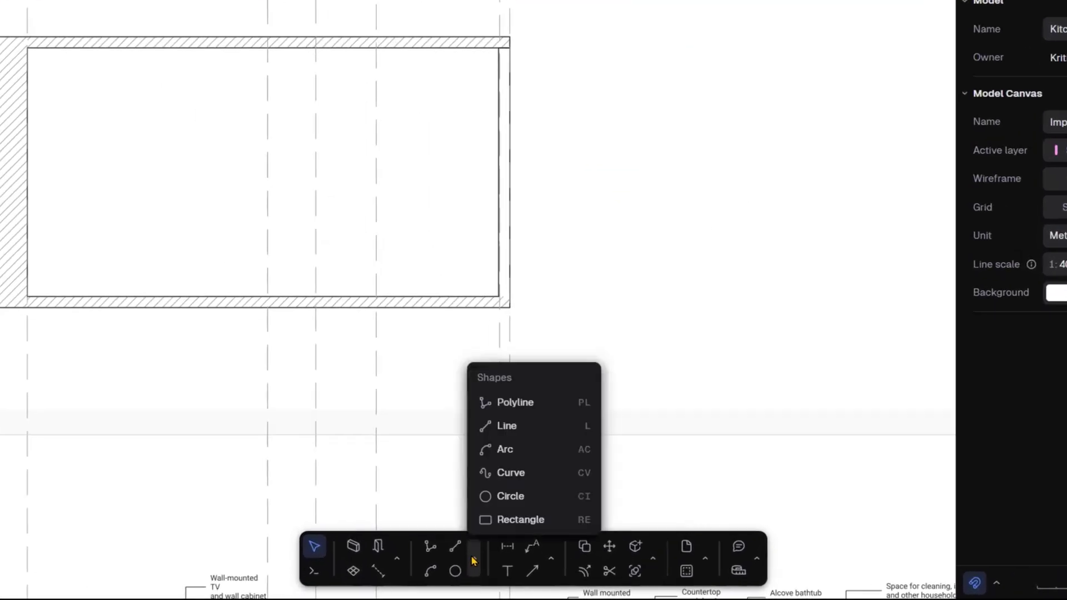
pyautogui.click(487, 520)
pyautogui.scroll(5, 522, 90)
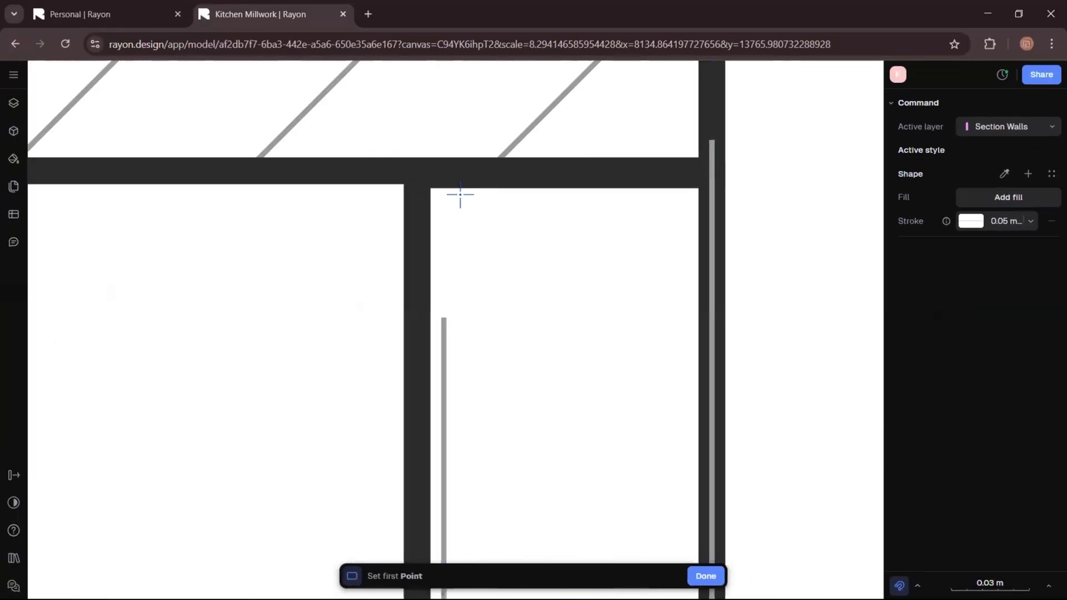
pyautogui.click(468, 188)
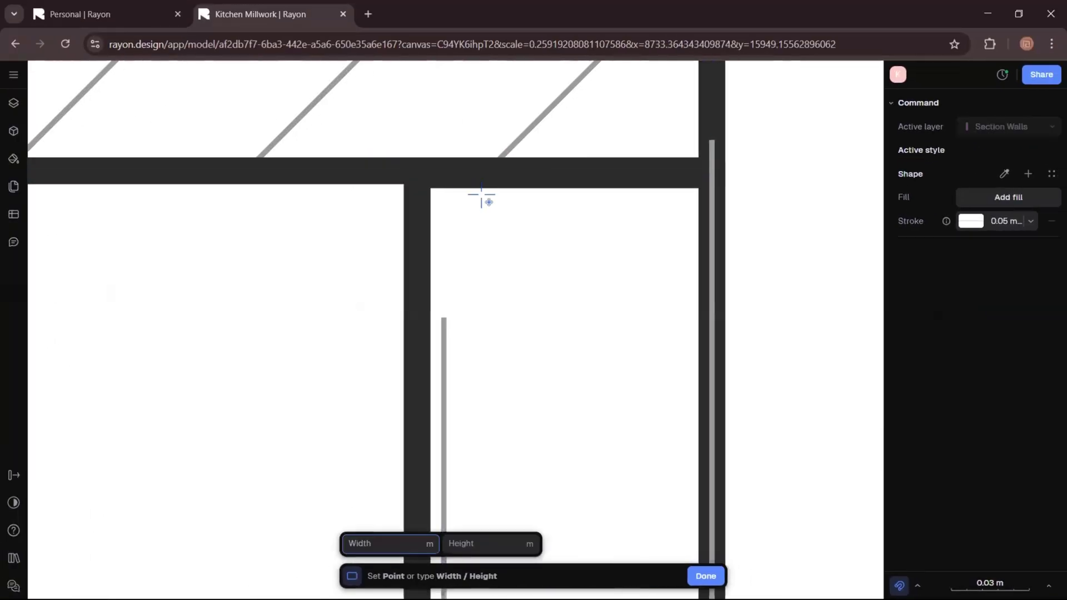
pyautogui.click(677, 292)
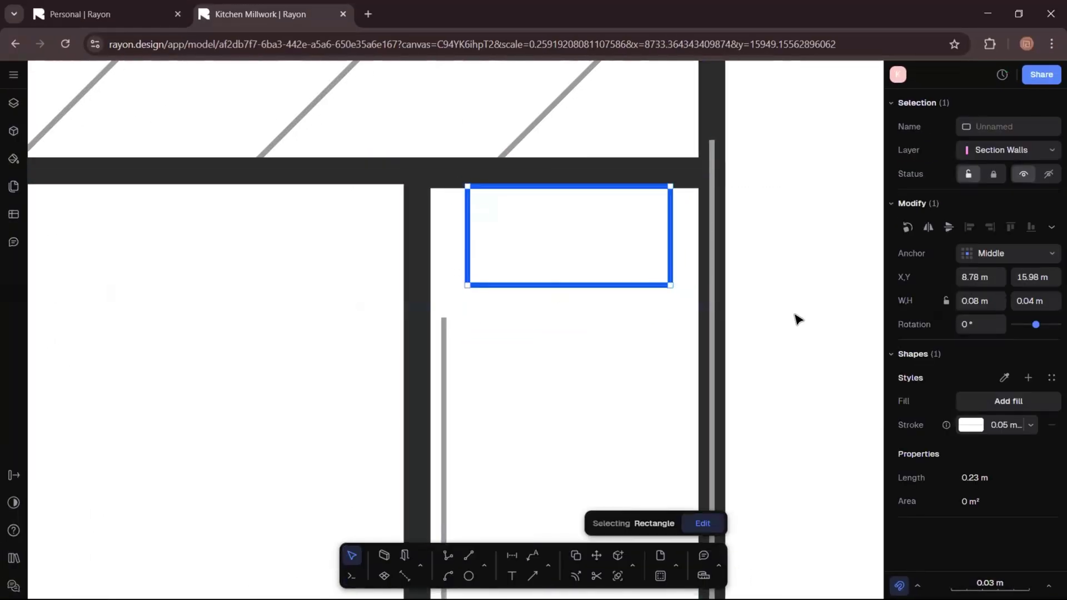
# - Cross the small rectangle with two diagonal polylines running between its opposite corners
pyautogui.click(447, 556)
pyautogui.click(468, 285)
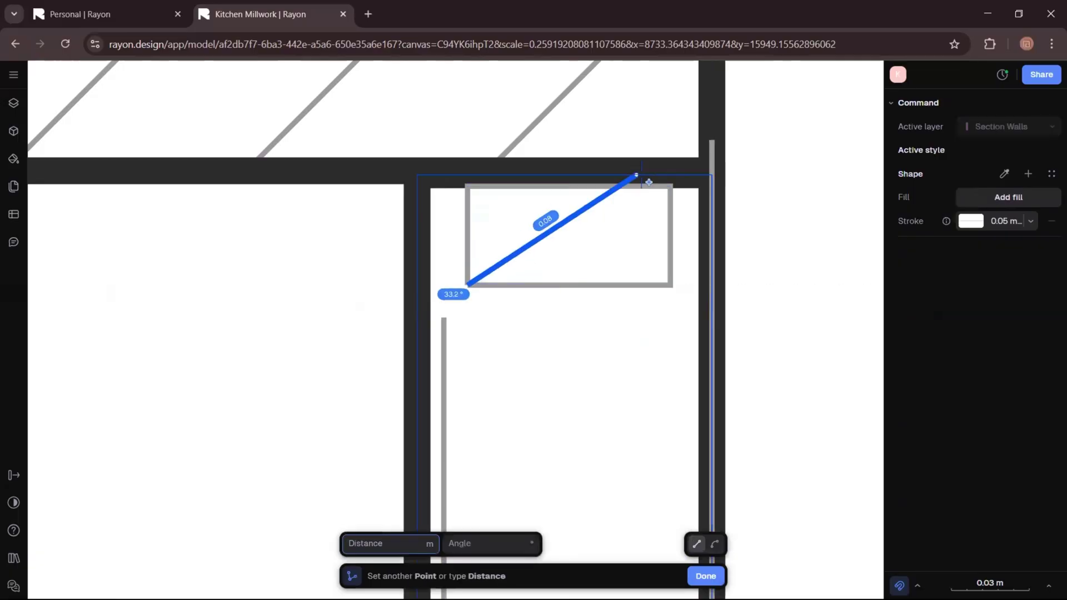
pyautogui.click(671, 187)
pyautogui.click(467, 186)
pyautogui.doubleClick(671, 285)
pyautogui.click(352, 231)
# - Hide the partition wall and group the small rectangle with its two diagonals as one stud symbol
pyautogui.moveTo(566, 245); pyautogui.dragTo(503, 201, button='middle')
pyautogui.scroll(1, 503, 201)
pyautogui.click(507, 206)
pyautogui.keyDown('shift'); pyautogui.click(535, 211); pyautogui.keyUp('shift')
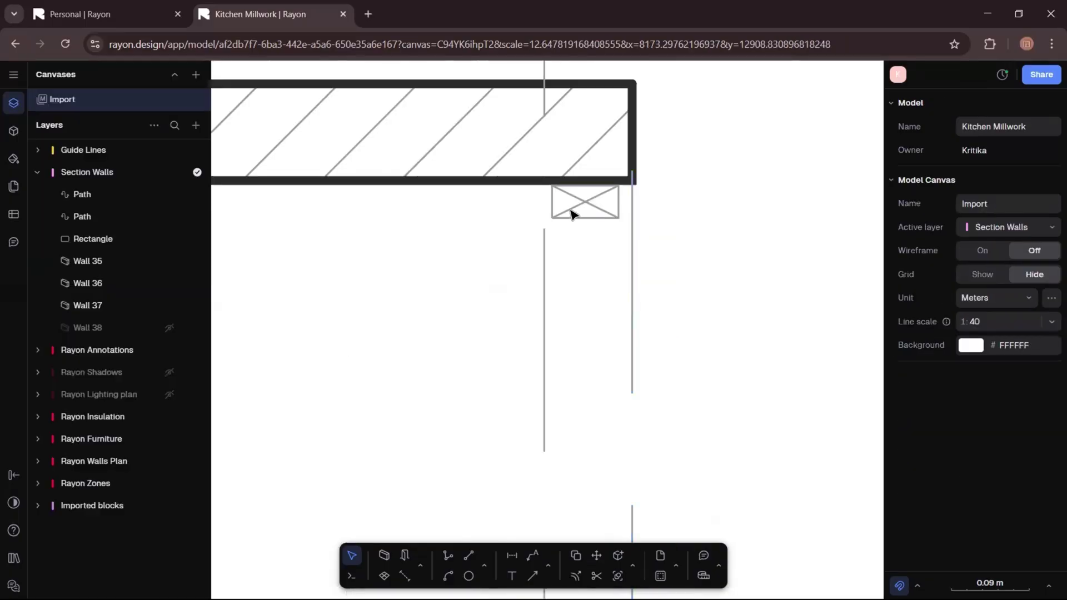
pyautogui.moveTo(572, 214); pyautogui.dragTo(618, 399)
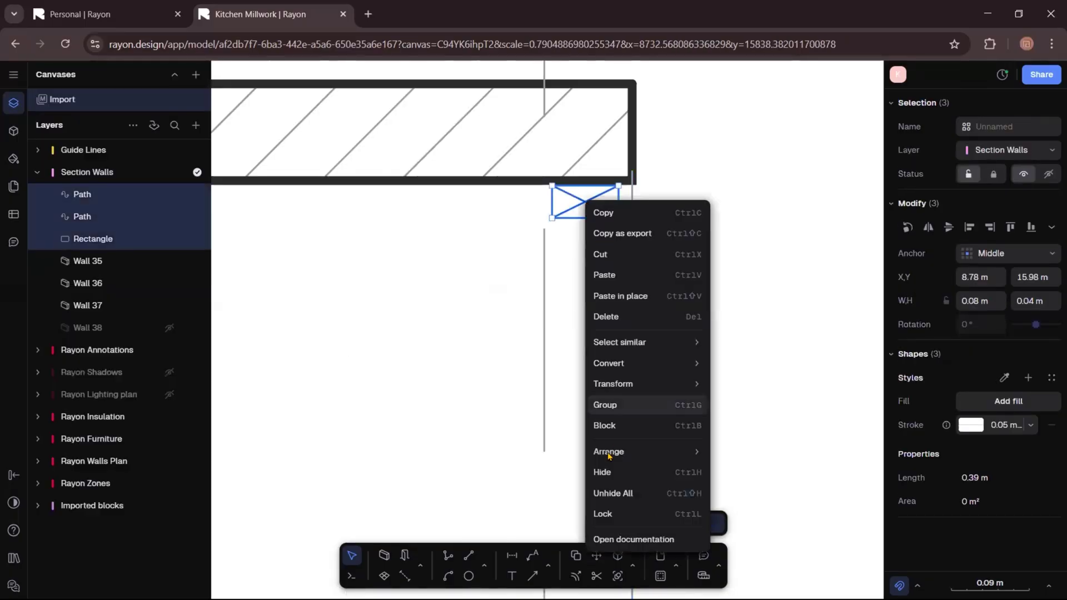
pyautogui.click(606, 405)
pyautogui.click(467, 336)
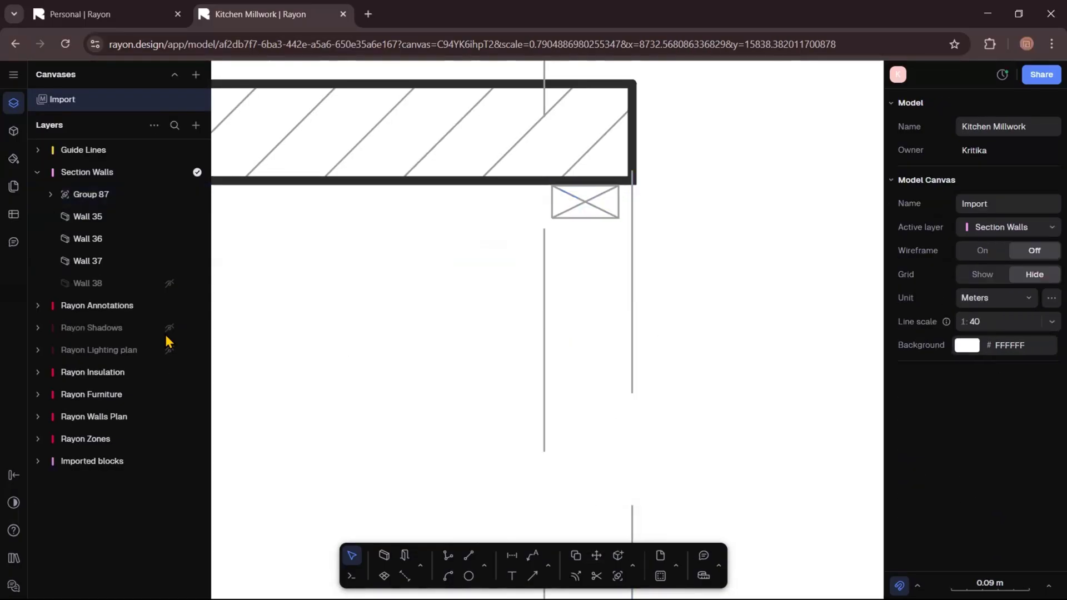
# - Show the partition wall again and place a duplicate of the stud group inside it, about 0.7 m below the original
pyautogui.click(169, 283)
pyautogui.click(595, 209)
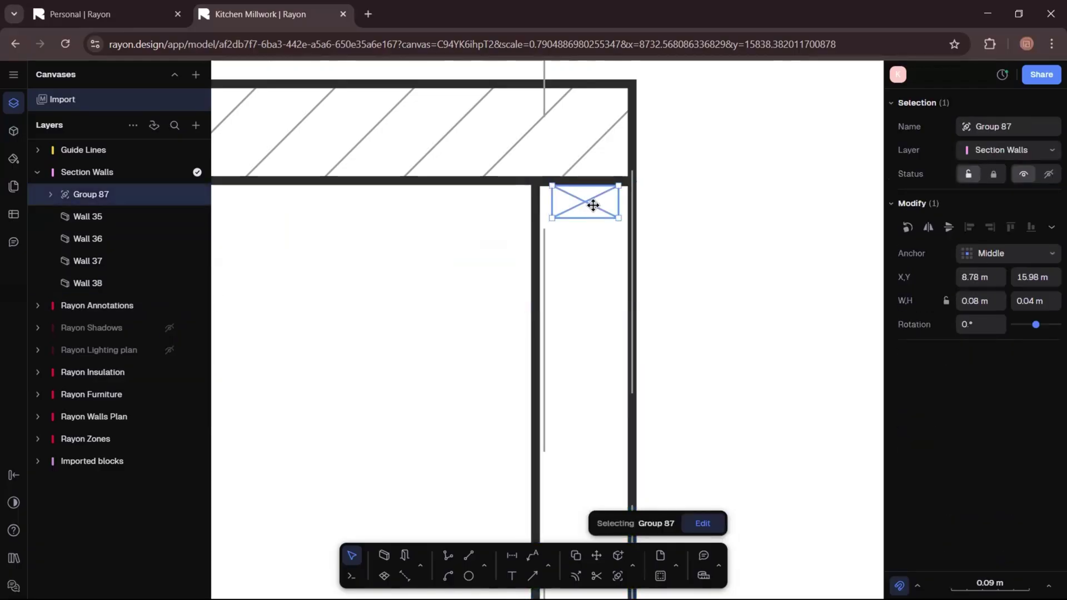
pyautogui.hotkey('ctrl', 'd')
pyautogui.scroll(-3, 593, 206)
pyautogui.moveTo(569, 471); pyautogui.dragTo(572, 496)
pyautogui.scroll(-3, 586, 346)
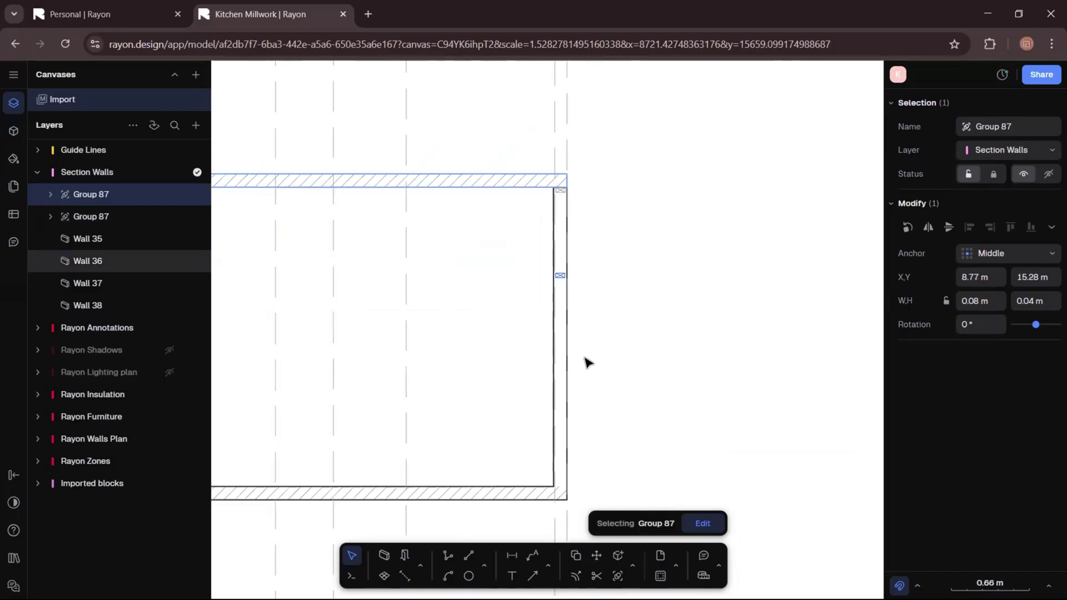
# - Duplicate the stud group again and place the copy inside the partition wall, about 0.74 m below the second stud
pyautogui.scroll(5, 564, 342)
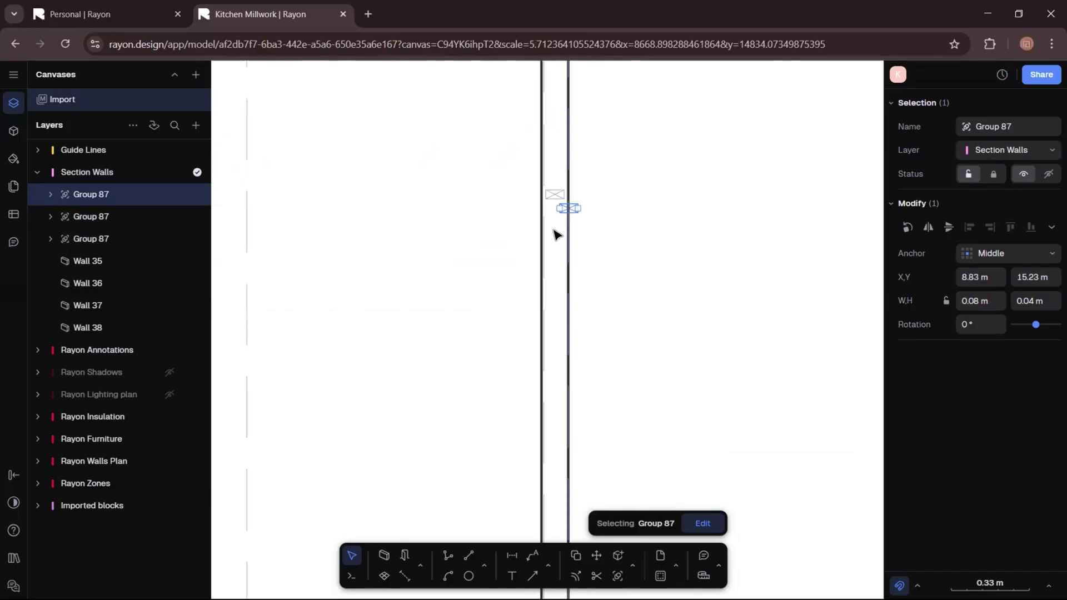
pyautogui.moveTo(549, 497); pyautogui.dragTo(556, 527)
pyautogui.scroll(-7, 557, 348)
pyautogui.scroll(5, 553, 437)
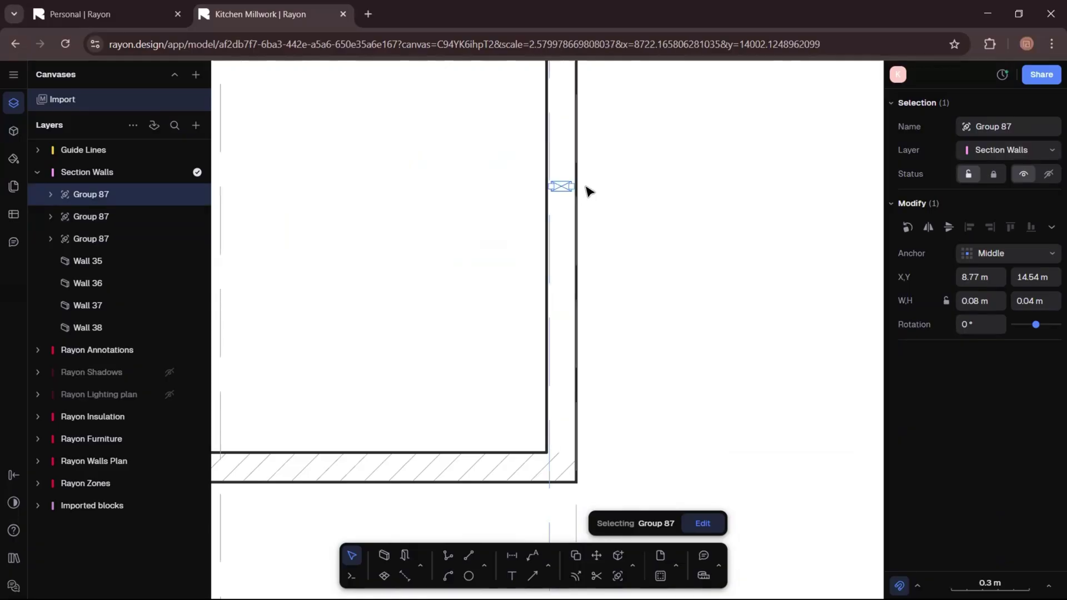
# - Add a fourth stud copy at the base of the partition wall, resting on the floor slab
pyautogui.hotkey('ctrl', 'd')
pyautogui.scroll(3, 565, 195)
pyautogui.moveTo(568, 188); pyautogui.dragTo(564, 531)
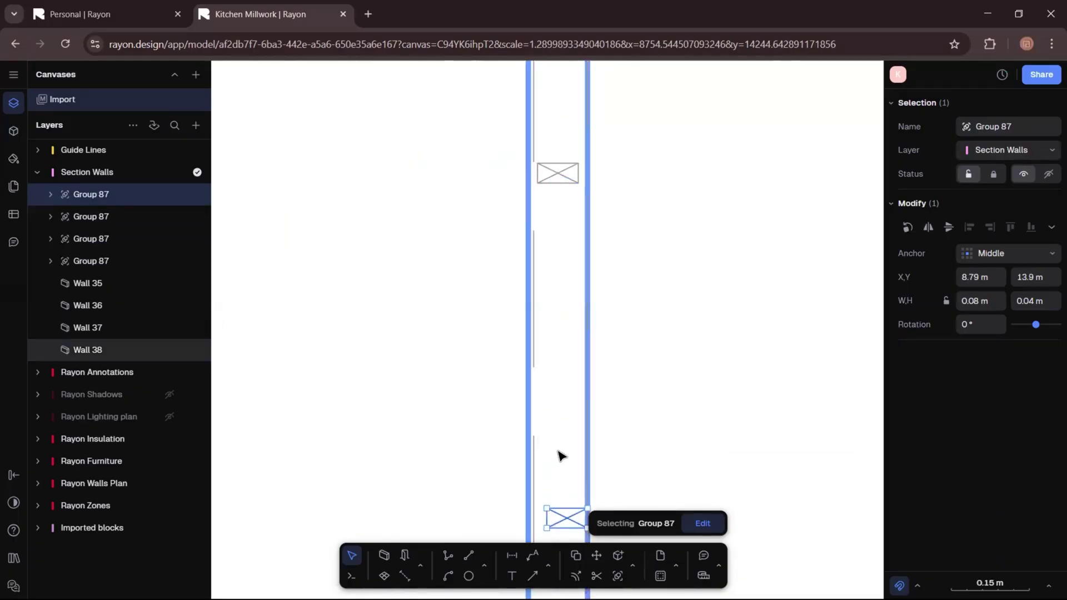
pyautogui.scroll(-4, 560, 457)
pyautogui.moveTo(597, 303); pyautogui.dragTo(578, 456)
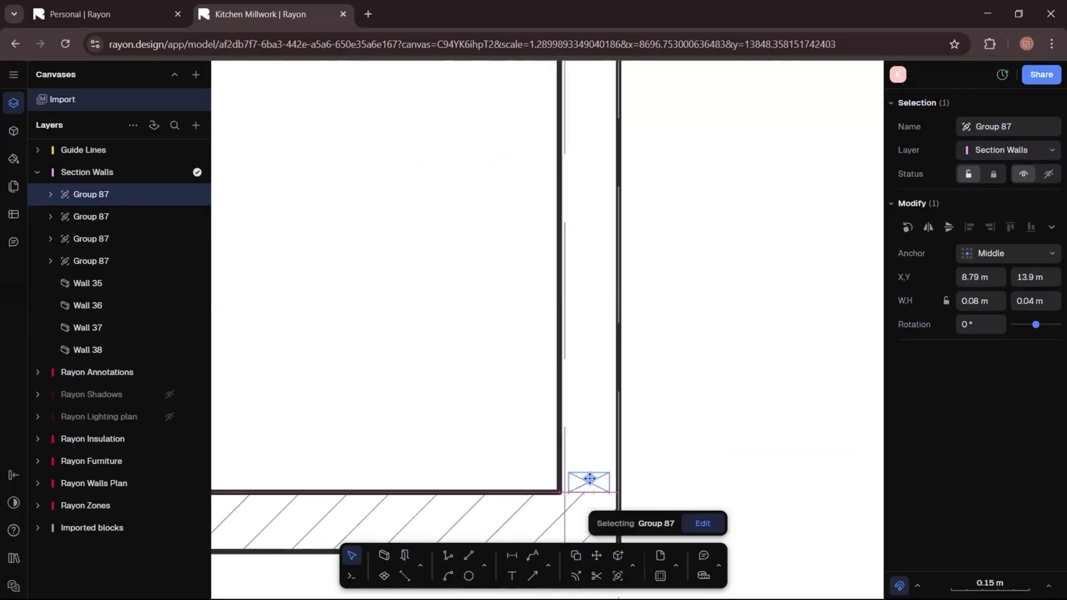
pyautogui.click(705, 411)
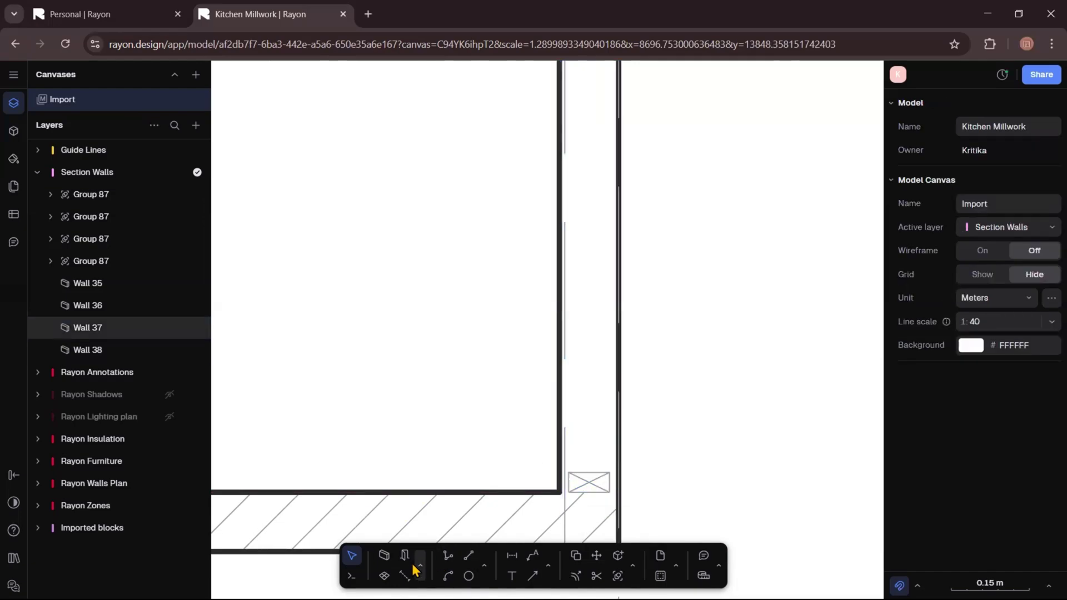
# - Draw a rectangle 0.08 m wide and 2.46 m high enclosing all four studs, from the floor slab to the ceiling slab
pyautogui.click(484, 566)
pyautogui.click(495, 533)
pyautogui.click(584, 467)
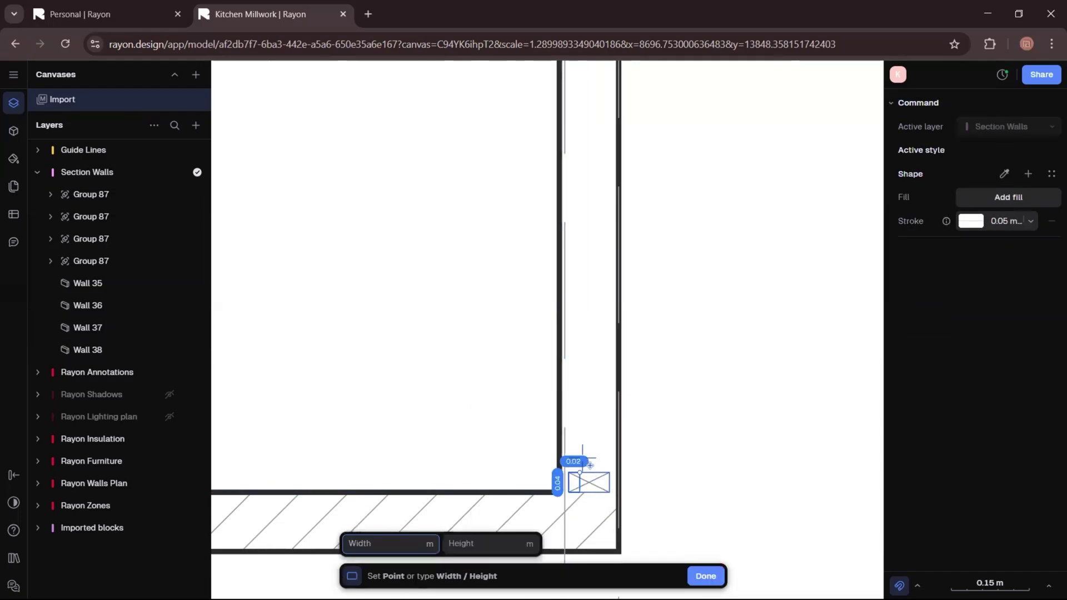
pyautogui.scroll(-5, 572, 473)
pyautogui.scroll(7, 565, 133)
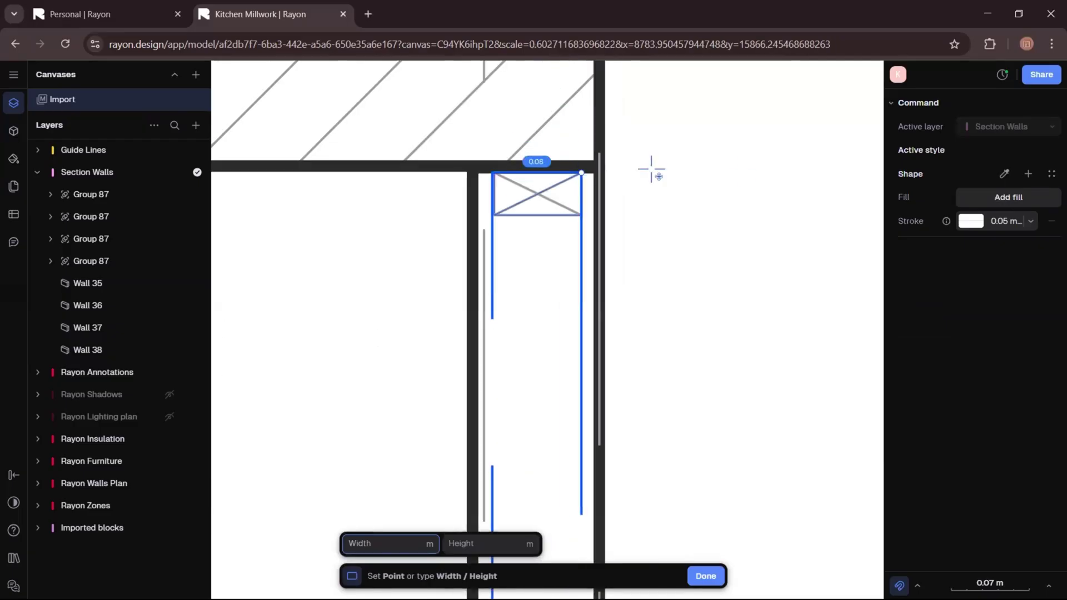
pyautogui.click(584, 172)
pyautogui.scroll(-4, 672, 102)
pyautogui.click(715, 215)
# - Hide the partition wall and remove the dash from the stroke of the tall rectangle around the studs
pyautogui.click(169, 372)
pyautogui.scroll(3, 648, 264)
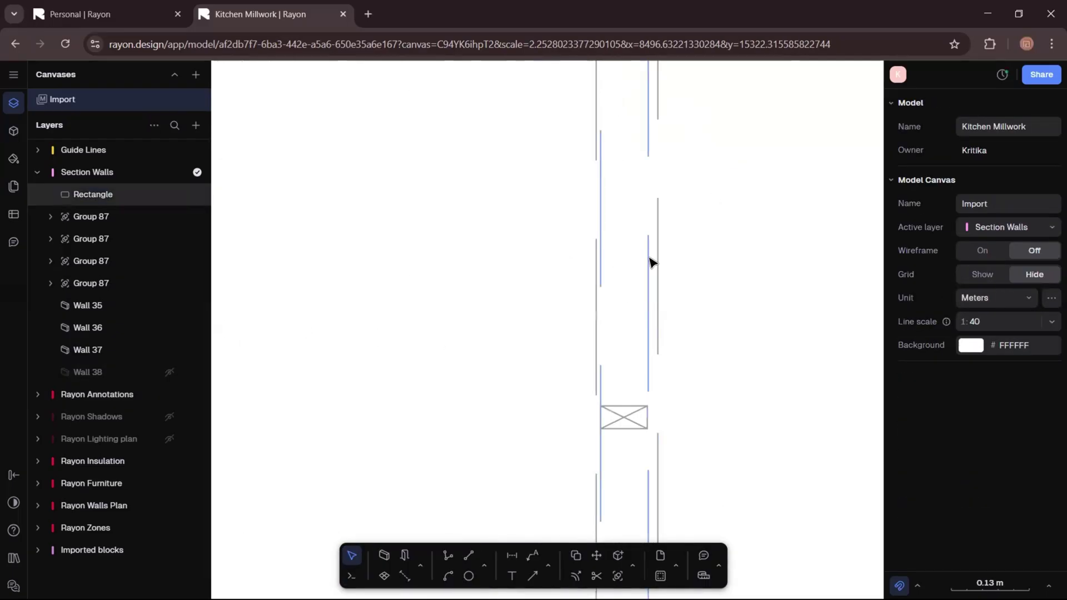
pyautogui.click(649, 261)
pyautogui.scroll(-3, 649, 261)
pyautogui.click(970, 424)
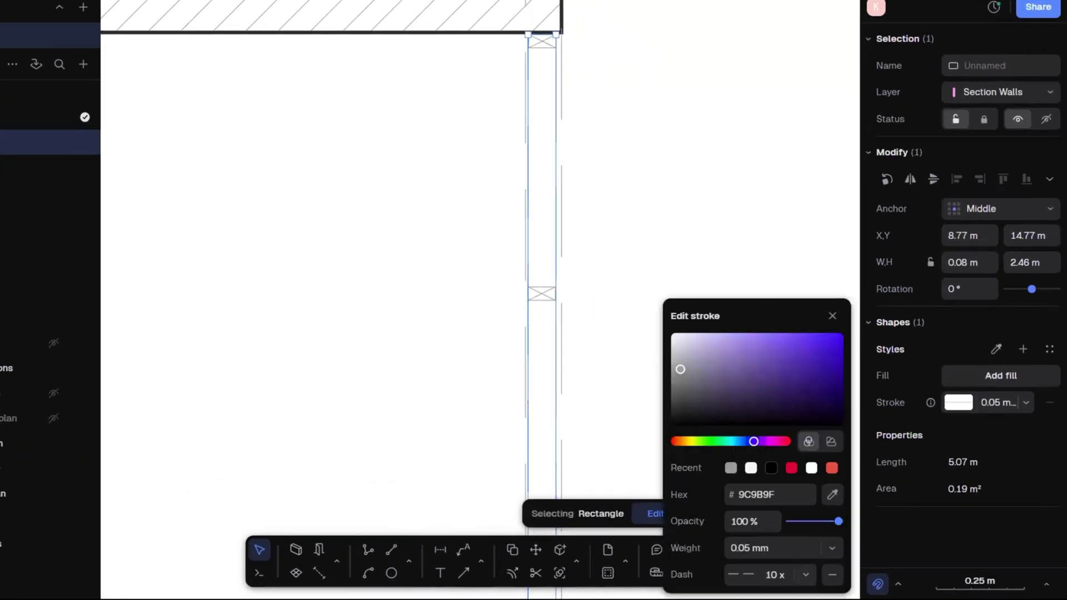
pyautogui.click(730, 227)
pyautogui.click(732, 214)
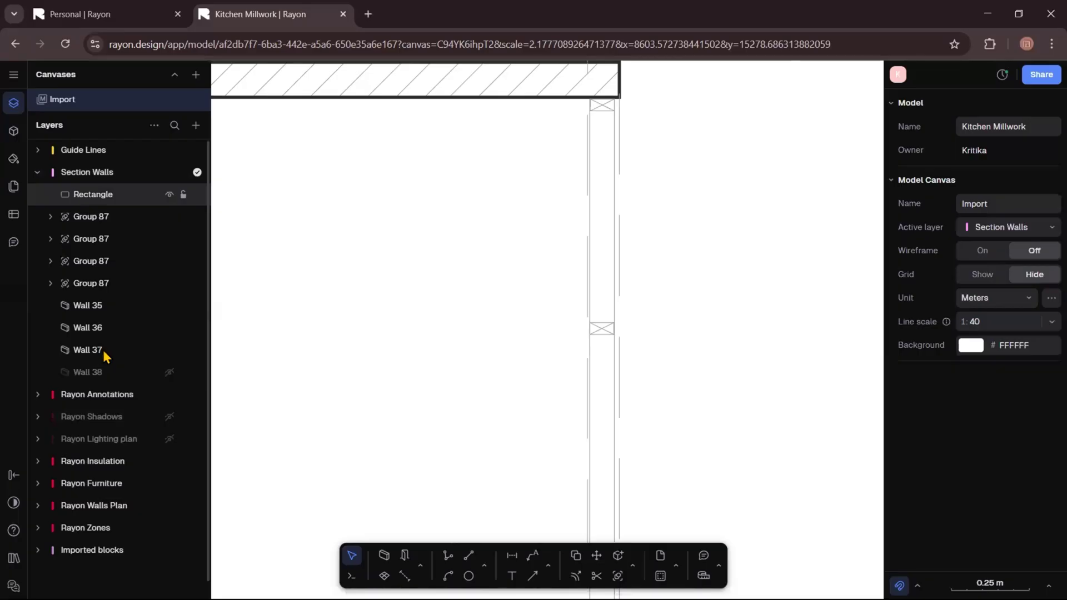
# - Show the partition wall again and hide the Guide Lines layer
pyautogui.click(170, 372)
pyautogui.click(169, 150)
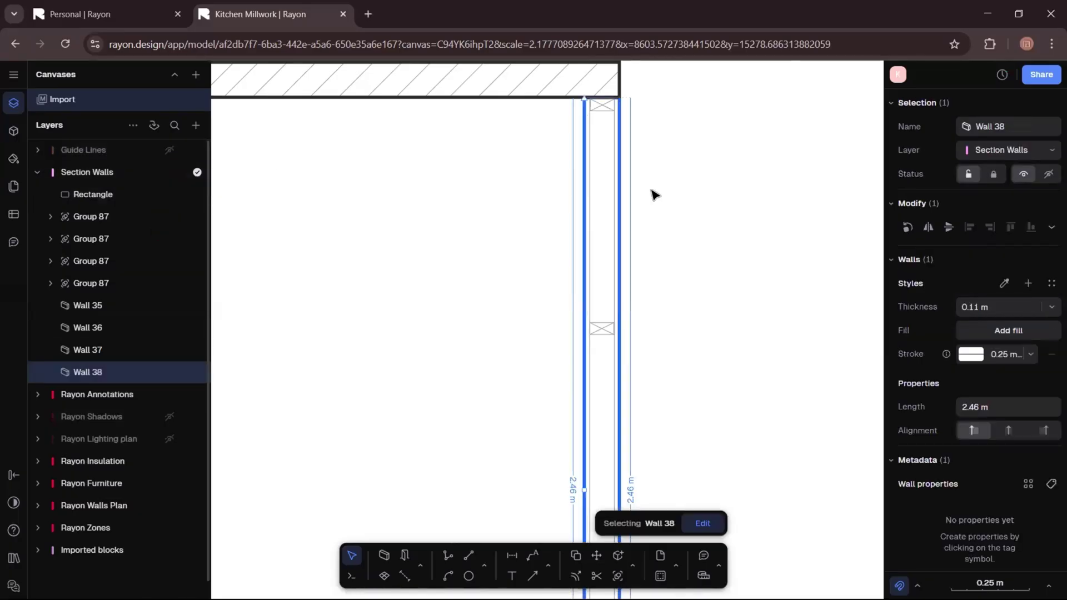
pyautogui.click(716, 170)
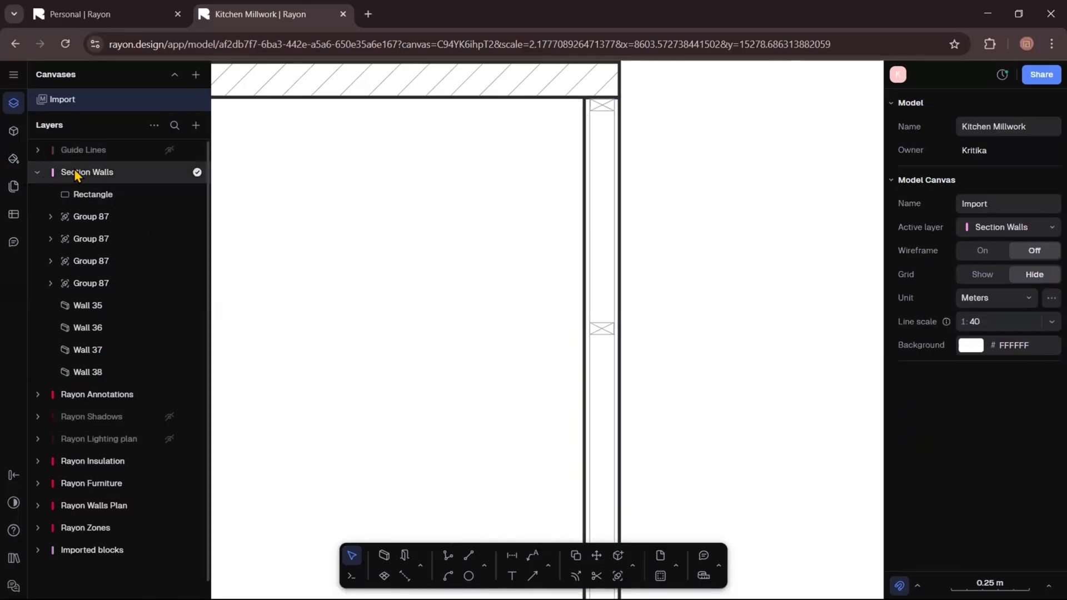
# - Draw a vertical centre line 0.93 m long between the lowest stud and the stud above it
pyautogui.scroll(-5, 584, 131)
pyautogui.moveTo(431, 217); pyautogui.dragTo(578, 278, button='middle')
pyautogui.scroll(3, 722, 400)
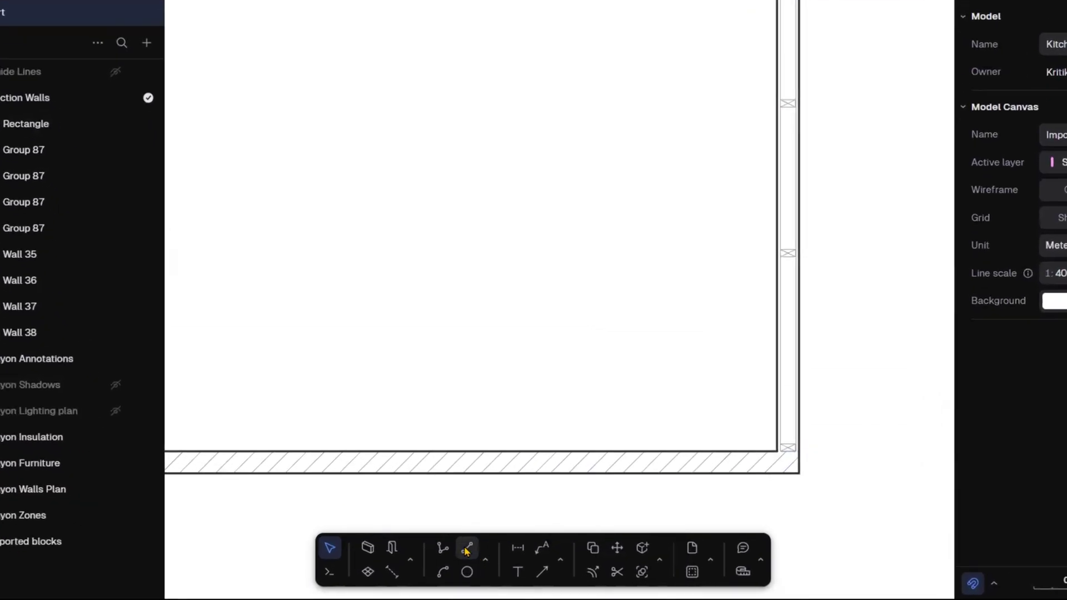
pyautogui.click(466, 551)
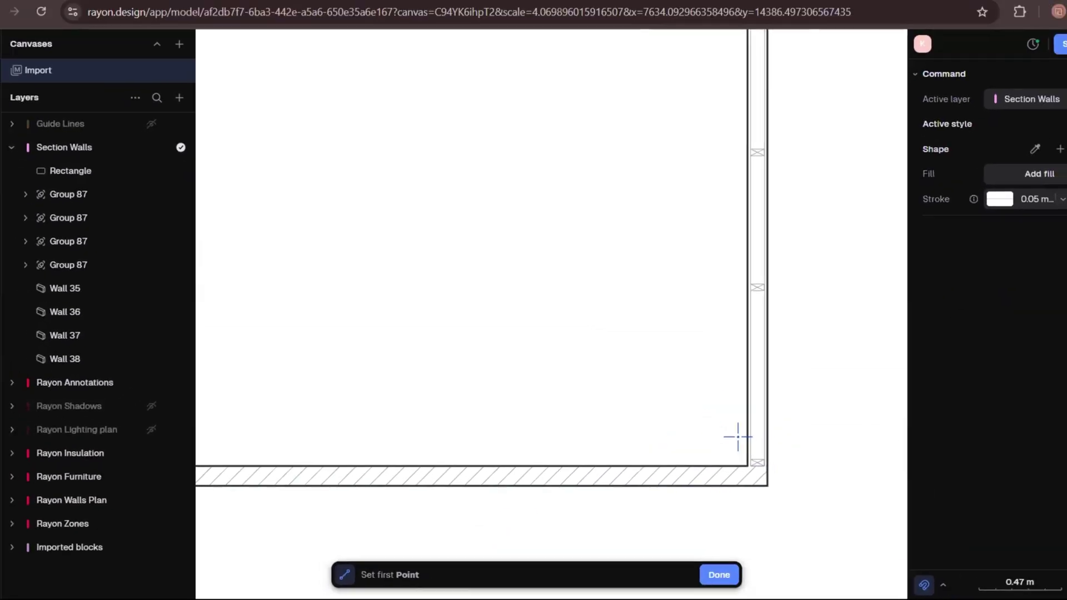
pyautogui.scroll(2, 792, 427)
pyautogui.click(783, 468)
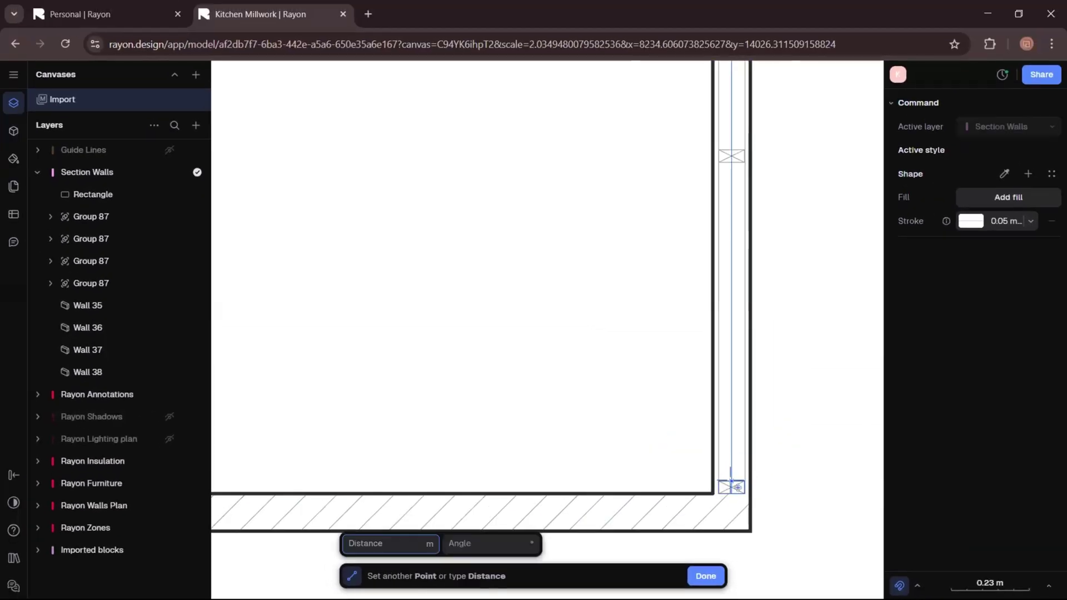
pyautogui.click(741, 168)
pyautogui.press('Return')
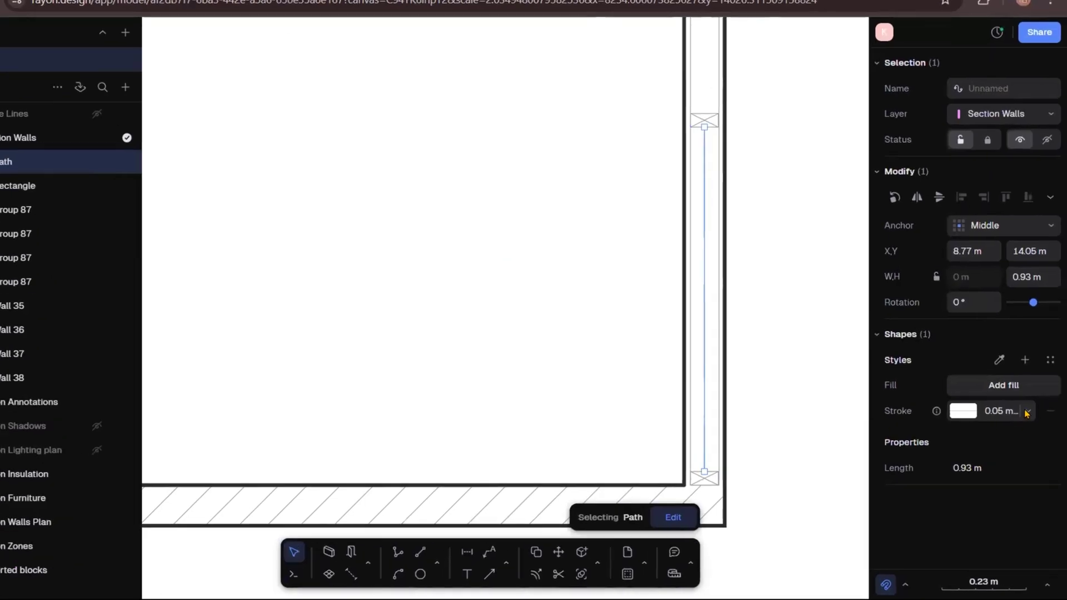
# - Set the partition centre line's stroke dash to the Batting pattern at a scale of 1x
pyautogui.click(1031, 425)
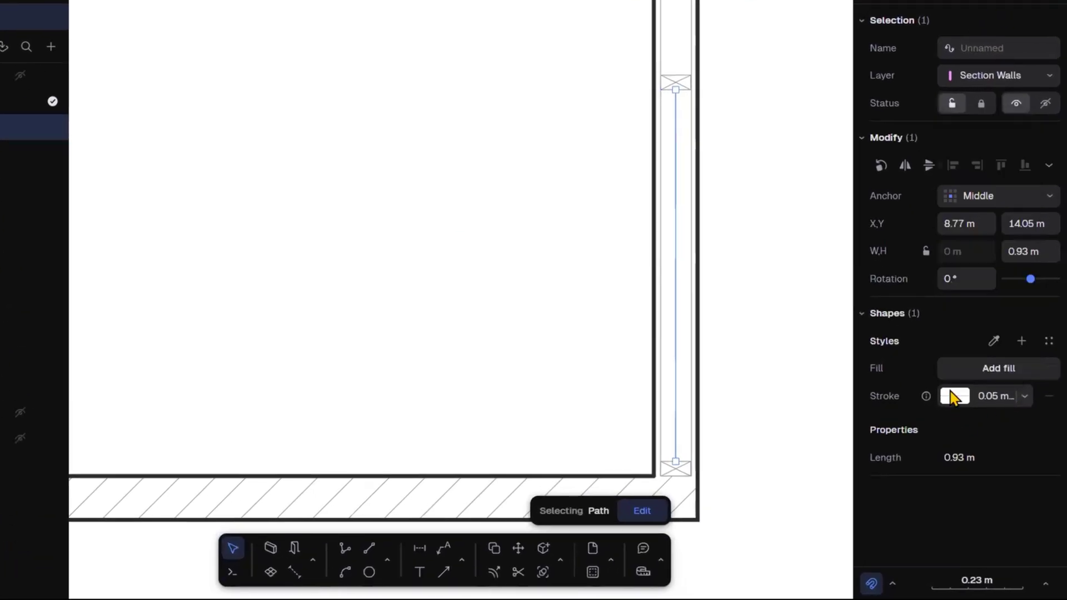
pyautogui.click(981, 427)
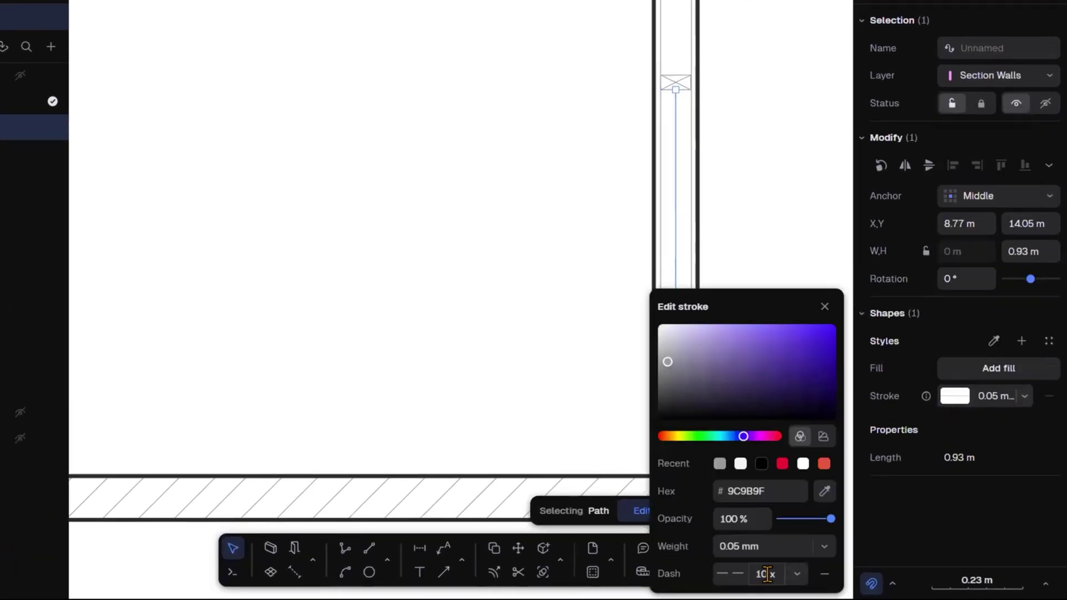
pyautogui.click(797, 575)
pyautogui.click(796, 580)
pyautogui.click(797, 573)
pyautogui.scroll(-10, 758, 503)
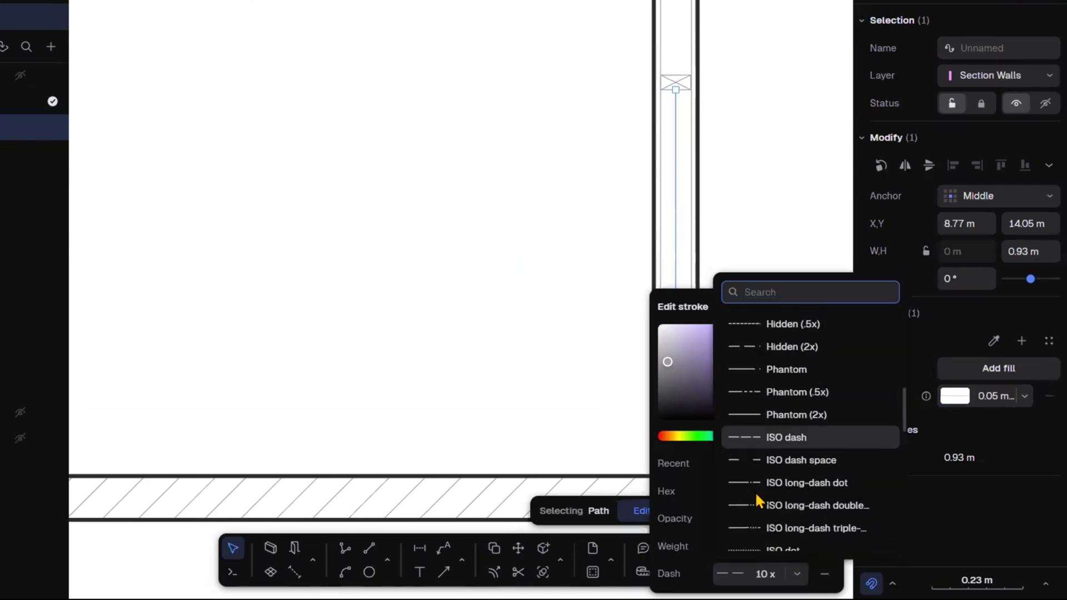
pyautogui.click(738, 428)
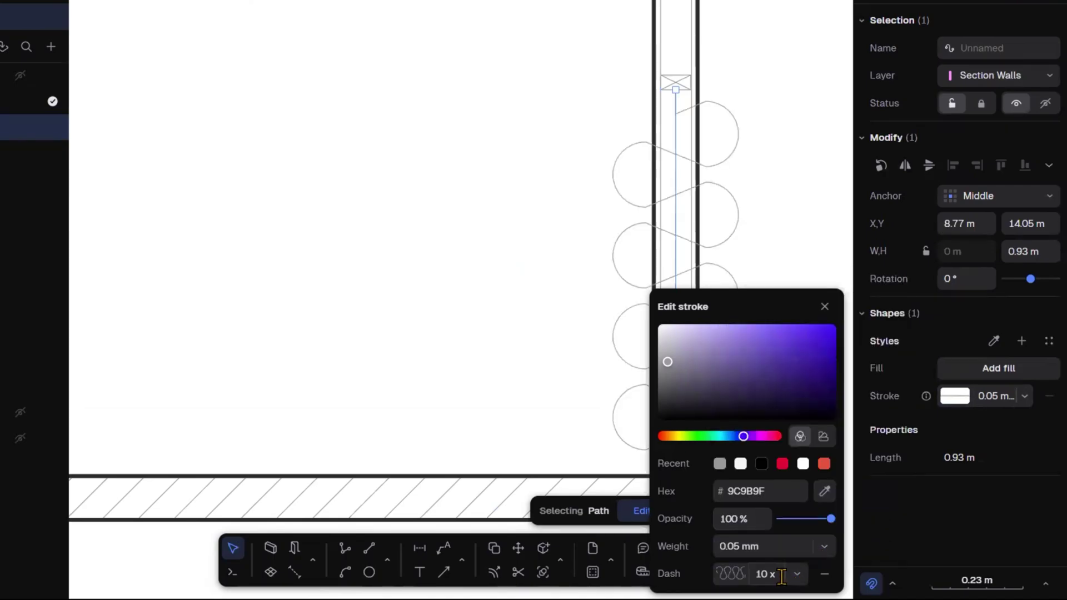
pyautogui.write('1')
pyautogui.press('Return')
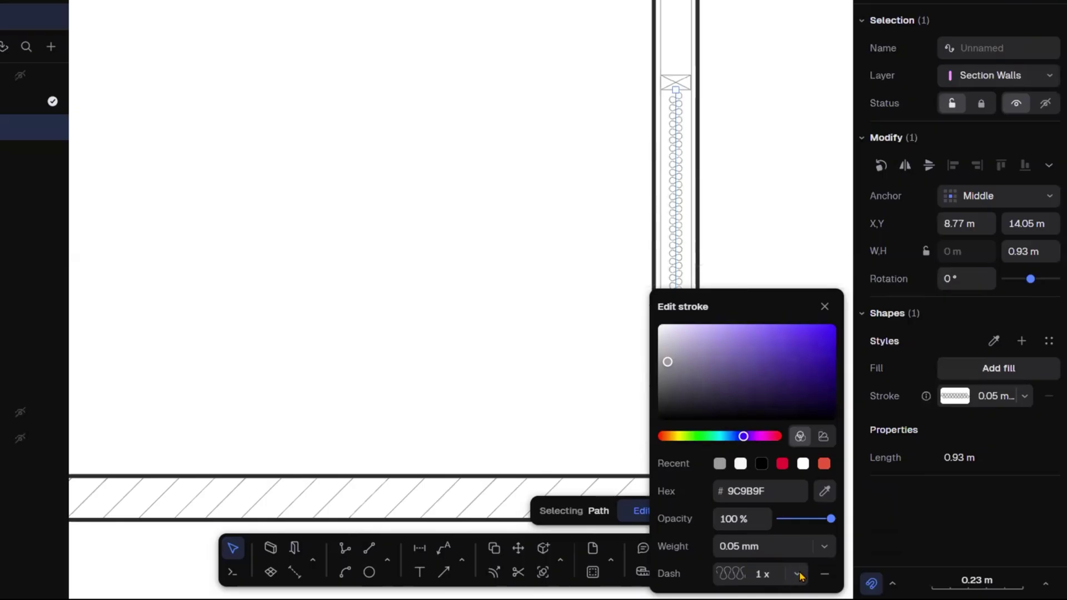
pyautogui.click(815, 194)
# - Duplicate the batting line and place the copy between the two middle studs of the partition
pyautogui.moveTo(750, 170); pyautogui.dragTo(741, 220, button='middle')
pyautogui.click(668, 177)
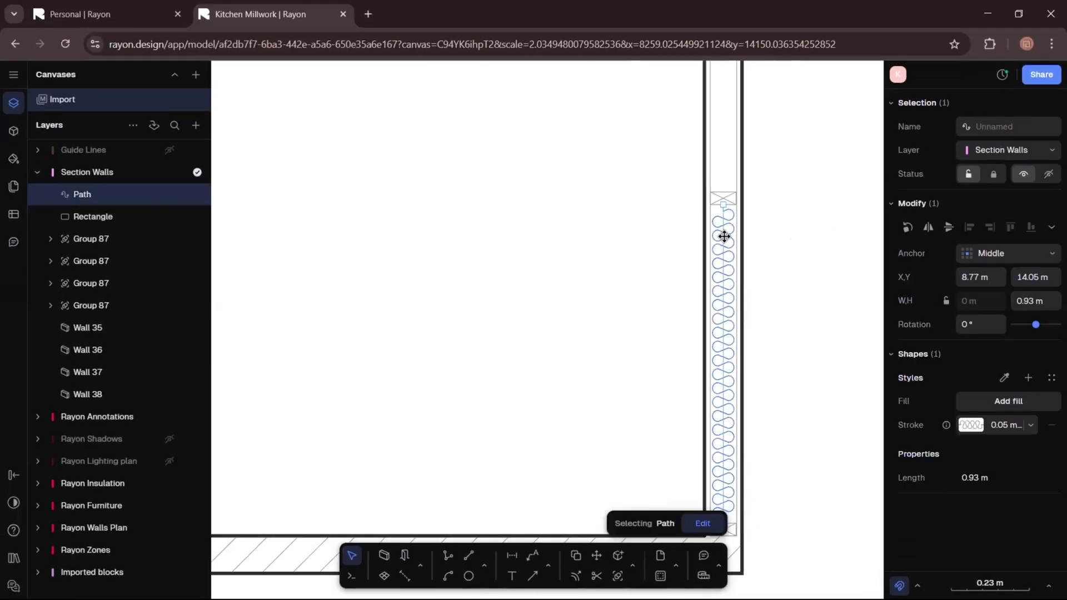
pyautogui.hotkey('ctrl', 'd')
pyautogui.moveTo(723, 378); pyautogui.dragTo(713, 127)
pyautogui.scroll(3, 713, 128)
pyautogui.moveTo(729, 169); pyautogui.dragTo(729, 123)
pyautogui.scroll(-3, 714, 289)
pyautogui.scroll(-3, 741, 183)
pyautogui.scroll(5, 722, 243)
pyautogui.click(731, 236)
pyautogui.scroll(-6, 683, 250)
pyautogui.click(747, 209)
pyautogui.moveTo(747, 209); pyautogui.dragTo(726, 453, button='middle')
pyautogui.scroll(5, 657, 211)
pyautogui.click(658, 190)
pyautogui.moveTo(646, 132); pyautogui.dragTo(659, 70)
pyautogui.scroll(-5, 659, 228)
# - Duplicate the batting line again and place the copy in the uppermost gap between the partition studs
pyautogui.hotkey('ctrl', 'd')
pyautogui.scroll(3, 676, 303)
pyautogui.moveTo(673, 185); pyautogui.dragTo(654, 438, button='middle')
pyautogui.moveTo(645, 287); pyautogui.dragTo(645, 206)
pyautogui.scroll(-5, 641, 206)
pyautogui.scroll(7, 641, 248)
pyautogui.press('Escape')
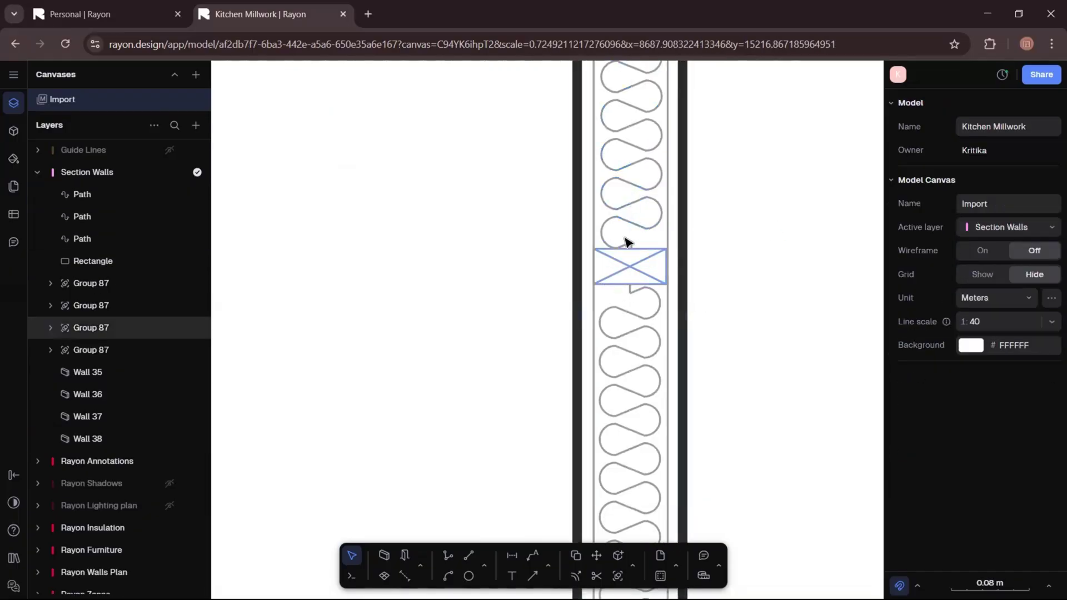
pyautogui.scroll(-3, 683, 228)
pyautogui.moveTo(722, 322); pyautogui.dragTo(771, 312, button='middle')
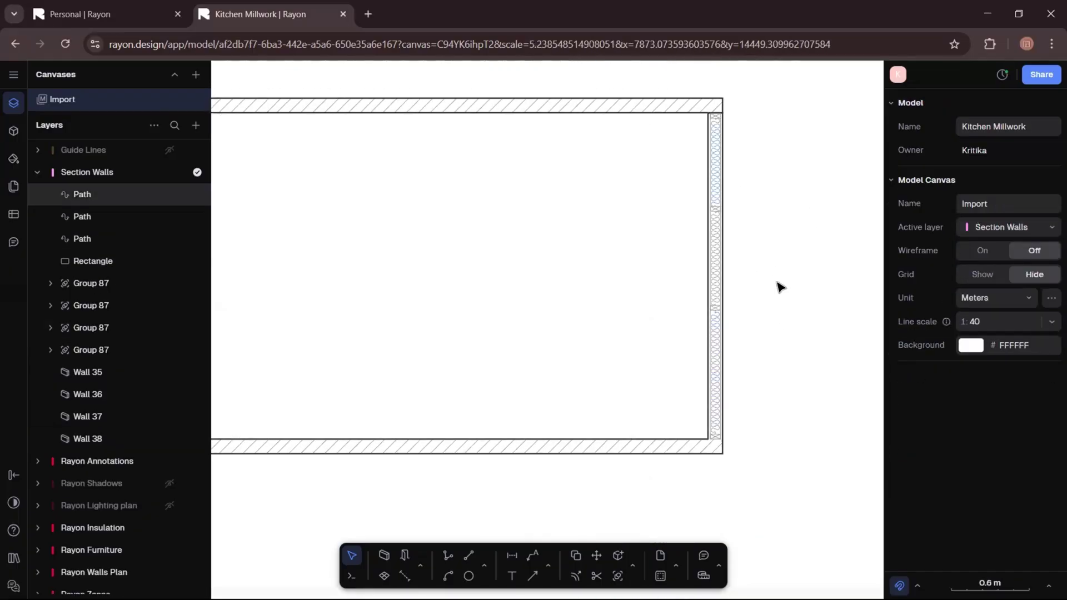
pyautogui.scroll(-2, 796, 215)
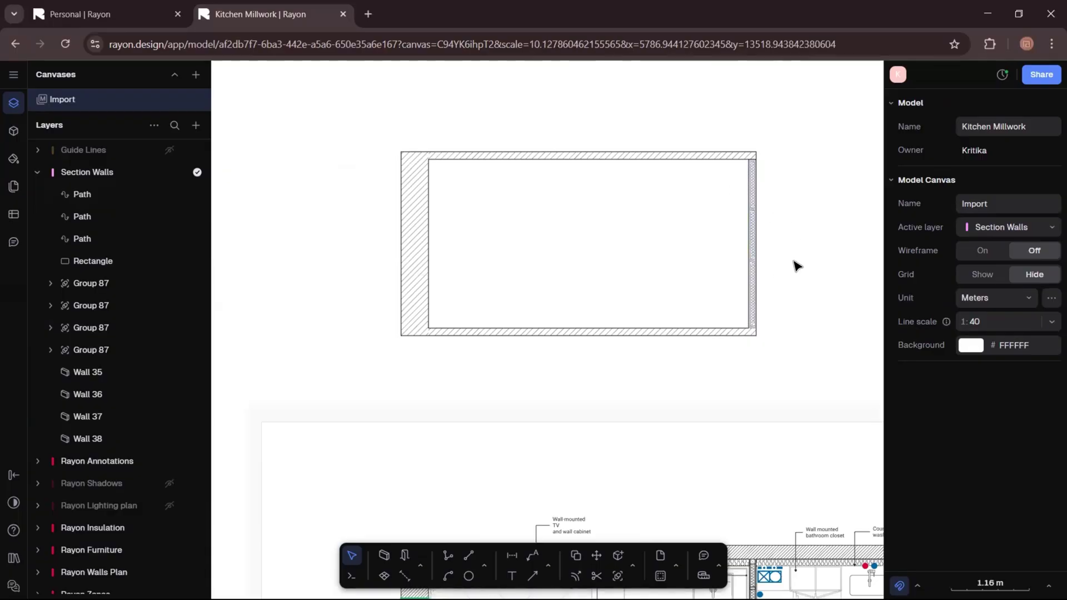
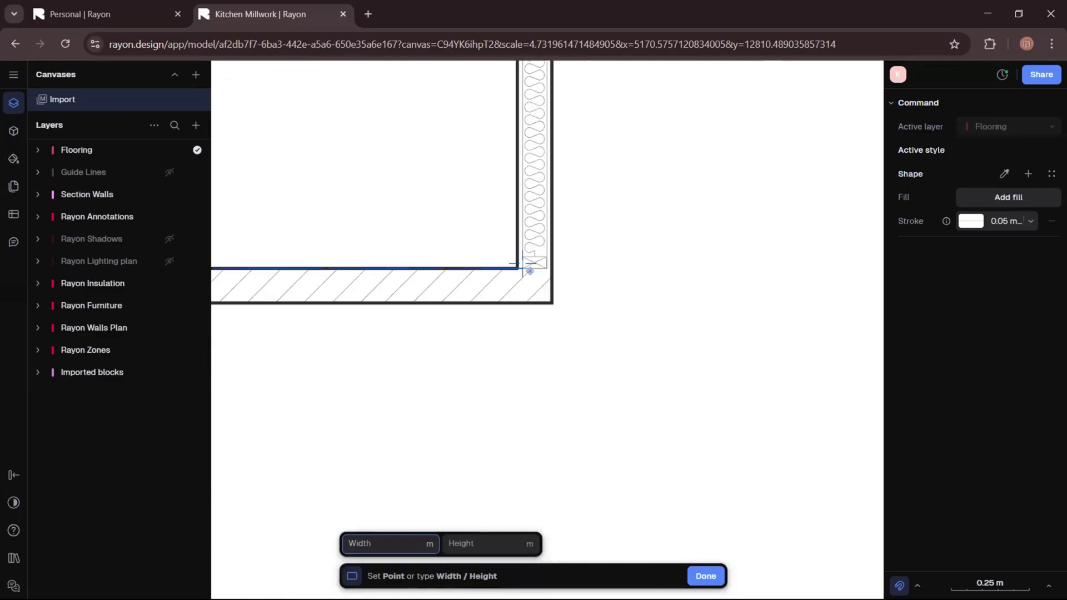
# - Draw a rectangle on the Flooring layer along the top of the floor slab, 4.66 m wide and 0.03 m high
pyautogui.click(531, 248)
pyautogui.scroll(-10, 683, 266)
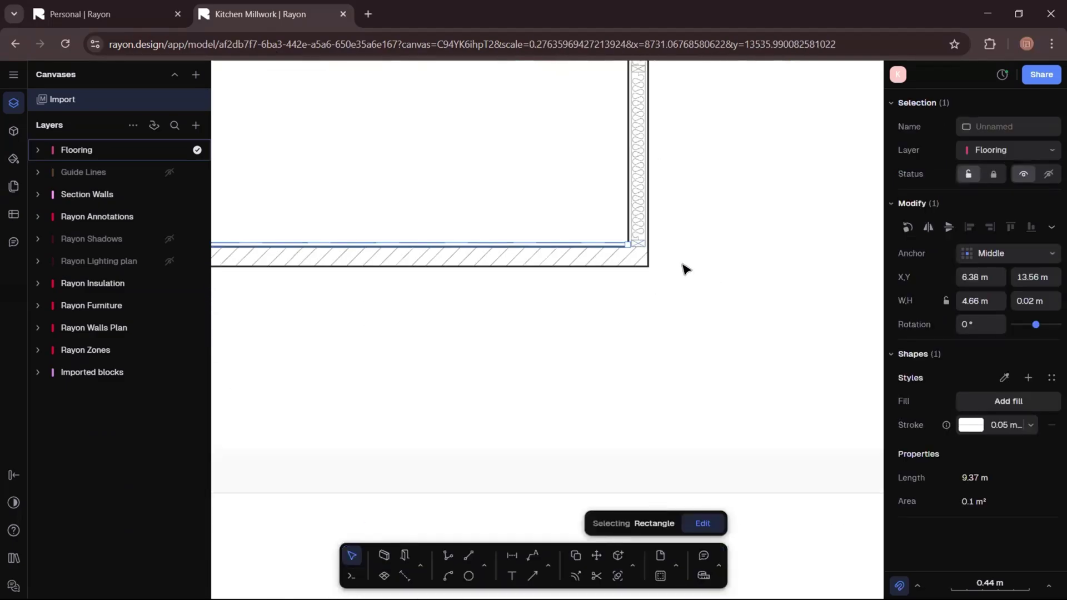
pyautogui.moveTo(256, 249); pyautogui.dragTo(519, 287, button='middle')
pyautogui.scroll(4, 496, 284)
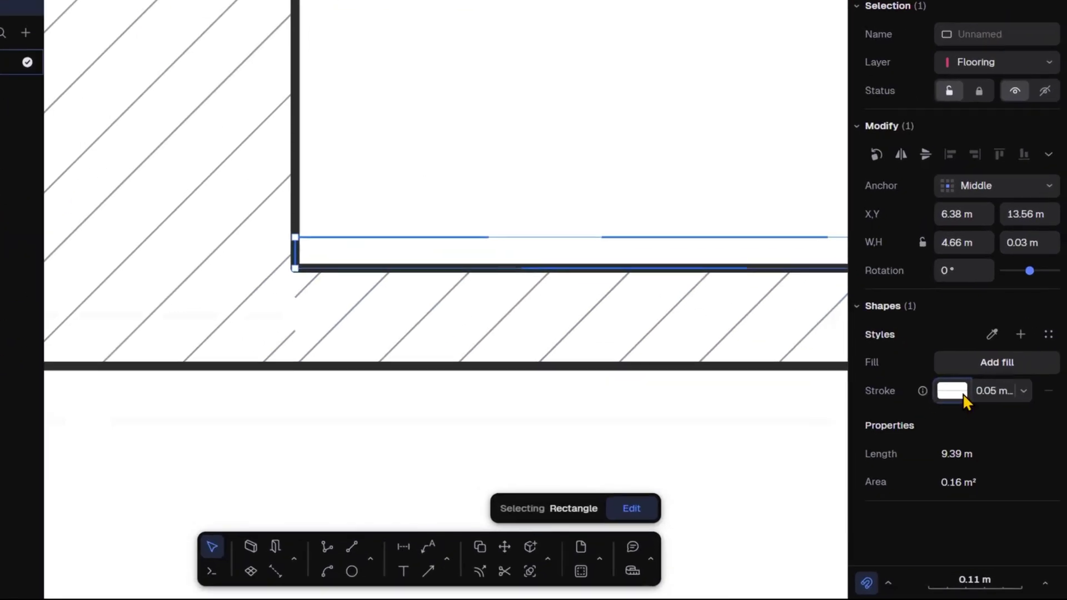
# - Remove the dash from the flooring rectangle's stroke and set its colour to black (000000)
pyautogui.click(981, 430)
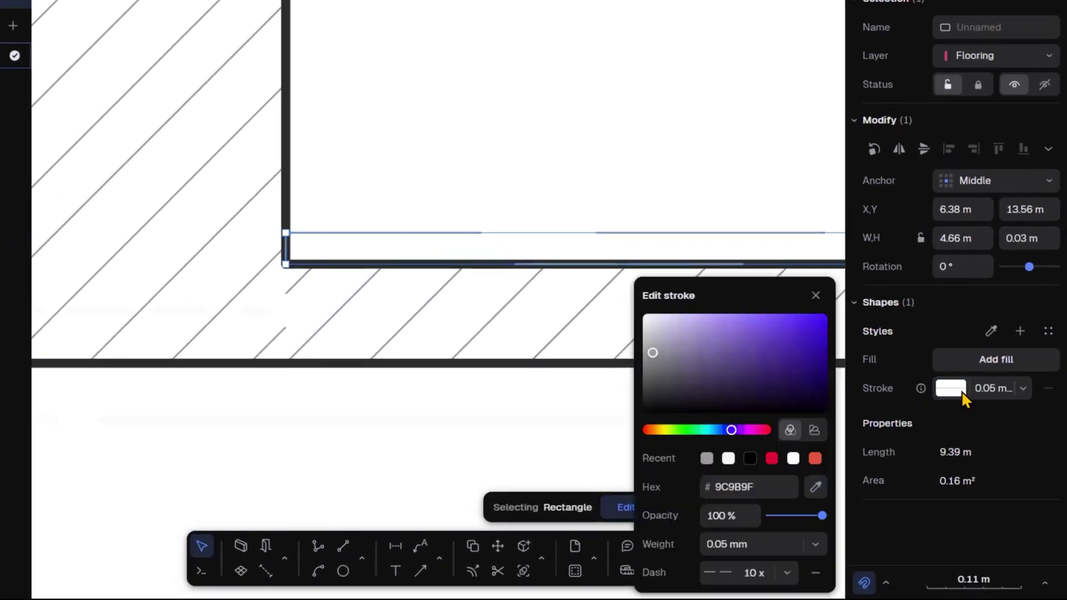
pyautogui.click(816, 574)
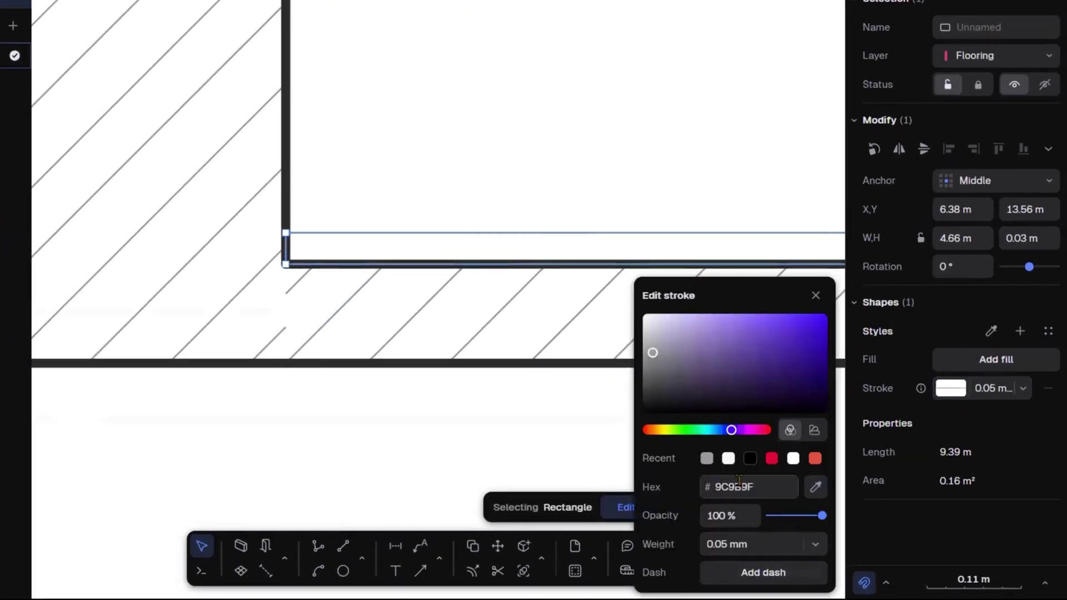
pyautogui.click(750, 458)
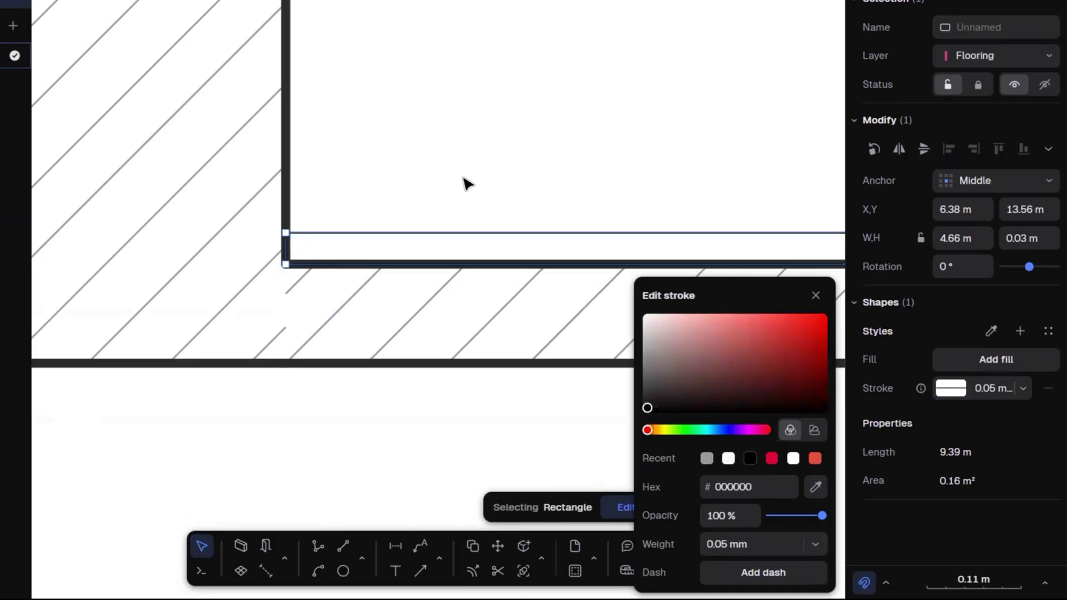
pyautogui.click(816, 295)
pyautogui.press('Escape')
# - Draw a horizontal centre line 4.67 m long through the flooring rectangle, from the thick wall to the partition
pyautogui.scroll(3, 443, 239)
pyautogui.click(343, 547)
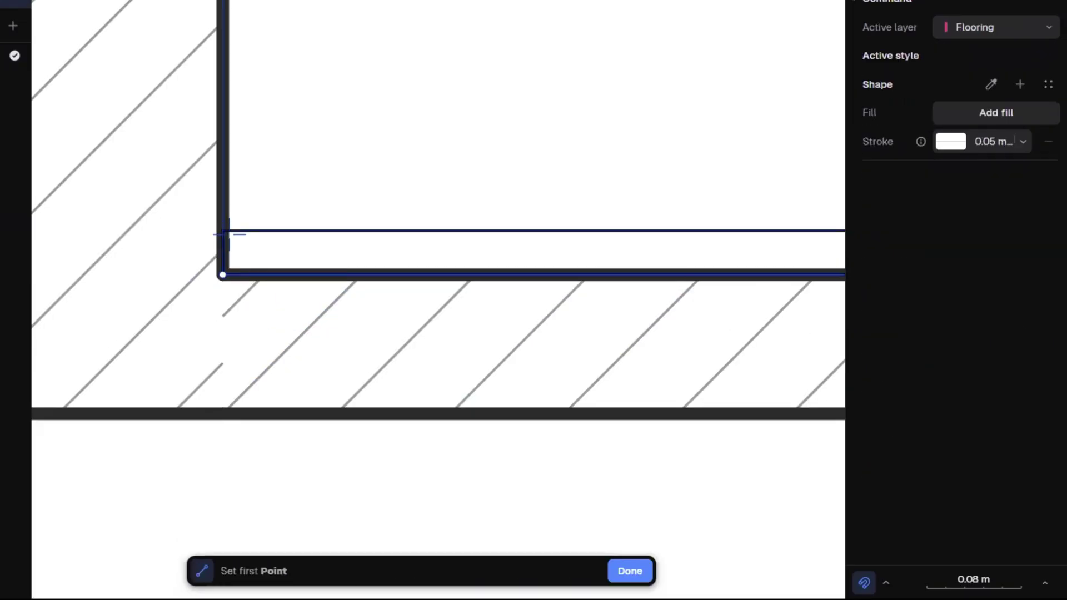
pyautogui.click(223, 252)
pyautogui.scroll(-5, 179, 297)
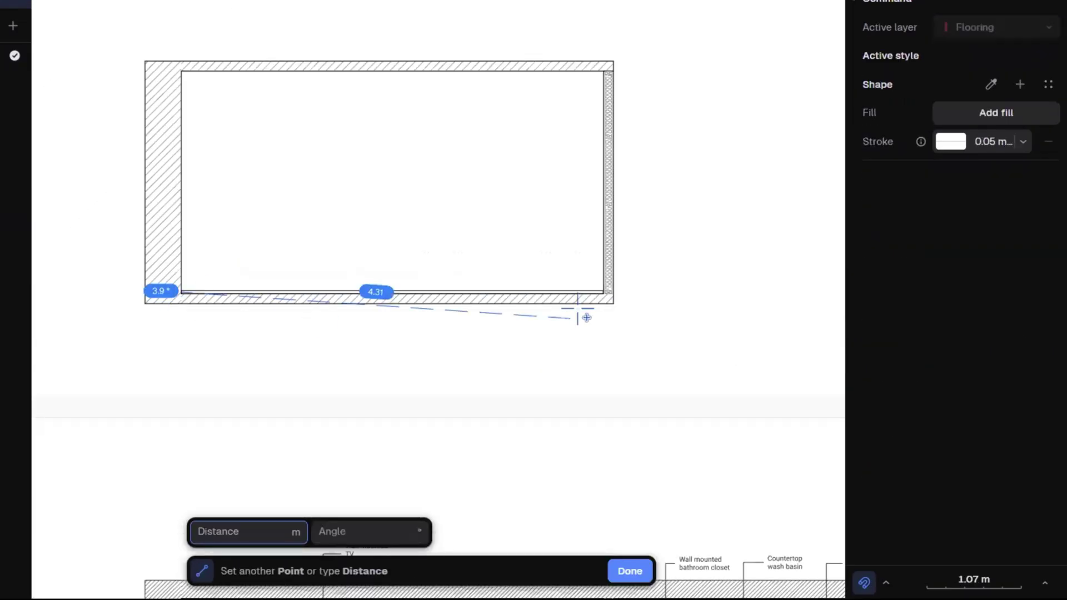
pyautogui.scroll(5, 615, 291)
pyautogui.click(652, 227)
pyautogui.scroll(-8, 730, 236)
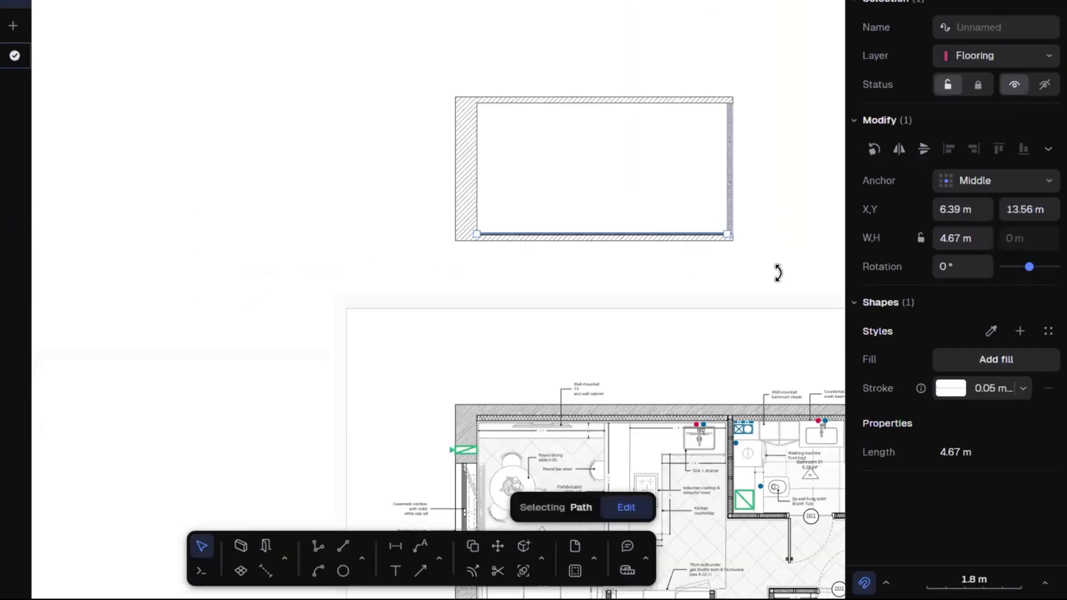
# - Set the floor centre line's stroke dash to the Batting pattern at a scale of 1x
pyautogui.scroll(3, 710, 221)
pyautogui.click(952, 389)
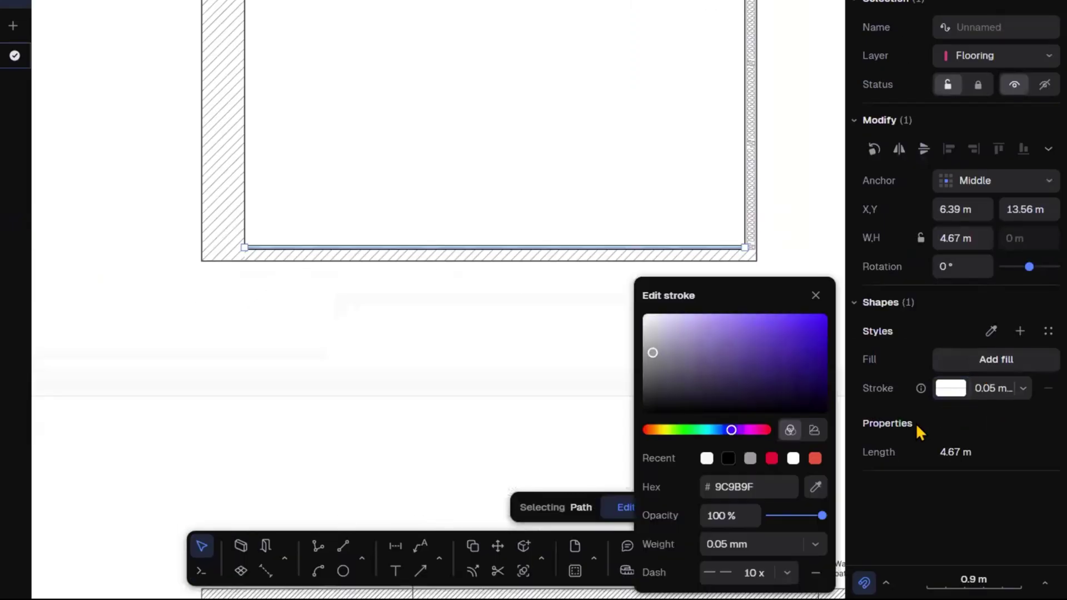
pyautogui.click(753, 572)
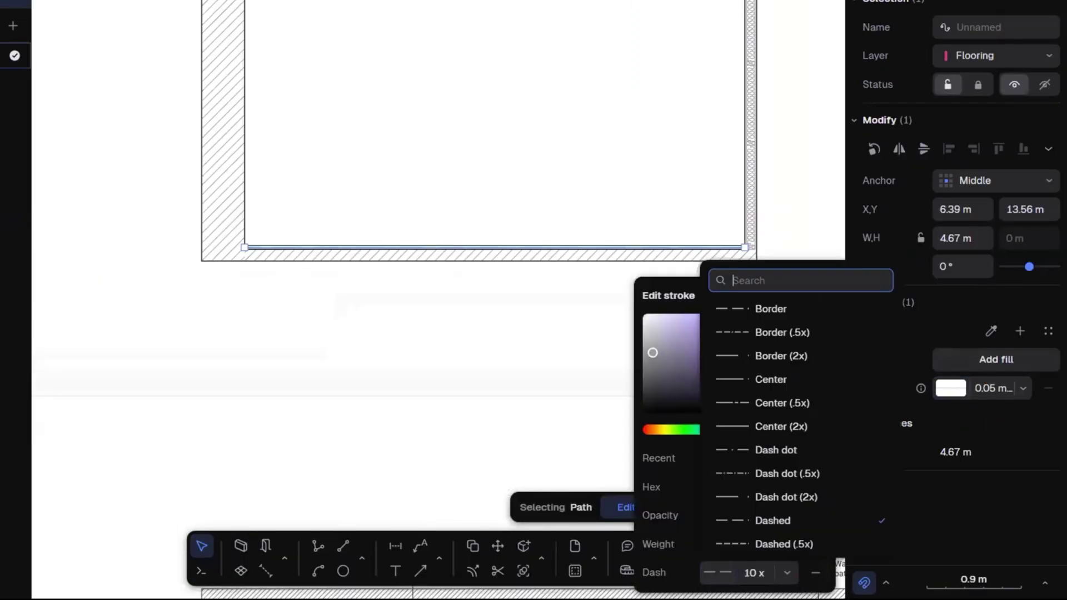
pyautogui.scroll(-8, 759, 450)
pyautogui.scroll(-8, 757, 445)
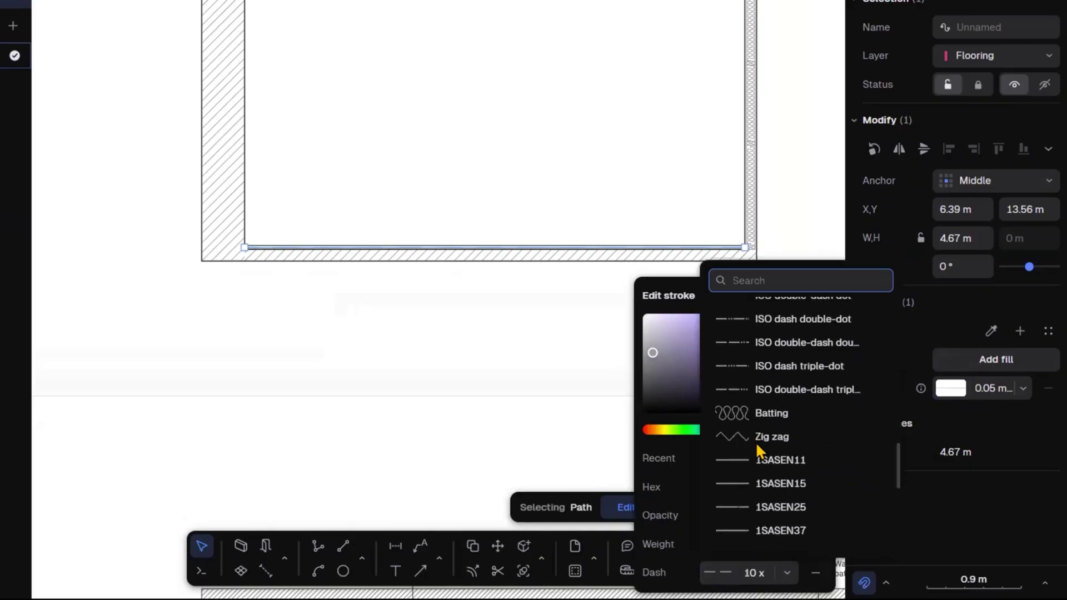
pyautogui.scroll(4, 749, 409)
pyautogui.click(739, 418)
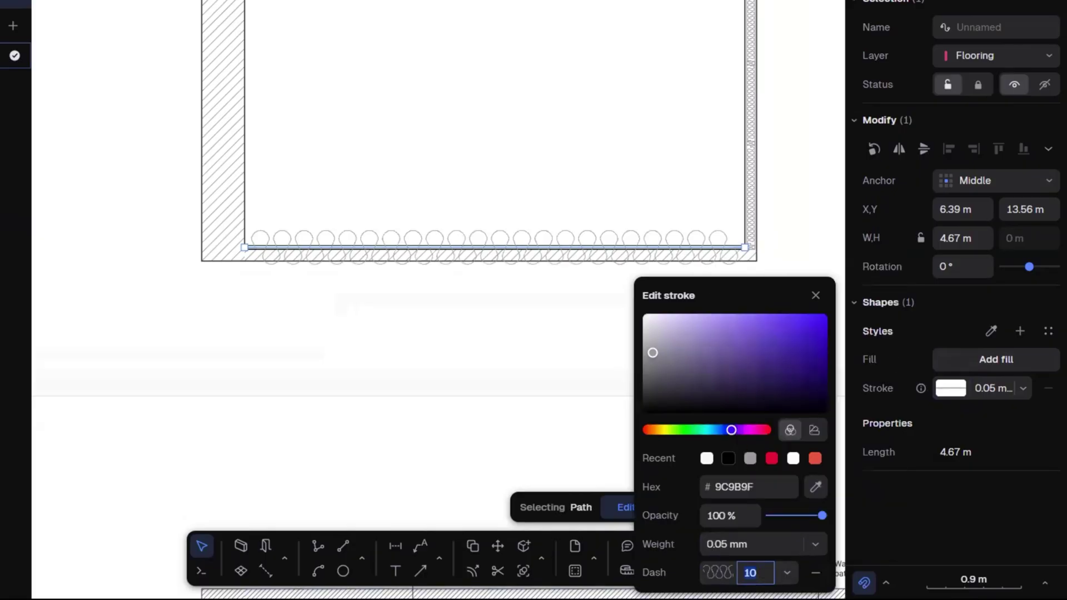
pyautogui.press('Return')
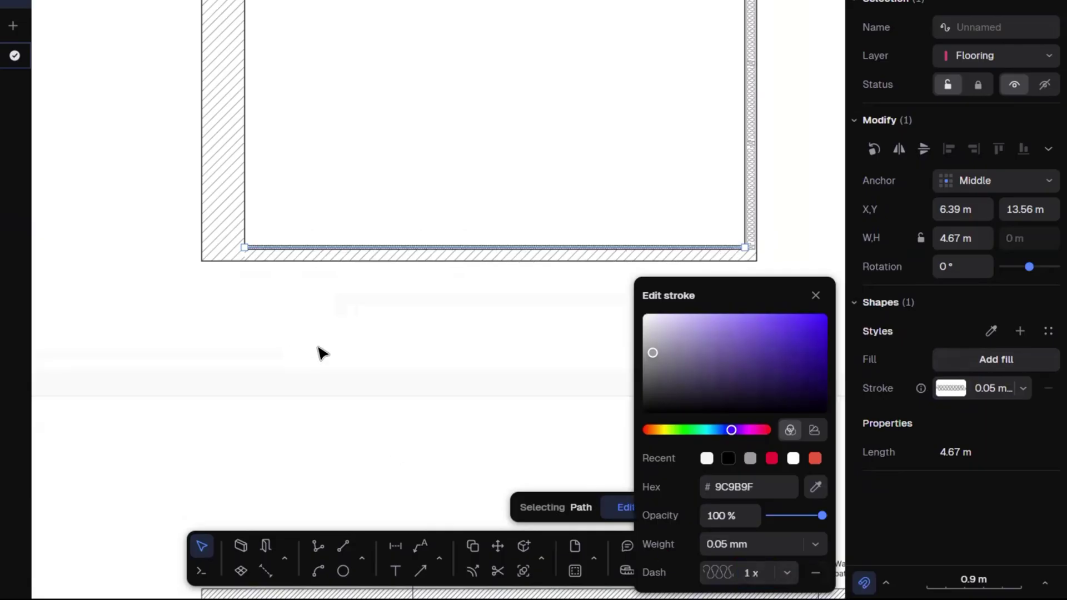
pyautogui.click(416, 337)
pyautogui.click(416, 337)
pyautogui.scroll(5, 239, 251)
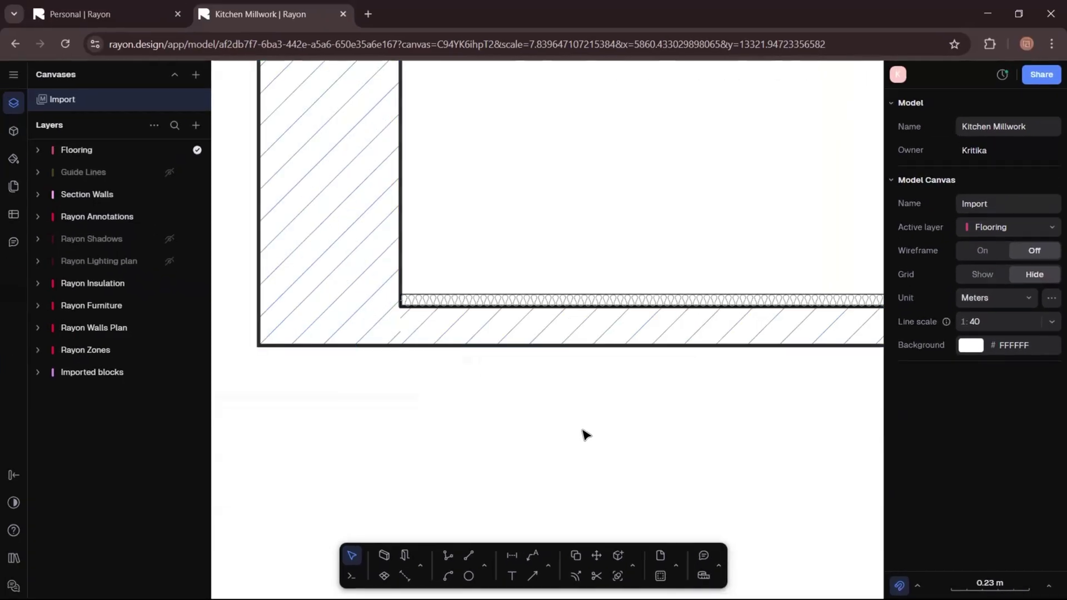
pyautogui.scroll(-5, 356, 318)
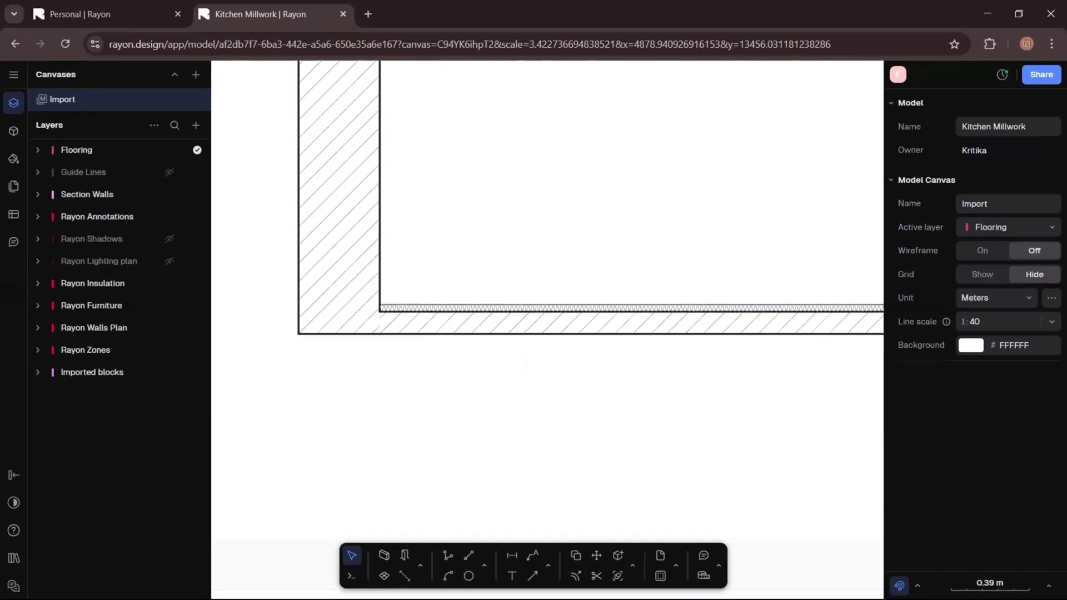
# - Draw a second rectangle 4.67 m wide and about 0.02 m high directly on top of the floor insulation layer
pyautogui.click(484, 565)
pyautogui.click(492, 532)
pyautogui.scroll(10, 383, 311)
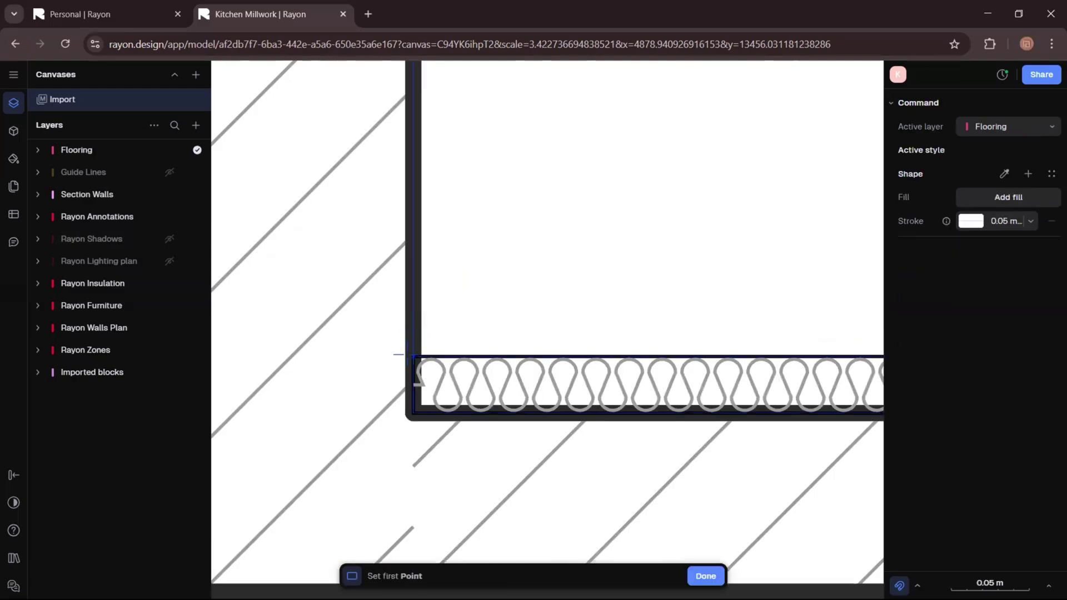
pyautogui.click(414, 355)
pyautogui.scroll(-10, 535, 362)
pyautogui.scroll(5, 738, 393)
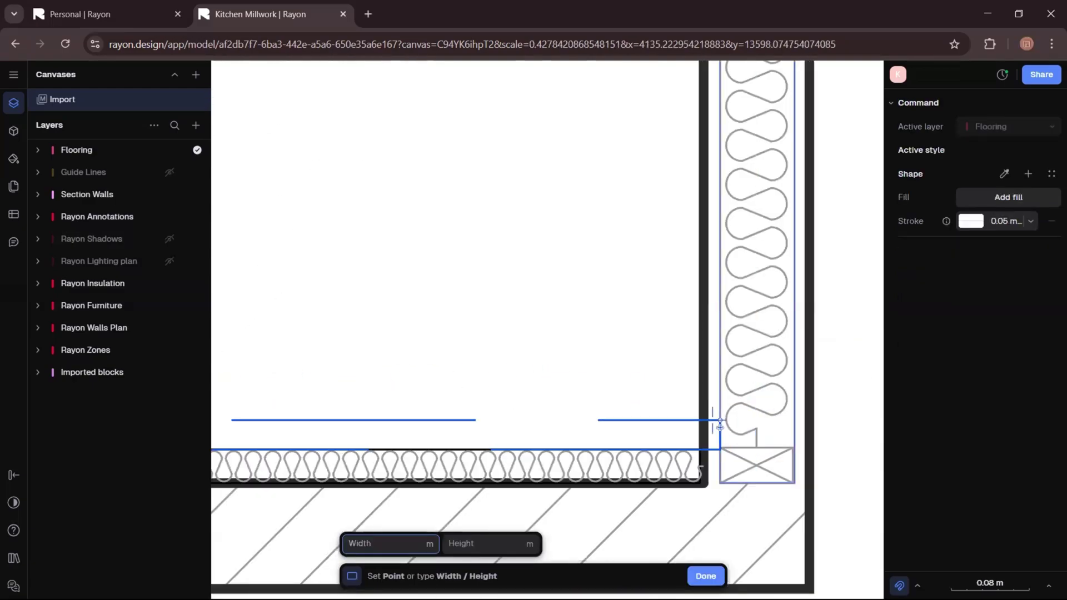
pyautogui.click(720, 427)
pyautogui.scroll(-5, 719, 427)
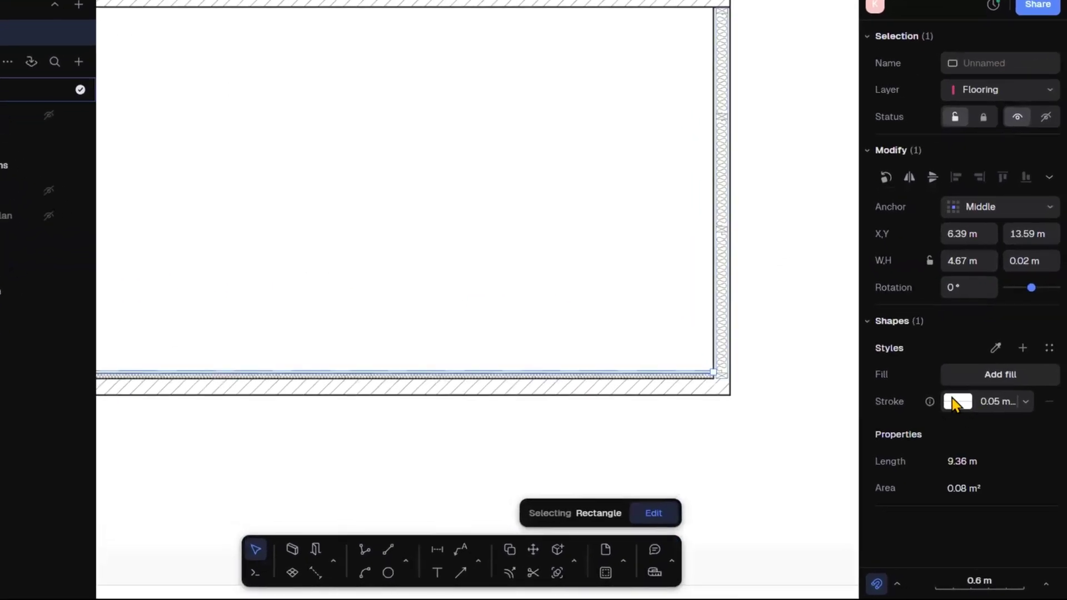
# - Give the upper flooring rectangle a solid black stroke and raise its top edge slightly, to a height of about 0.02 m
pyautogui.click(954, 400)
pyautogui.click(769, 468)
pyautogui.click(831, 314)
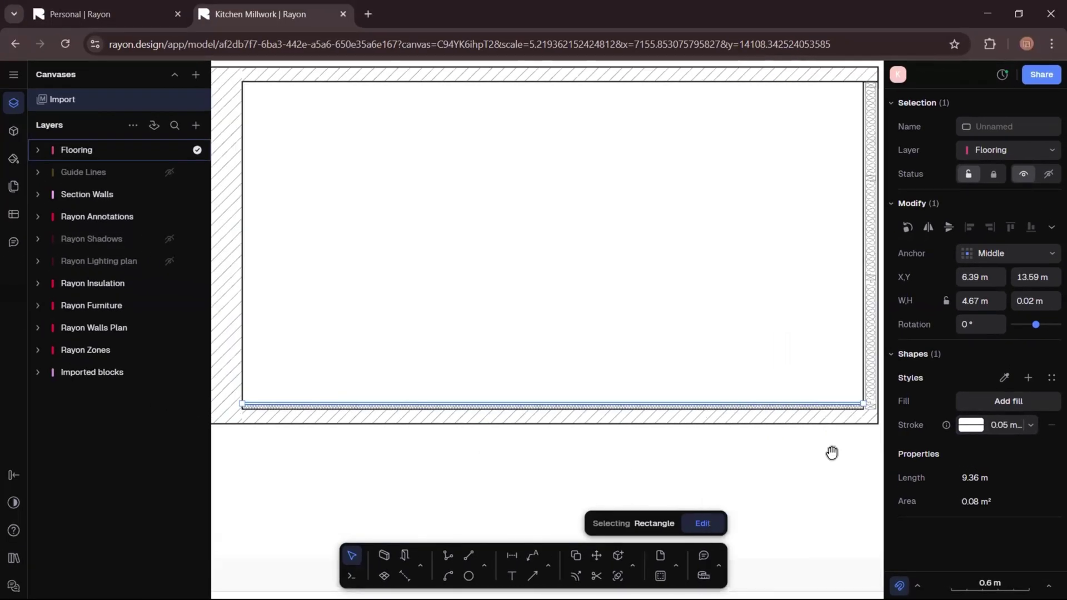
pyautogui.scroll(10, 522, 389)
pyautogui.moveTo(500, 402); pyautogui.dragTo(502, 392)
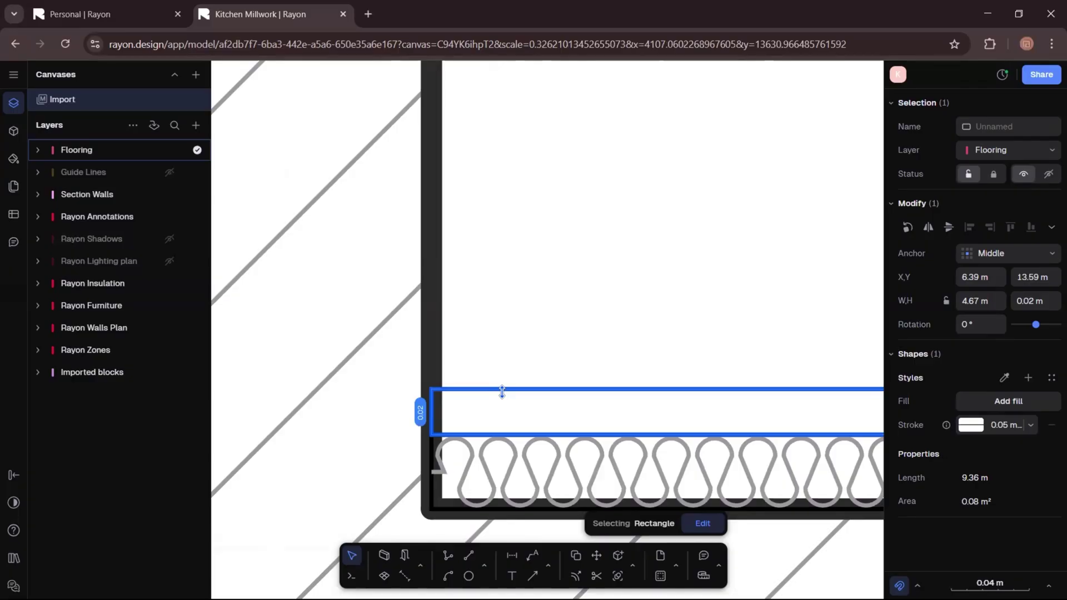
pyautogui.scroll(-5, 435, 310)
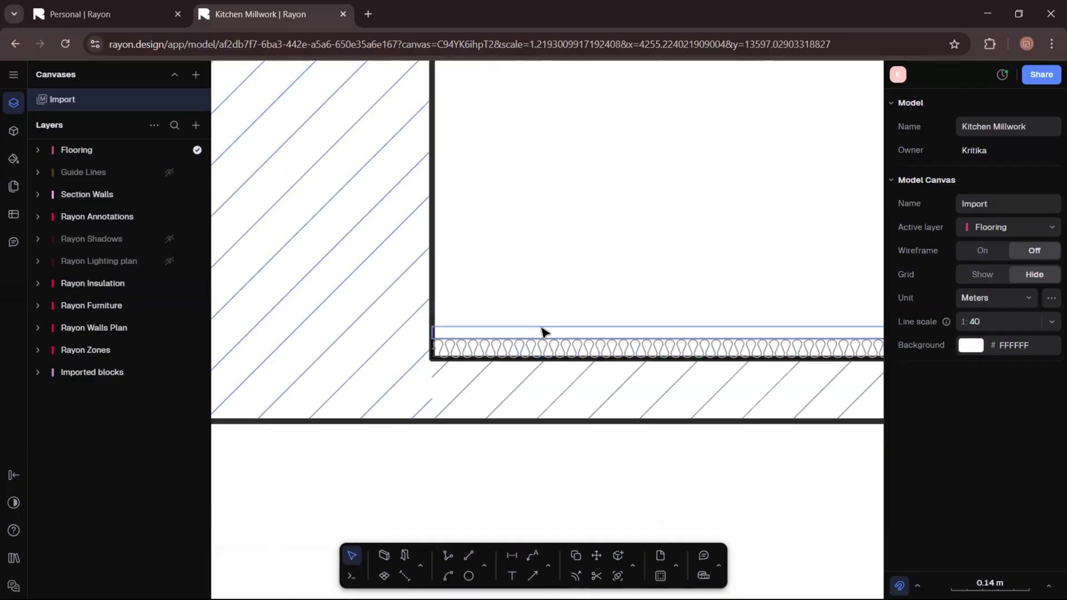
# - Fill the upper flooring rectangle with the Dashed Oblique hatch pattern
pyautogui.click(1030, 402)
pyautogui.click(767, 361)
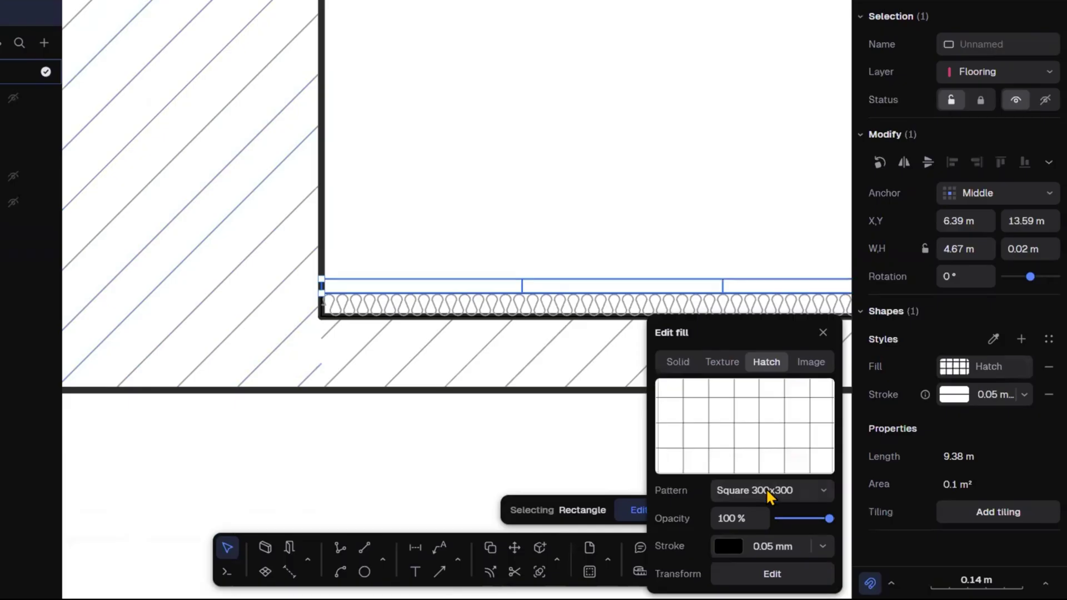
pyautogui.click(717, 491)
pyautogui.click(717, 198)
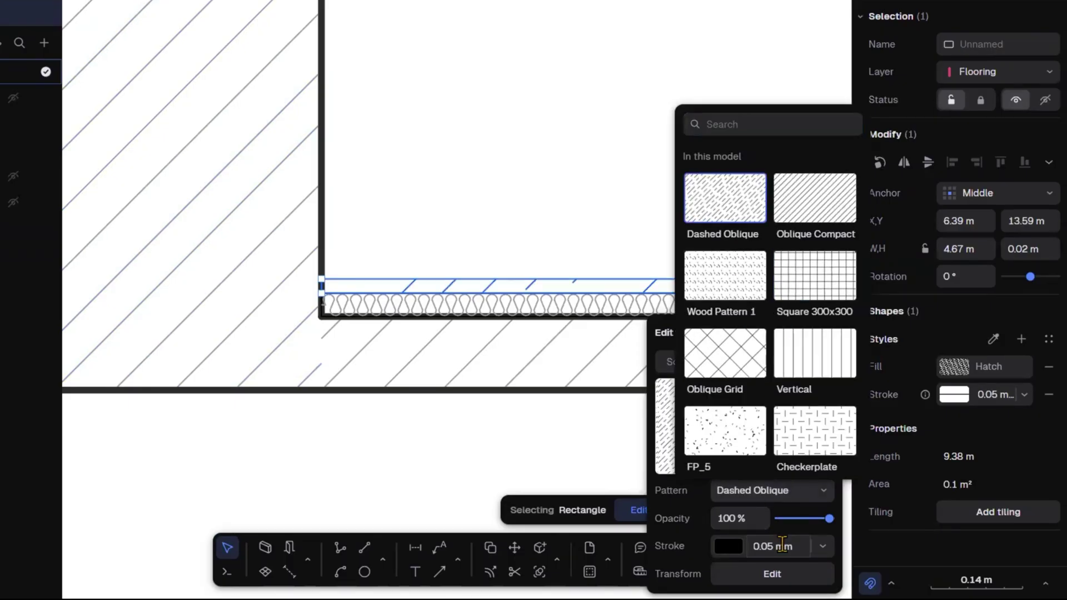
# - Set the upper flooring rectangle's Dashed Oblique hatch to a scale of 0.5 and colour its hatch lines grey
pyautogui.click(772, 574)
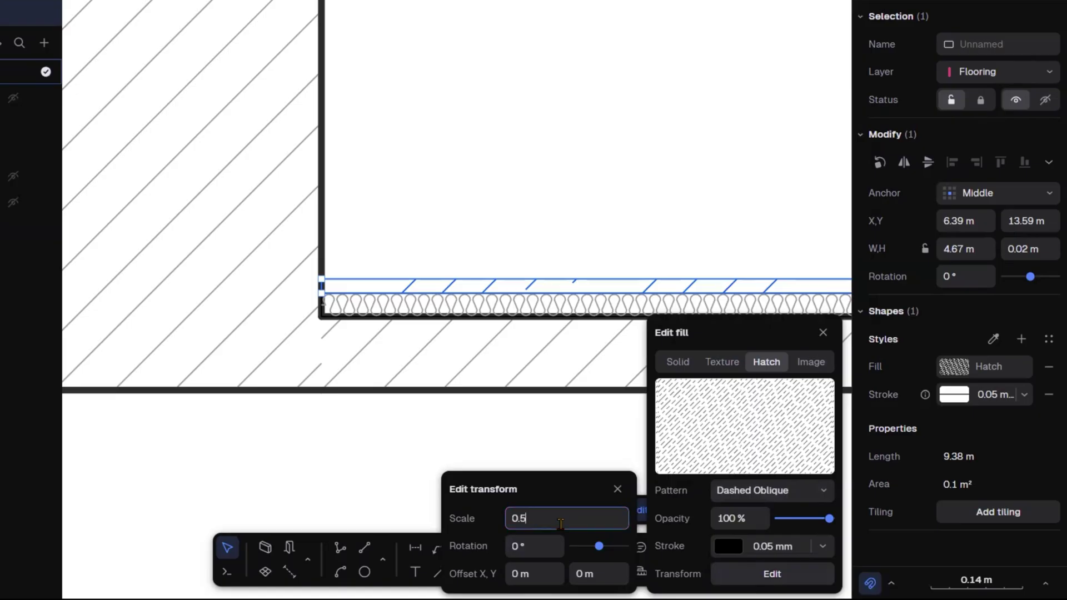
pyautogui.click(560, 524)
pyautogui.write('0.5')
pyautogui.press('Return')
pyautogui.click(728, 547)
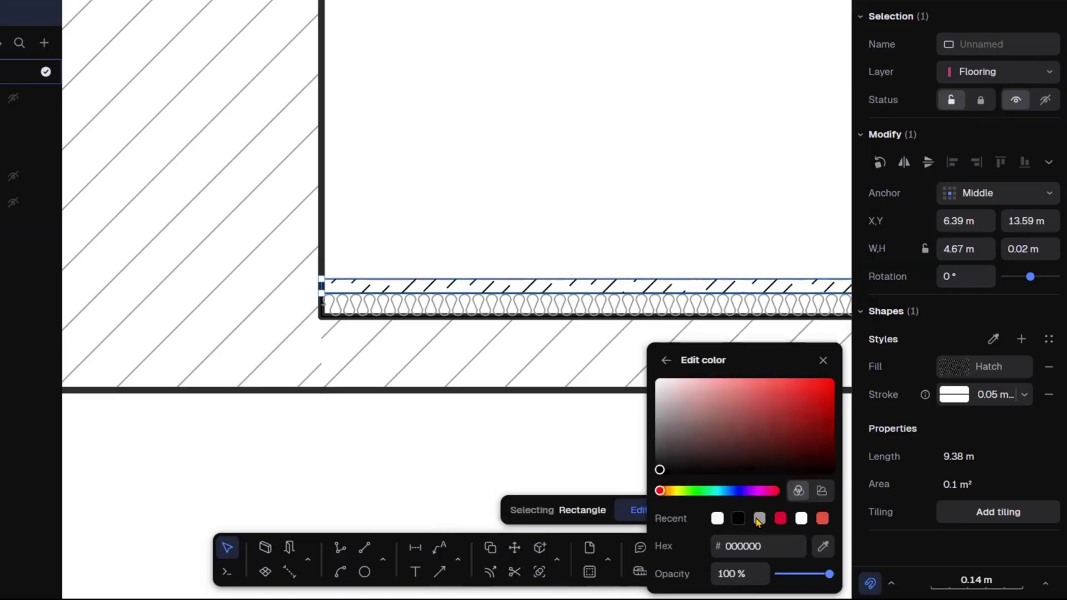
pyautogui.click(759, 518)
pyautogui.click(559, 468)
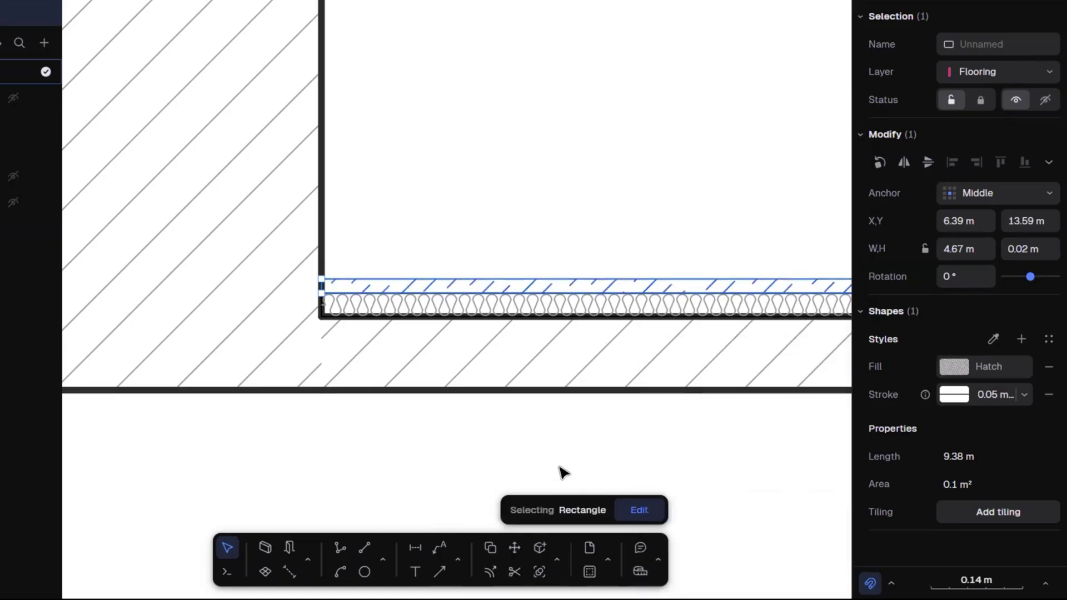
pyautogui.click(560, 467)
pyautogui.scroll(-4, 162, 353)
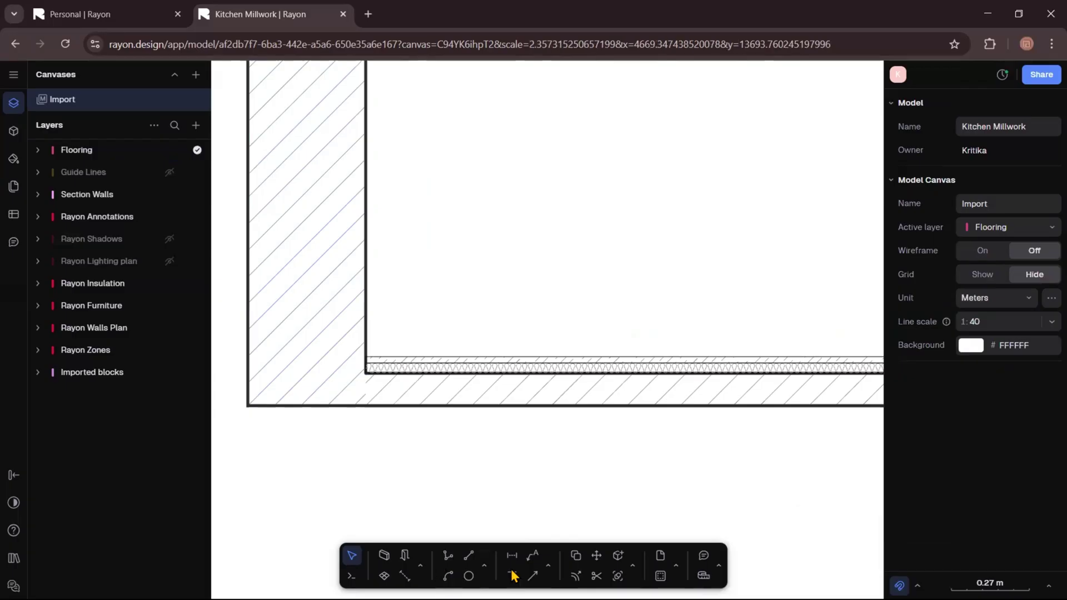
pyautogui.click(486, 568)
pyautogui.click(493, 537)
pyautogui.scroll(5, 367, 362)
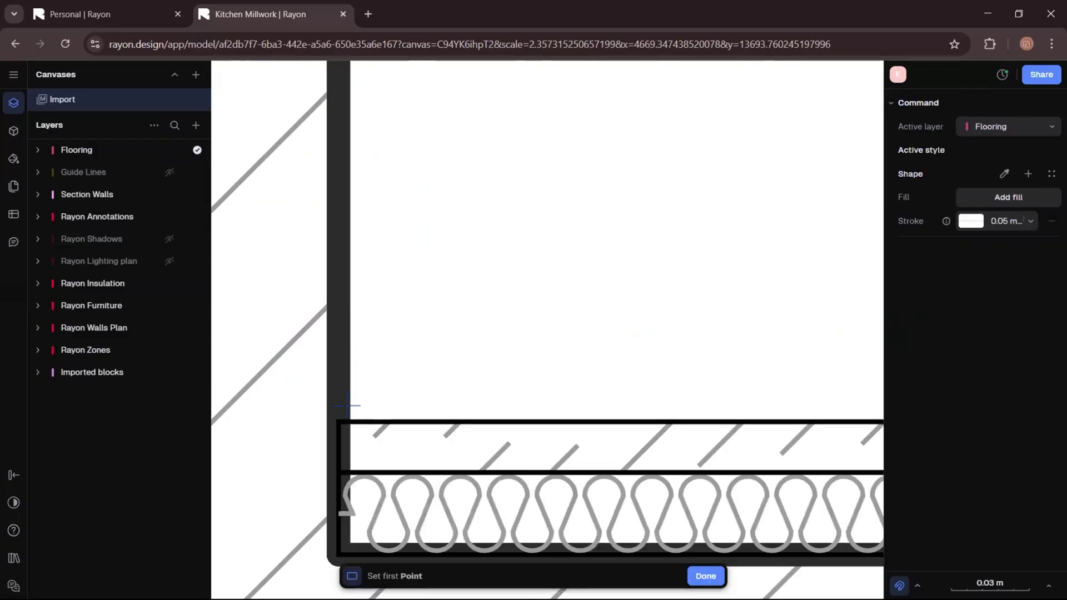
pyautogui.scroll(-10, 342, 388)
pyautogui.scroll(8, 725, 365)
pyautogui.press('Escape')
# - Duplicate the Dashed Oblique flooring rectangle and place the copy directly on top of it as a third flooring layer
pyautogui.scroll(-4, 629, 425)
pyautogui.click(780, 319)
pyautogui.hotkey('ctrl', 'd')
pyautogui.scroll(6, 807, 317)
pyautogui.moveTo(689, 392)
pyautogui.mouseDown()
pyautogui.moveTo(684, 350)
pyautogui.moveTo(628, 256)
pyautogui.mouseUp()
pyautogui.scroll(-8, 626, 253)
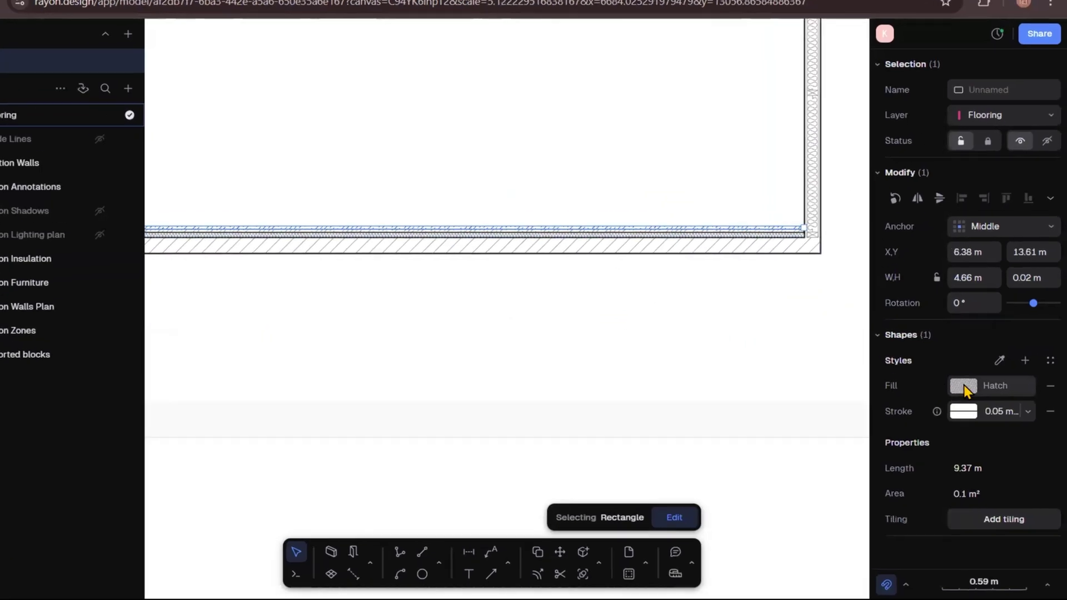
# - Change the topmost flooring layer's hatch to the Vertical pattern
pyautogui.click(964, 385)
pyautogui.click(772, 491)
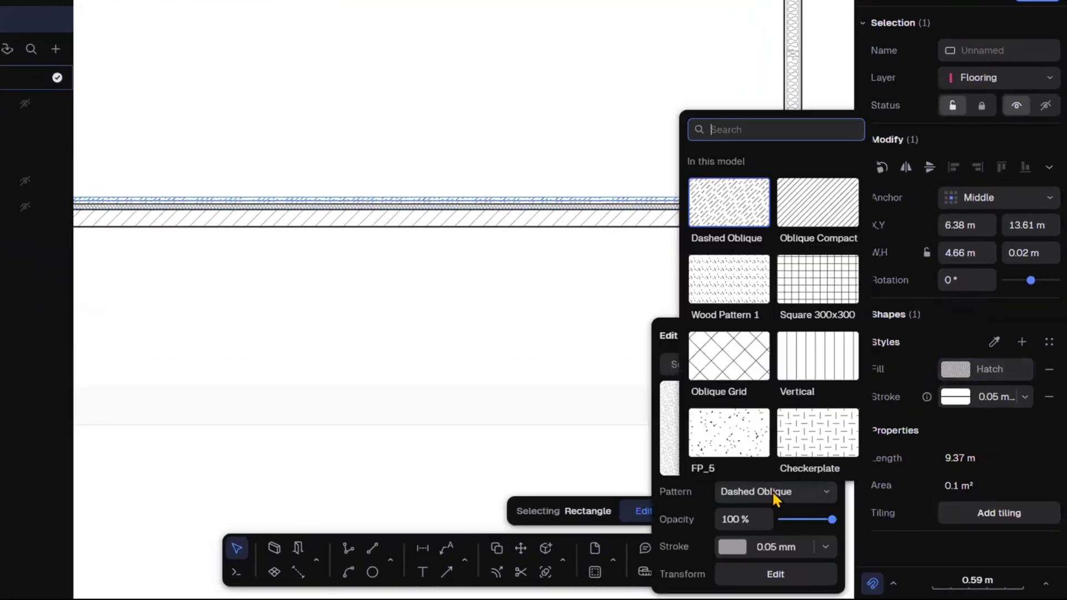
pyautogui.click(802, 288)
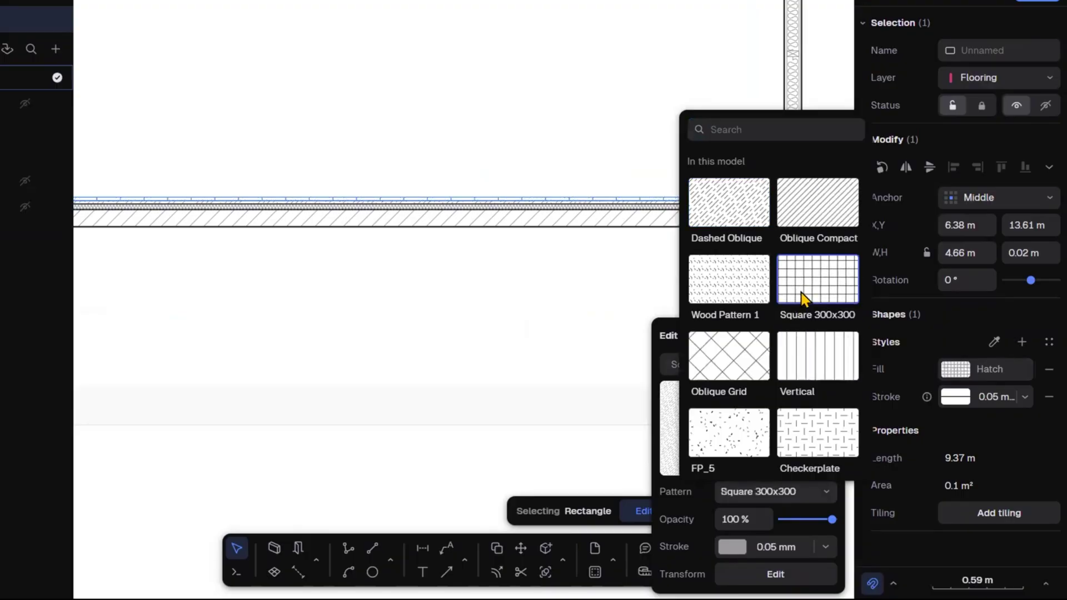
pyautogui.click(816, 356)
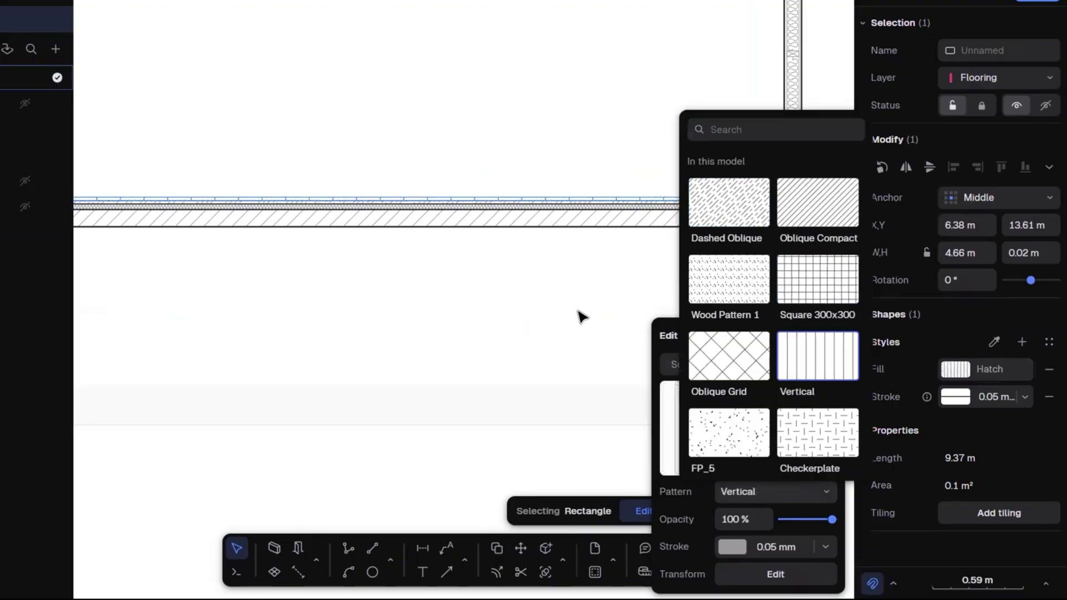
pyautogui.click(776, 574)
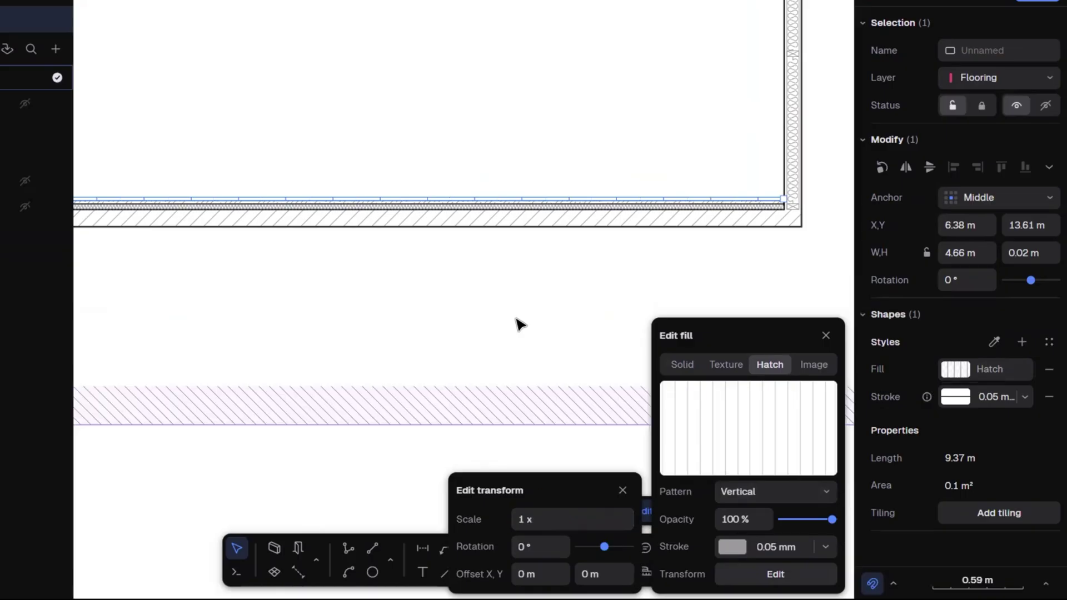
pyautogui.click(826, 336)
pyautogui.click(722, 370)
# - Create a new layer named Ceiling
pyautogui.scroll(-5, 735, 371)
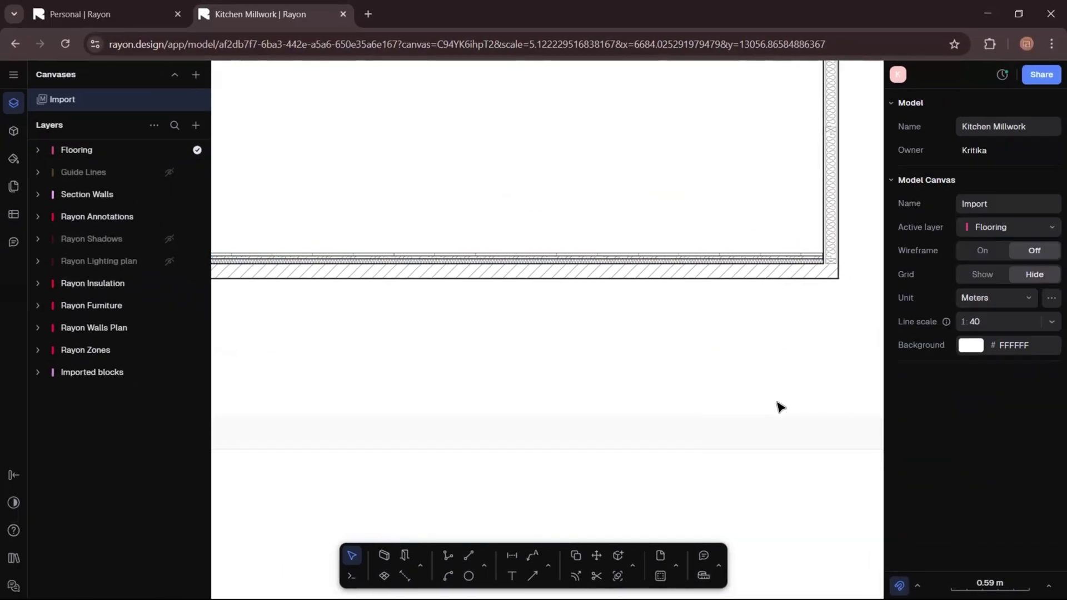
pyautogui.scroll(6, 536, 353)
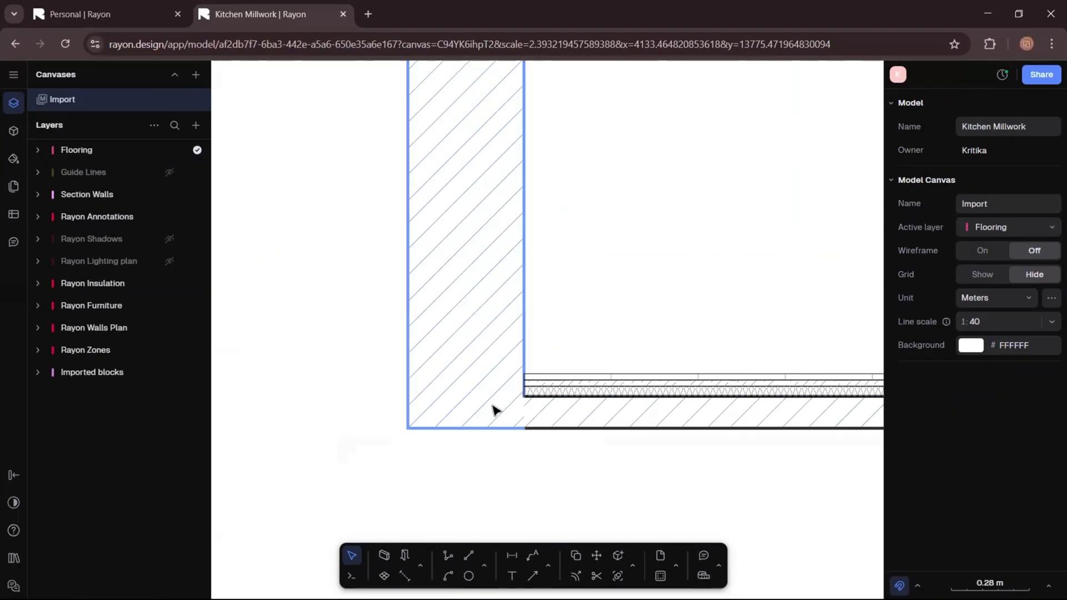
pyautogui.scroll(-4, 495, 411)
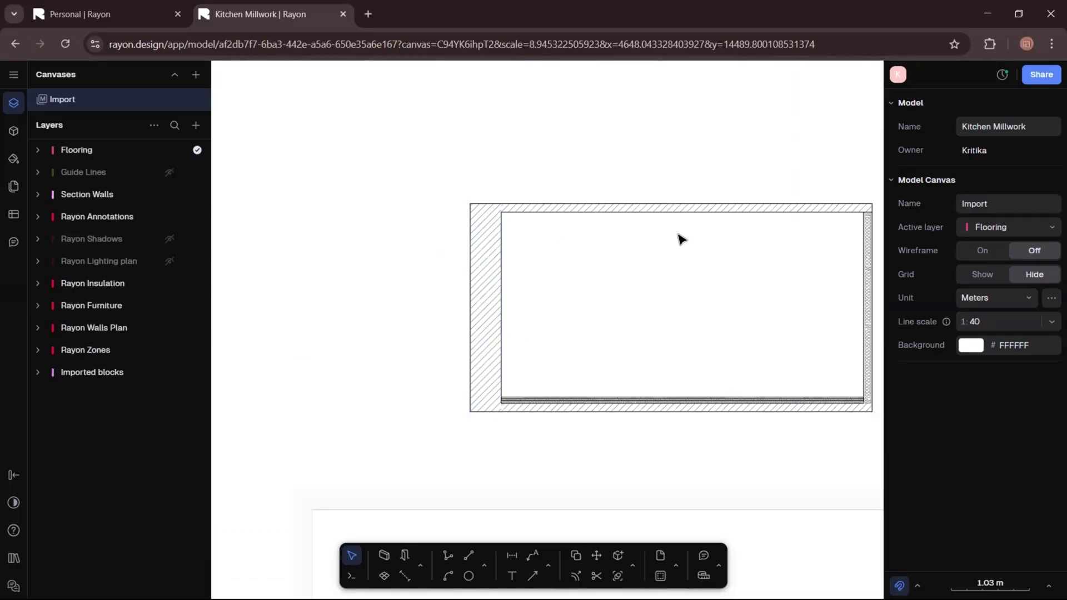
pyautogui.click(195, 125)
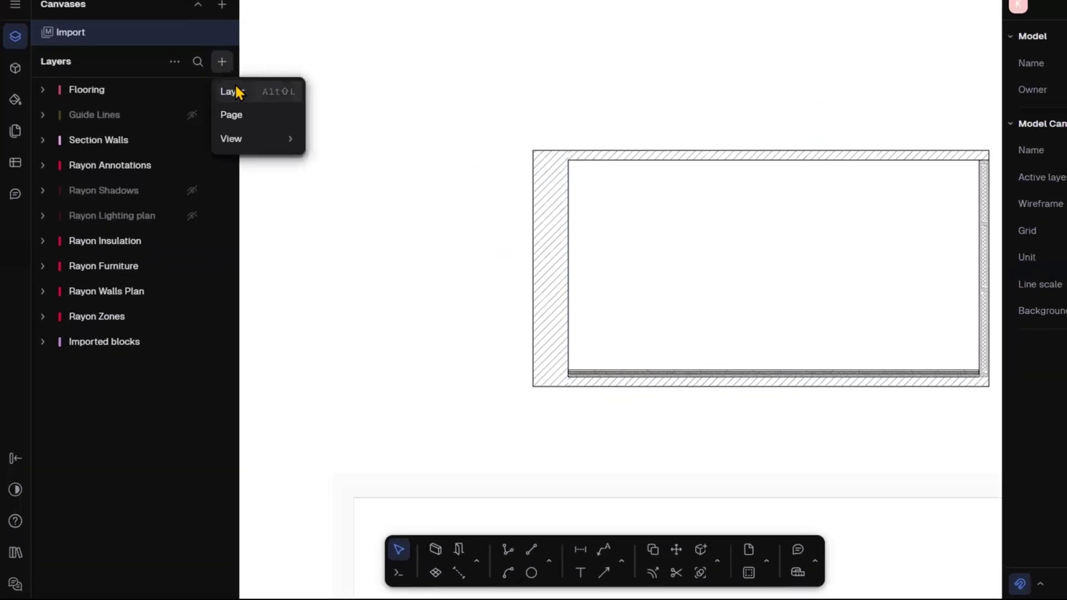
pyautogui.click(201, 151)
pyautogui.write('Ceiling')
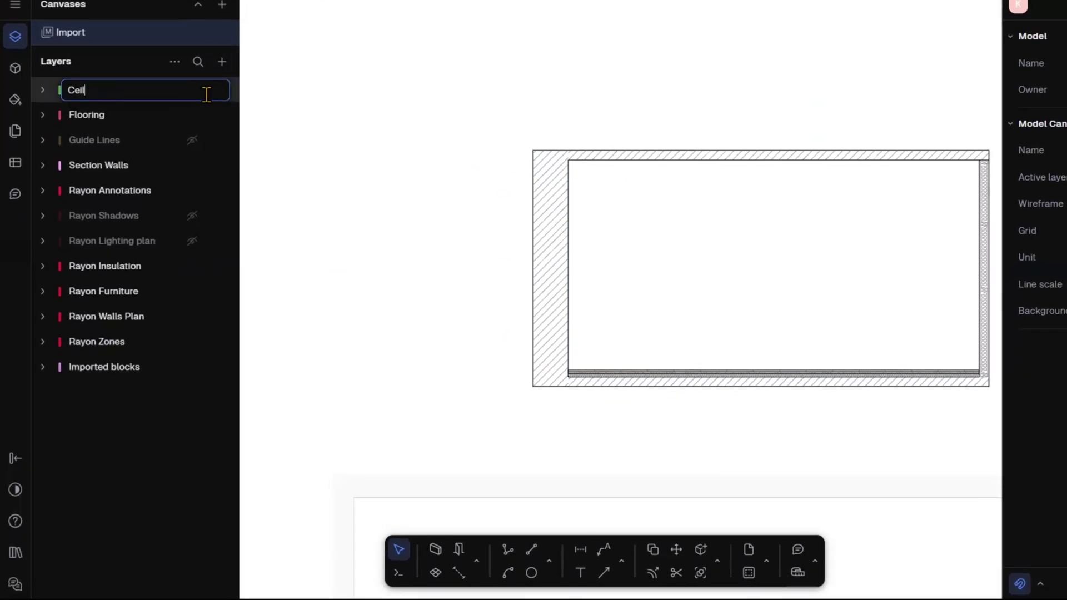
pyautogui.press('Return')
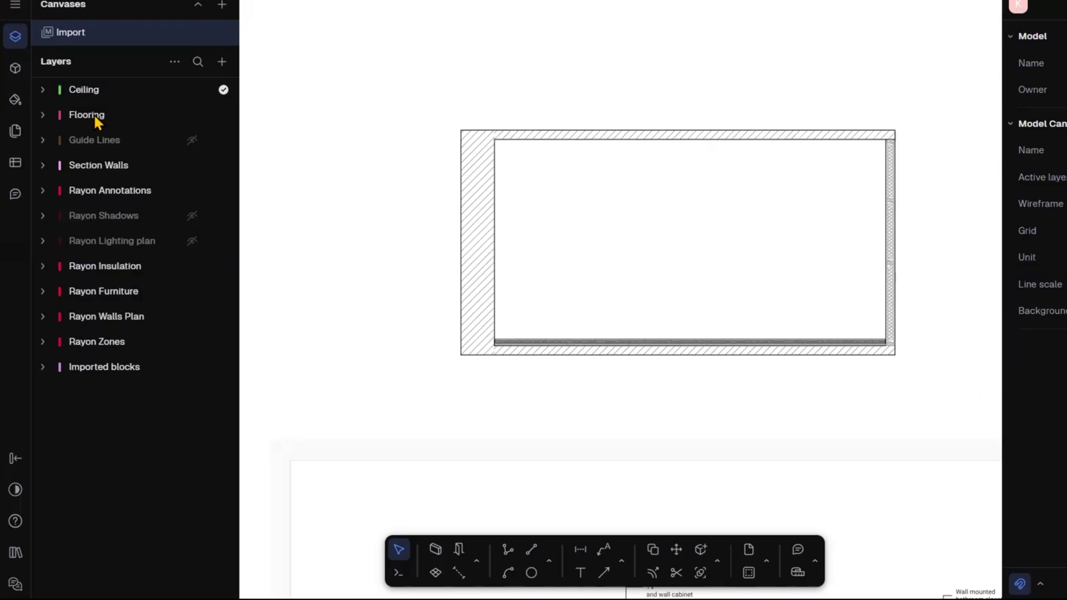
# - Show the Guide Lines layer and make Section Walls the active layer
pyautogui.click(192, 140)
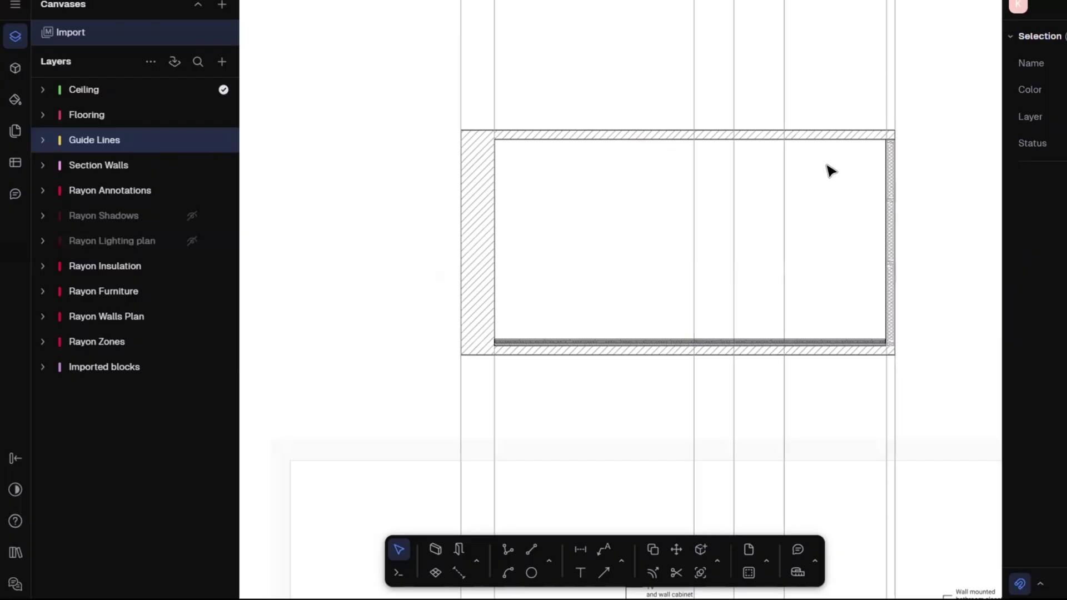
pyautogui.scroll(3, 697, 159)
pyautogui.scroll(-3, 709, 161)
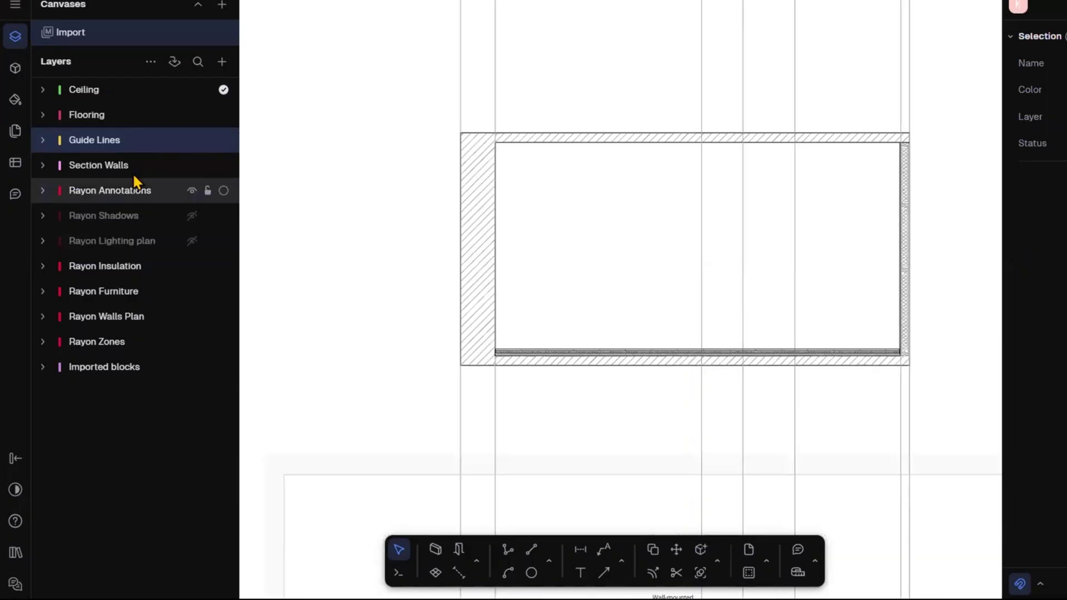
pyautogui.click(115, 167)
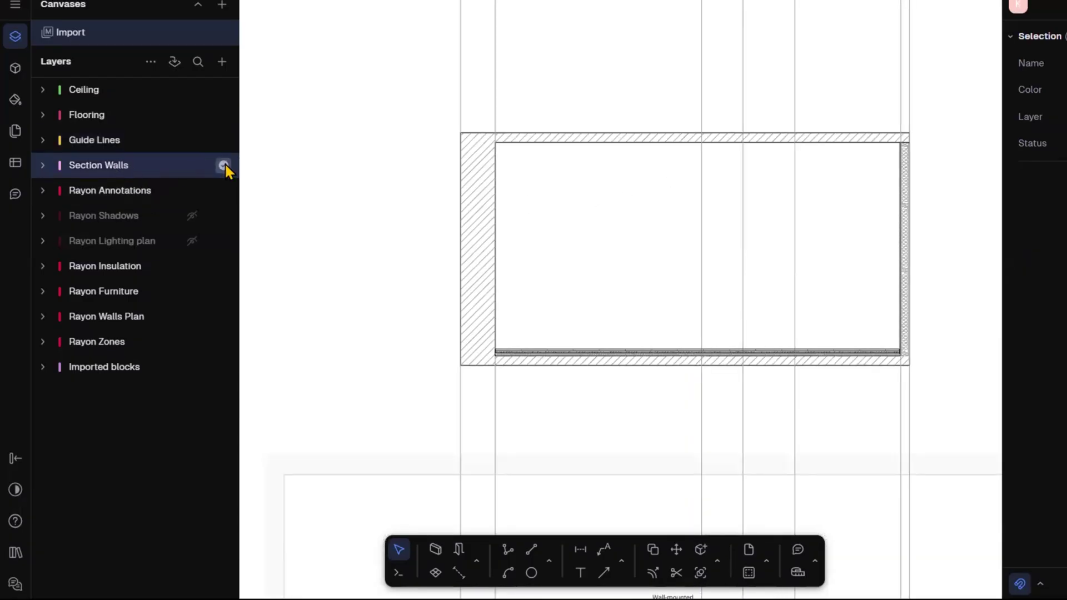
# - Insert the 1.2 m wide W 02 window block into the thick exterior wall of the section
pyautogui.click(15, 68)
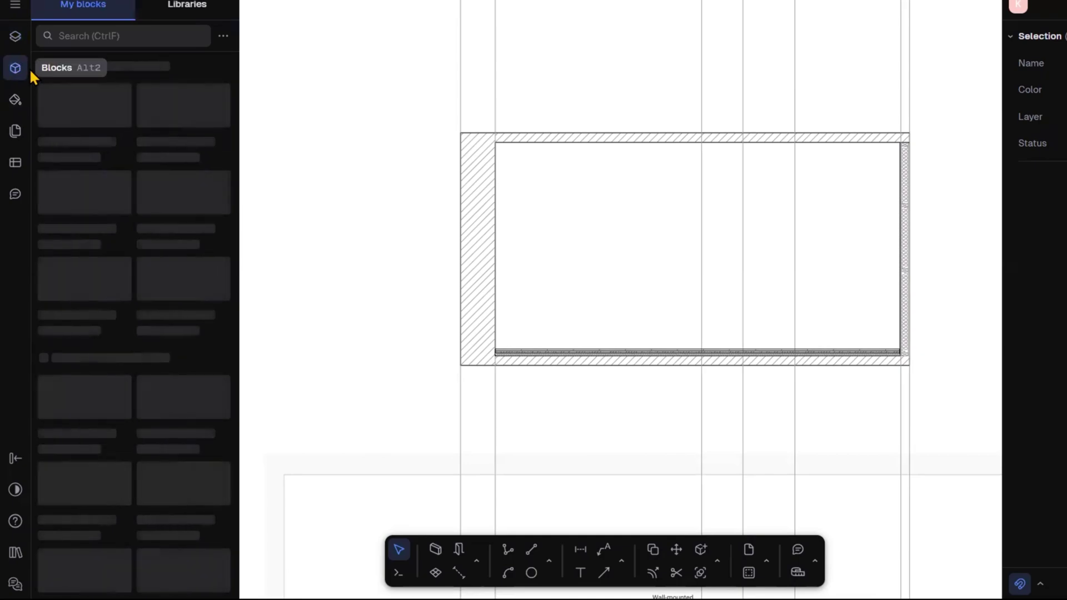
pyautogui.scroll(-15, 104, 266)
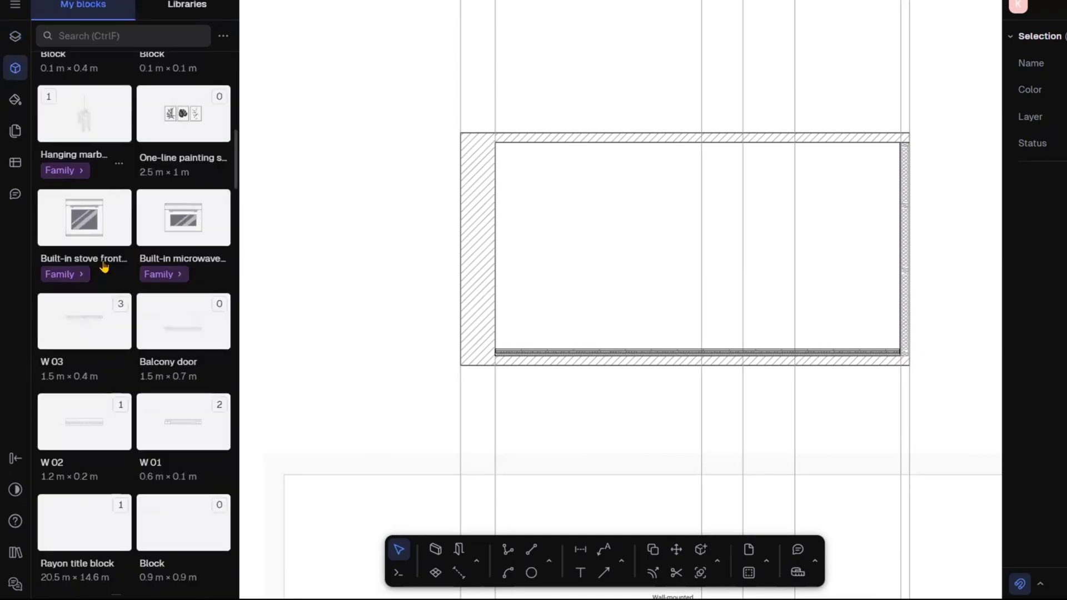
pyautogui.moveTo(488, 314); pyautogui.dragTo(472, 266)
pyautogui.scroll(3, 484, 264)
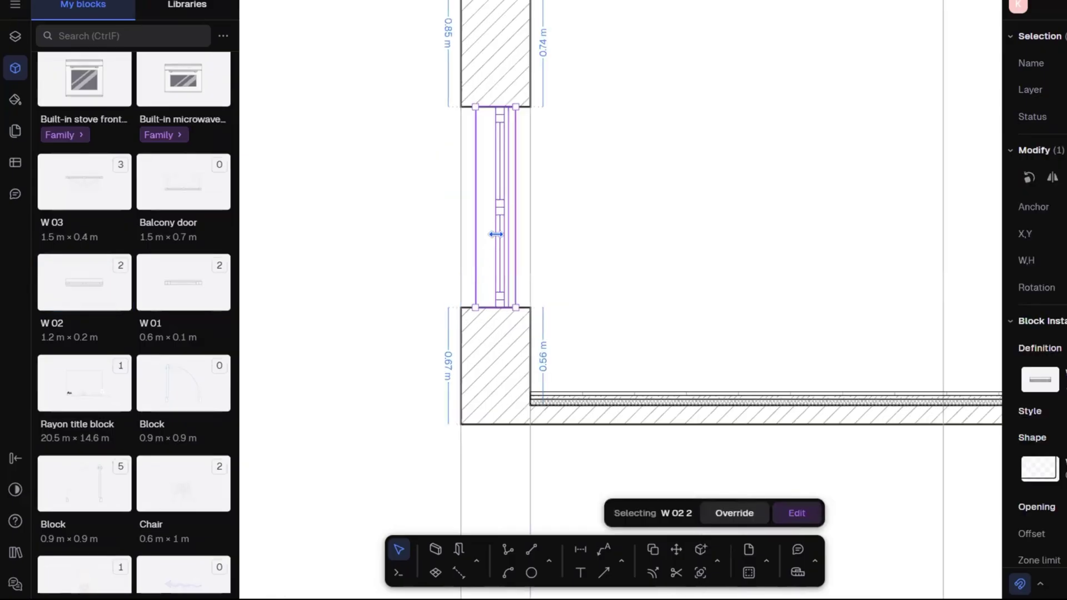
# - Move the W 02 window higher up the exterior wall and shift it close to the wall's outer face
pyautogui.moveTo(498, 176); pyautogui.dragTo(500, 105)
pyautogui.moveTo(498, 103); pyautogui.dragTo(521, 158, button='middle')
pyautogui.scroll(1, 521, 157)
pyautogui.moveTo(521, 157); pyautogui.dragTo(501, 155)
pyautogui.moveTo(501, 155); pyautogui.dragTo(505, 156)
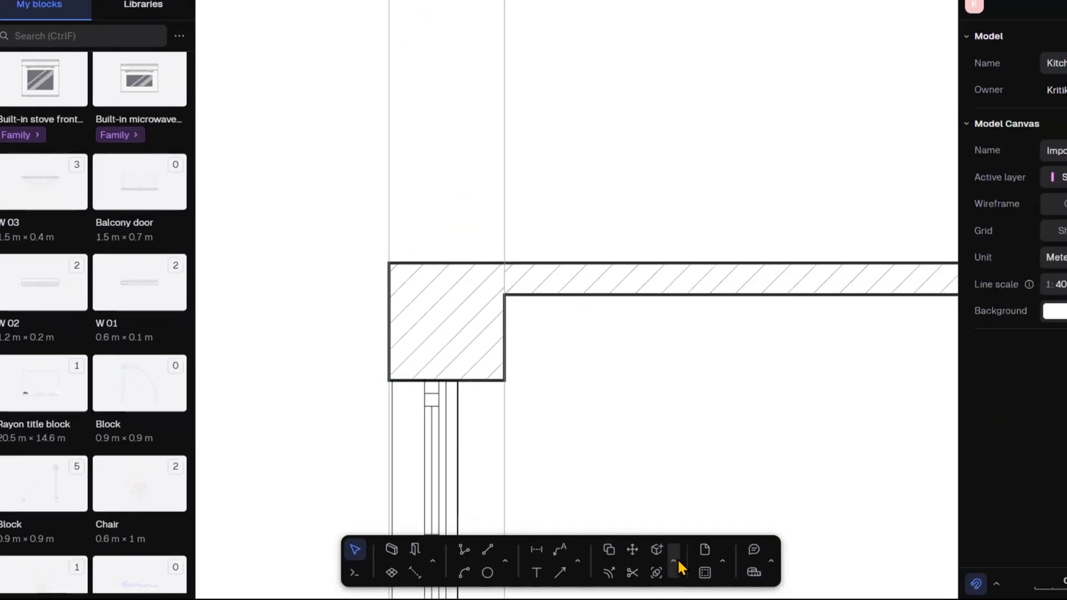
# - Offset the guide line at the exterior wall's inner face into the room to mark the start of the dropped ceiling
pyautogui.click(718, 562)
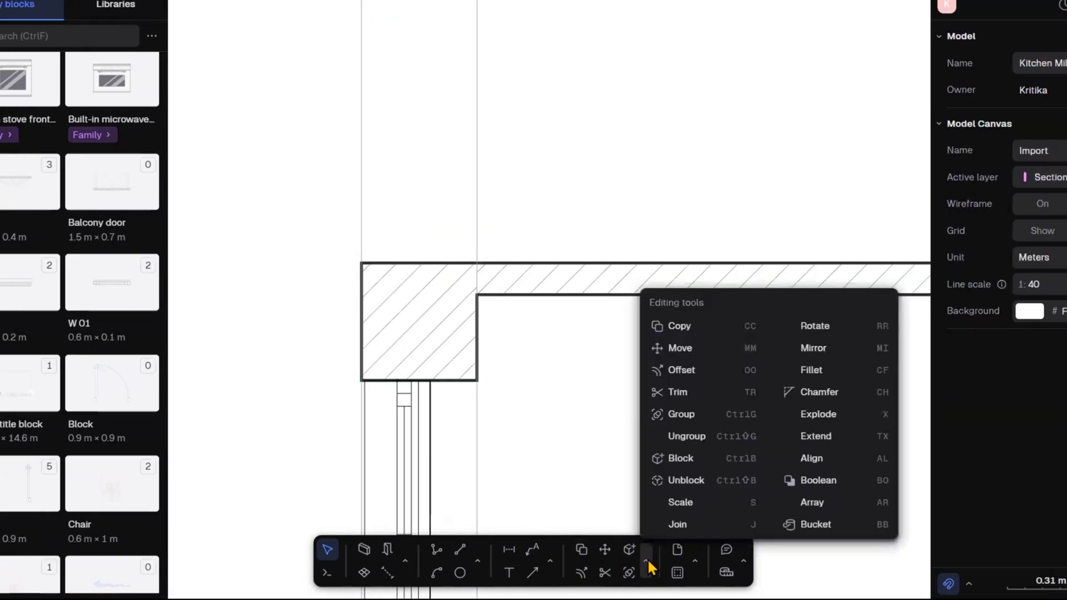
pyautogui.click(683, 370)
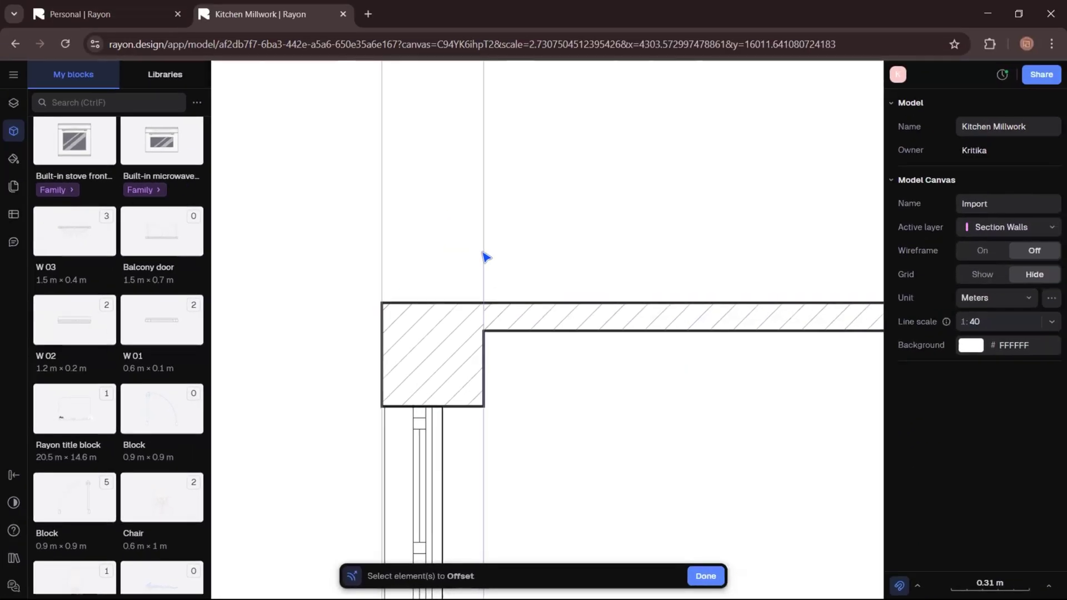
pyautogui.click(477, 212)
pyautogui.click(711, 575)
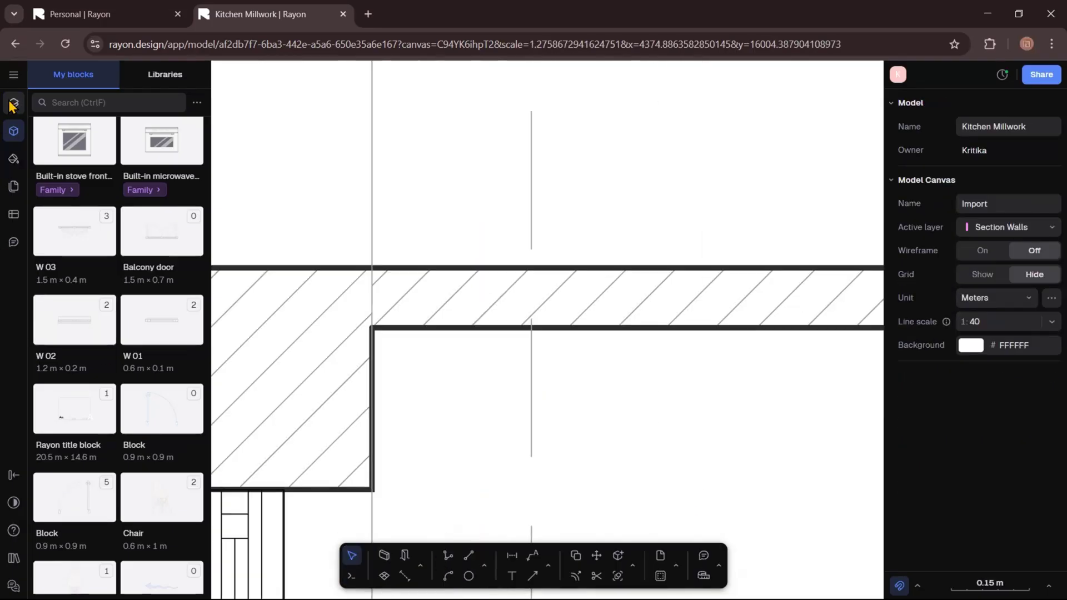
# - Make Ceiling the active layer and leave nothing selected on the canvas
pyautogui.click(14, 103)
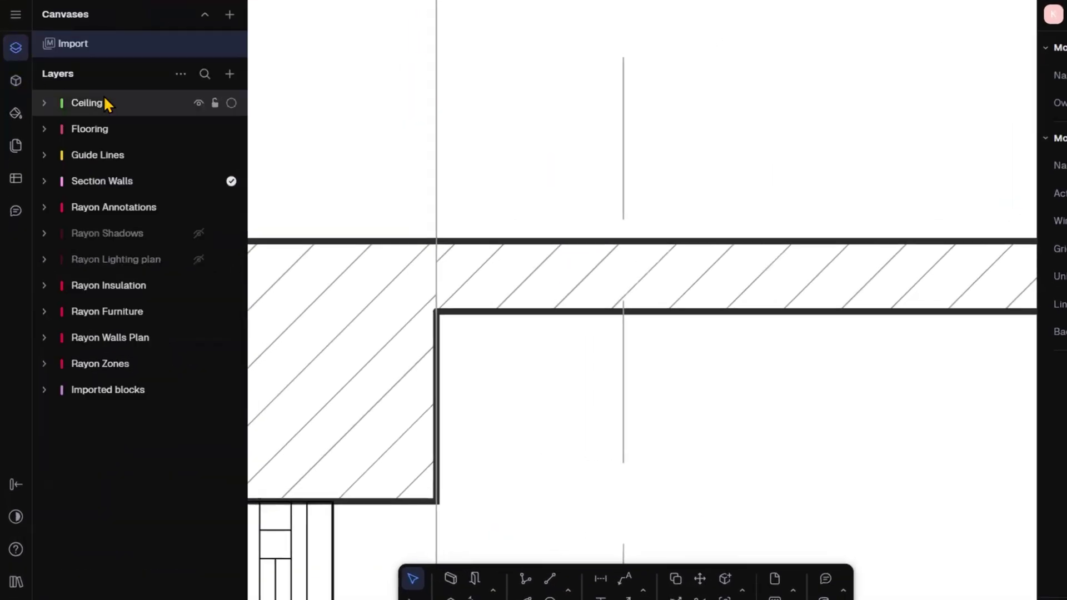
pyautogui.click(232, 103)
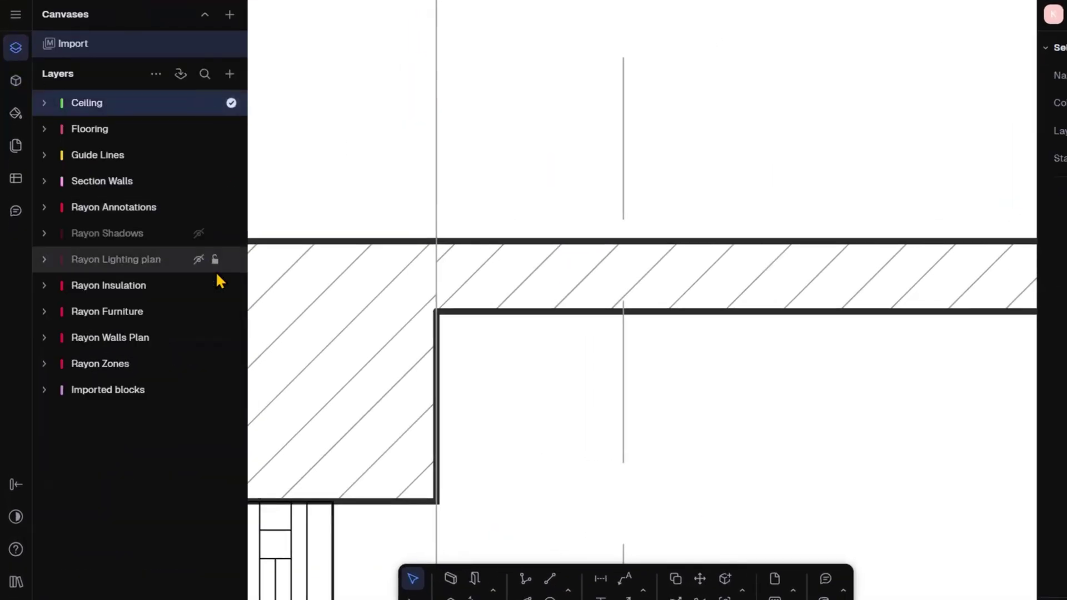
pyautogui.click(624, 179)
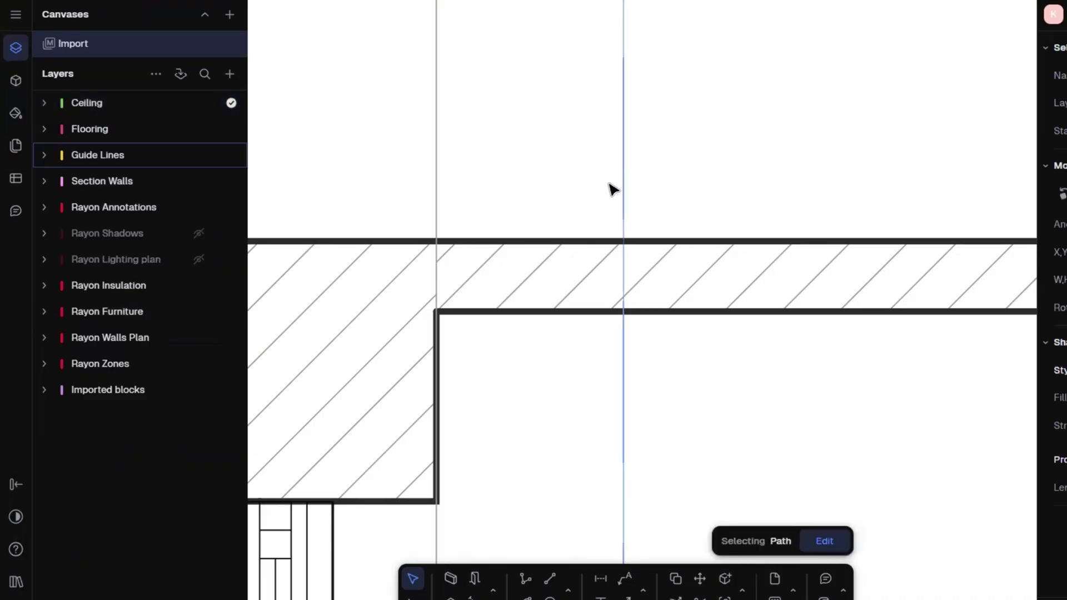
pyautogui.click(744, 170)
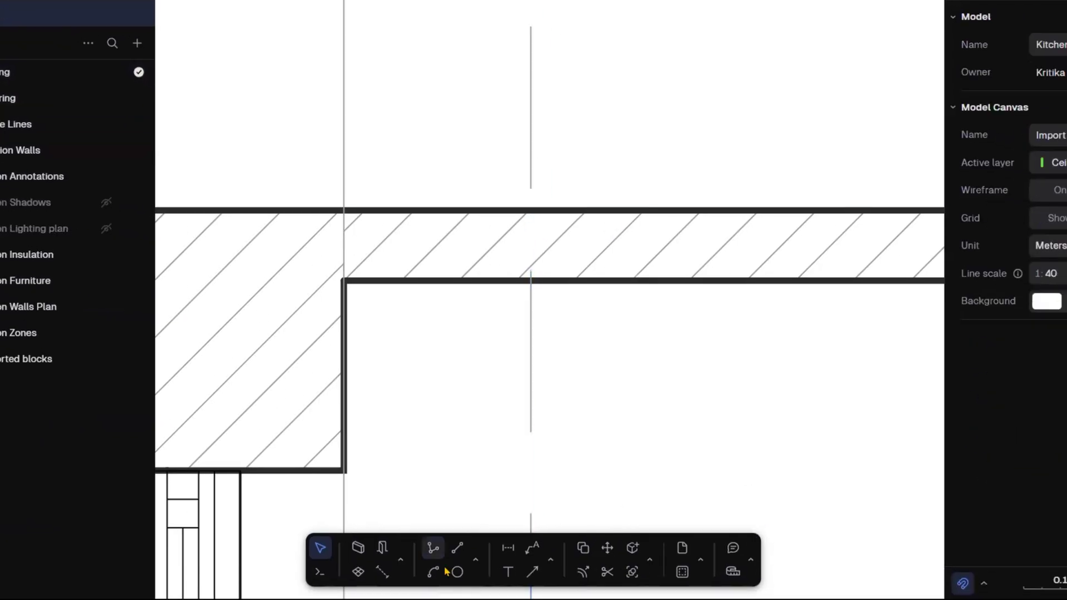
# - Start a ceiling path at the slab's underside on the offset guide: about 0.07 m down, 2.09 m across to the next guide, 0.02 m up
pyautogui.click(438, 557)
pyautogui.click(531, 280)
pyautogui.write('.7')
pyautogui.scroll(5, 574, 253)
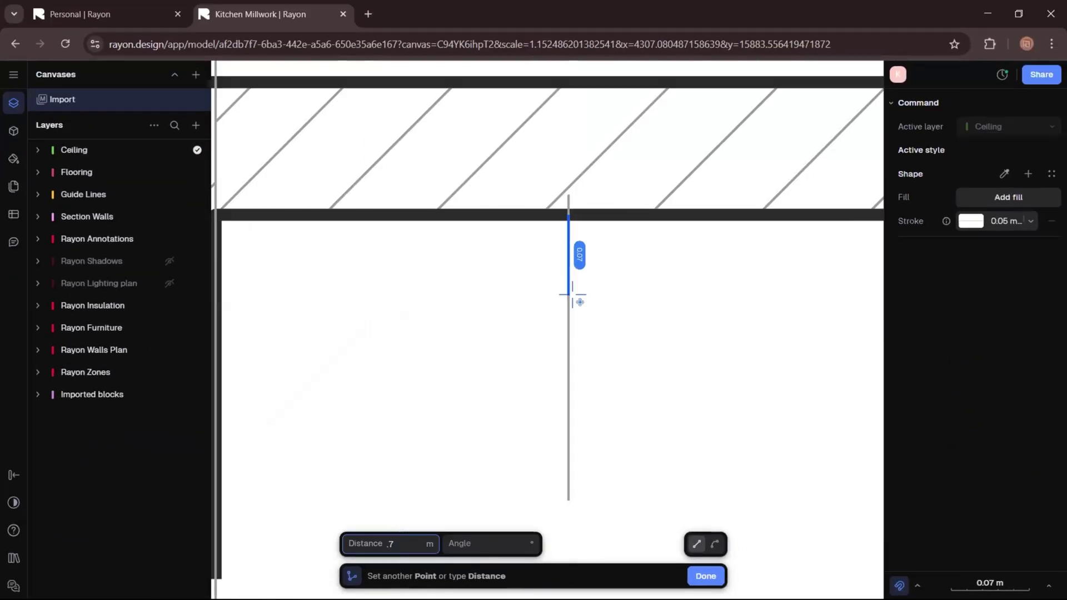
pyautogui.click(568, 303)
pyautogui.scroll(-5, 671, 304)
pyautogui.moveTo(820, 338); pyautogui.dragTo(560, 338, button='middle')
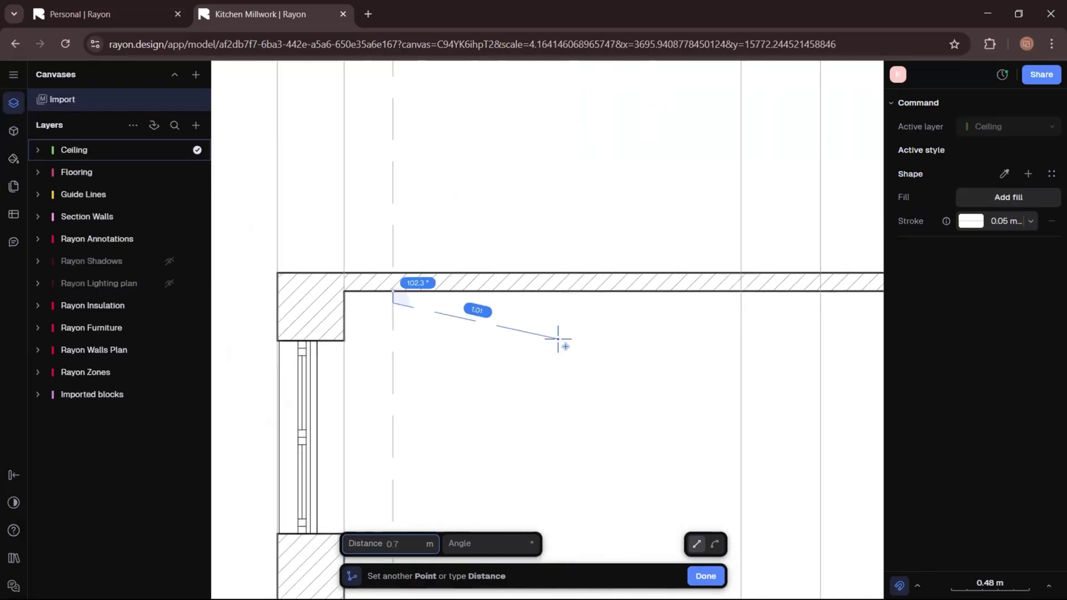
pyautogui.scroll(5, 732, 303)
pyautogui.scroll(2, 733, 297)
pyautogui.click(735, 291)
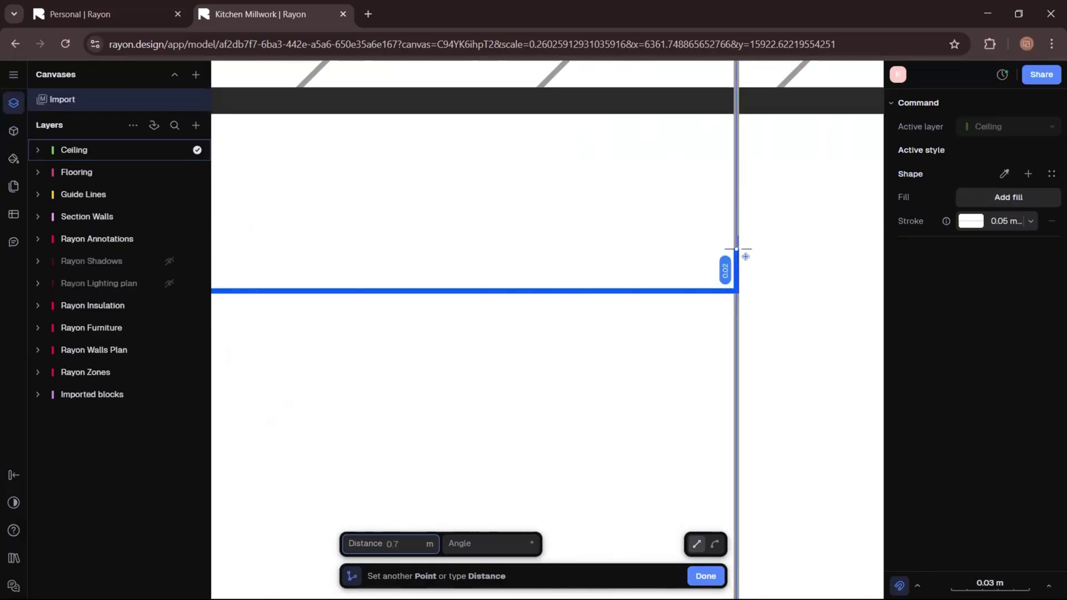
pyautogui.click(735, 249)
# - Run the ceiling path back parallel to its lower edge, up to the slab's underside, and close the thin L-shaped profile
pyautogui.scroll(-5, 740, 248)
pyautogui.moveTo(340, 233); pyautogui.dragTo(633, 383, button='middle')
pyautogui.scroll(5, 545, 398)
pyautogui.click(566, 401)
pyautogui.click(567, 238)
pyautogui.click(514, 237)
pyautogui.press('Escape')
# - Give the dropped ceiling profile a solid black stroke without dashes
pyautogui.scroll(-5, 612, 311)
pyautogui.click(563, 301)
pyautogui.click(971, 427)
pyautogui.click(857, 576)
pyautogui.click(806, 483)
pyautogui.click(566, 392)
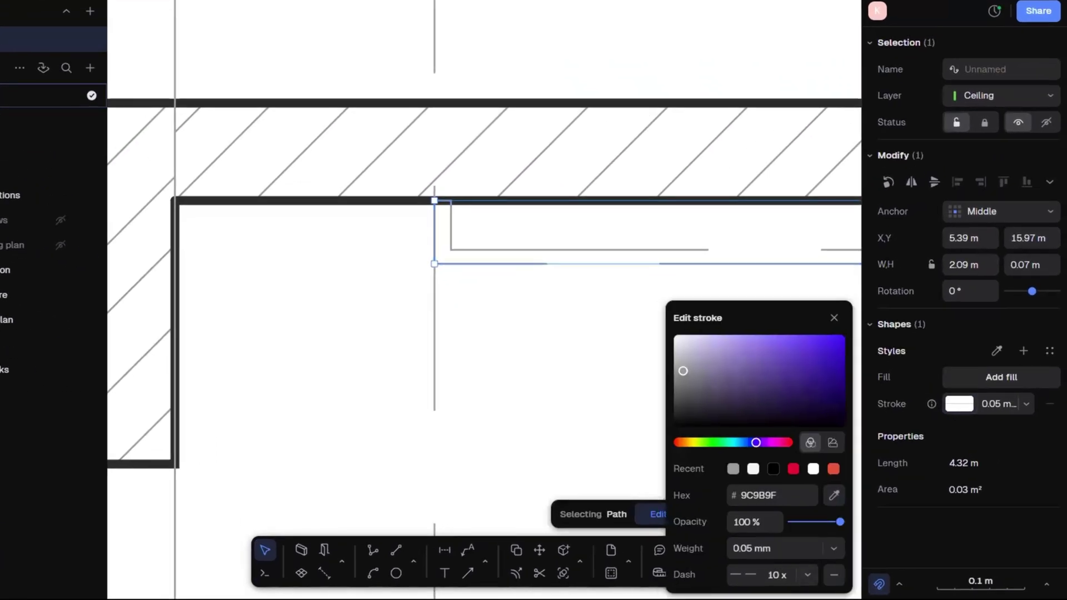
pyautogui.scroll(-5, 505, 368)
pyautogui.moveTo(711, 408); pyautogui.dragTo(441, 337, button='middle')
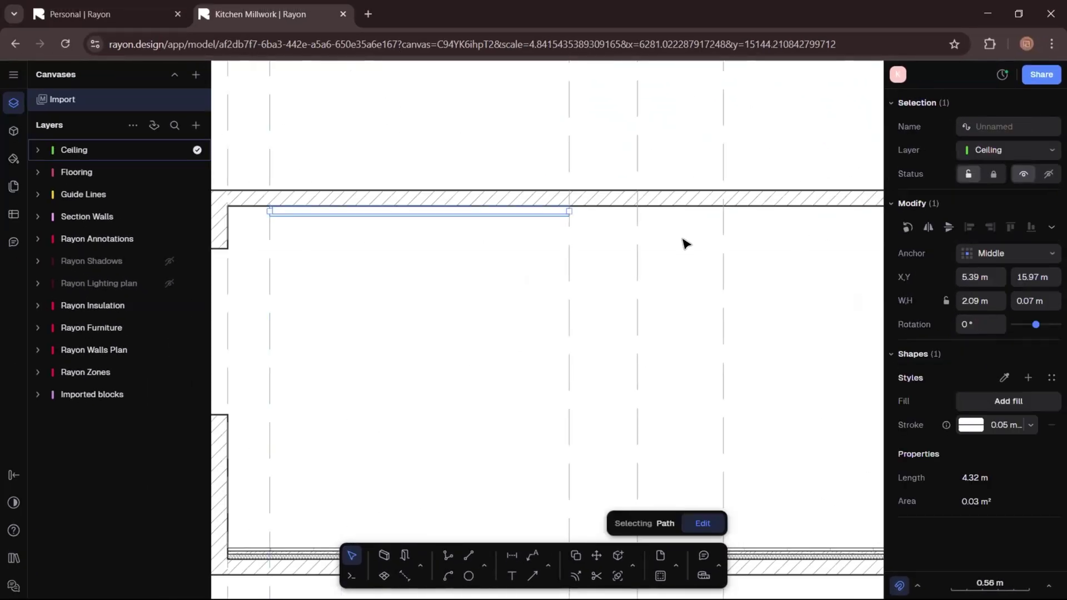
# - Duplicate the dropped ceiling profile and place the copy beside it, starting at the first profile's far end under the slab
pyautogui.hotkey('ctrl', 'd')
pyautogui.scroll(2, 320, 215)
pyautogui.moveTo(300, 232); pyautogui.dragTo(885, 217)
pyautogui.moveTo(754, 273); pyautogui.dragTo(591, 323, button='middle')
pyautogui.scroll(8, 664, 260)
pyautogui.scroll(-8, 583, 258)
pyautogui.click(669, 328)
pyautogui.scroll(4, 584, 272)
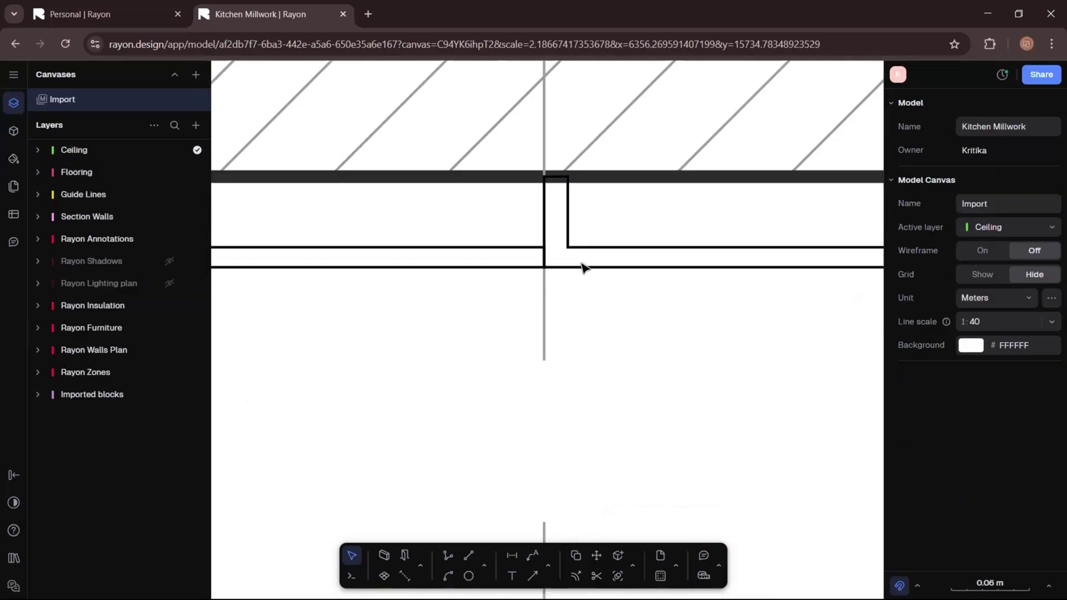
pyautogui.scroll(-2, 561, 229)
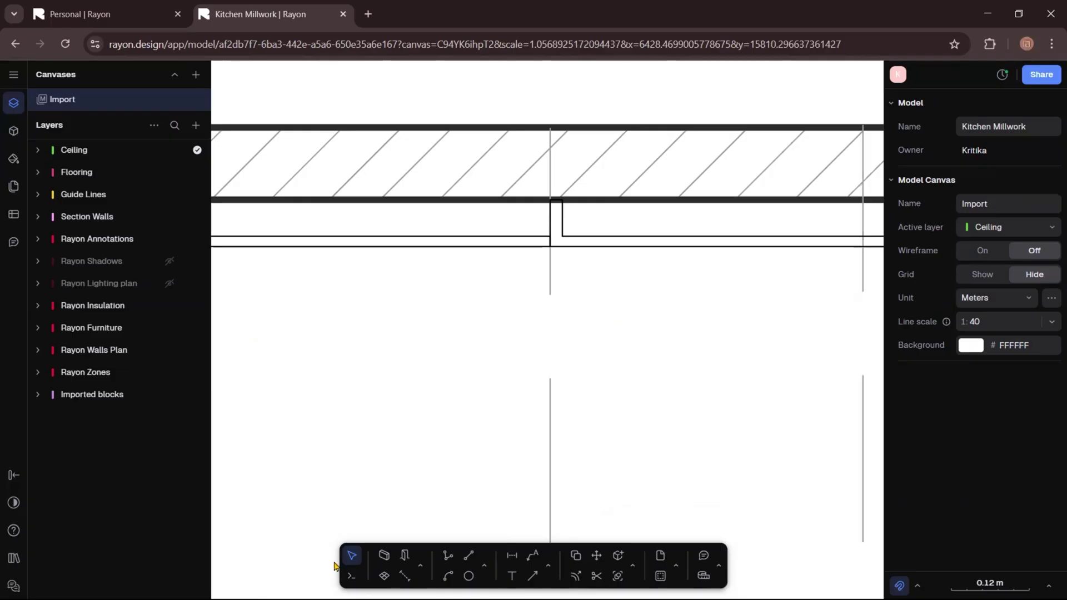
# - Draw a horizontal helper line along the slab's underside from the second profile's upper corner to past the insulated partition
pyautogui.click(447, 556)
pyautogui.click(547, 197)
pyautogui.scroll(-5, 418, 275)
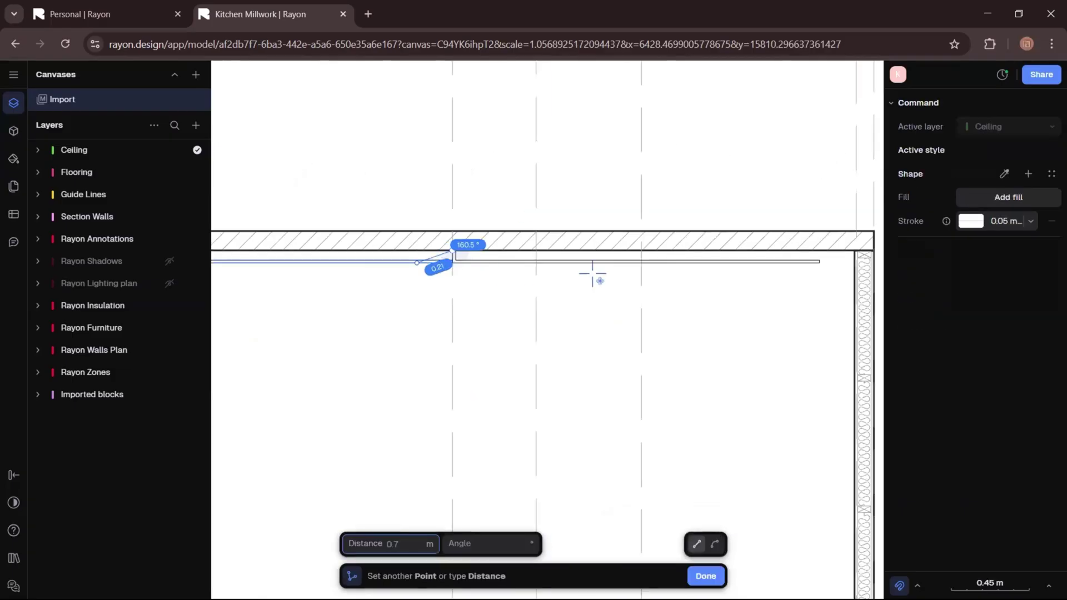
pyautogui.moveTo(788, 264); pyautogui.dragTo(609, 264, button='middle')
pyautogui.click(791, 256)
pyautogui.press('Escape')
pyautogui.click(744, 422)
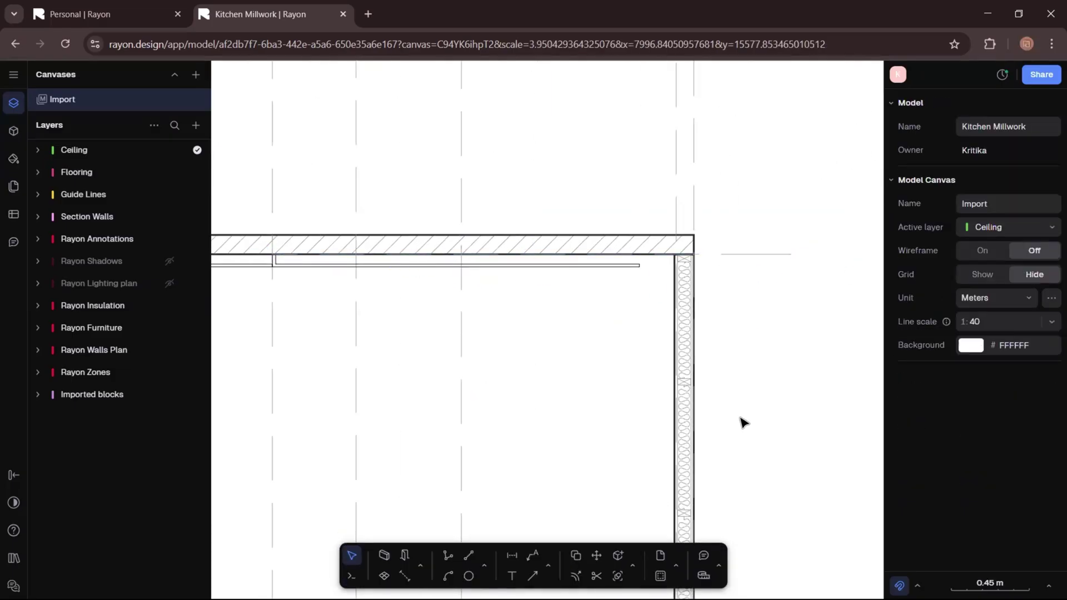
# - Offset the horizontal helper line 0.13 m downward
pyautogui.click(635, 565)
pyautogui.click(655, 398)
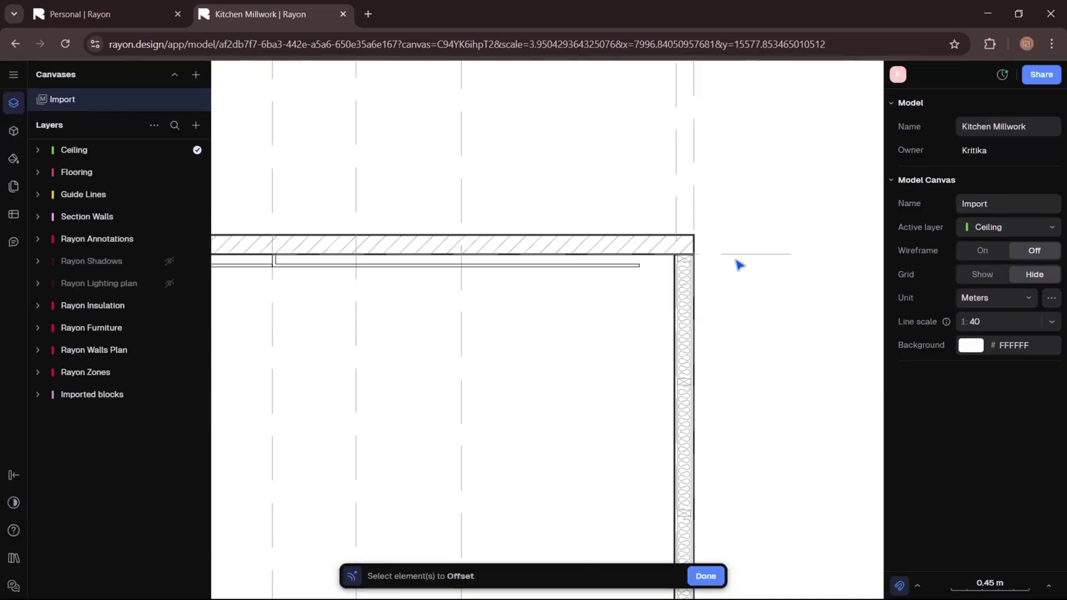
pyautogui.click(744, 257)
pyautogui.click(706, 576)
pyautogui.write('0.13')
pyautogui.press('Return')
# - Move the second ceiling profile down so that its lower edge sits on the offset helper line's level
pyautogui.moveTo(370, 317); pyautogui.dragTo(510, 372, button='middle')
pyautogui.scroll(4, 415, 327)
pyautogui.click(520, 333)
pyautogui.moveTo(541, 338); pyautogui.dragTo(542, 368)
pyautogui.click(546, 327)
pyautogui.click(508, 346)
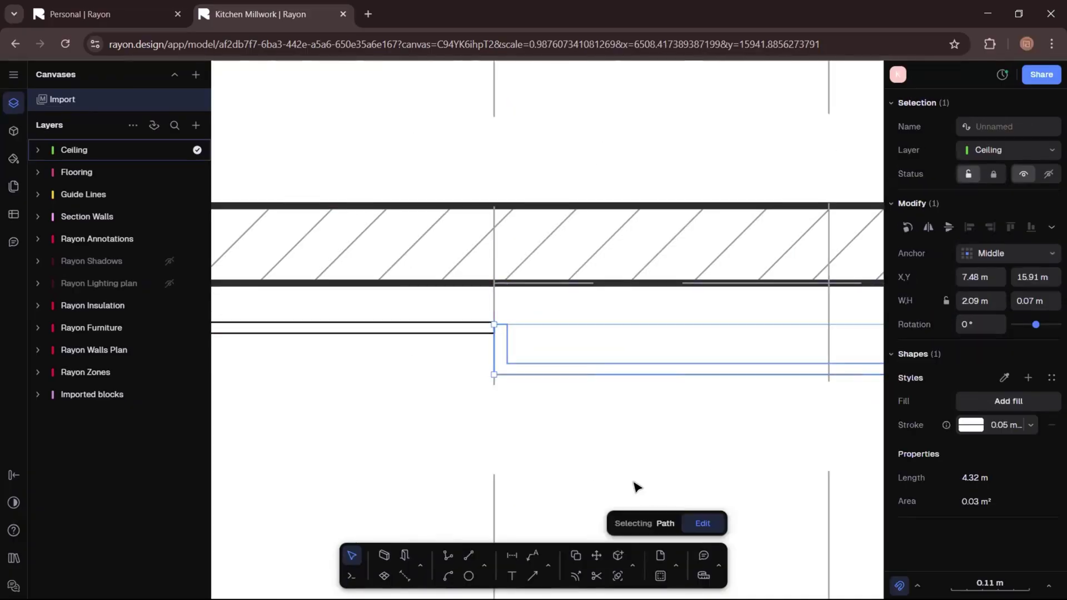
# - Edit the second ceiling profile's path and stretch its short vertical leg up to the slab's underside
pyautogui.click(702, 523)
pyautogui.scroll(3, 502, 325)
pyautogui.moveTo(513, 324); pyautogui.dragTo(513, 241)
pyautogui.moveTo(487, 324); pyautogui.dragTo(489, 270)
pyautogui.scroll(-5, 494, 283)
# - Extend the second ceiling profile's free end to the partition's inner face, making it about 2.29 m wide, and finish editing
pyautogui.scroll(4, 714, 285)
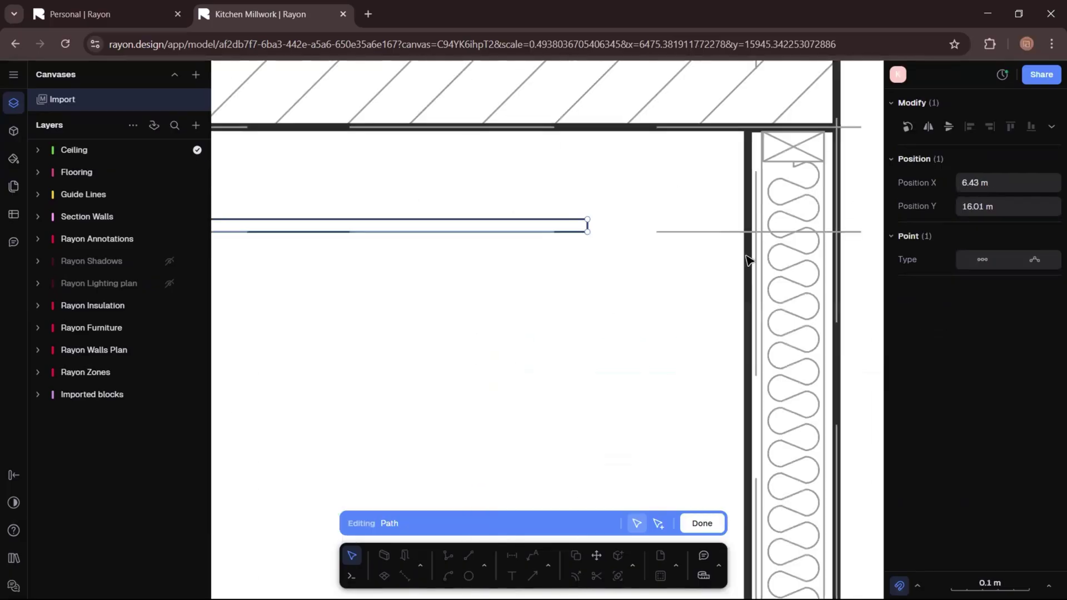
pyautogui.moveTo(746, 231); pyautogui.dragTo(748, 219)
pyautogui.click(700, 523)
pyautogui.scroll(-6, 672, 326)
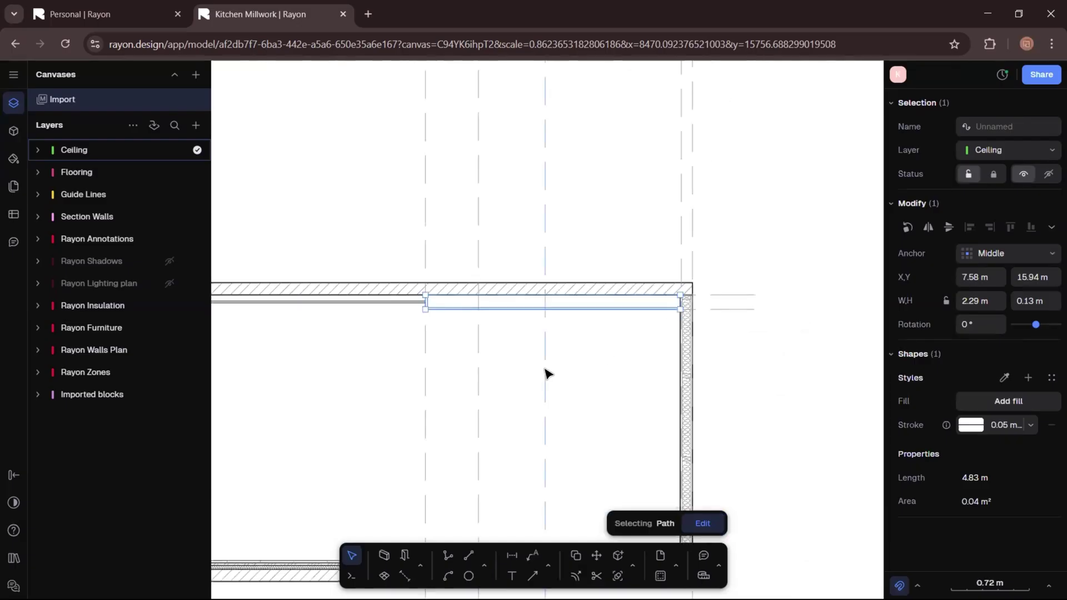
# - Delete the horizontal helper lines beyond the partition
pyautogui.click(815, 321)
pyautogui.moveTo(794, 307); pyautogui.dragTo(699, 319, button='middle')
pyautogui.moveTo(770, 257); pyautogui.dragTo(768, 254)
pyautogui.press('Delete')
pyautogui.scroll(-3, 800, 299)
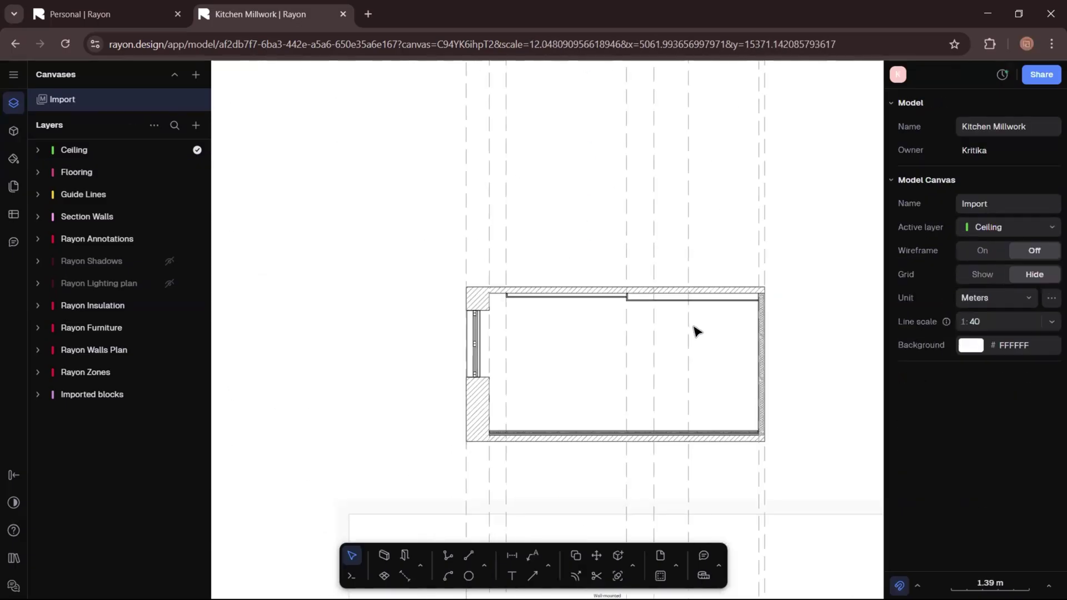
# - Draw a horizontal line about 2.27 m long at mid-height of the deeper ceiling cavity, from the profile's leg to the partition
pyautogui.click(469, 556)
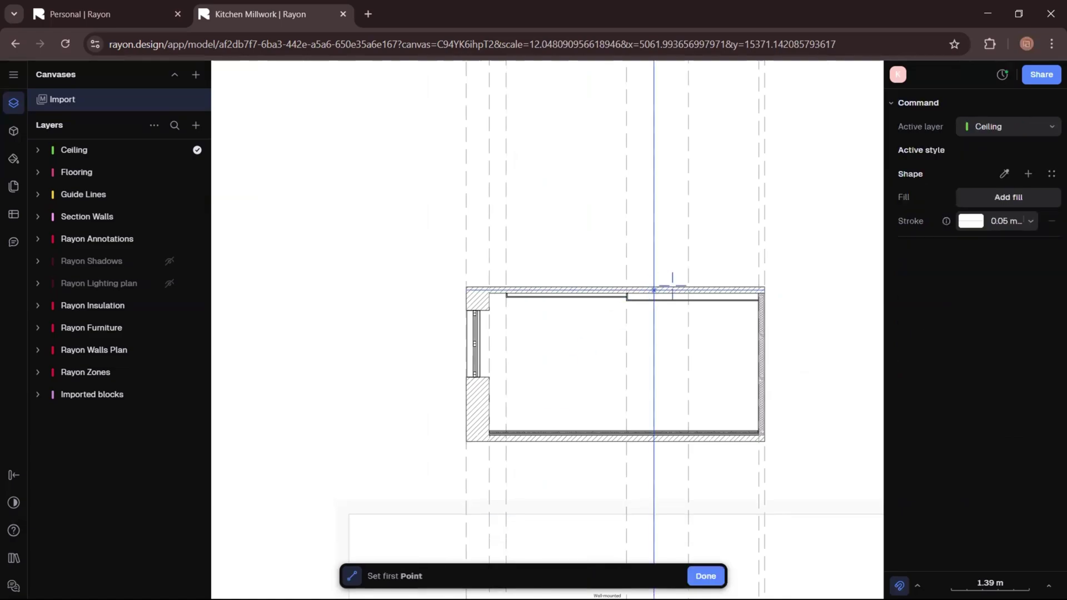
pyautogui.scroll(6, 654, 286)
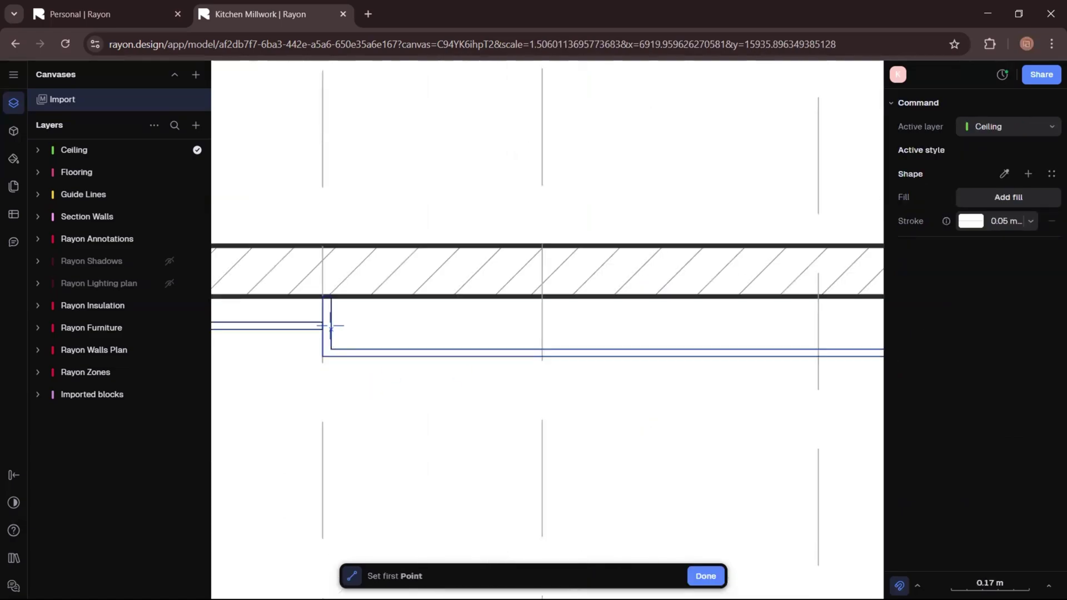
pyautogui.click(331, 326)
pyautogui.scroll(-5, 364, 334)
pyautogui.scroll(5, 645, 338)
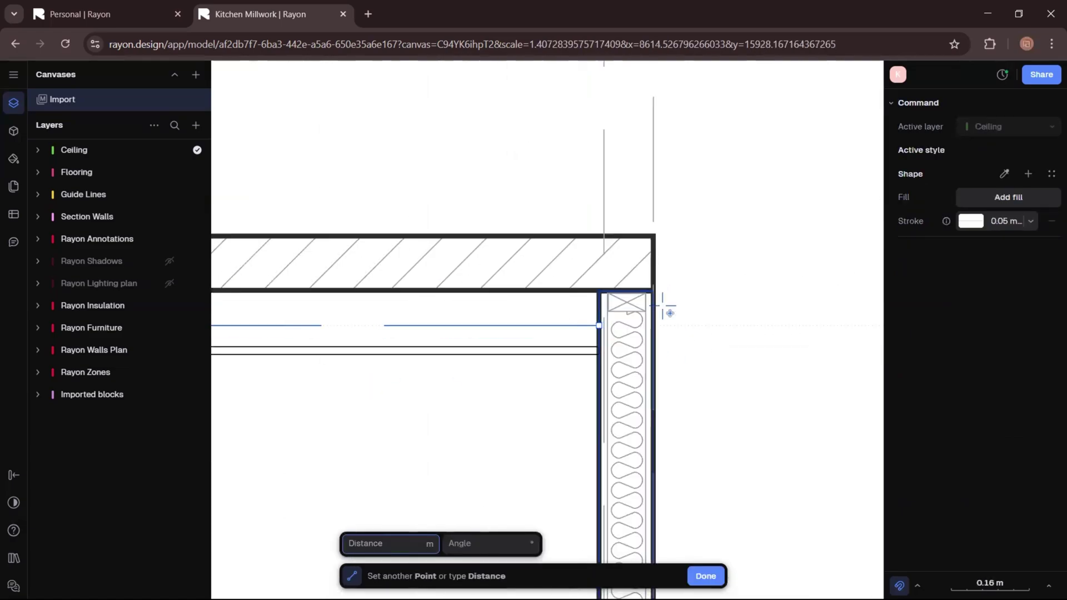
pyautogui.doubleClick(670, 313)
pyautogui.scroll(-5, 711, 279)
# - Give the line in the deeper ceiling cavity the insulation dash pattern at 2x scale
pyautogui.click(971, 425)
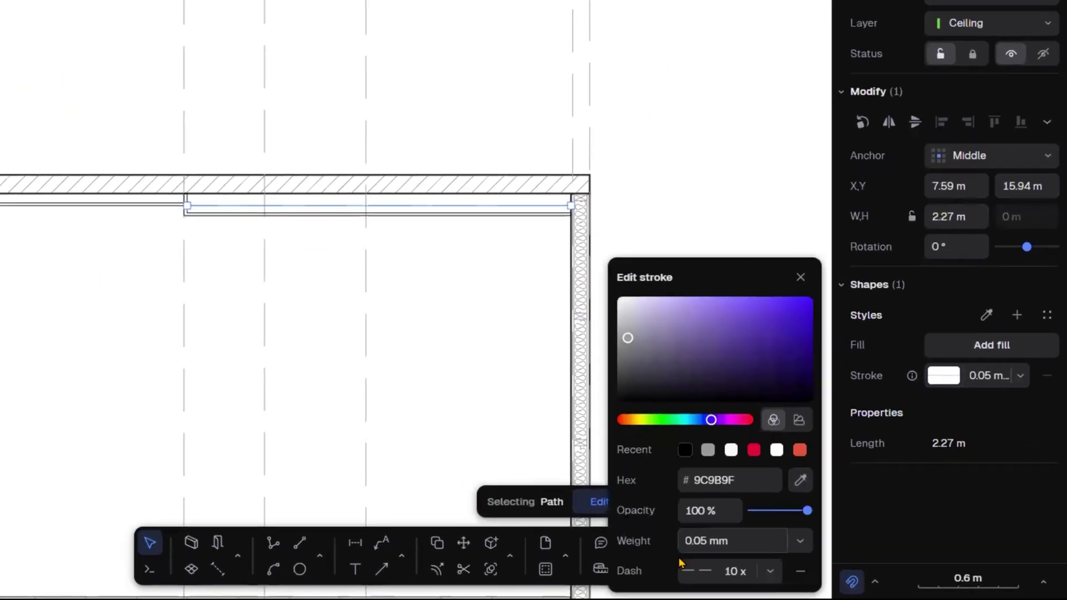
pyautogui.click(723, 571)
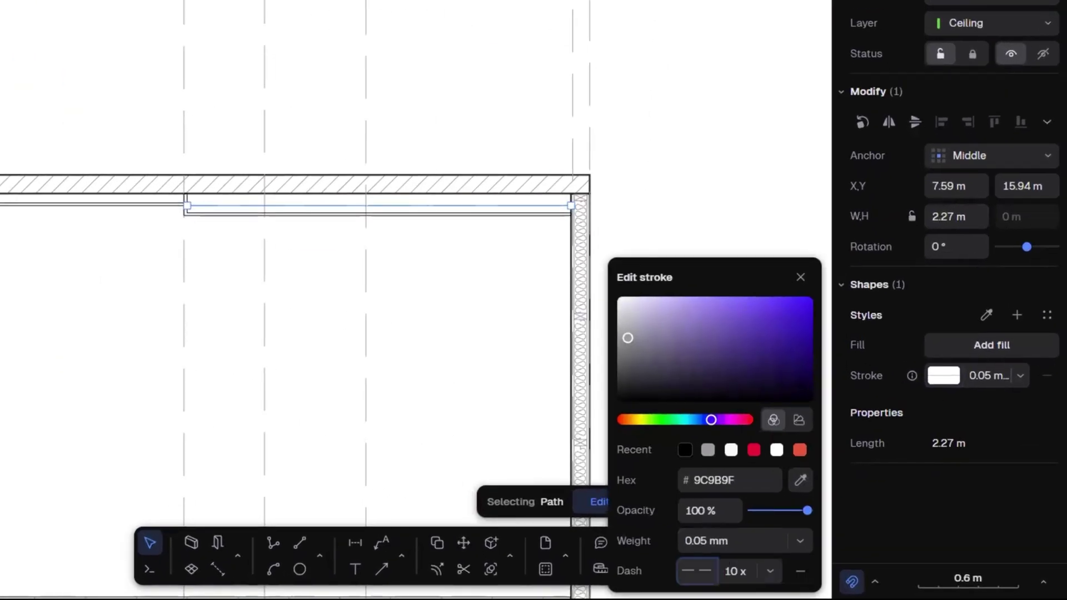
pyautogui.click(697, 571)
pyautogui.scroll(-5, 728, 445)
pyautogui.click(709, 508)
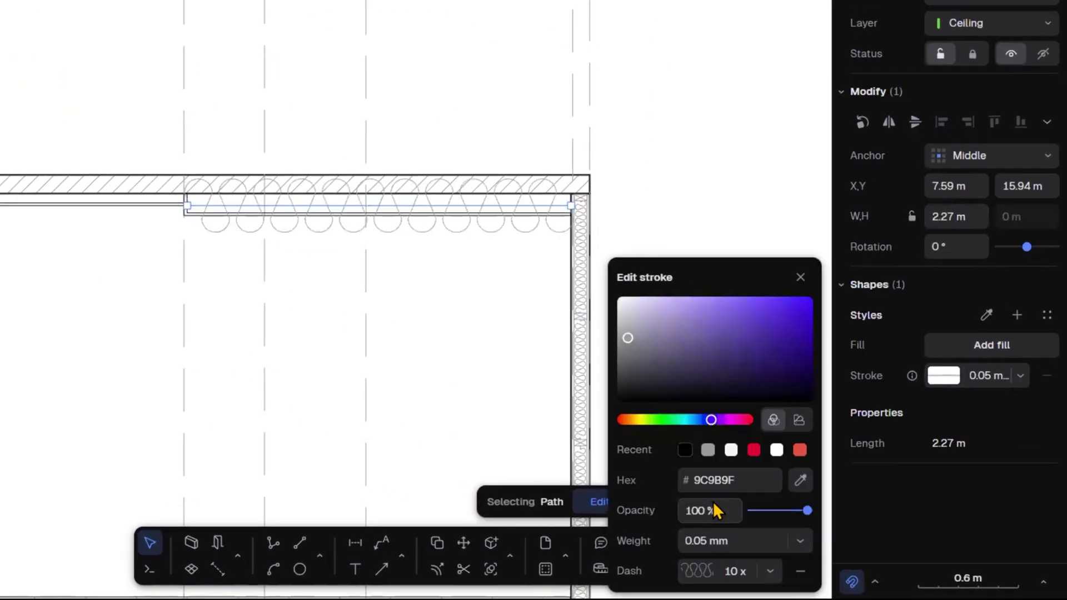
pyautogui.write('2')
pyautogui.press('Return')
pyautogui.click(524, 402)
# - Draw a horizontal line about 2.07 m long through the middle of the shallower ceiling cavity, between both profiles' vertical legs
pyautogui.moveTo(417, 362); pyautogui.dragTo(817, 412, button='middle')
pyautogui.scroll(5, 242, 233)
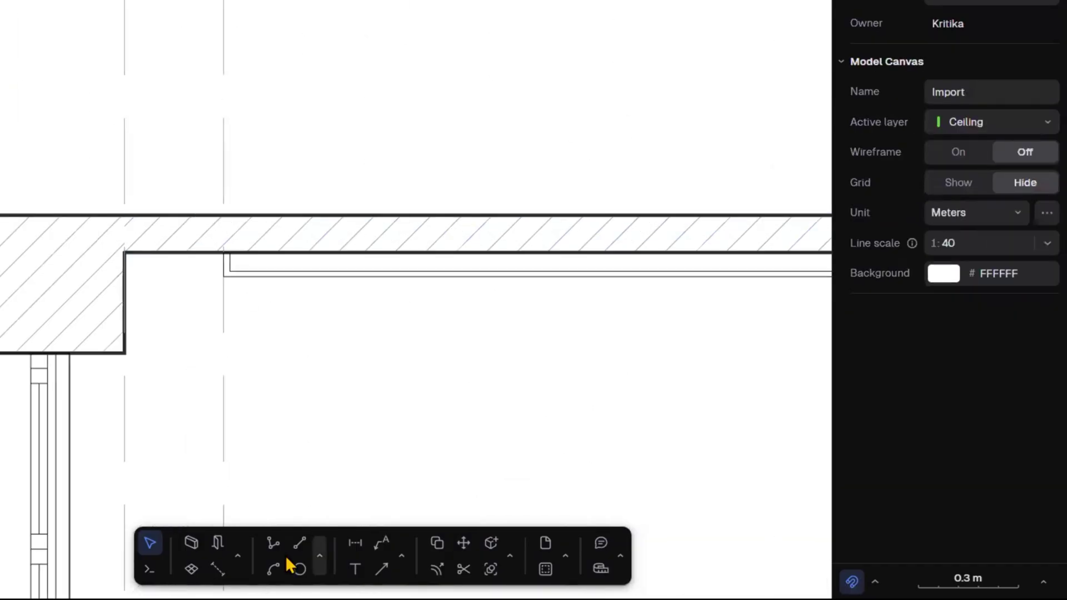
pyautogui.press('p')
pyautogui.scroll(5, 244, 247)
pyautogui.click(129, 348)
pyautogui.scroll(-7, 128, 348)
pyautogui.scroll(7, 539, 332)
pyautogui.click(382, 424)
pyautogui.scroll(-5, 550, 285)
pyautogui.press('Return')
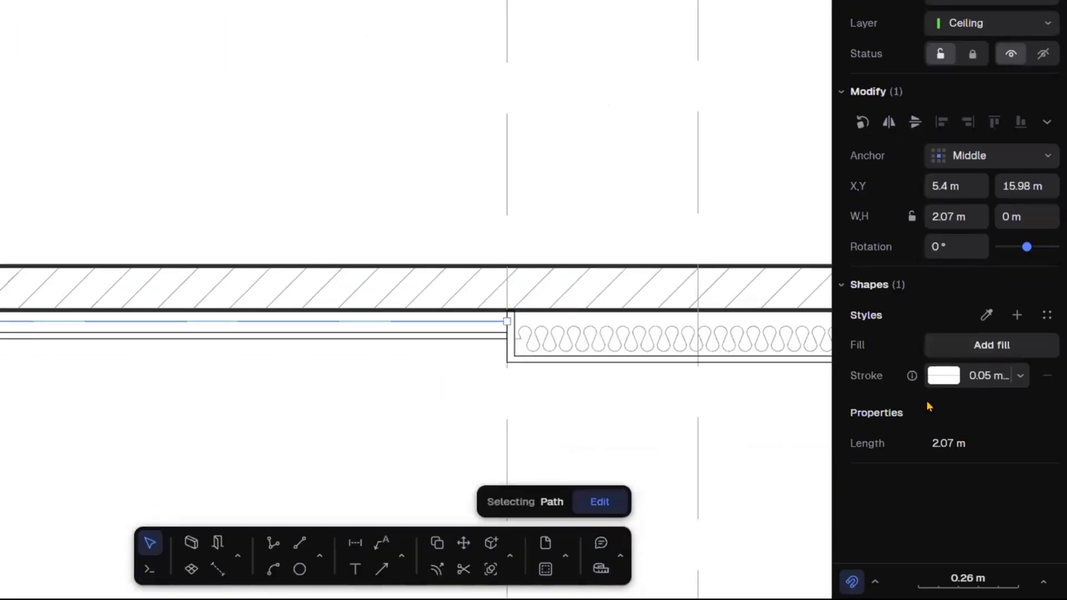
# - Give the line in the shallower ceiling cavity the insulation dash pattern at 1x scale
pyautogui.click(944, 375)
pyautogui.click(697, 571)
pyautogui.scroll(-5, 729, 445)
pyautogui.click(716, 411)
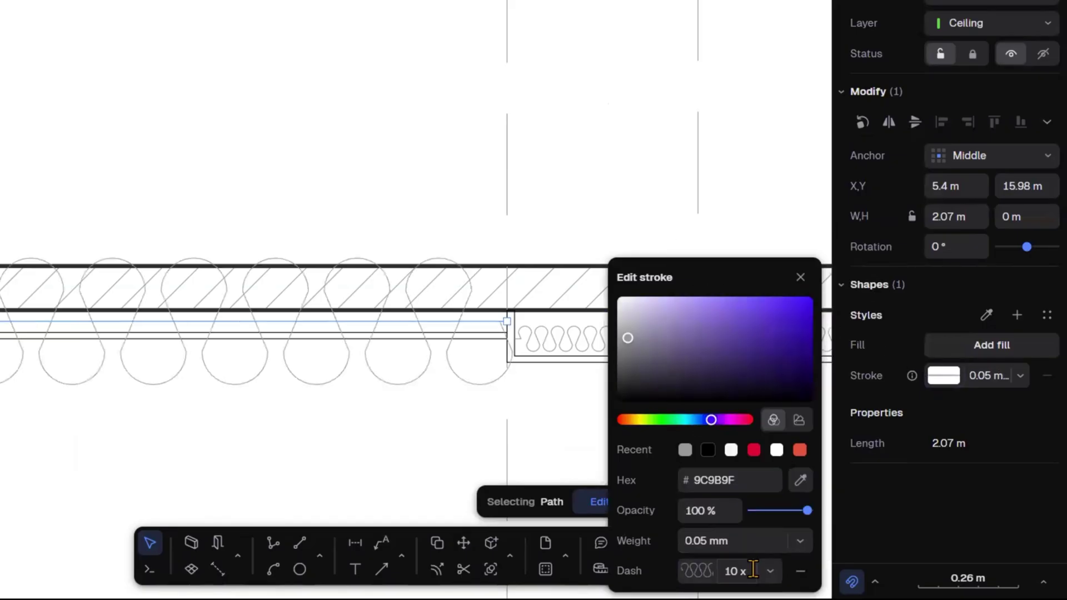
pyautogui.write('2')
pyautogui.press('Escape')
pyautogui.press('Escape')
pyautogui.write('1')
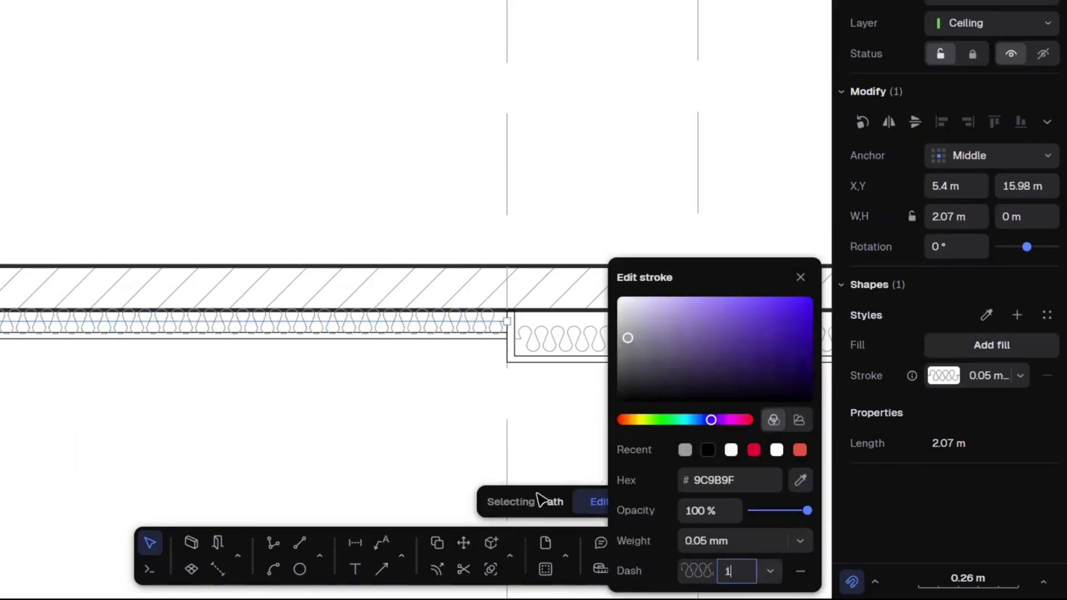
pyautogui.press('Return')
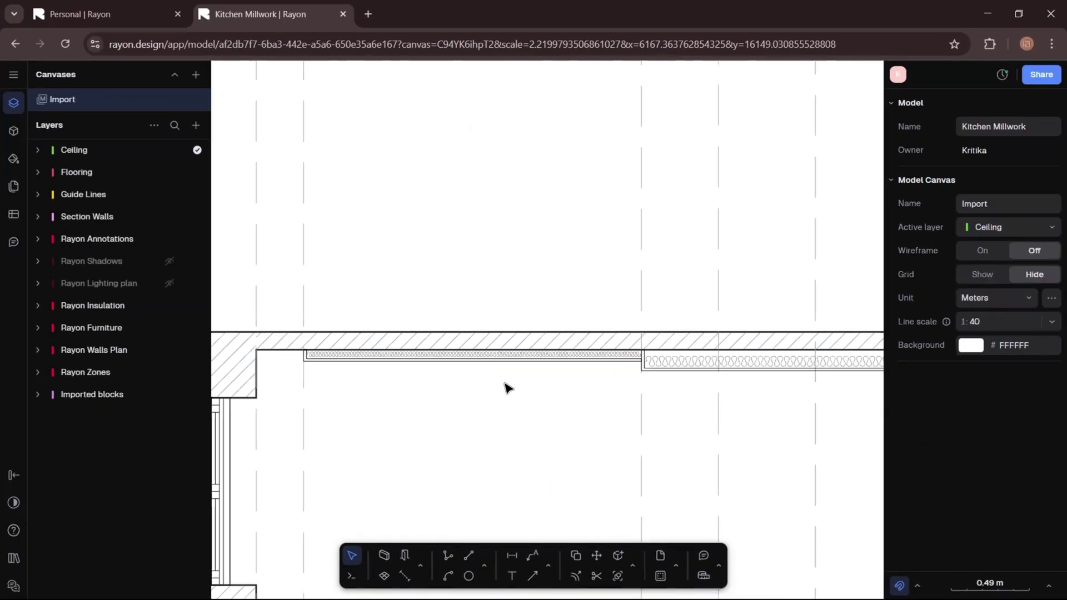
# - Draw a vertical hanger line about 0.03 m long from the slab's underside into the shallower cavity's insulation, near the window end
pyautogui.scroll(-5, 507, 387)
pyautogui.scroll(3, 534, 286)
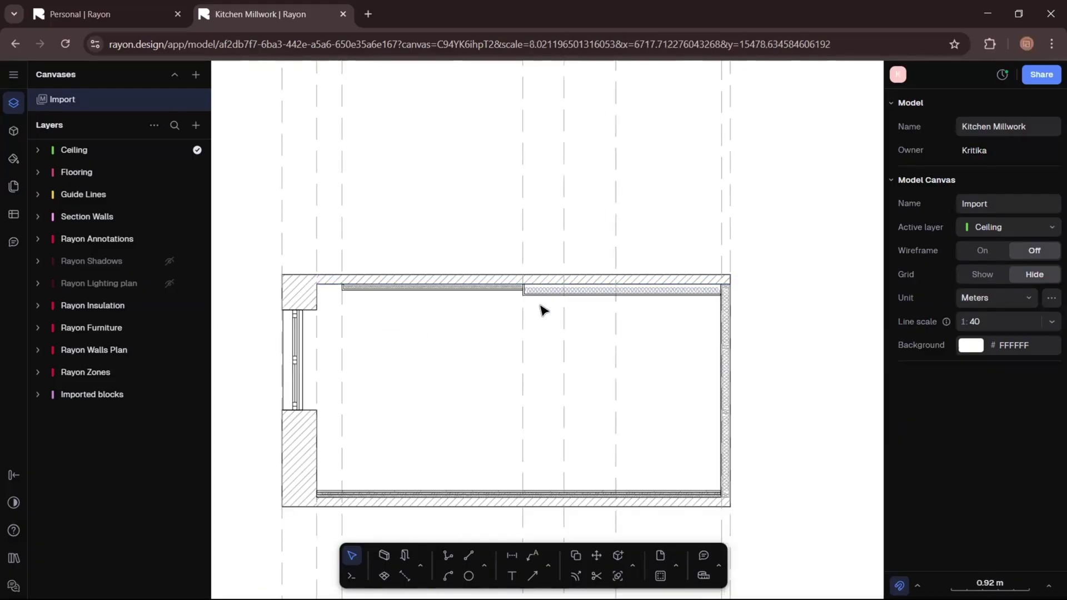
pyautogui.moveTo(361, 294); pyautogui.dragTo(523, 298, button='middle')
pyautogui.scroll(8, 523, 298)
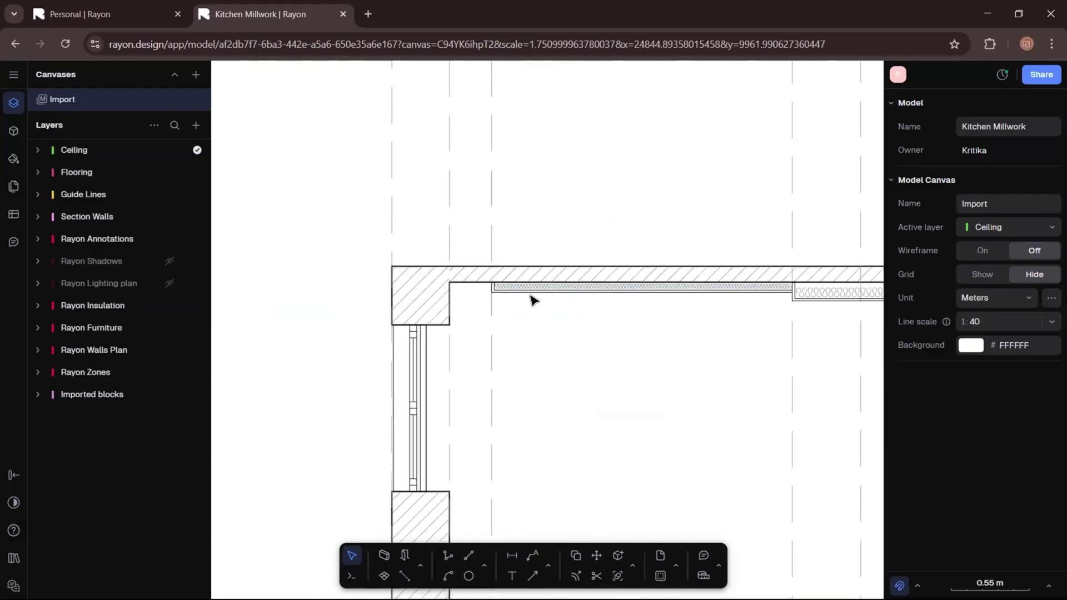
pyautogui.click(469, 556)
pyautogui.scroll(6, 458, 251)
pyautogui.click(499, 222)
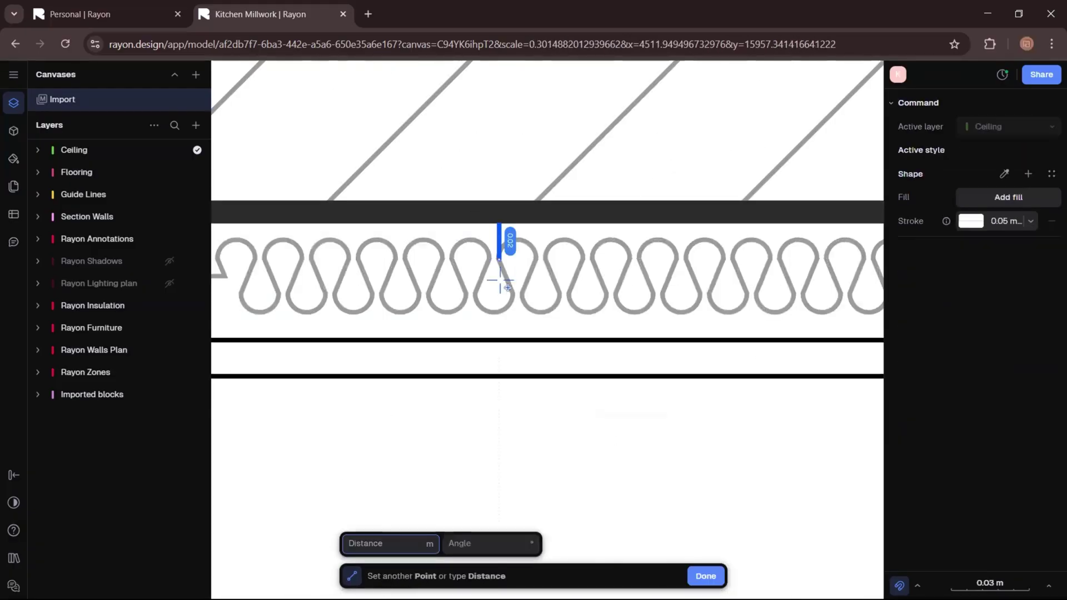
pyautogui.click(499, 288)
pyautogui.press('Escape')
pyautogui.scroll(-2, 499, 287)
# - Draw a rectangle about 0.01 by 0.02 m from the hanger line's lower end down to the ceiling board
pyautogui.click(493, 564)
pyautogui.click(492, 536)
pyautogui.scroll(3, 467, 293)
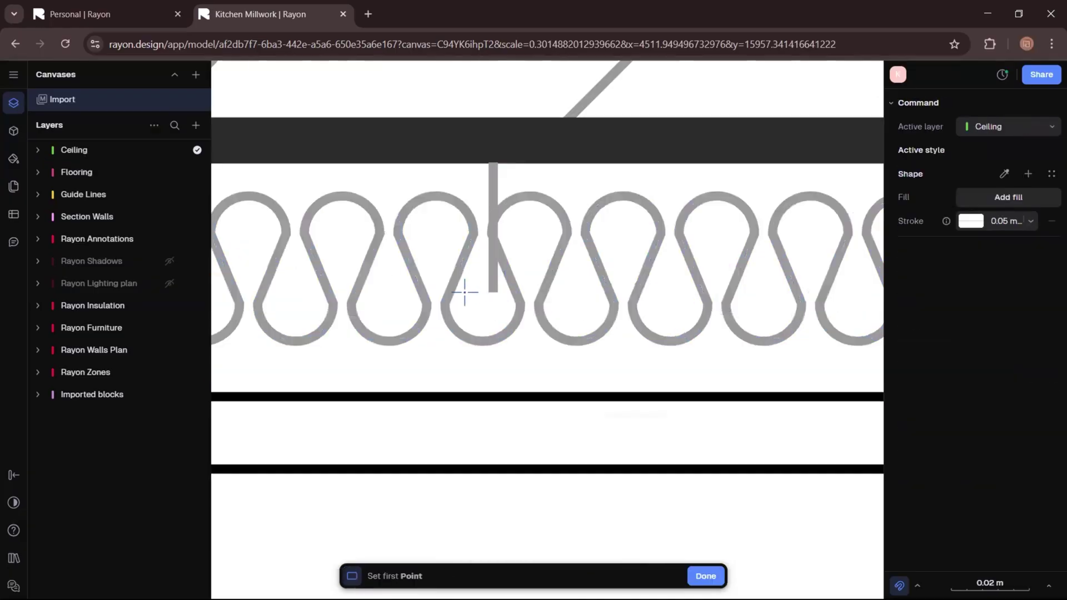
pyautogui.click(466, 289)
pyautogui.click(527, 397)
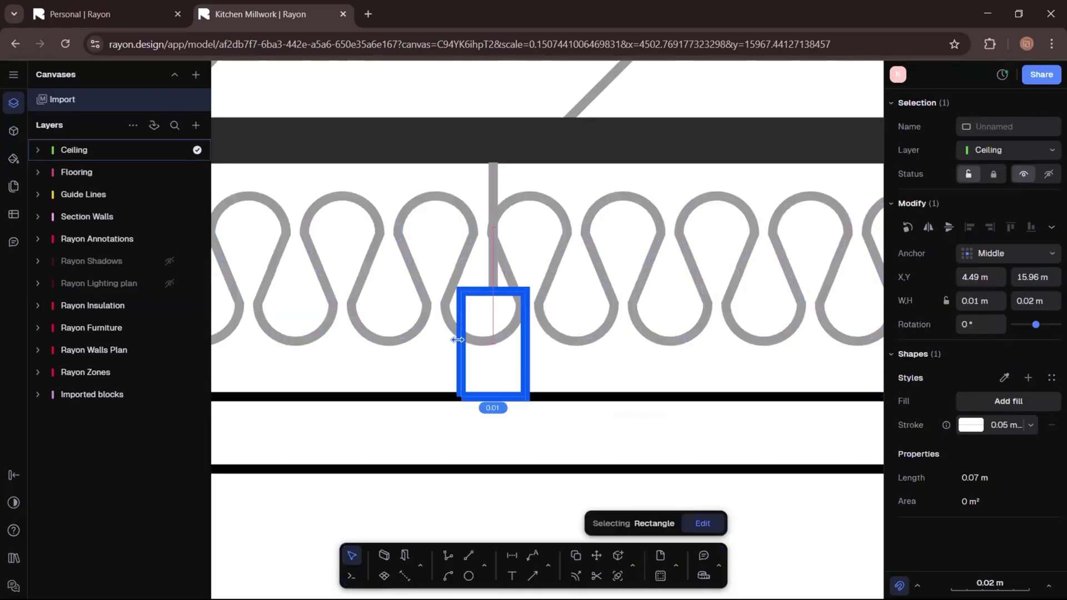
# - Fill the hanger rectangle with solid grey 9C9B9F and give it a black 000000 stroke
pyautogui.click(1009, 401)
pyautogui.click(769, 532)
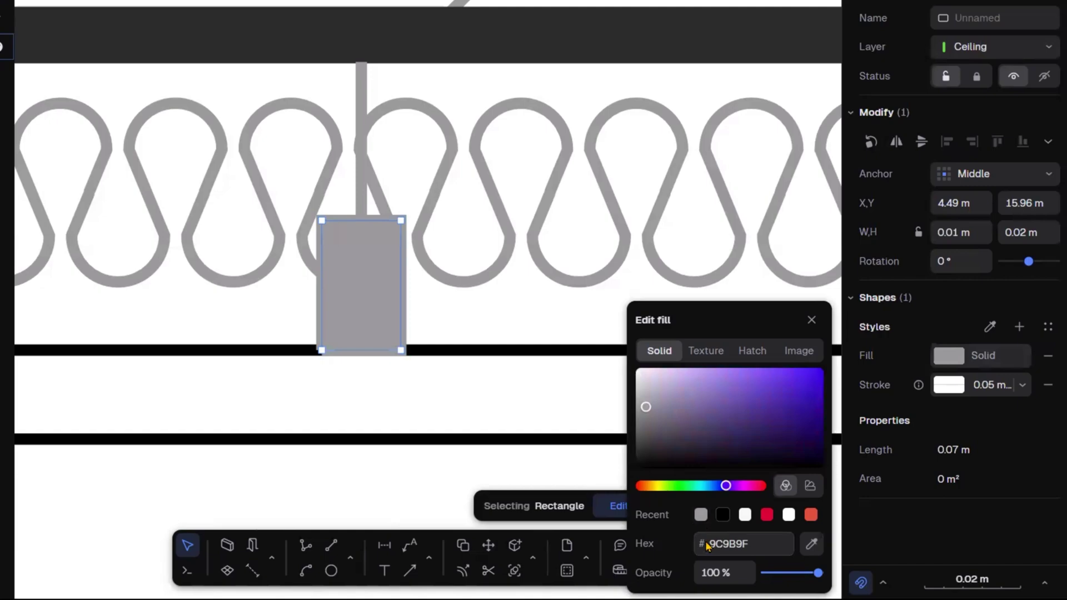
pyautogui.click(959, 389)
pyautogui.click(722, 456)
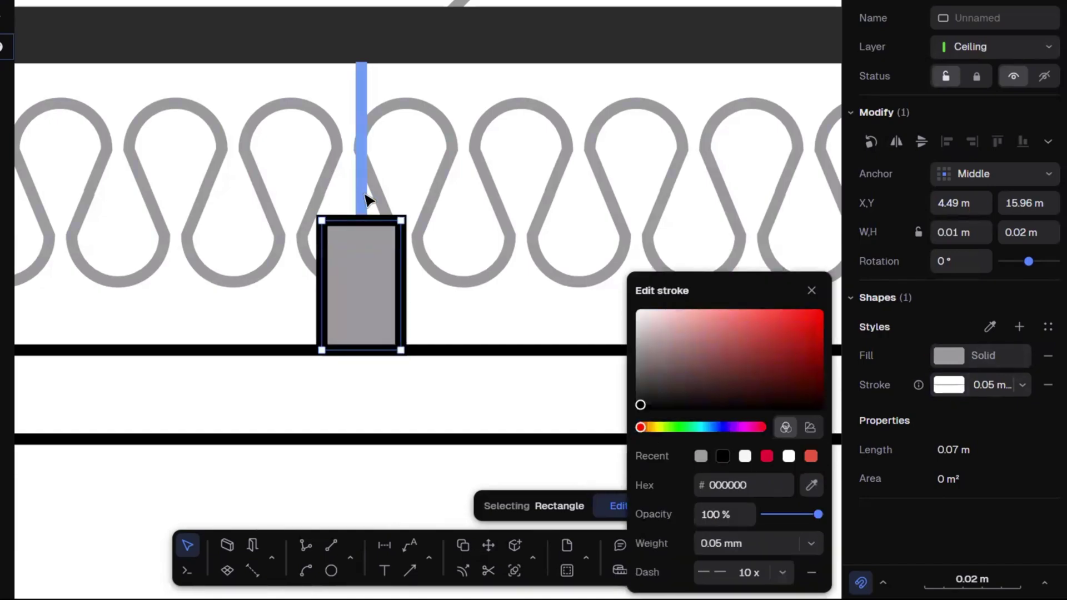
# - Change the vertical hanger line's stroke to black
pyautogui.click(362, 202)
pyautogui.click(948, 384)
pyautogui.click(701, 456)
pyautogui.click(405, 431)
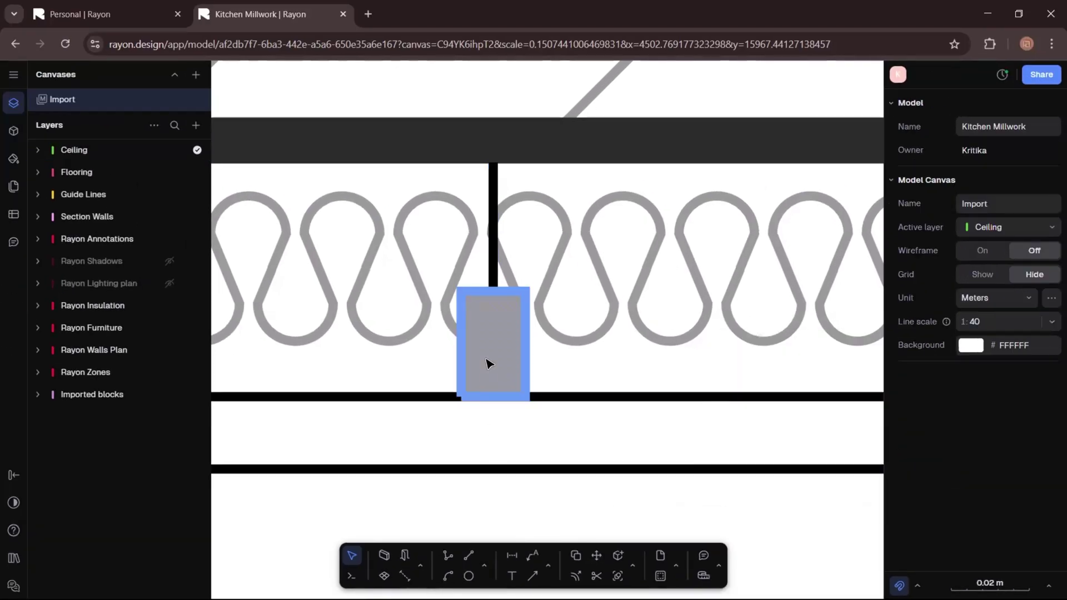
# - Group the hanger line and its rectangle
pyautogui.click(355, 322)
pyautogui.keyDown('shift'); pyautogui.click(365, 165); pyautogui.keyUp('shift')
pyautogui.rightClick(486, 350)
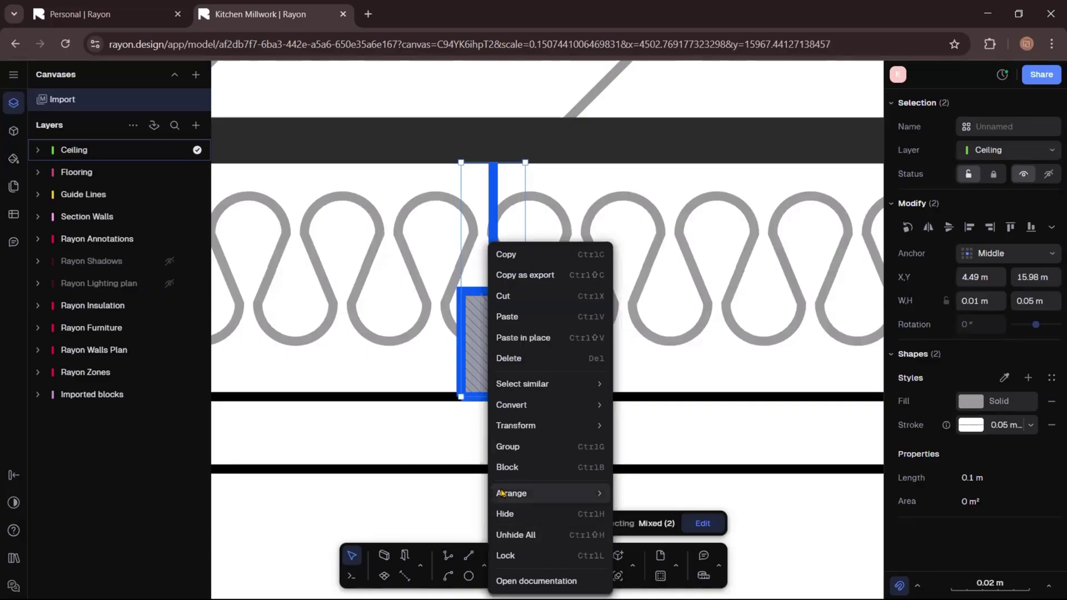
pyautogui.click(508, 443)
pyautogui.scroll(-3, 405, 272)
pyautogui.scroll(-3, 407, 272)
pyautogui.moveTo(578, 397); pyautogui.dragTo(460, 369, button='middle')
pyautogui.scroll(-3, 460, 369)
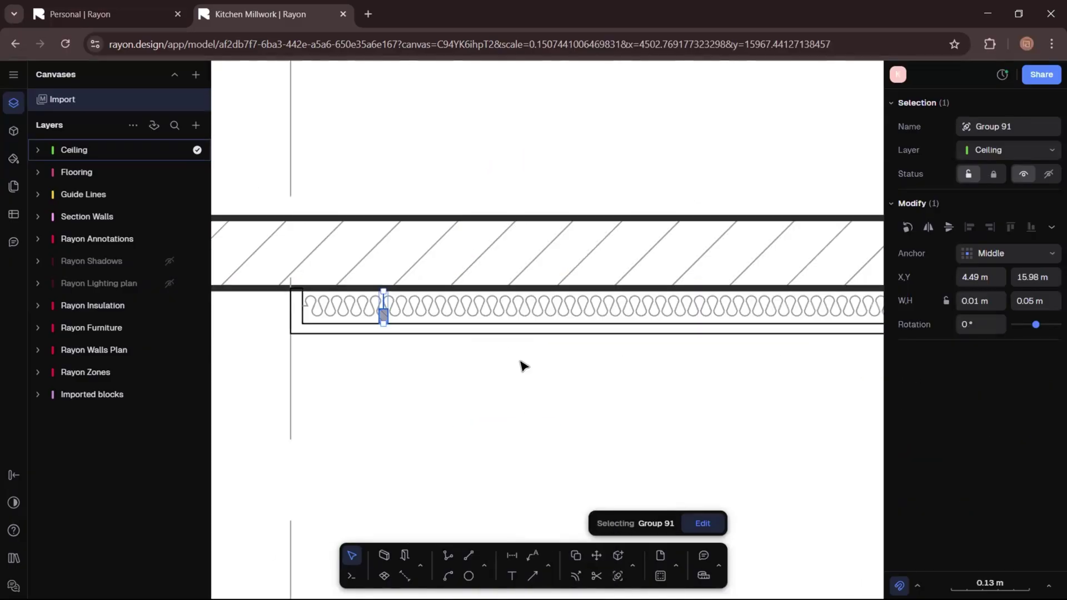
pyautogui.click(525, 362)
# - Array the grouped hanger with 5 copies about 0.34 m apart along the shallower dropped ceiling
pyautogui.moveTo(396, 349); pyautogui.dragTo(340, 453, button='middle')
pyautogui.scroll(2, 340, 453)
pyautogui.click(322, 406)
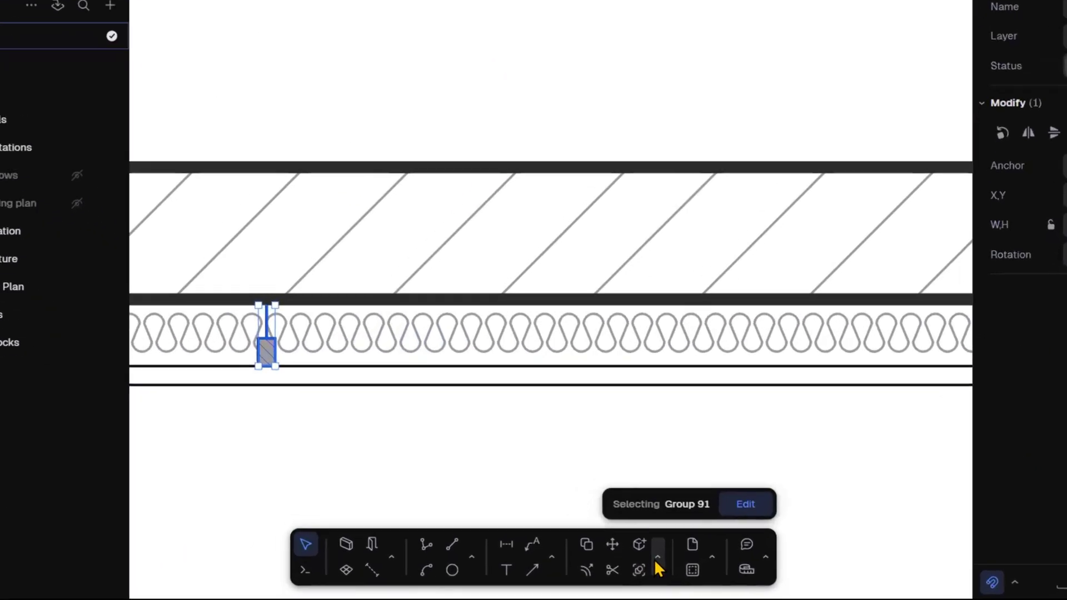
pyautogui.click(632, 567)
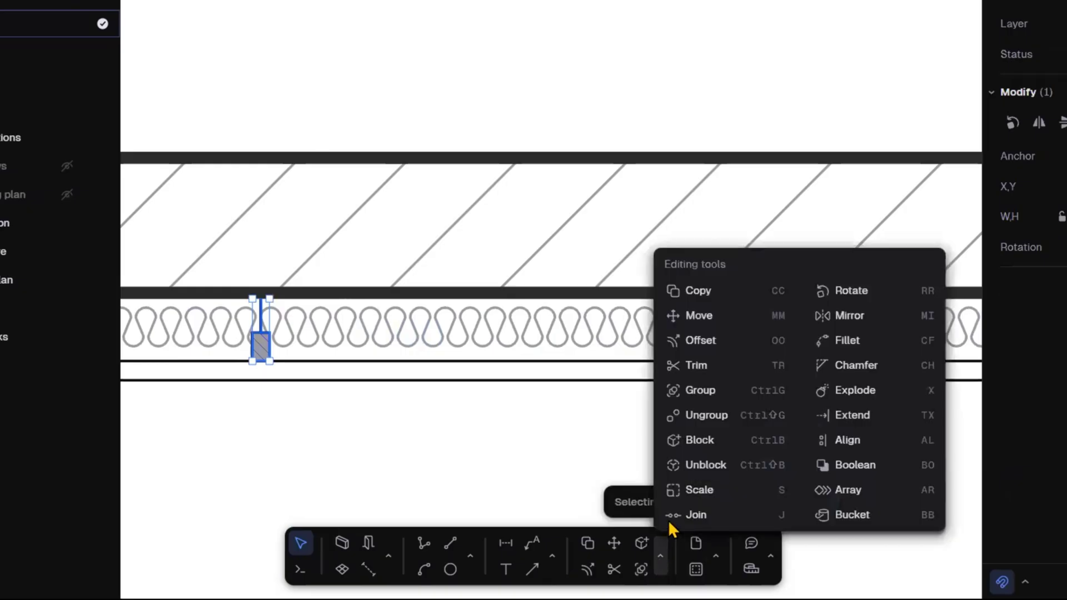
pyautogui.click(760, 513)
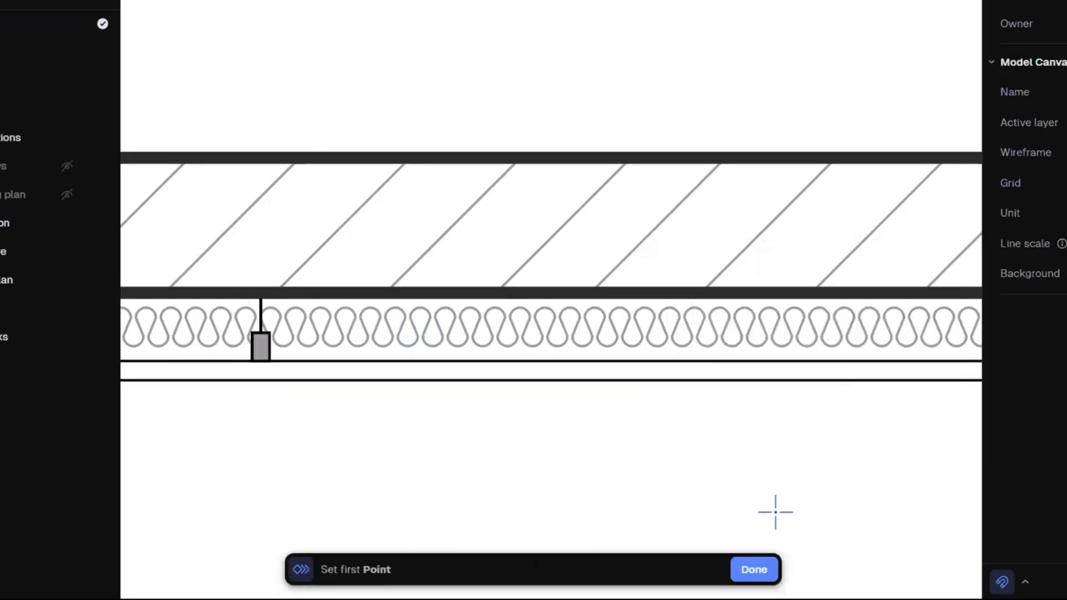
pyautogui.click(261, 299)
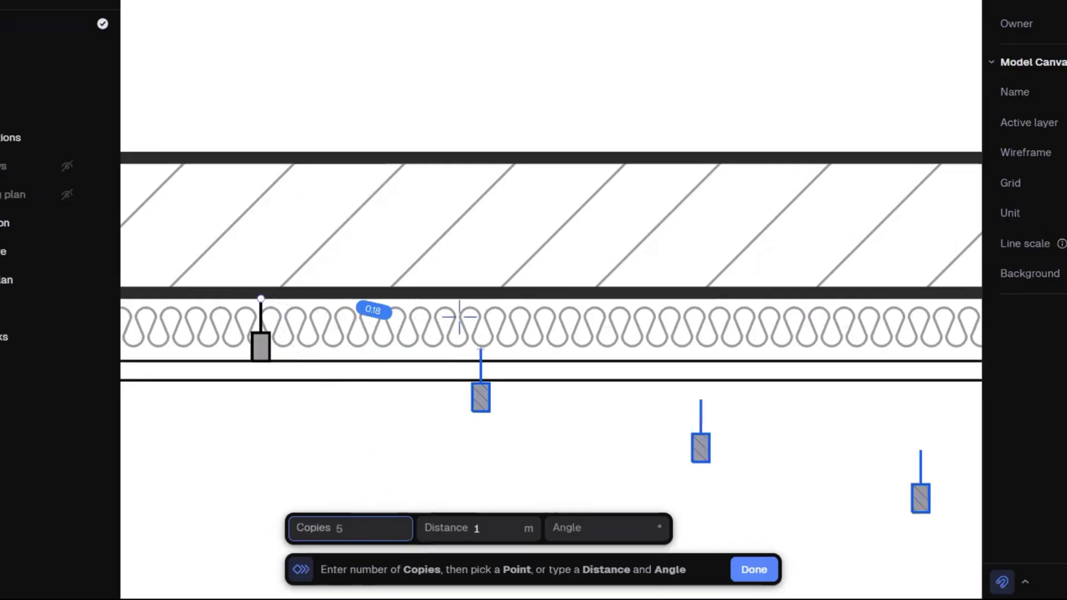
pyautogui.scroll(-3, 448, 304)
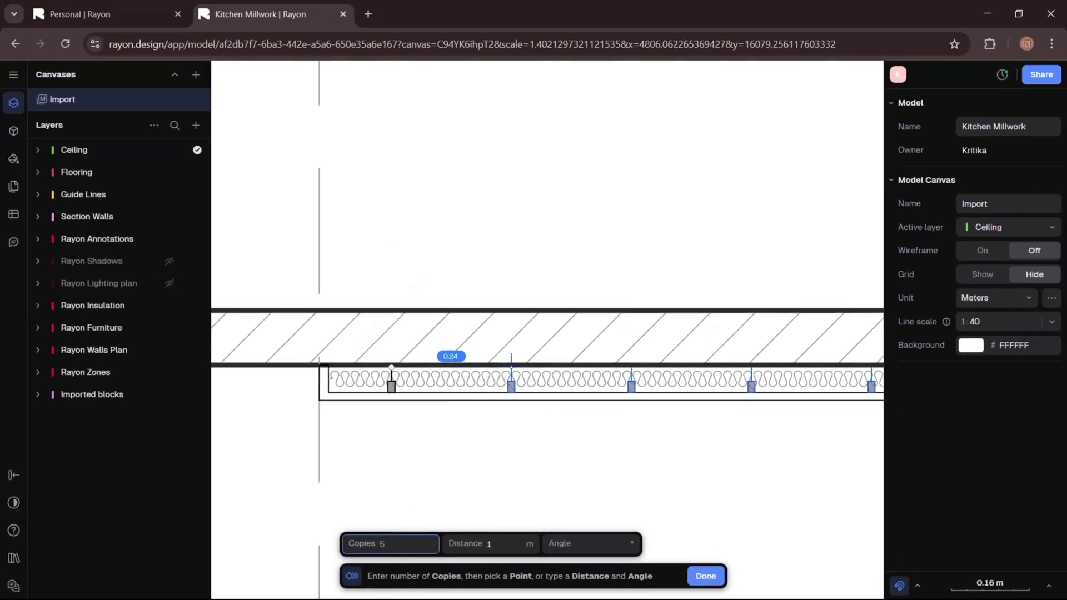
pyautogui.scroll(-5, 512, 367)
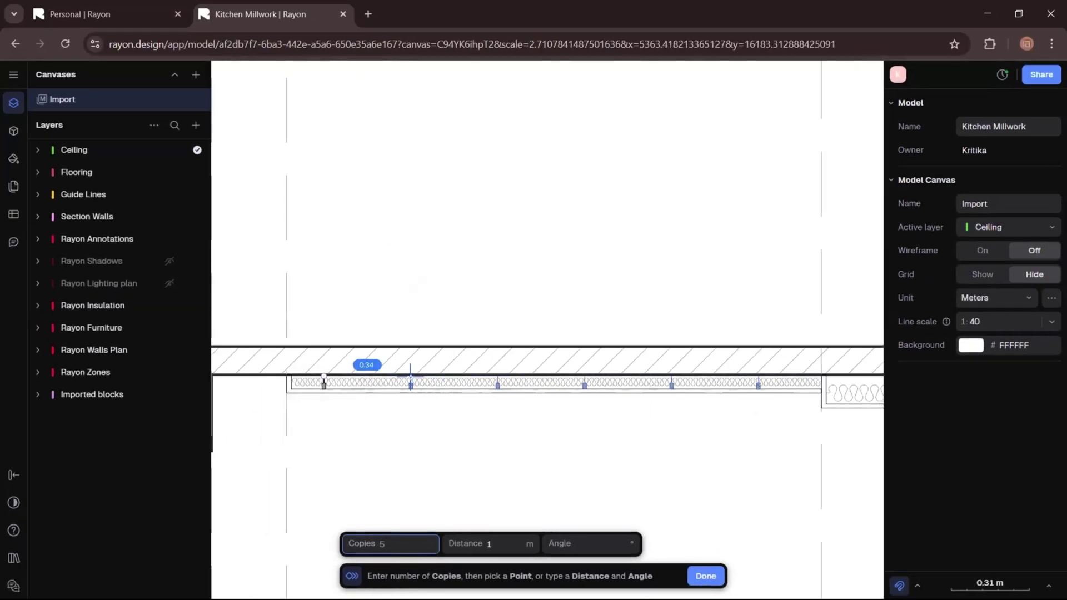
pyautogui.click(412, 377)
# - Copy the last hanger into the deeper ceiling section and enlarge it to reach down to the ceiling board
pyautogui.scroll(5, 469, 379)
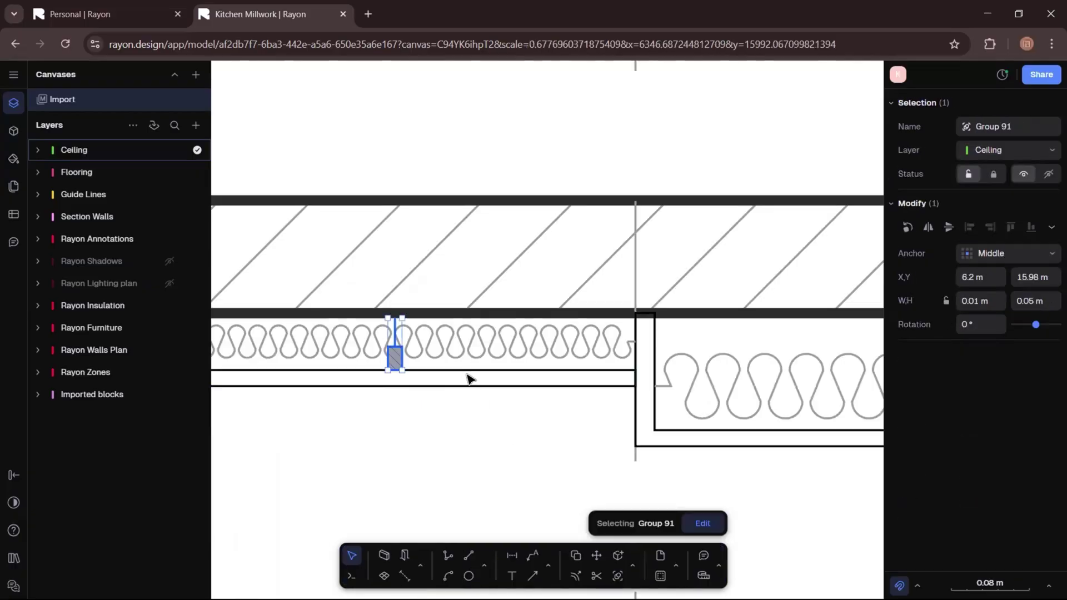
pyautogui.moveTo(404, 356); pyautogui.dragTo(851, 353)
pyautogui.scroll(-3, 759, 341)
pyautogui.scroll(2, 759, 342)
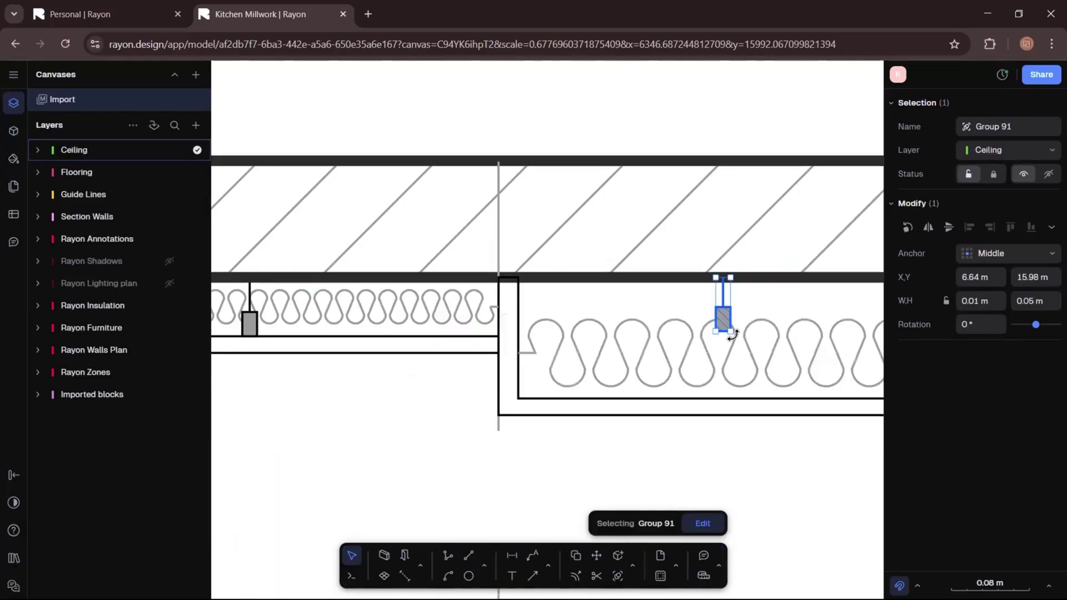
pyautogui.moveTo(731, 343)
pyautogui.mouseDown()
pyautogui.moveTo(746, 386)
pyautogui.moveTo(769, 398)
pyautogui.mouseUp()
# - Array the enlarged hanger with 3 copies about 0.5 m apart along the deeper dropped ceiling
pyautogui.scroll(-4, 519, 412)
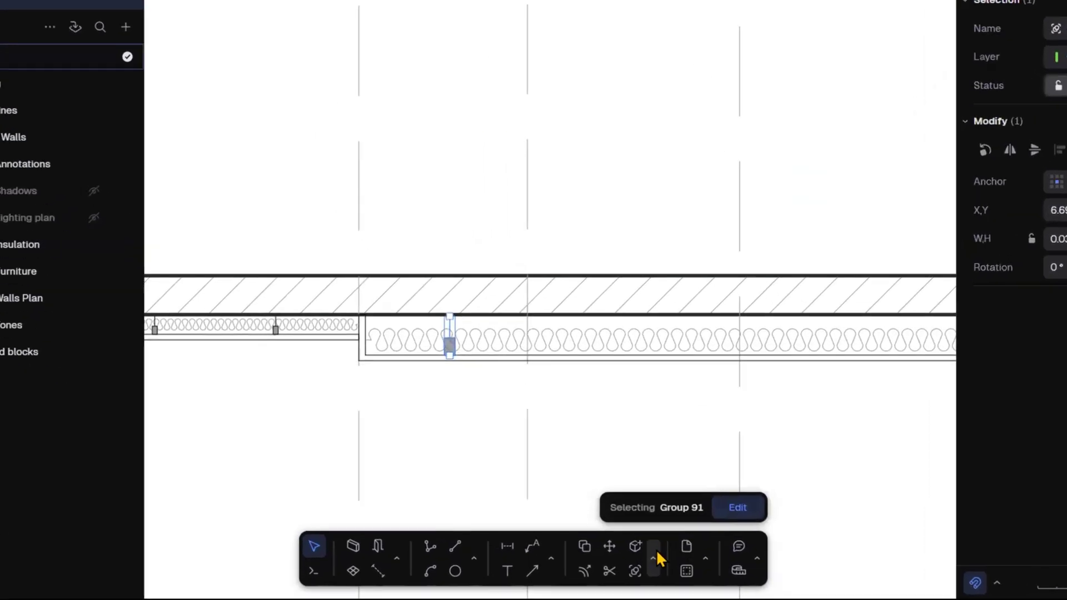
pyautogui.click(702, 525)
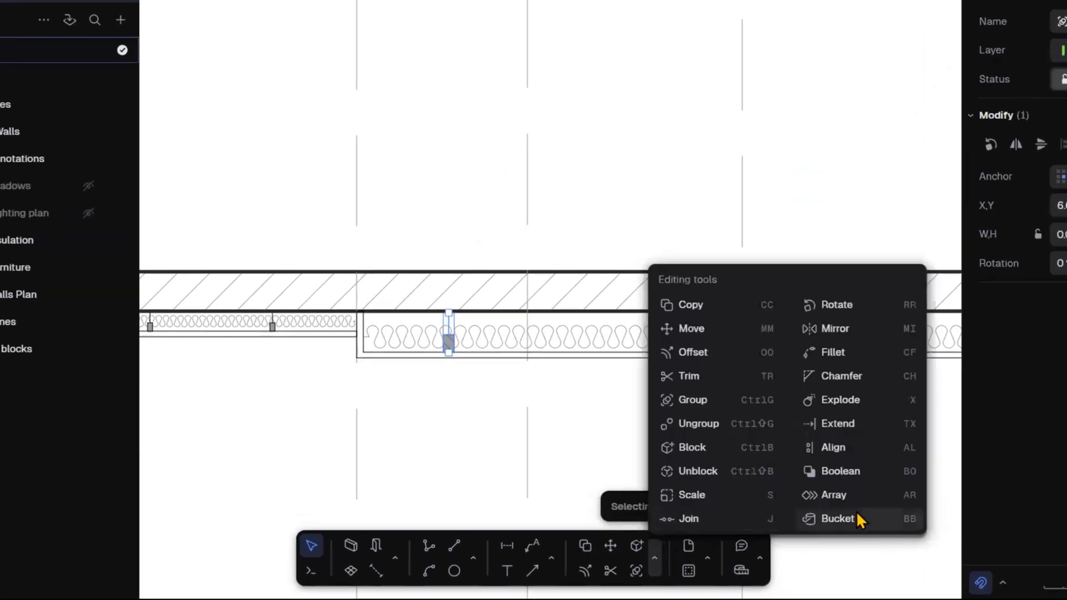
pyautogui.click(780, 511)
pyautogui.click(449, 313)
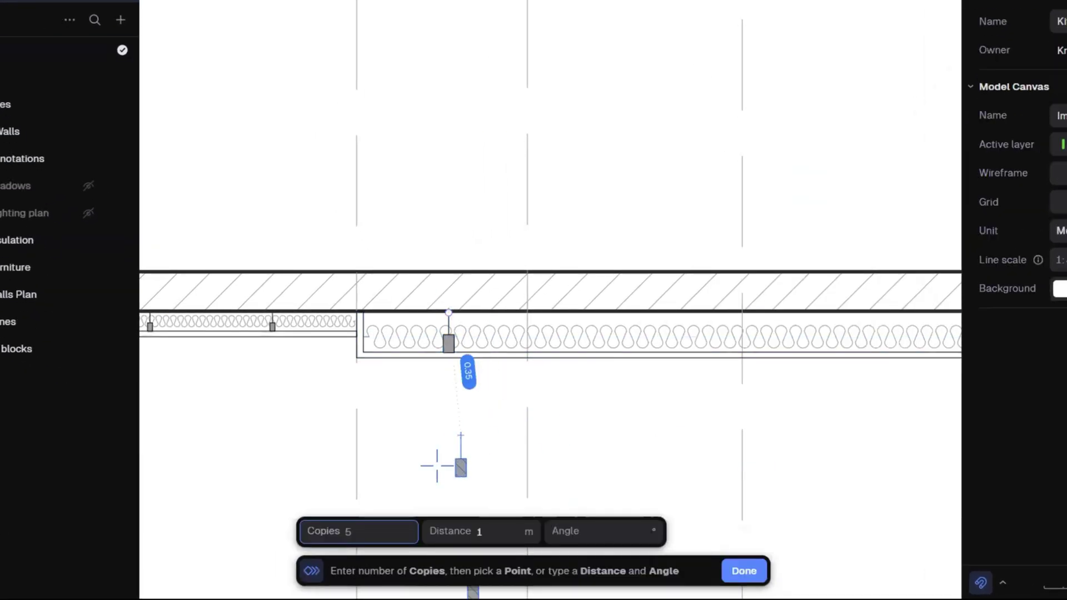
pyautogui.scroll(-3, 473, 303)
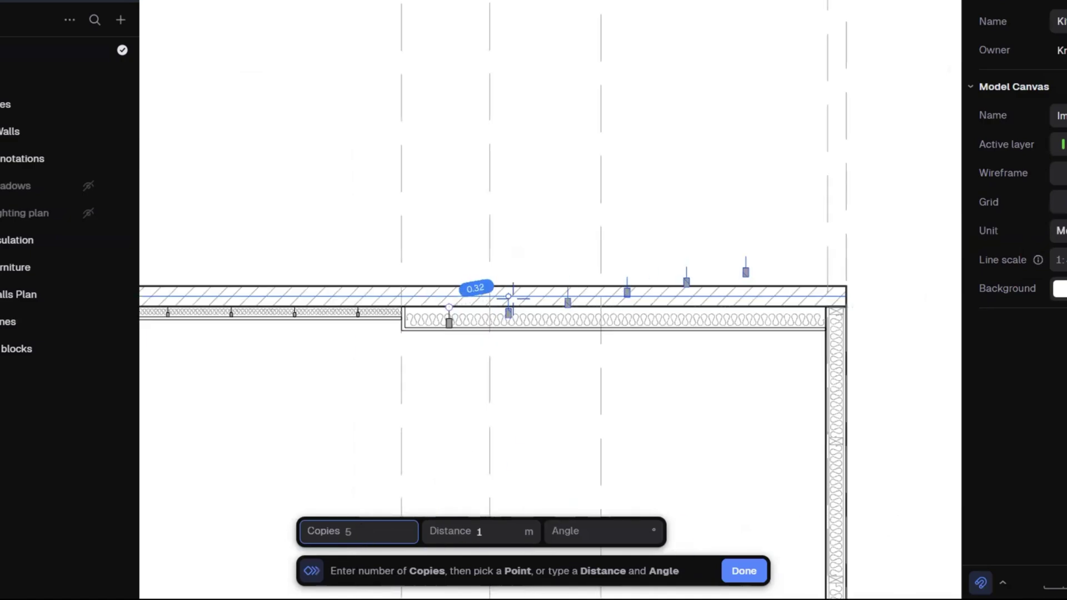
pyautogui.press('BackSpace')
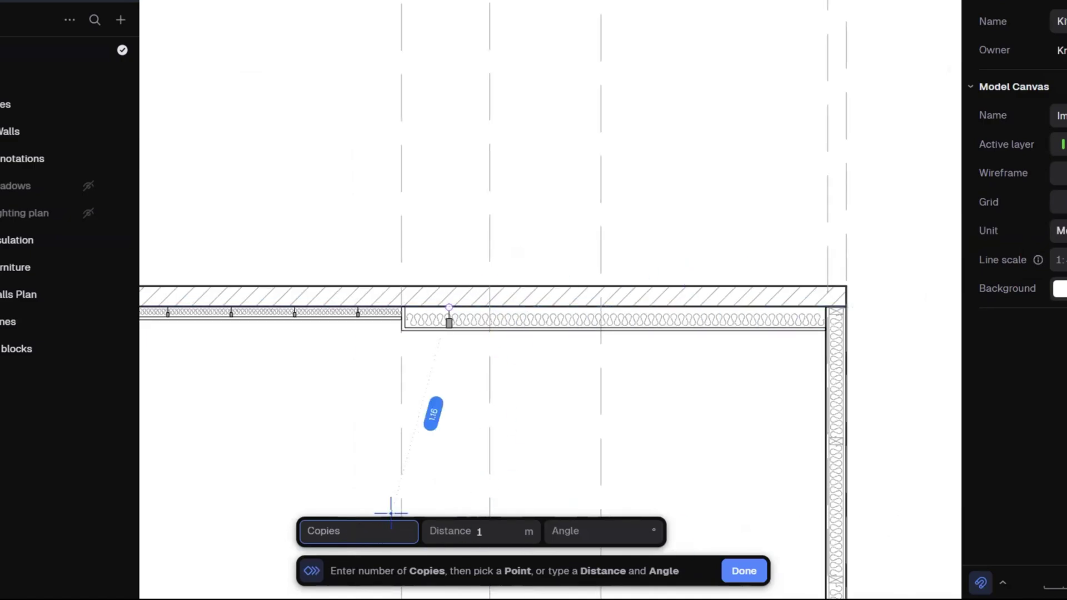
pyautogui.write('3')
pyautogui.press('Tab')
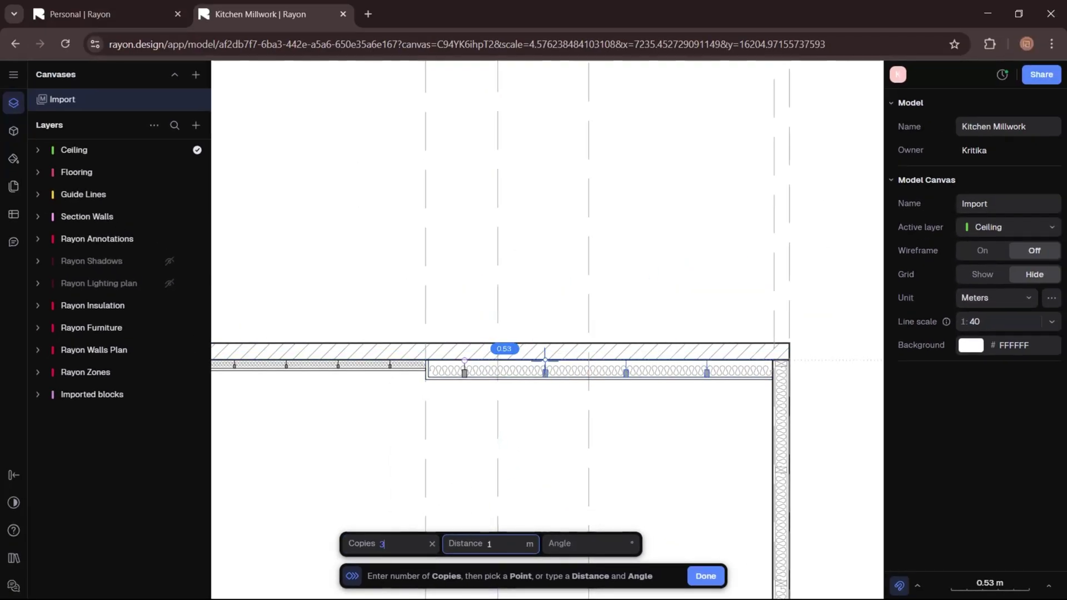
pyautogui.press('Return')
pyautogui.press('Escape')
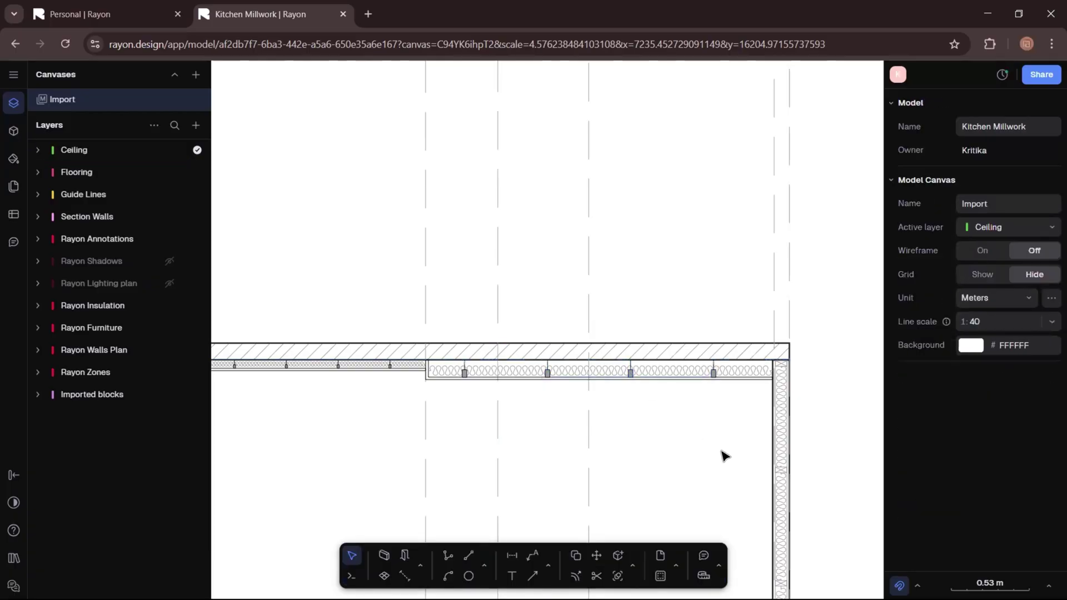
# - Create a new layer named Furniture
pyautogui.scroll(-5, 639, 360)
pyautogui.scroll(5, 628, 346)
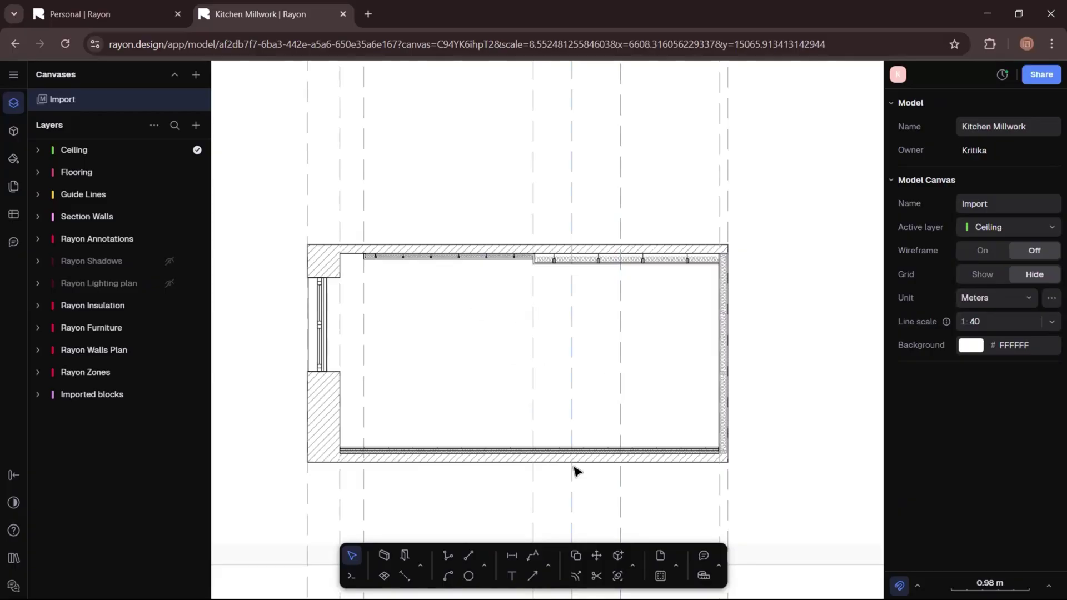
pyautogui.moveTo(576, 471); pyautogui.dragTo(648, 495, button='middle')
pyautogui.scroll(-5, 443, 259)
pyautogui.scroll(8, 648, 495)
pyautogui.moveTo(592, 373); pyautogui.dragTo(599, 347, button='middle')
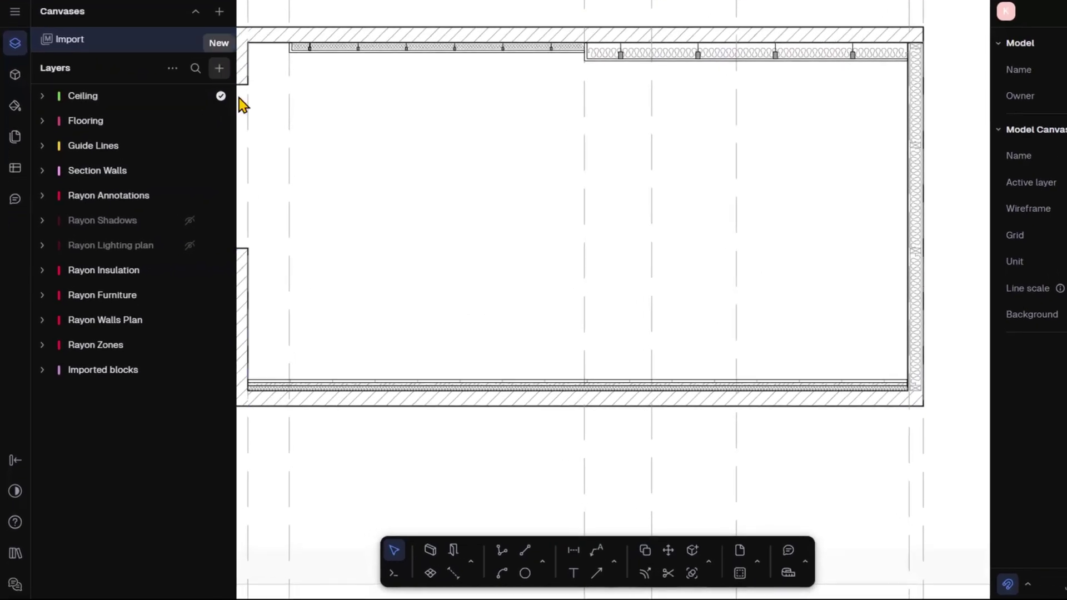
pyautogui.click(219, 68)
pyautogui.click(238, 104)
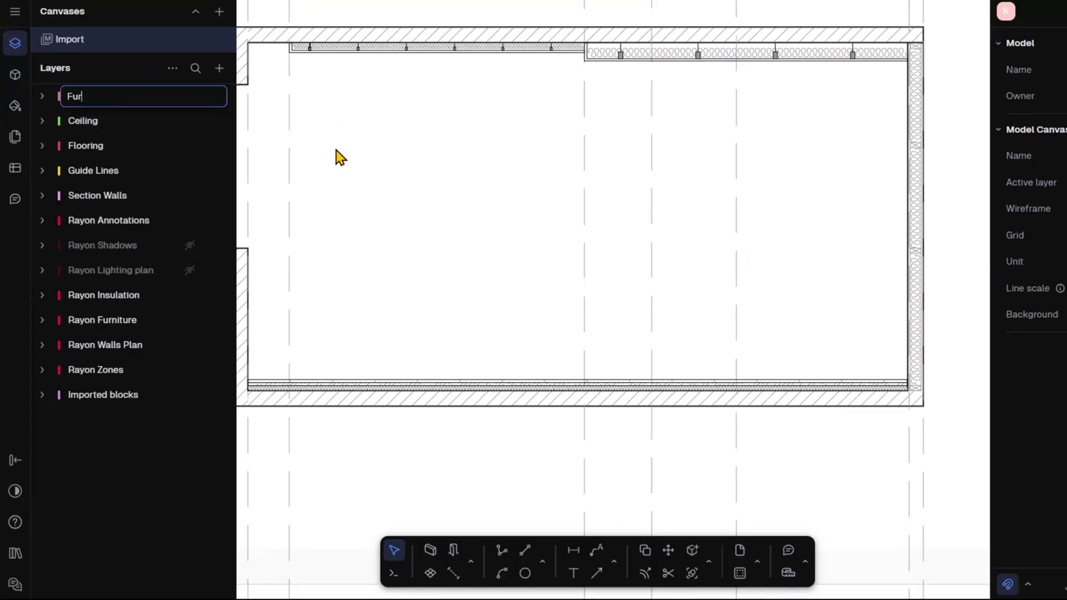
pyautogui.press('Return')
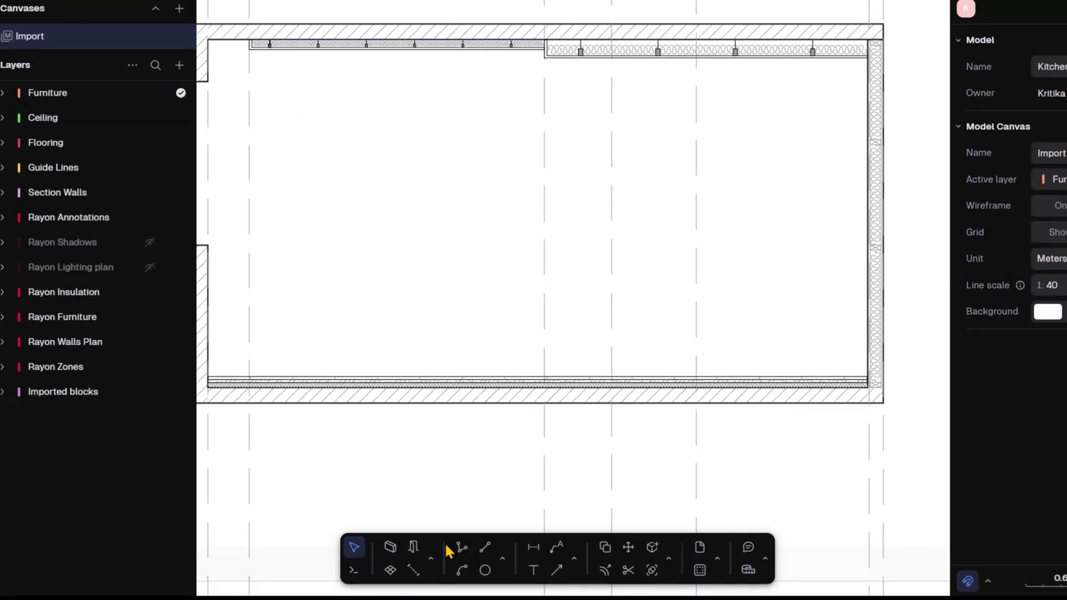
# - Draw a closed rectangular outline about 0.48 by 1.2 m standing on the floor between the two guide lines below the ceiling drop
pyautogui.click(439, 547)
pyautogui.scroll(5, 524, 381)
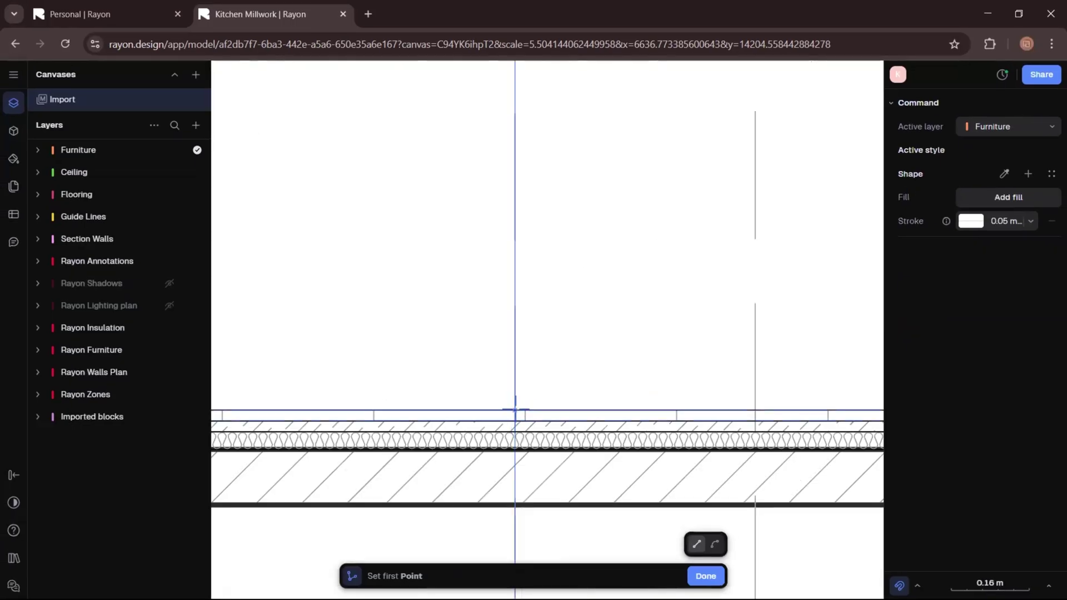
pyautogui.click(515, 410)
pyautogui.scroll(-5, 517, 389)
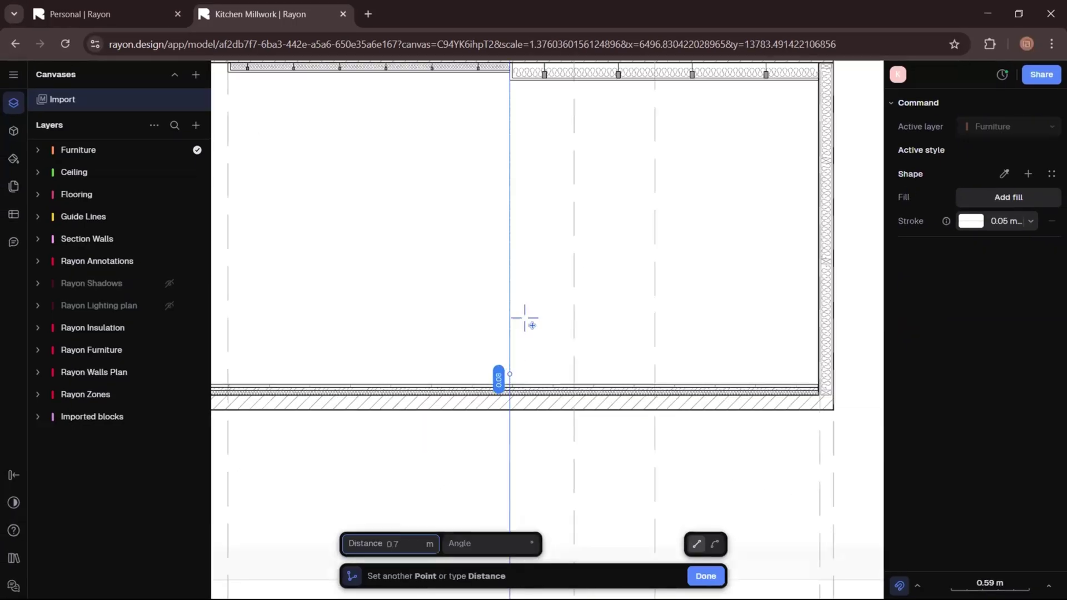
pyautogui.click(510, 222)
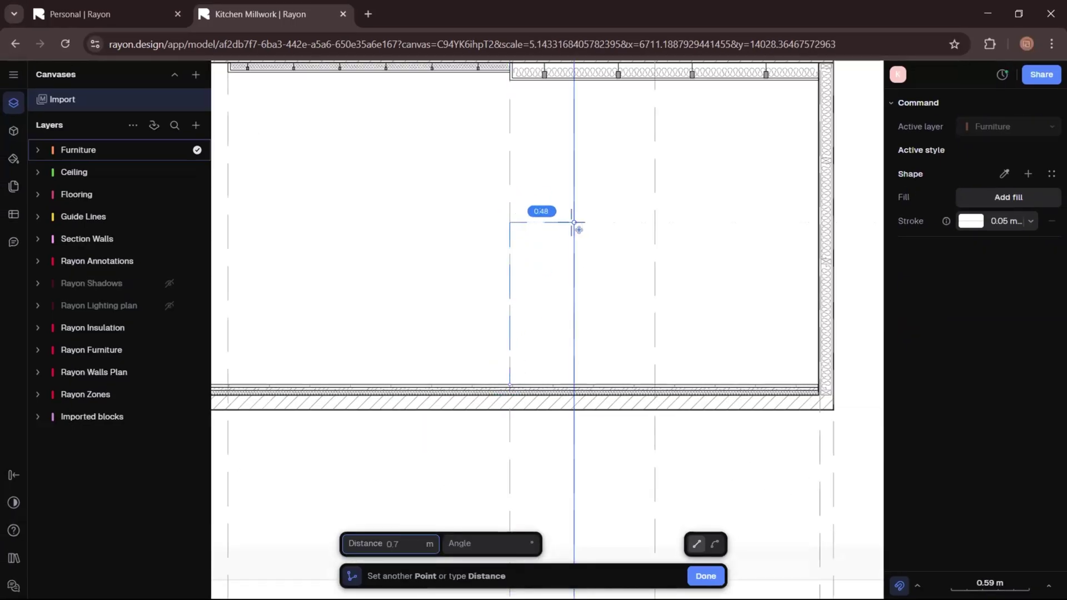
pyautogui.click(574, 223)
pyautogui.scroll(5, 578, 383)
pyautogui.click(574, 385)
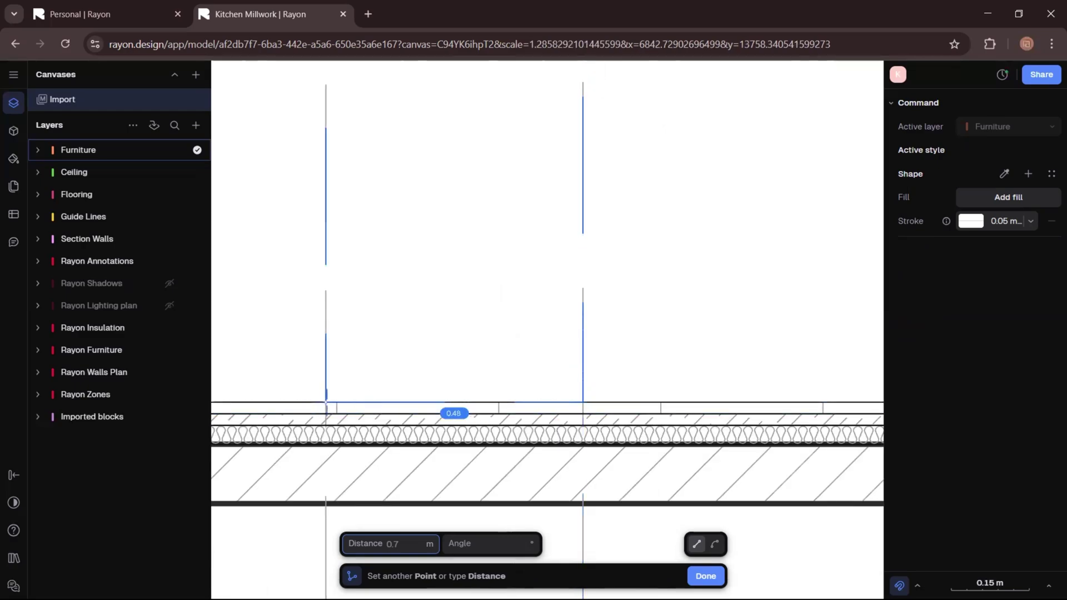
pyautogui.click(326, 402)
# - Set the furniture rectangle's stroke to solid black 000000
pyautogui.scroll(-3, 443, 329)
pyautogui.click(973, 426)
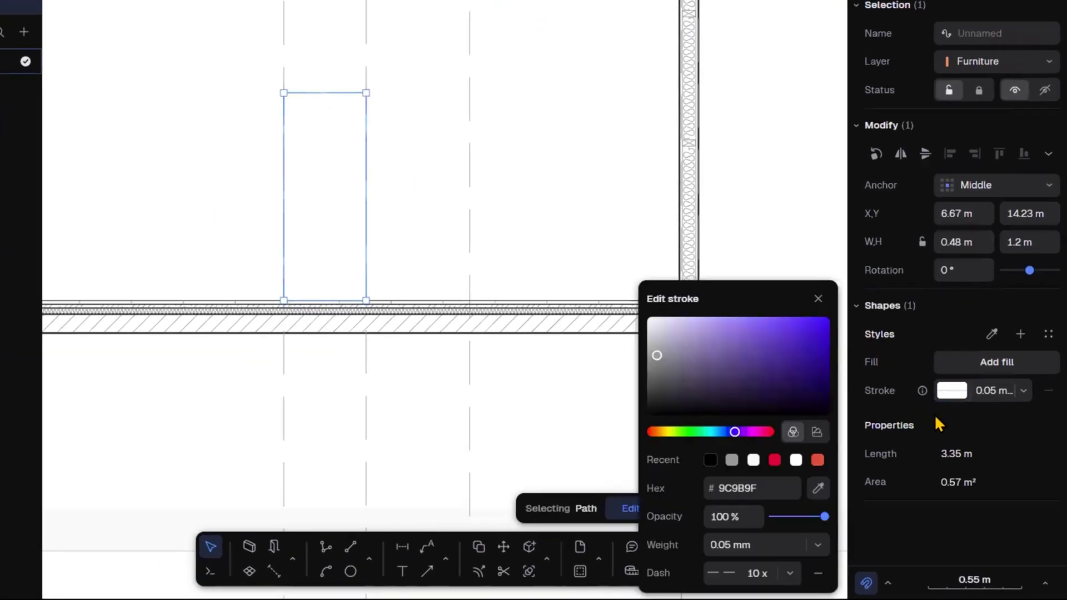
pyautogui.click(711, 461)
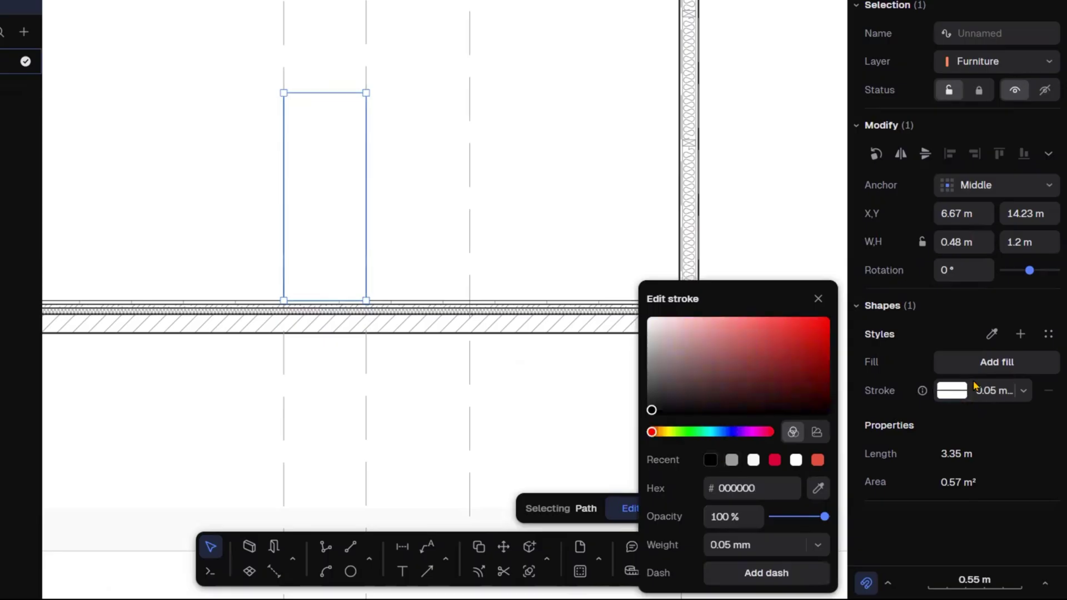
# - Fill the furniture rectangle with the uploaded image Wood_16_albedo_1K
pyautogui.click(983, 362)
pyautogui.click(716, 358)
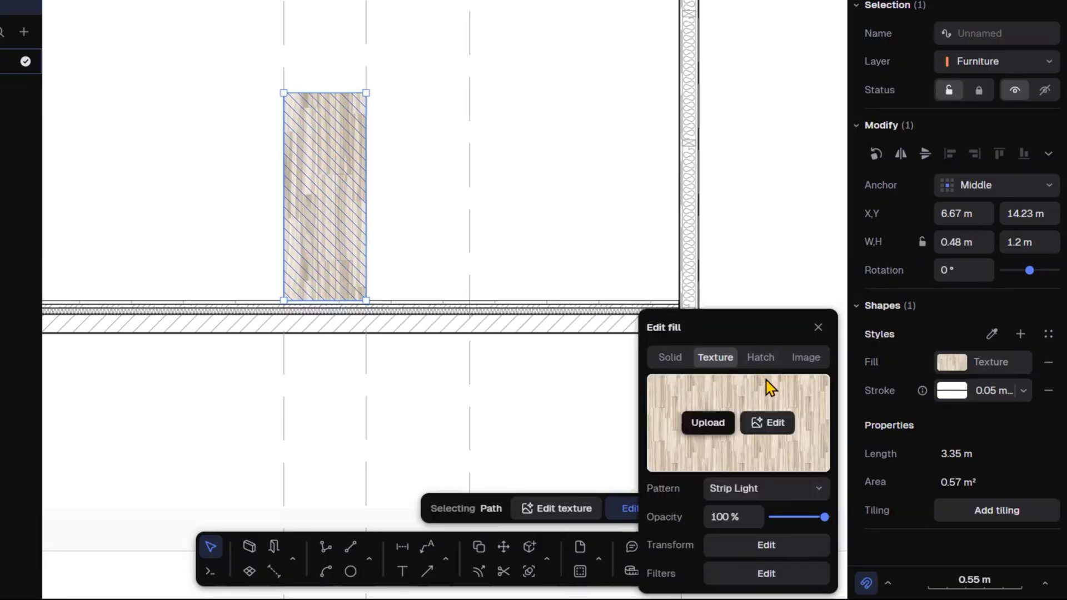
pyautogui.click(804, 359)
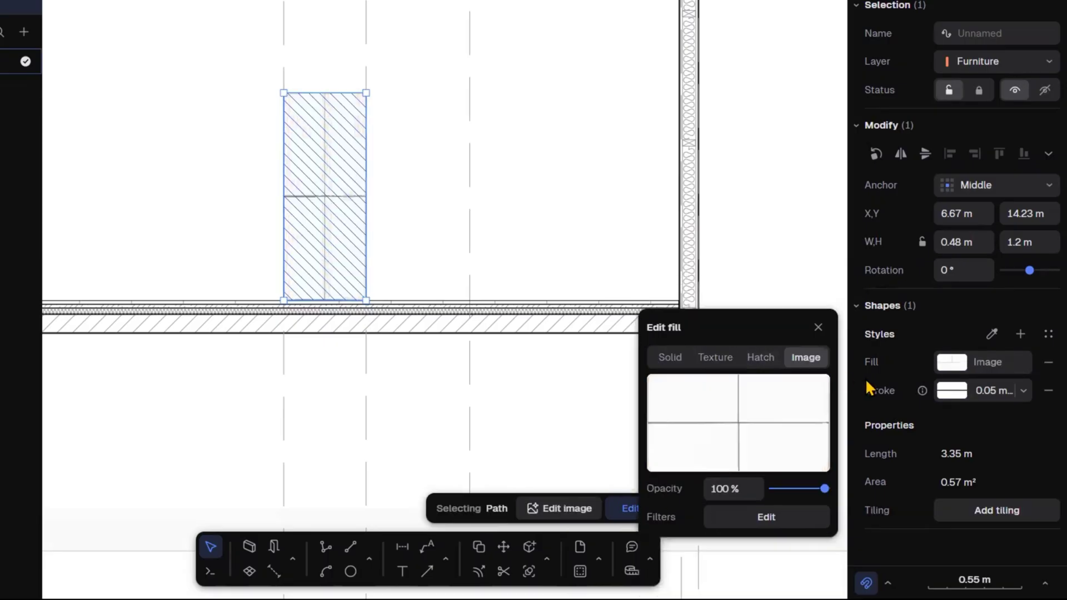
pyautogui.click(766, 517)
pyautogui.click(755, 442)
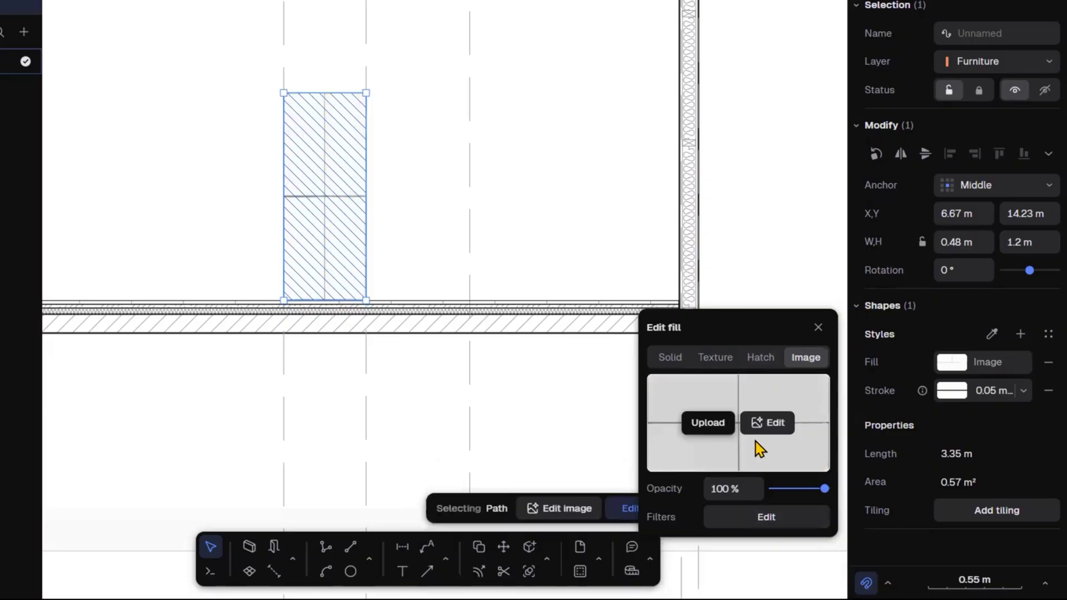
pyautogui.click(707, 422)
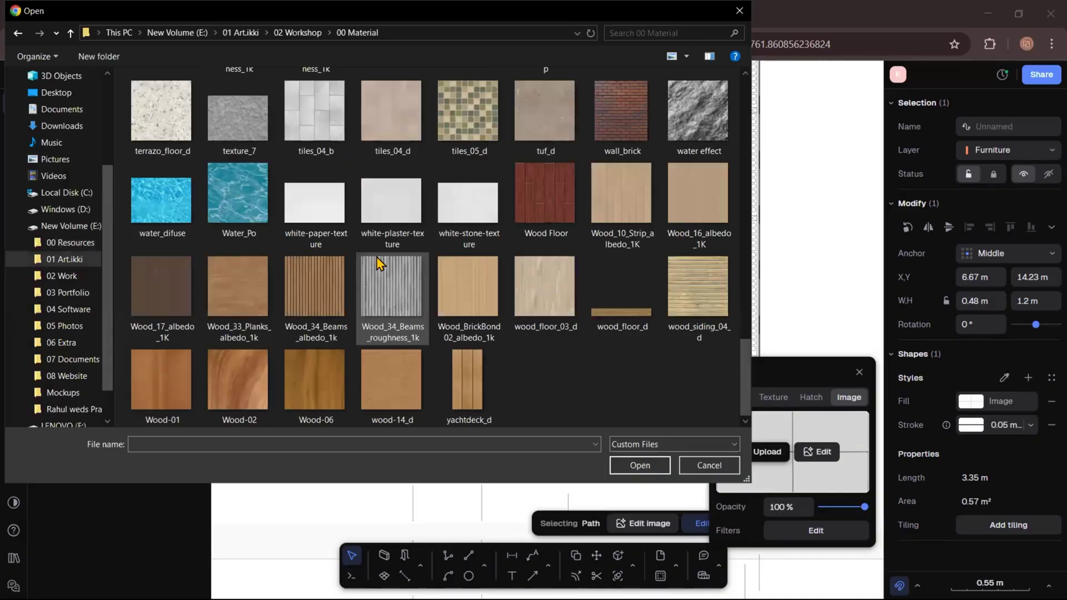
pyautogui.click(703, 197)
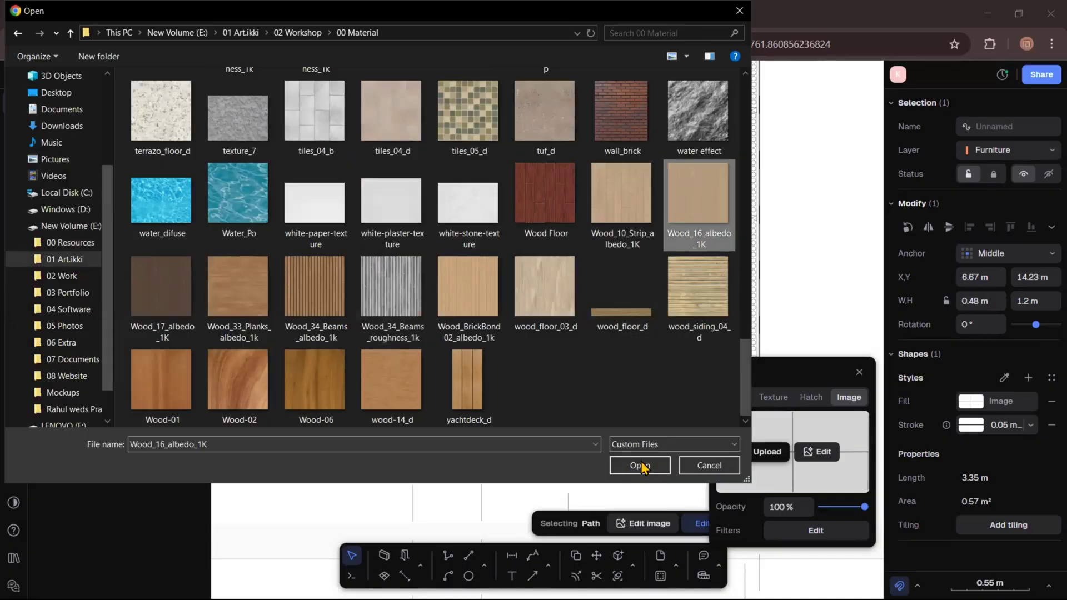
pyautogui.click(640, 466)
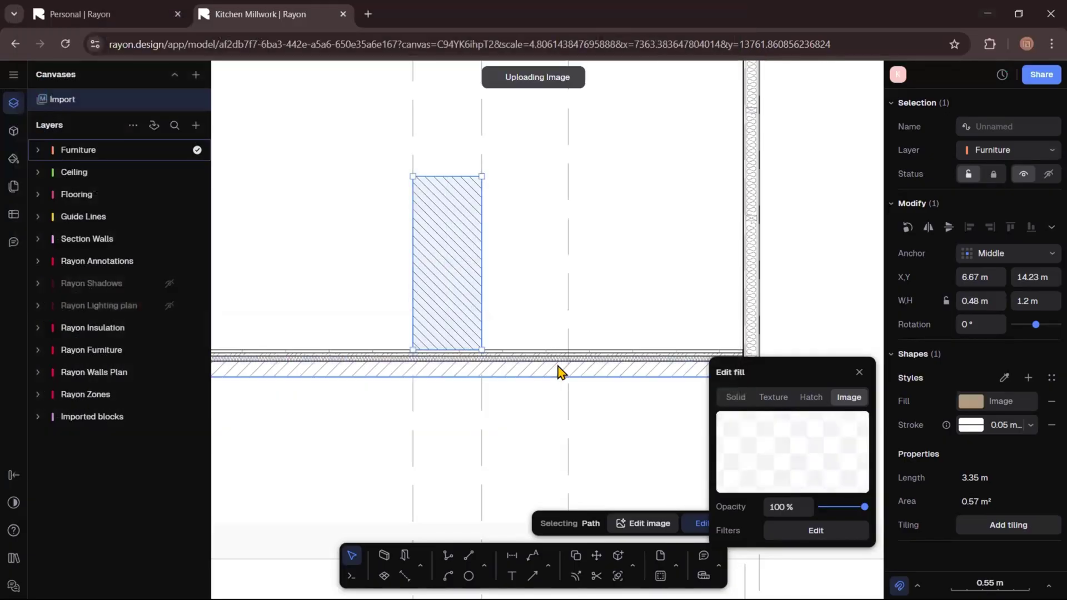
pyautogui.click(630, 257)
# - Begin a new polyline on the Furniture layer with its stroke color set to black 000000
pyautogui.scroll(-3, 599, 360)
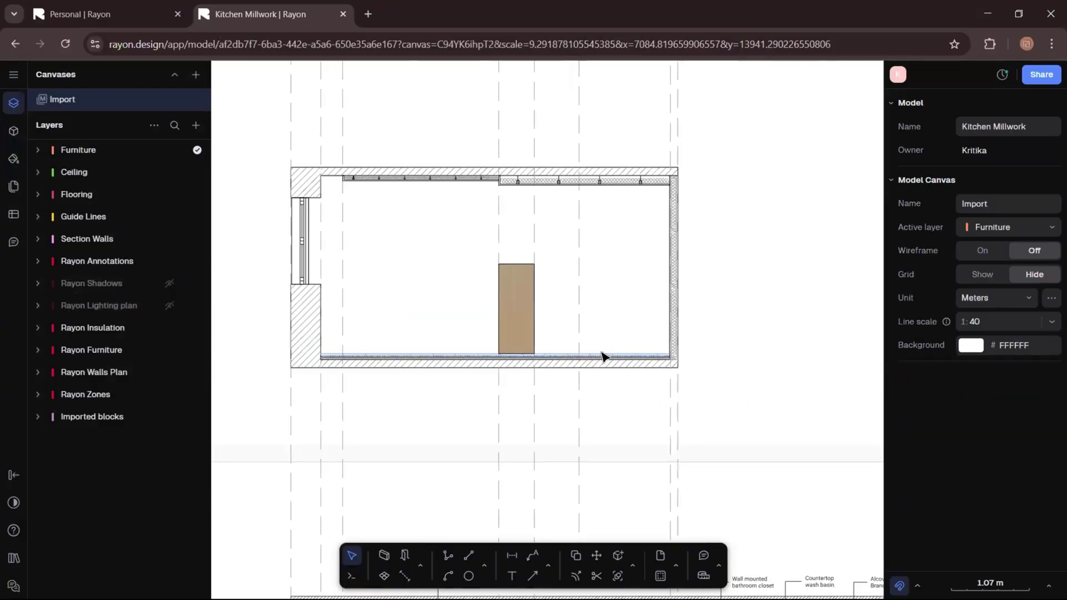
pyautogui.scroll(4, 578, 356)
pyautogui.click(448, 555)
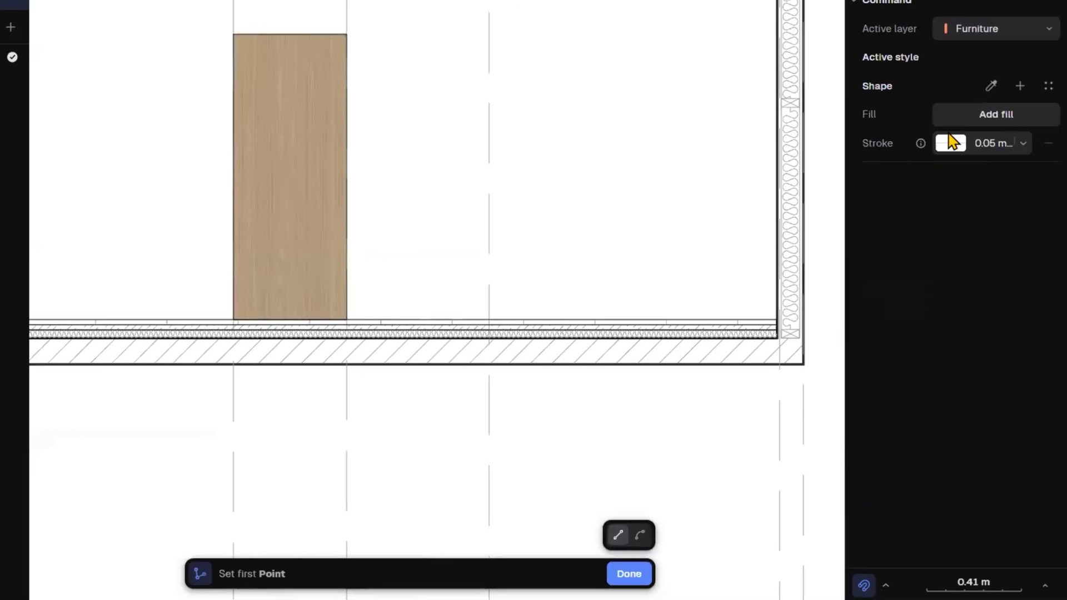
pyautogui.click(951, 143)
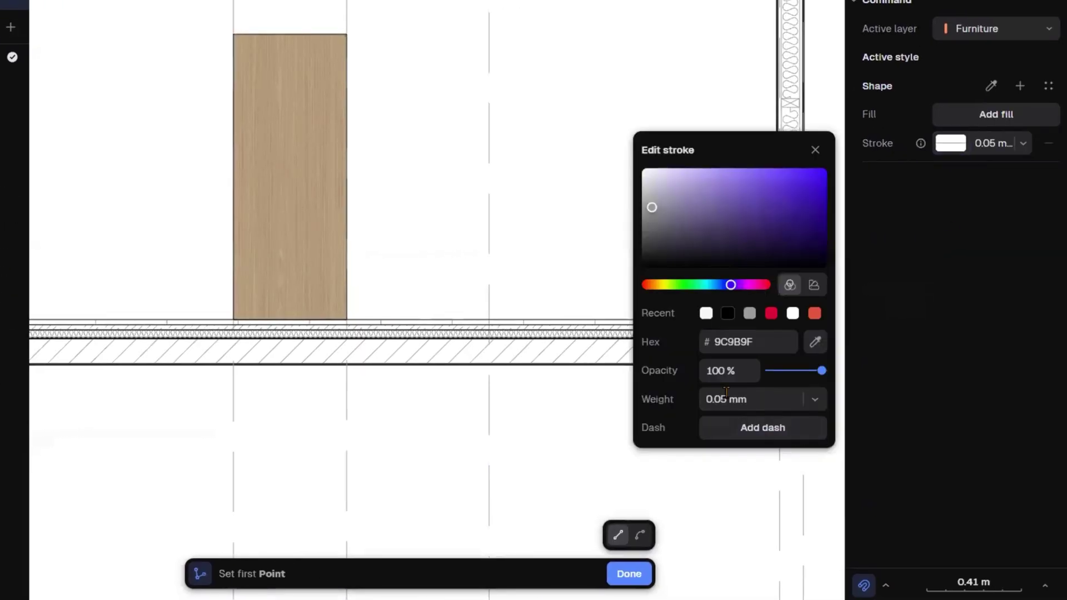
pyautogui.click(728, 314)
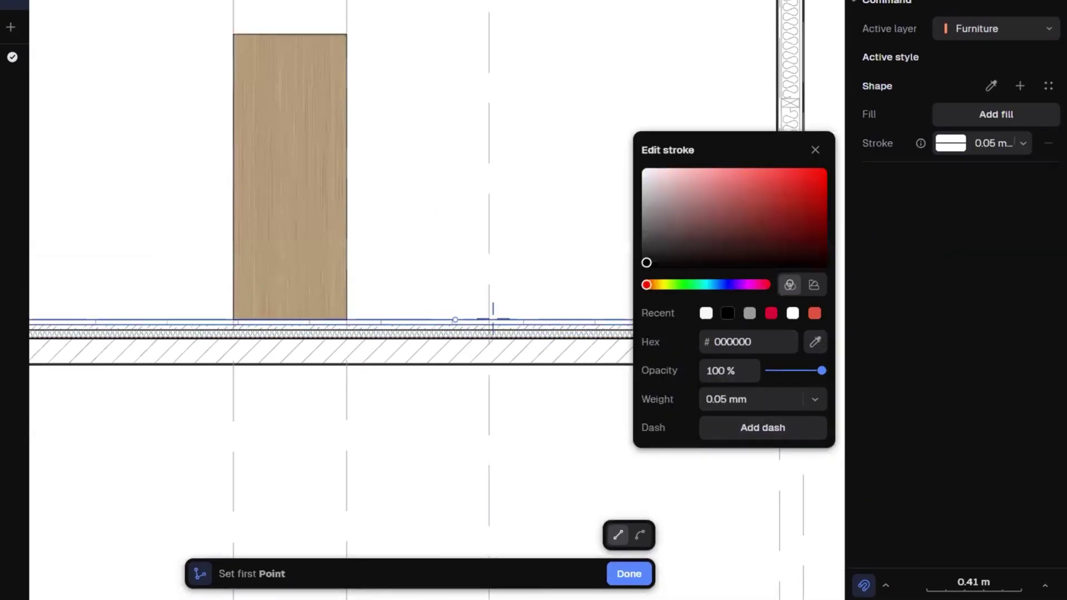
# - Draw a closed rectangular outline about 0.6 by 0.99 m on the floor between the wood panel and the next guide line
pyautogui.scroll(5, 489, 320)
pyautogui.click(490, 329)
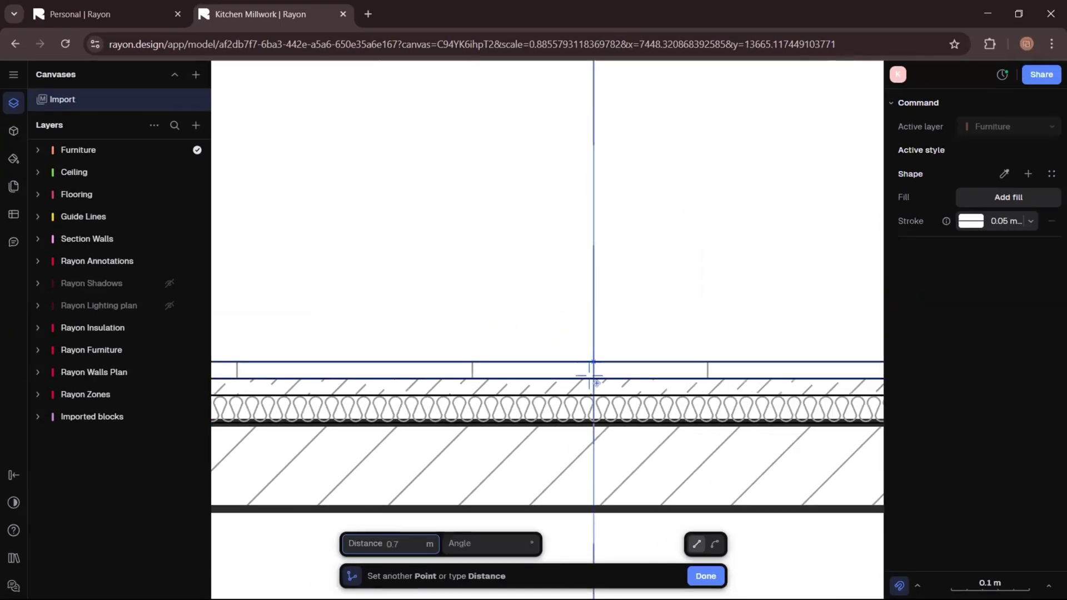
pyautogui.scroll(-5, 594, 373)
pyautogui.click(592, 165)
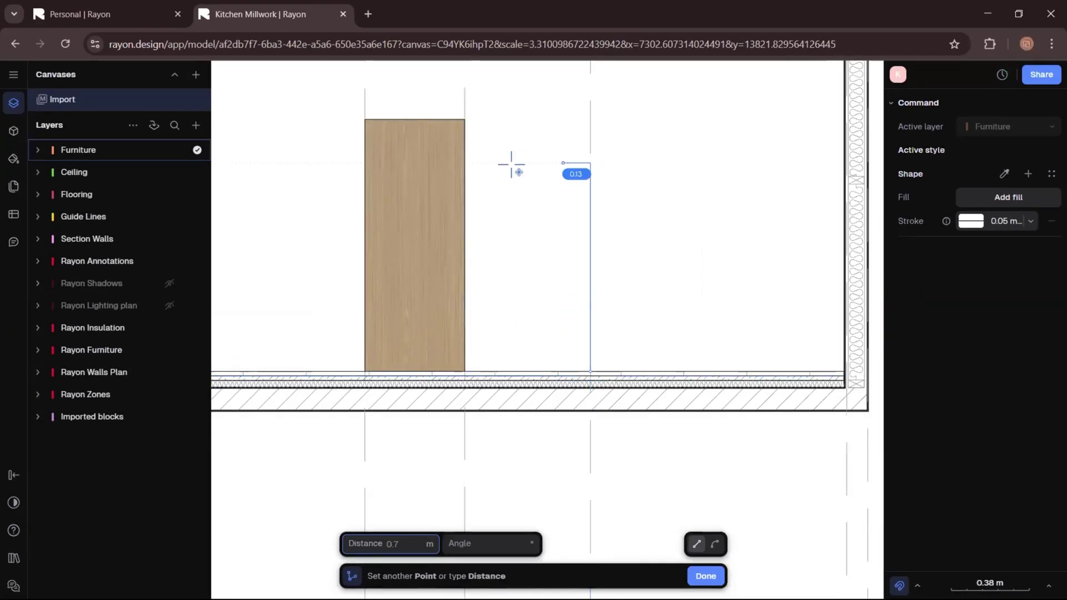
pyautogui.scroll(3, 472, 389)
pyautogui.click(465, 362)
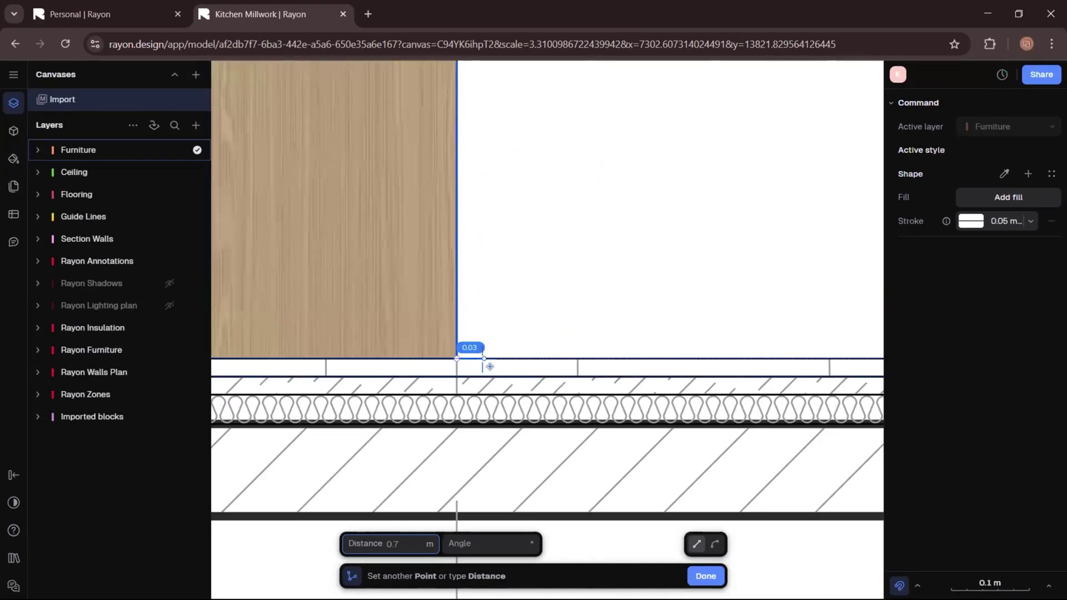
pyautogui.scroll(-4, 488, 364)
pyautogui.click(608, 356)
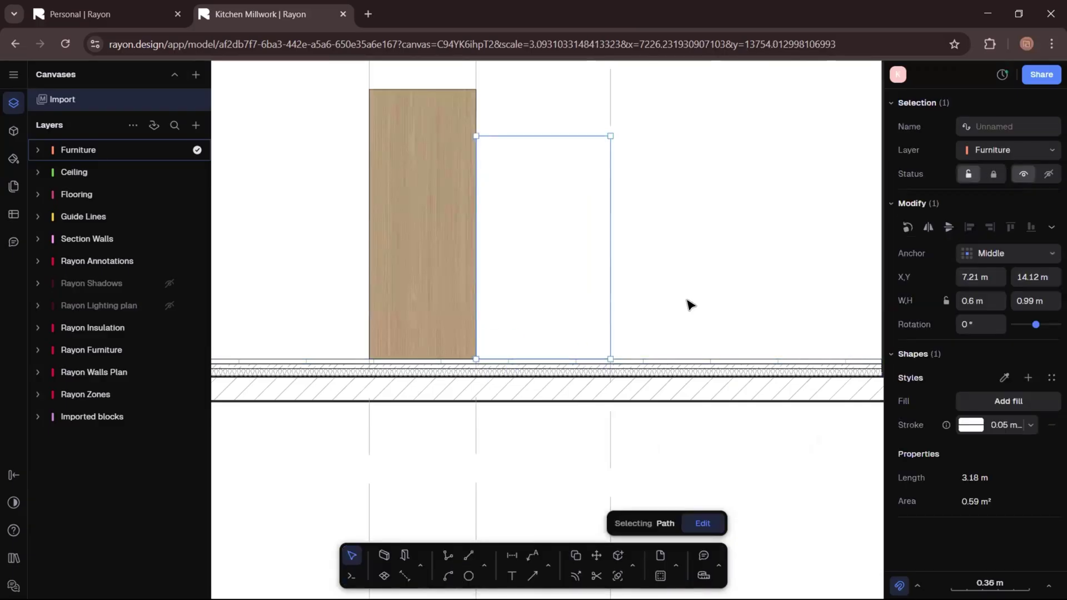
# - Fill the new rectangle beside the wood panel with a glossy white image texture
pyautogui.click(1009, 401)
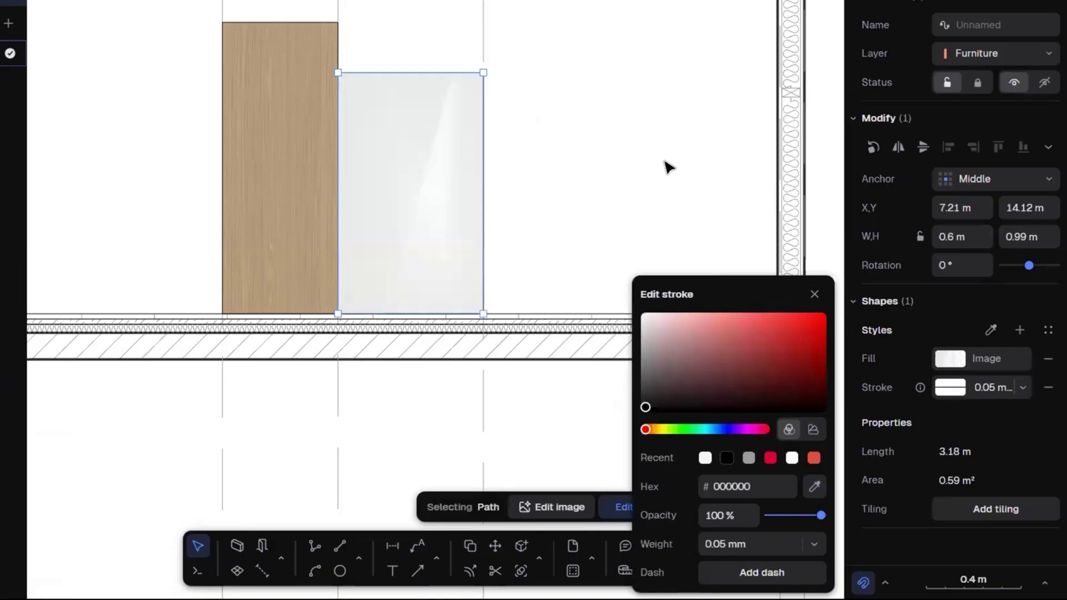
pyautogui.click(666, 162)
pyautogui.scroll(-4, 392, 167)
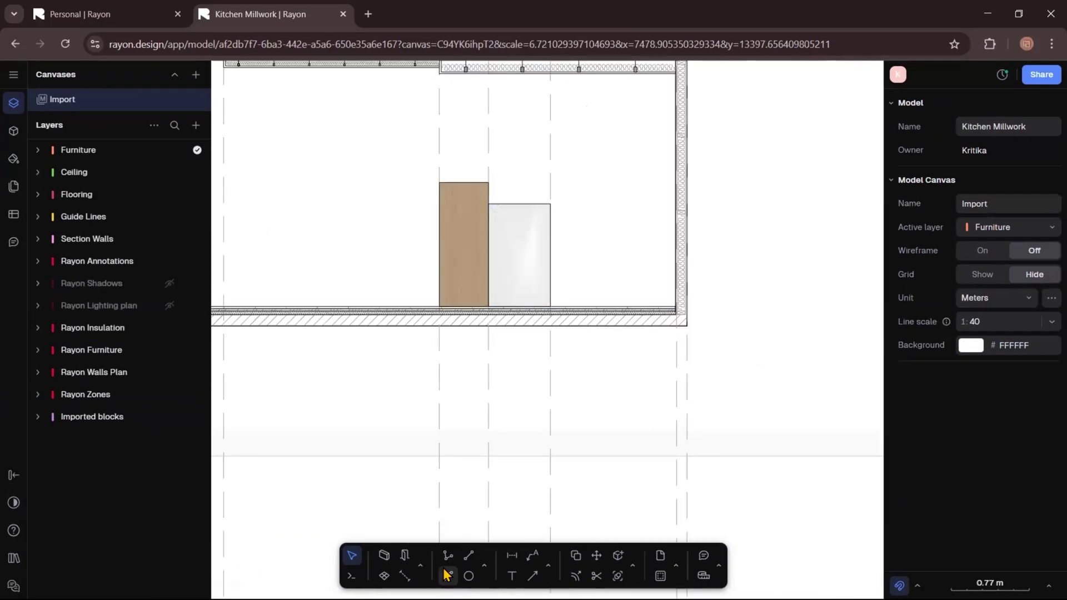
# - Draw the countertop's top line from the glossy panel's upper corner to the wall, plus a 0.02 m vertical tick at that corner
pyautogui.press('l')
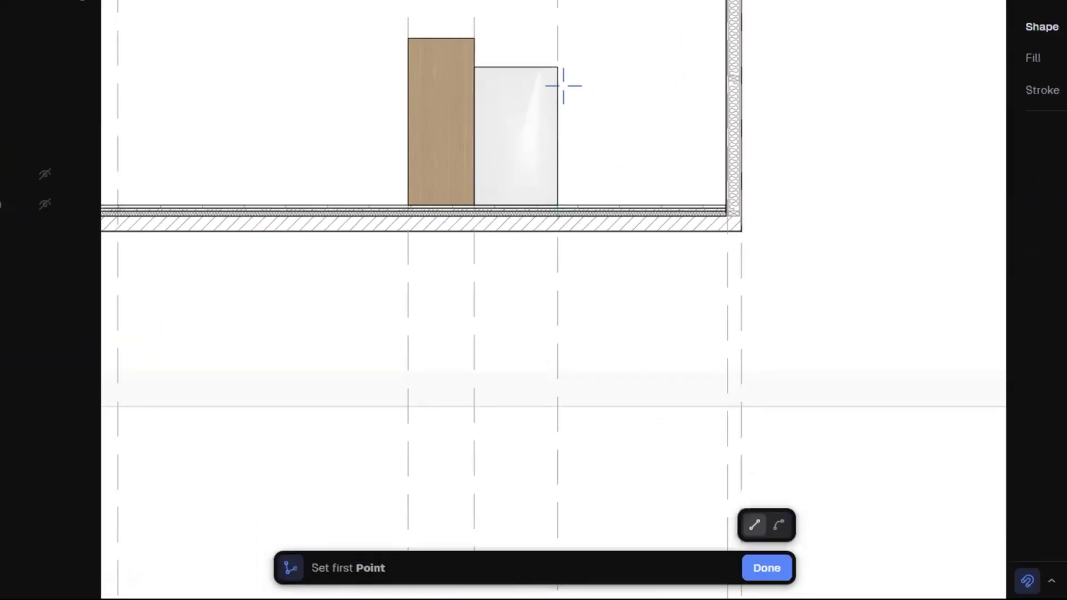
pyautogui.click(550, 204)
pyautogui.scroll(3, 654, 211)
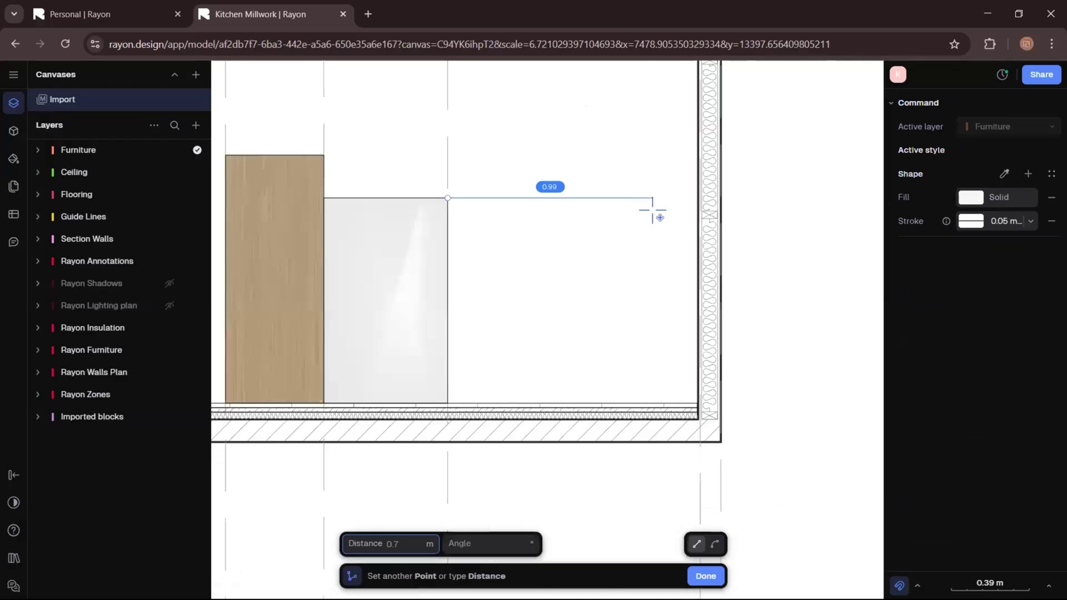
pyautogui.click(698, 198)
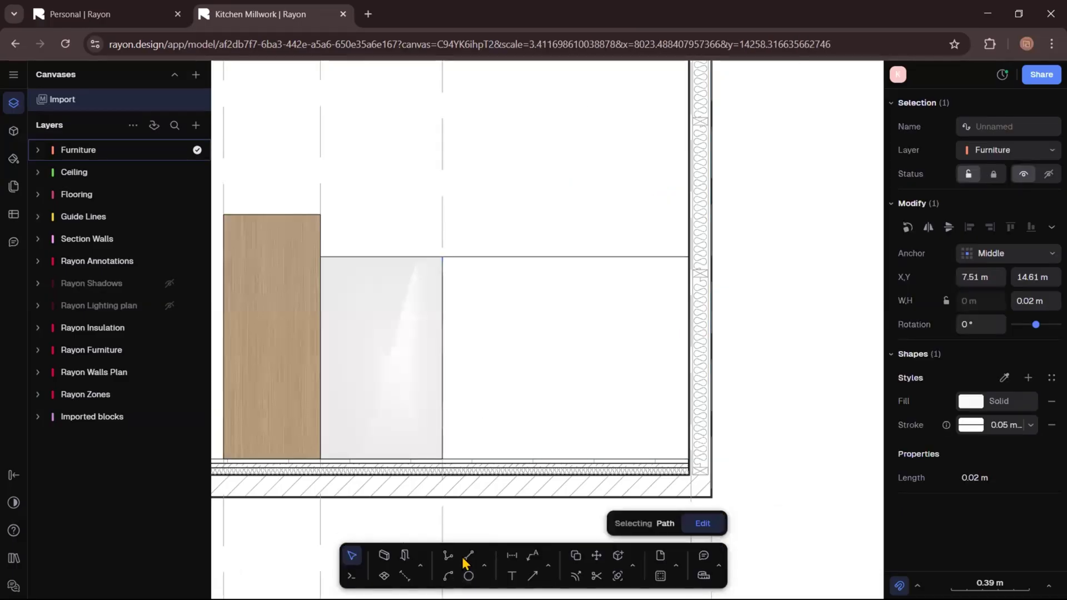
# - Draw a second horizontal line from the tick's lower end to the wall, parallel to the countertop's top line
pyautogui.click(469, 556)
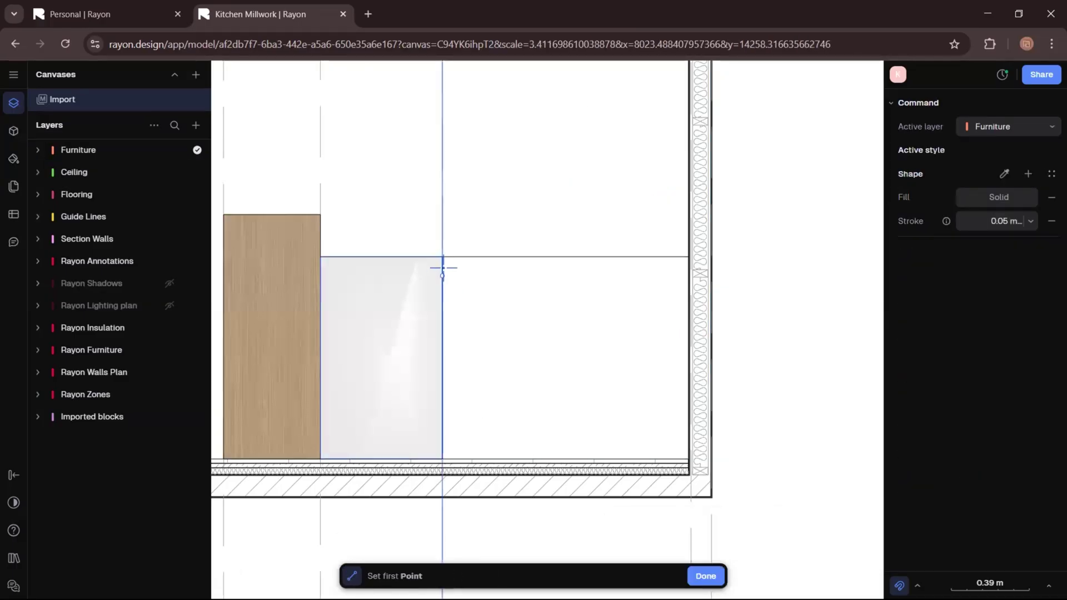
pyautogui.scroll(3, 441, 268)
pyautogui.click(440, 259)
pyautogui.scroll(-5, 439, 263)
pyautogui.scroll(8, 569, 266)
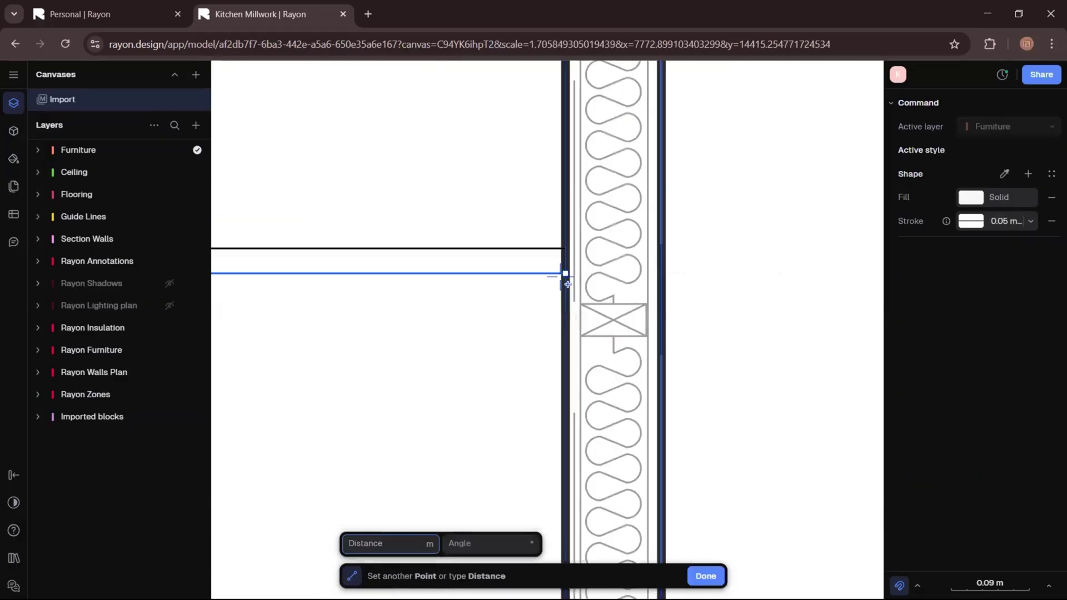
pyautogui.click(579, 266)
pyautogui.scroll(-8, 645, 232)
pyautogui.click(591, 274)
# - Draw a third horizontal line from the glossy panel's edge to the wall, slightly below the second countertop line
pyautogui.scroll(5, 497, 242)
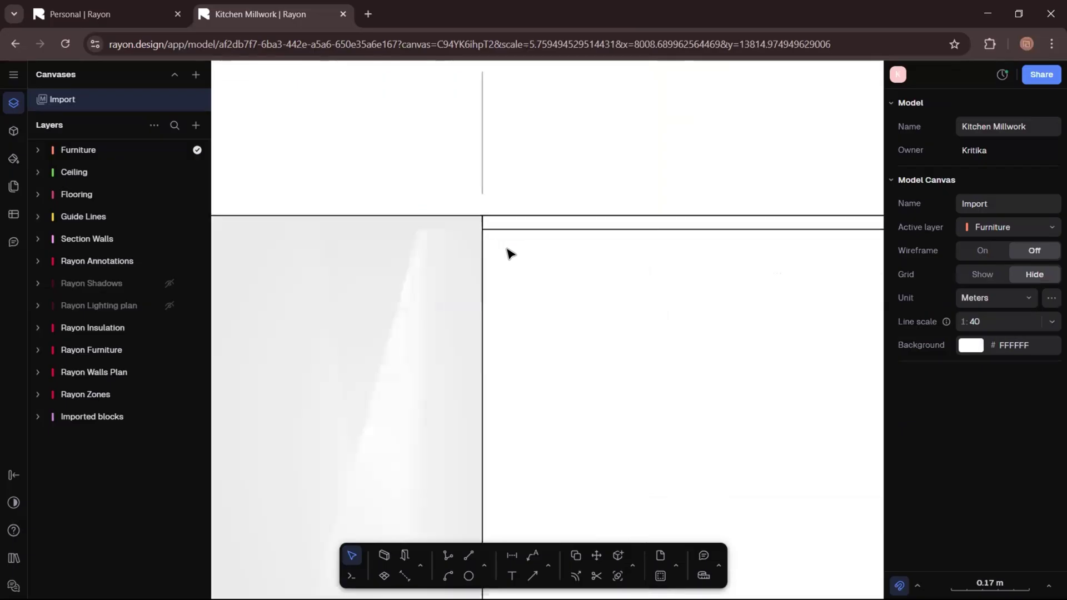
pyautogui.click(469, 555)
pyautogui.scroll(3, 478, 234)
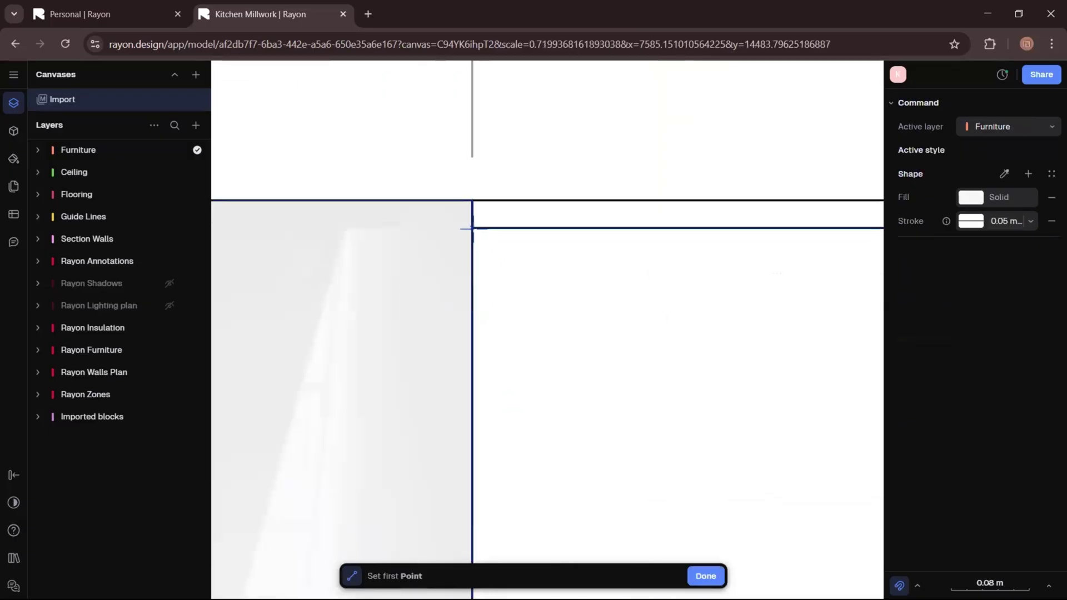
pyautogui.click(472, 262)
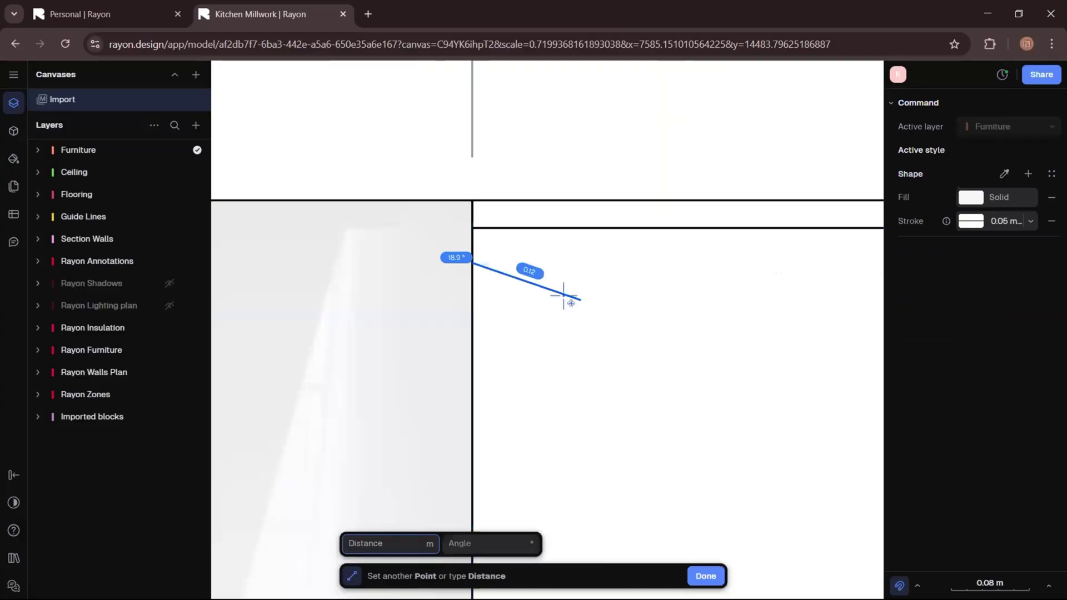
pyautogui.scroll(-5, 586, 279)
pyautogui.scroll(4, 586, 264)
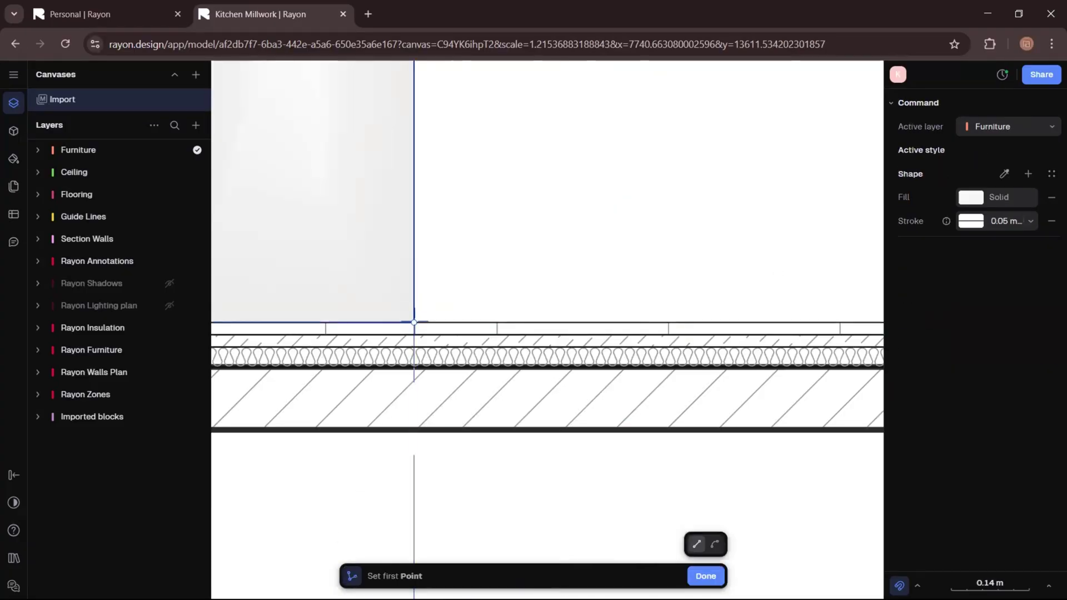
# - Draw a closed low plinth outline on the floor, spanning from the glossy panel's bottom corner to the wall
pyautogui.click(414, 322)
pyautogui.write('0.7')
pyautogui.click(416, 236)
pyautogui.scroll(-5, 417, 237)
pyautogui.scroll(5, 628, 241)
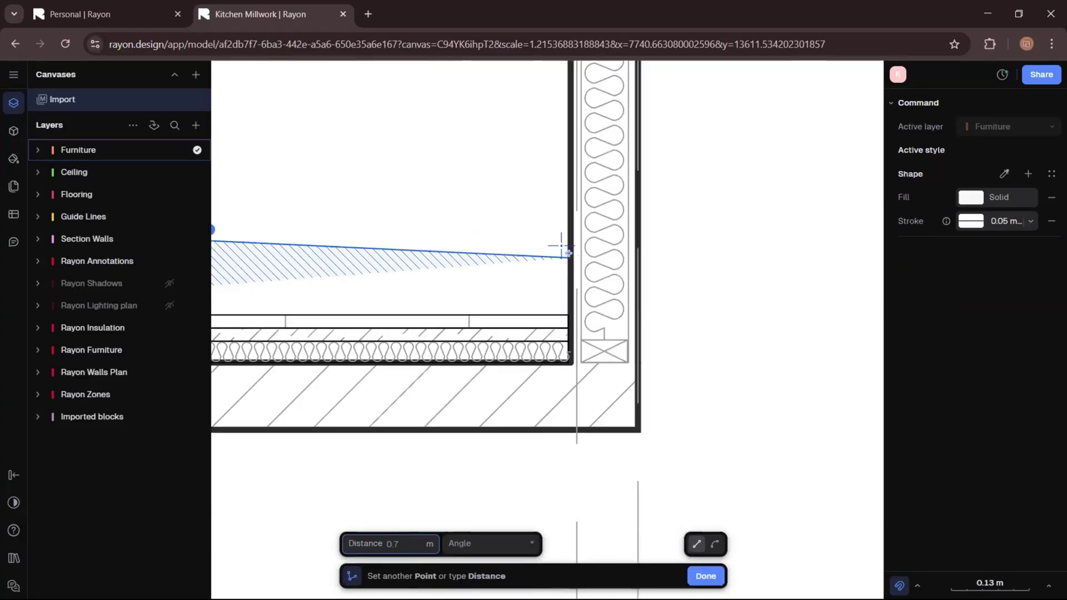
pyautogui.click(570, 223)
pyautogui.click(571, 314)
pyautogui.scroll(-5, 636, 272)
pyautogui.scroll(4, 414, 281)
pyautogui.click(448, 313)
# - Draw the base cabinet rectangle between the lowest countertop line and the plinth, from the glossy panel to the wall
pyautogui.click(485, 566)
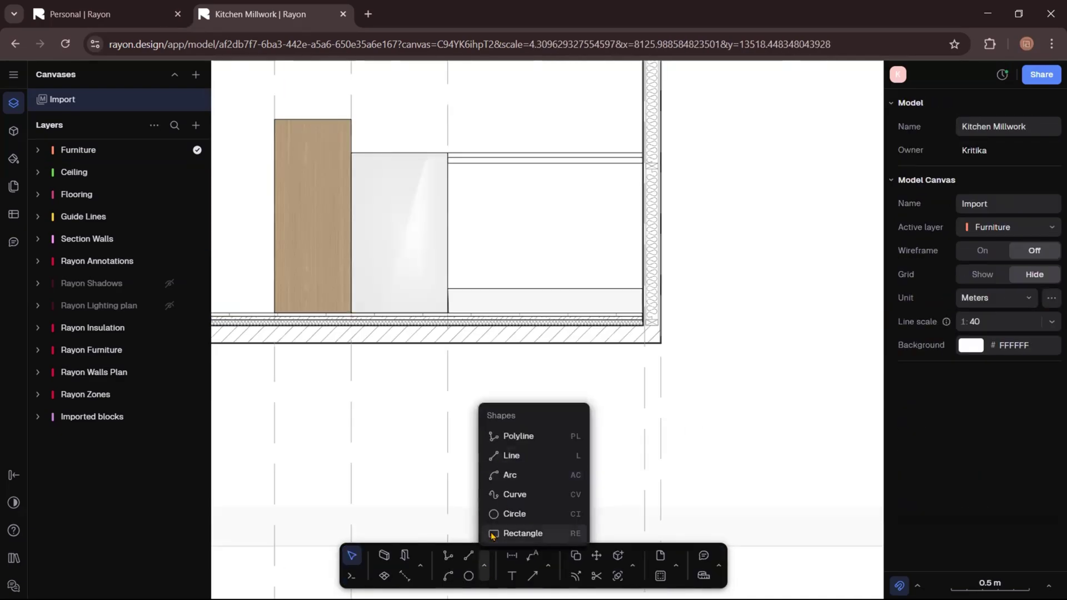
pyautogui.click(507, 528)
pyautogui.click(448, 162)
pyautogui.click(643, 288)
pyautogui.press('Escape')
# - Draw a 0.78 m vertical line along the base cabinet's edge next to the glossy panel, from its top to the plinth
pyautogui.press('l')
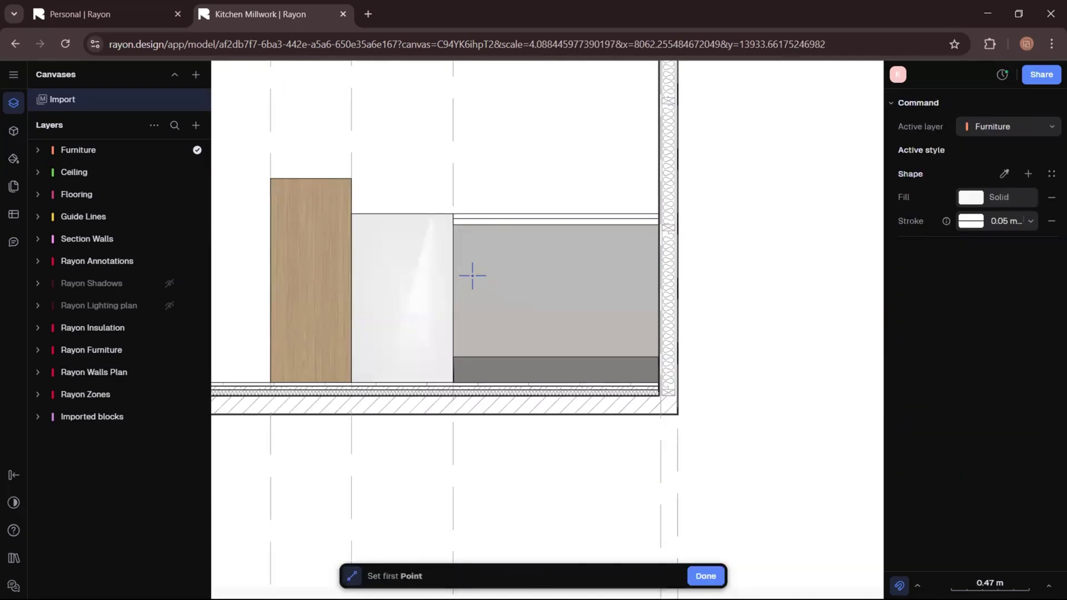
pyautogui.scroll(4, 438, 231)
pyautogui.click(435, 217)
pyautogui.click(435, 481)
pyautogui.press('Escape')
pyautogui.scroll(-3, 495, 134)
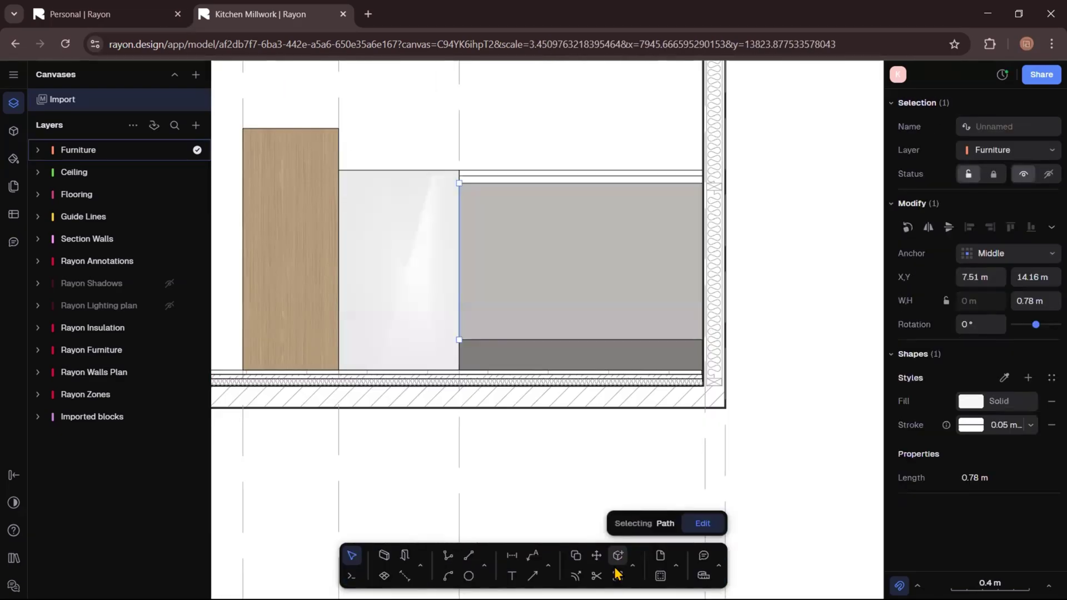
# - Offset the cabinet's vertical edge line twice at 0.42 m spacing toward the wall to divide the base cabinet into doors
pyautogui.click(632, 567)
pyautogui.click(656, 398)
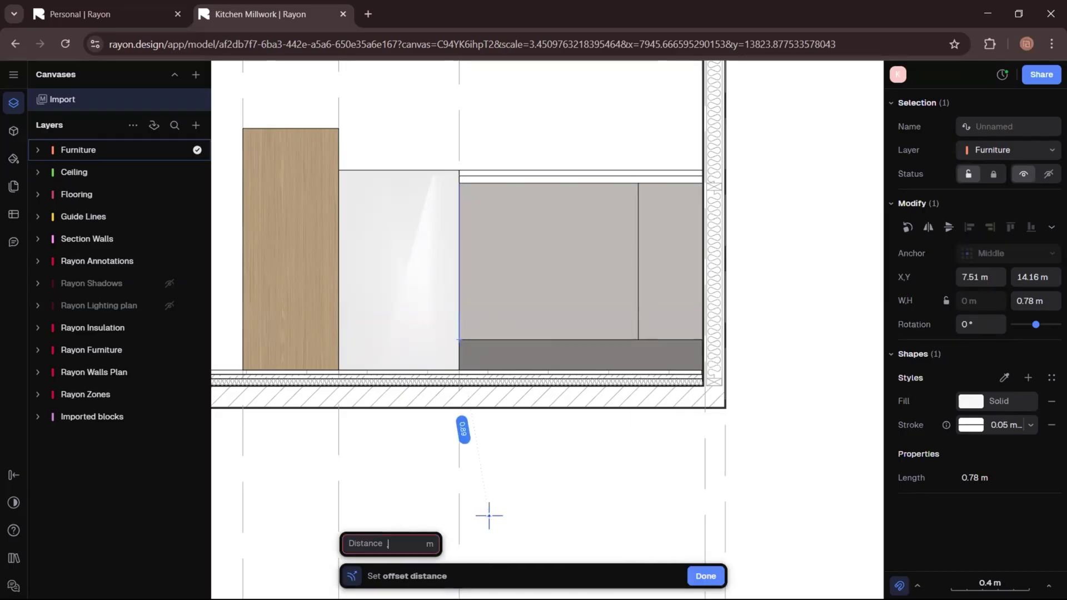
pyautogui.press('Return')
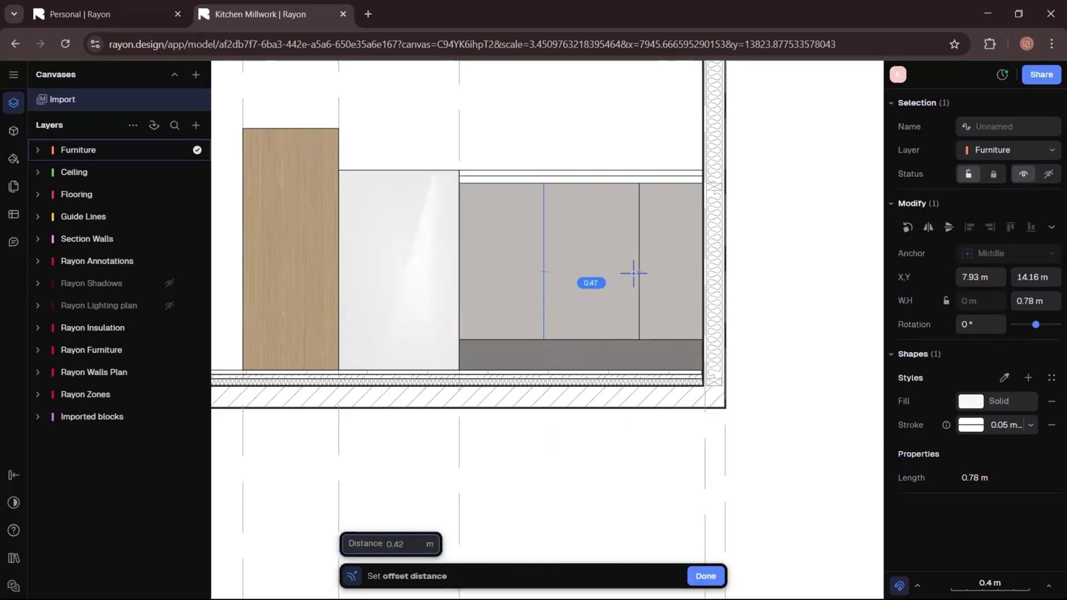
pyautogui.click(628, 275)
pyautogui.press('Escape')
# - Draw a closed zone over the thin strip between the second countertop line and the base cabinet's top, from the glossy panel to the wall
pyautogui.scroll(2, 501, 234)
pyautogui.moveTo(500, 234); pyautogui.dragTo(524, 397, button='middle')
pyautogui.click(384, 574)
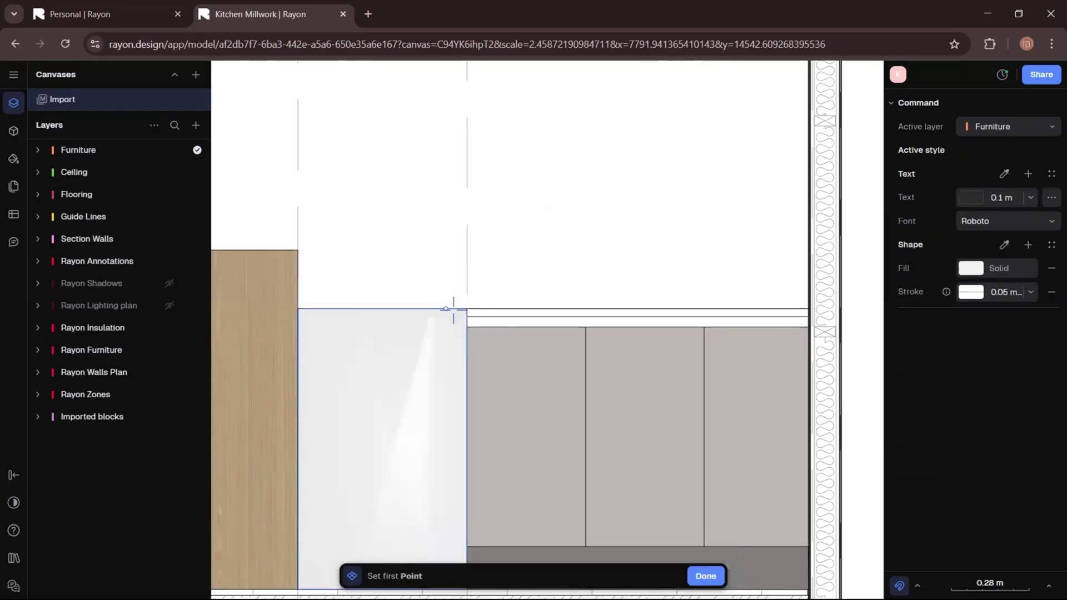
pyautogui.scroll(5, 468, 314)
pyautogui.click(460, 321)
pyautogui.scroll(-3, 372, 370)
pyautogui.scroll(-3, 371, 368)
pyautogui.scroll(5, 597, 365)
pyautogui.scroll(-4, 732, 383)
pyautogui.scroll(2, 769, 374)
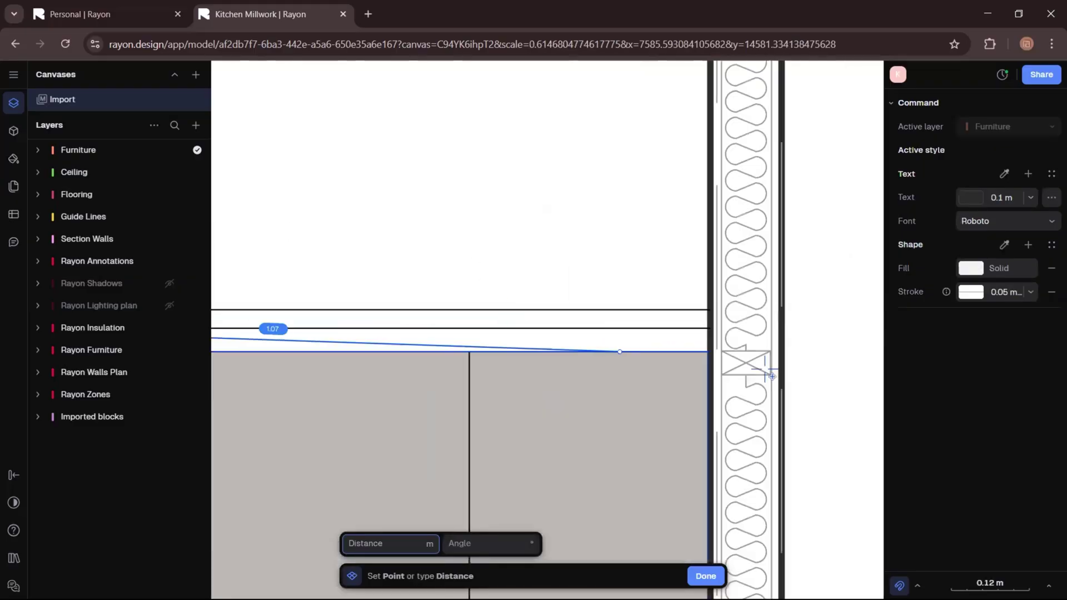
pyautogui.click(711, 328)
pyautogui.click(708, 351)
pyautogui.scroll(-4, 795, 319)
pyautogui.scroll(5, 543, 340)
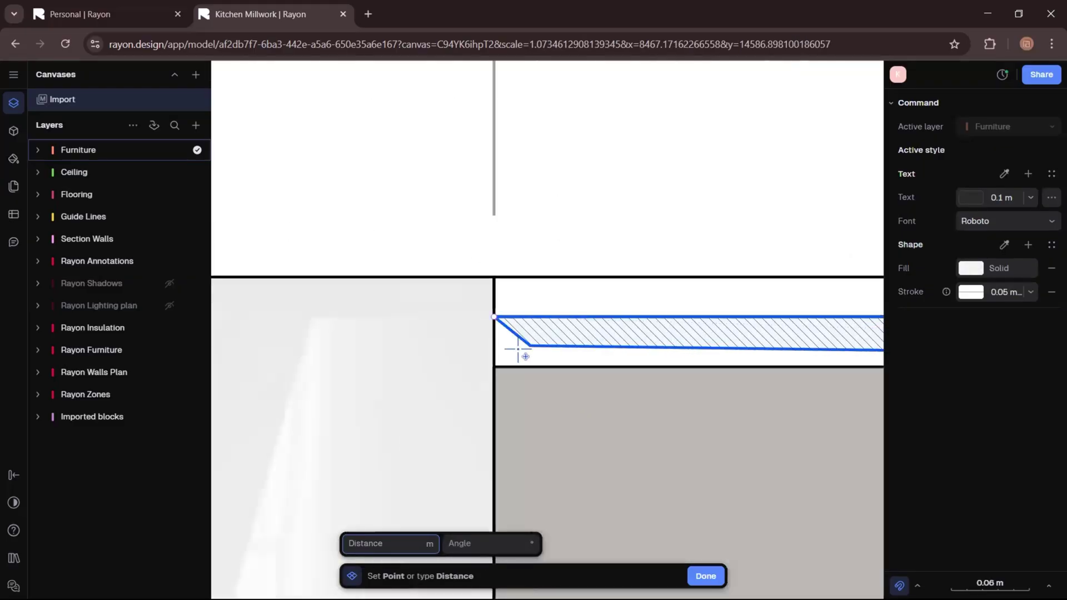
pyautogui.click(494, 366)
pyautogui.scroll(-5, 450, 317)
pyautogui.scroll(5, 452, 325)
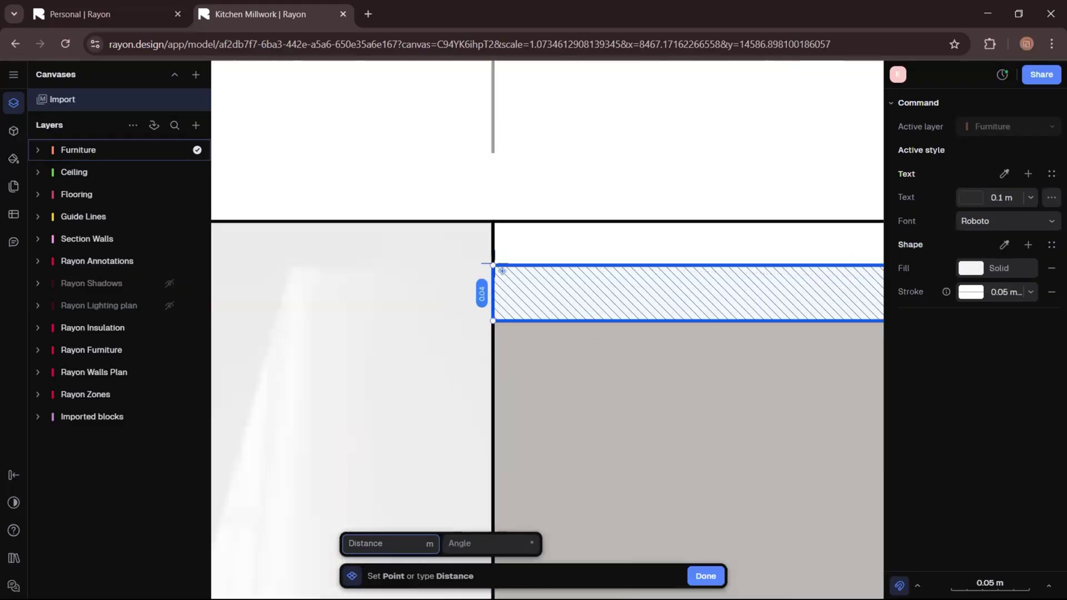
pyautogui.click(493, 267)
pyautogui.scroll(-5, 406, 309)
# - Fill the thin strip zone with a gray recent color and remove its zone tag
pyautogui.click(971, 401)
pyautogui.click(769, 530)
pyautogui.click(698, 305)
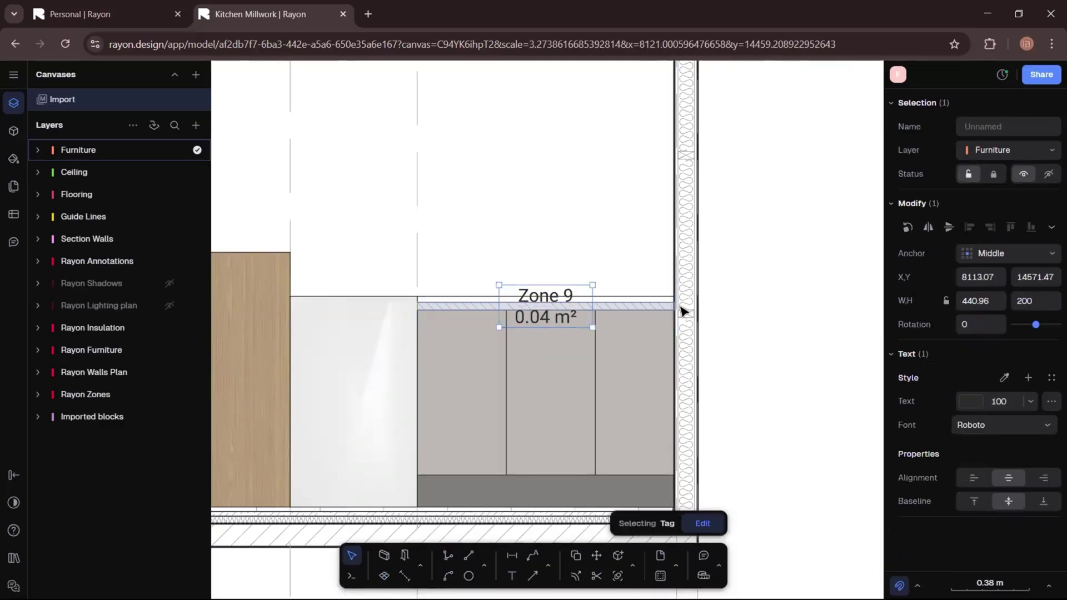
pyautogui.scroll(2, 567, 319)
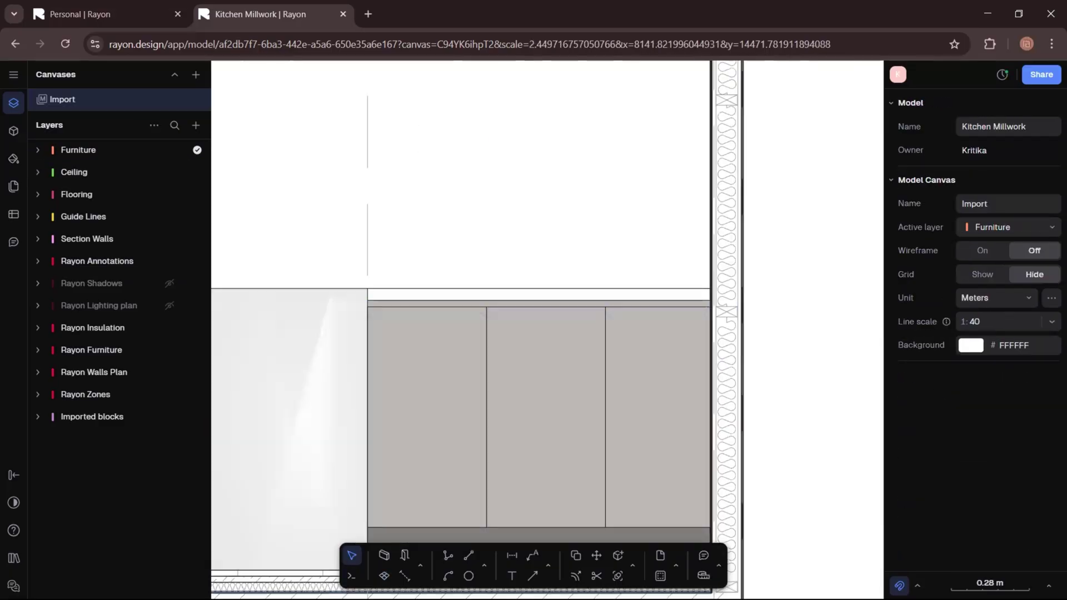
# - Offset the countertop's top line upward to mark the underside of the wall cabinets
pyautogui.click(632, 567)
pyautogui.click(664, 400)
pyautogui.click(542, 289)
pyautogui.click(528, 187)
pyautogui.moveTo(516, 253); pyautogui.dragTo(516, 383, button='middle')
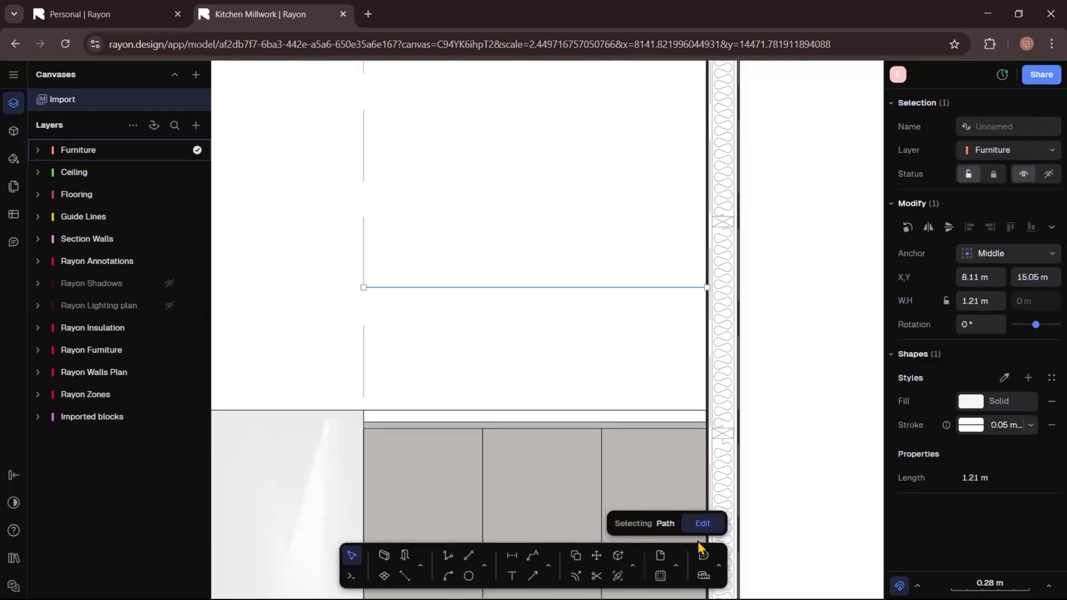
# - Offset the wall cabinet underside line upward by about 0.76 m to just below the dropped ceiling
pyautogui.click(783, 354)
pyautogui.click(540, 288)
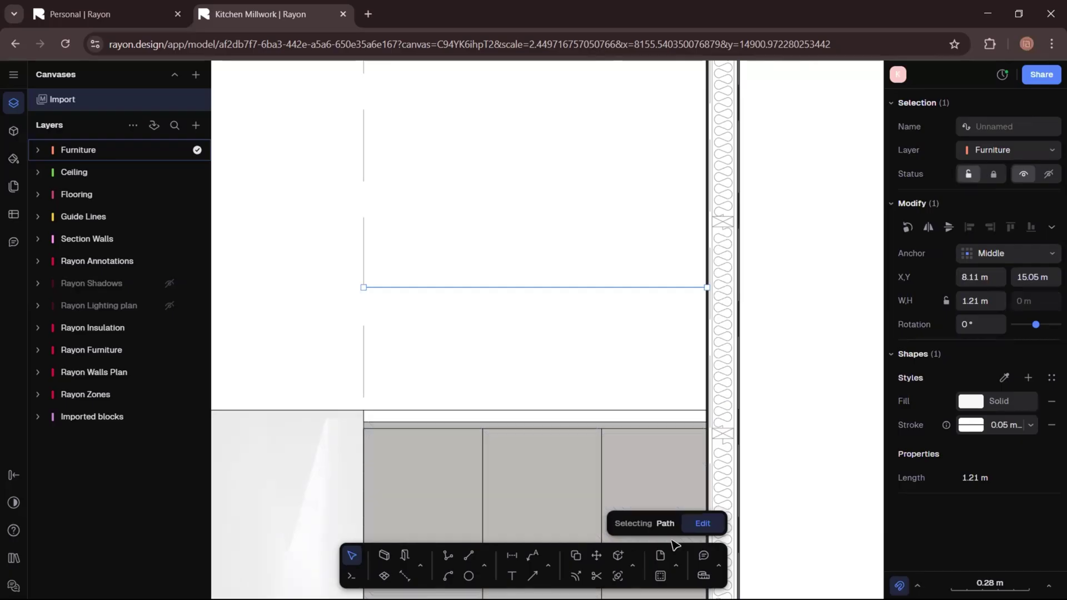
pyautogui.rightClick(663, 464)
pyautogui.click(662, 399)
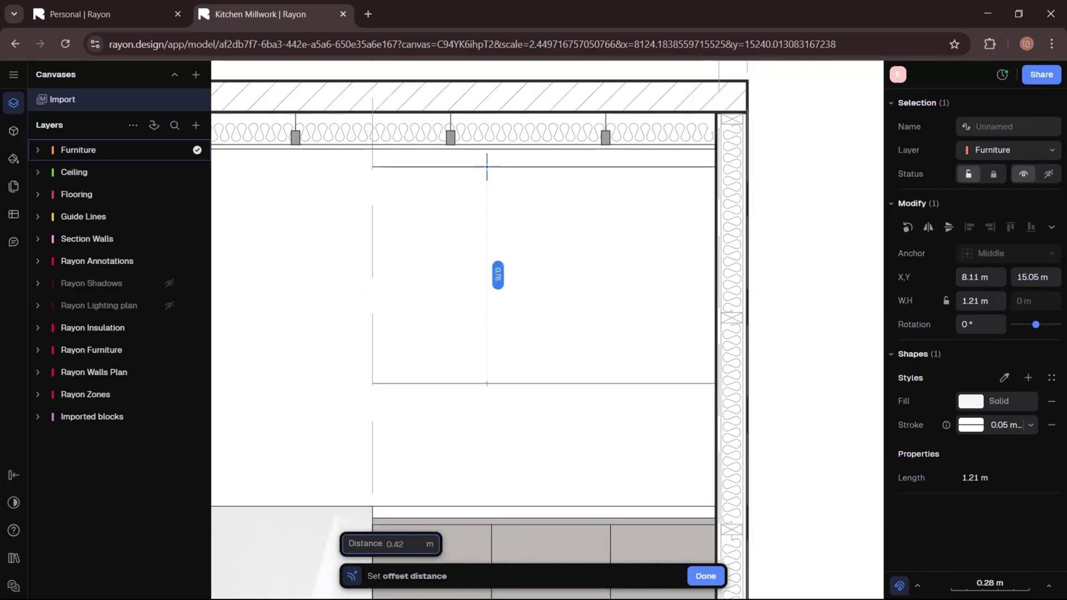
pyautogui.click(487, 169)
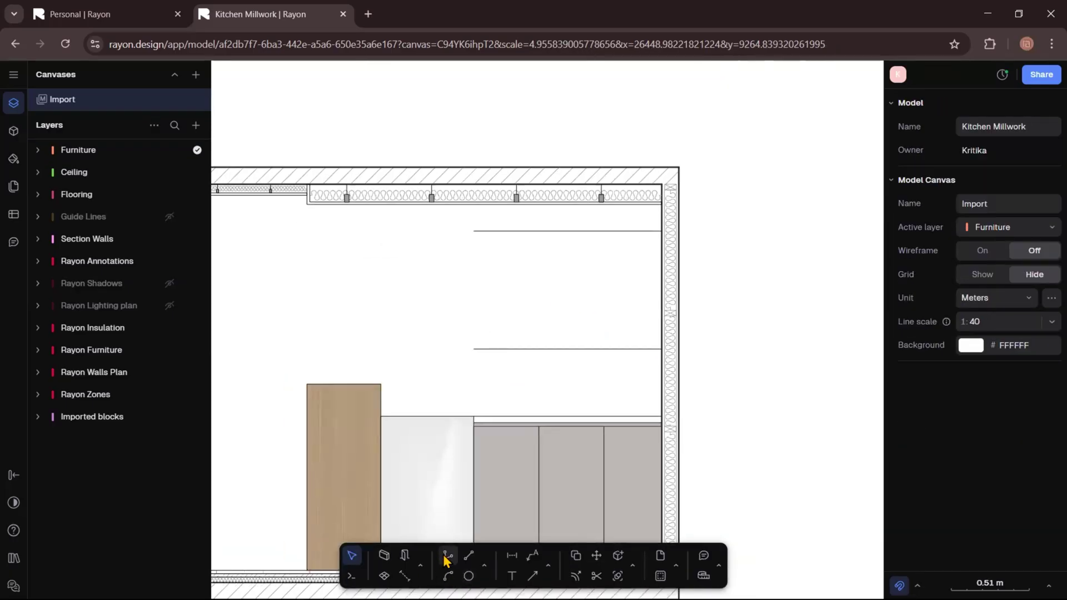
# - Draw a vertical line along the wall's inner face between the wall cabinets' underside line and top line
pyautogui.click(446, 557)
pyautogui.scroll(5, 639, 341)
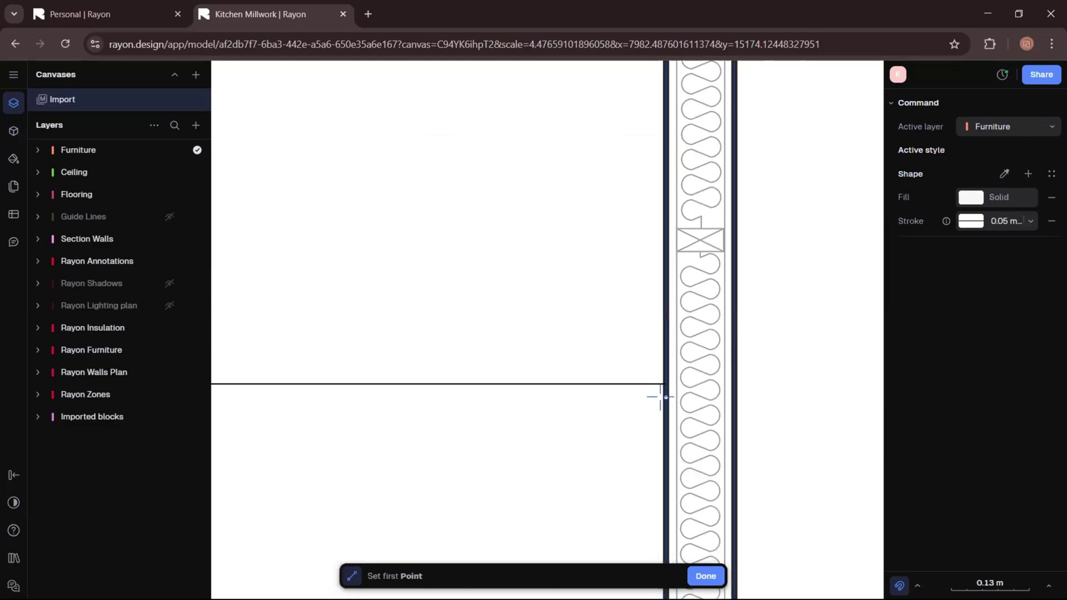
pyautogui.click(661, 349)
pyautogui.scroll(-5, 656, 311)
pyautogui.scroll(4, 659, 306)
pyautogui.click(647, 311)
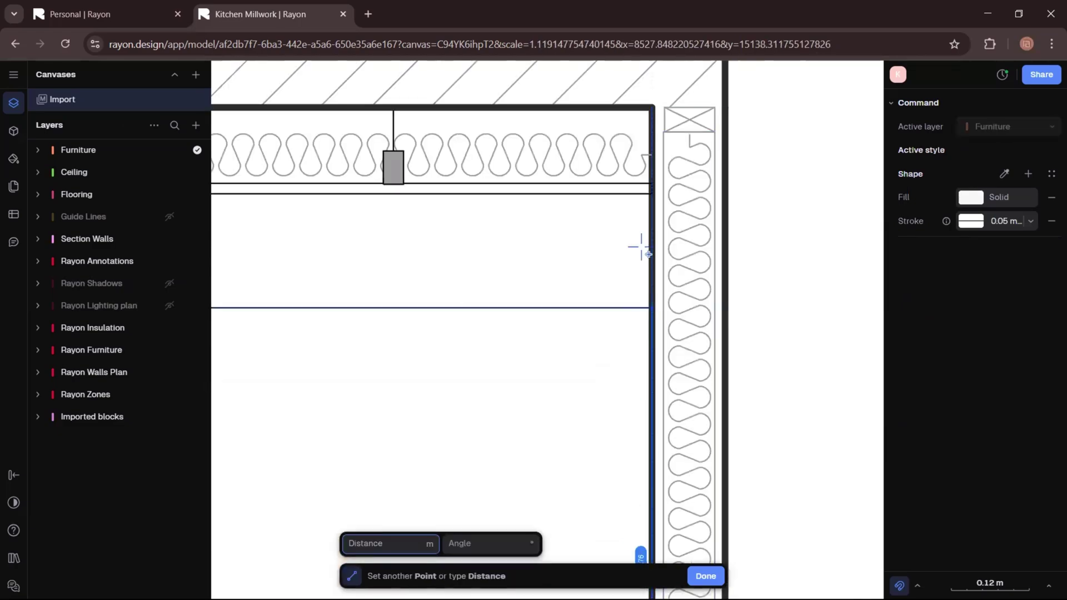
pyautogui.press('Return')
# - Offset the vertical line at the wall by 0.38 m inward to mark the first wall cabinet division
pyautogui.scroll(-2, 647, 244)
pyautogui.click(575, 348)
pyautogui.scroll(-5, 611, 298)
pyautogui.scroll(3, 610, 298)
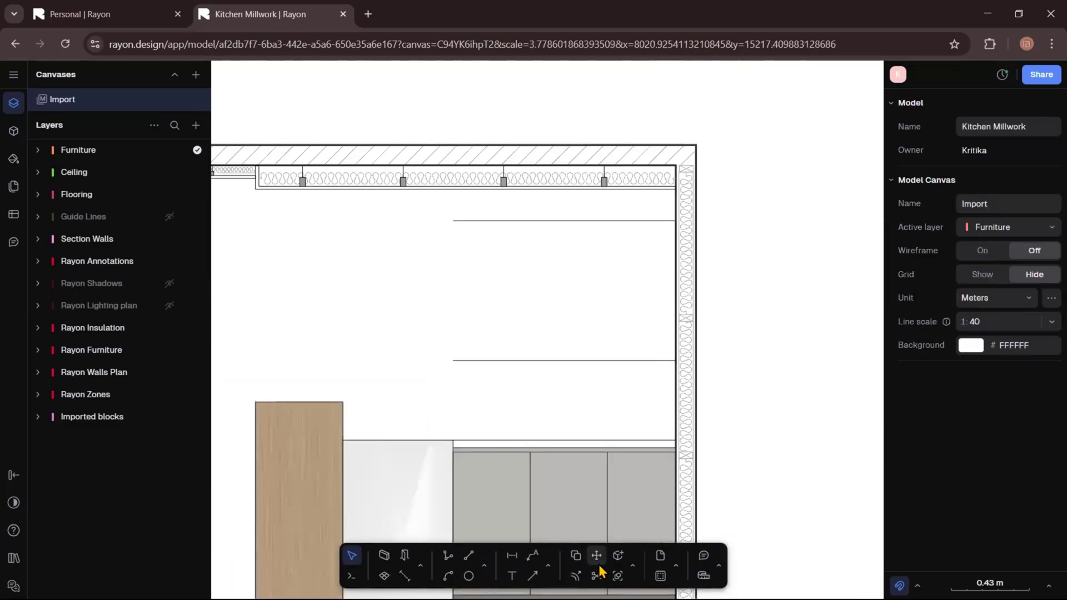
pyautogui.click(633, 568)
pyautogui.click(662, 398)
pyautogui.click(676, 289)
pyautogui.write('.3838')
pyautogui.scroll(-5, 478, 214)
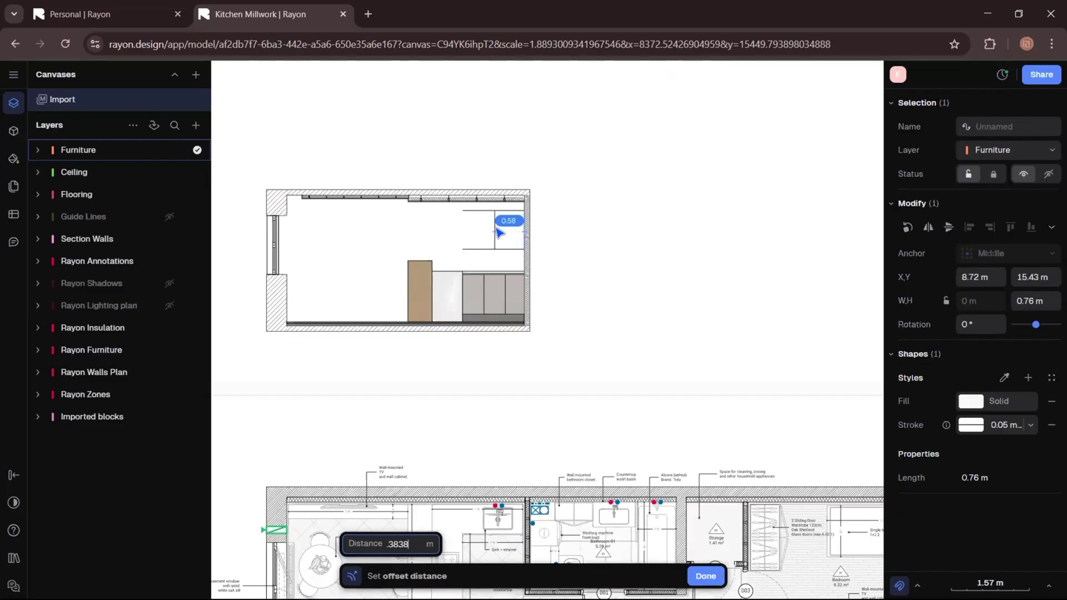
pyautogui.scroll(5, 497, 228)
pyautogui.press('Return')
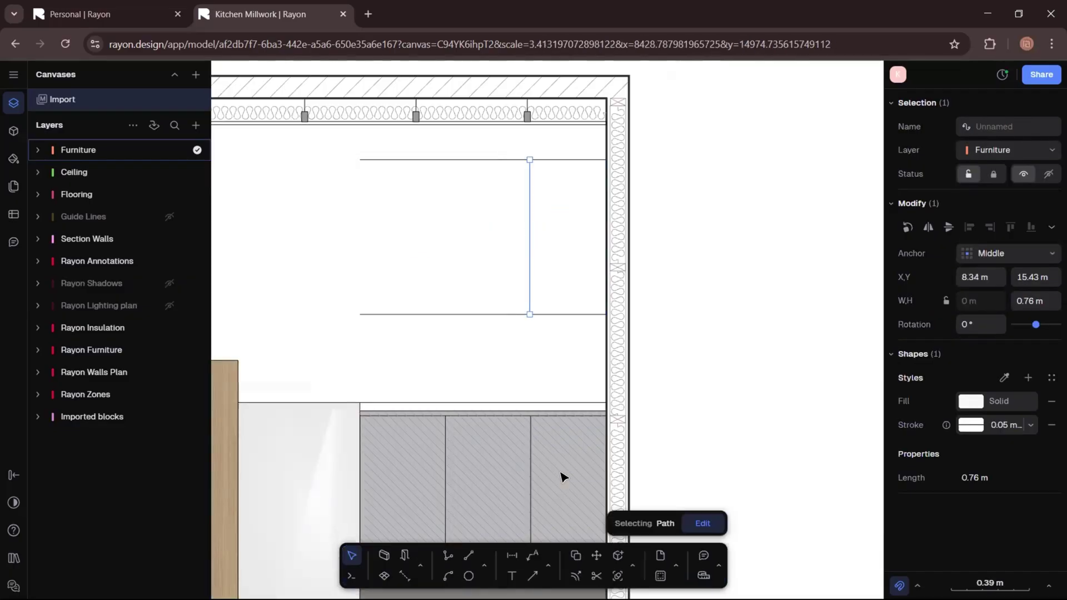
# - Offset the cabinet division line repeatedly away from the wall to add the remaining divisions and the cabinets' outer edge
pyautogui.click(633, 565)
pyautogui.click(661, 398)
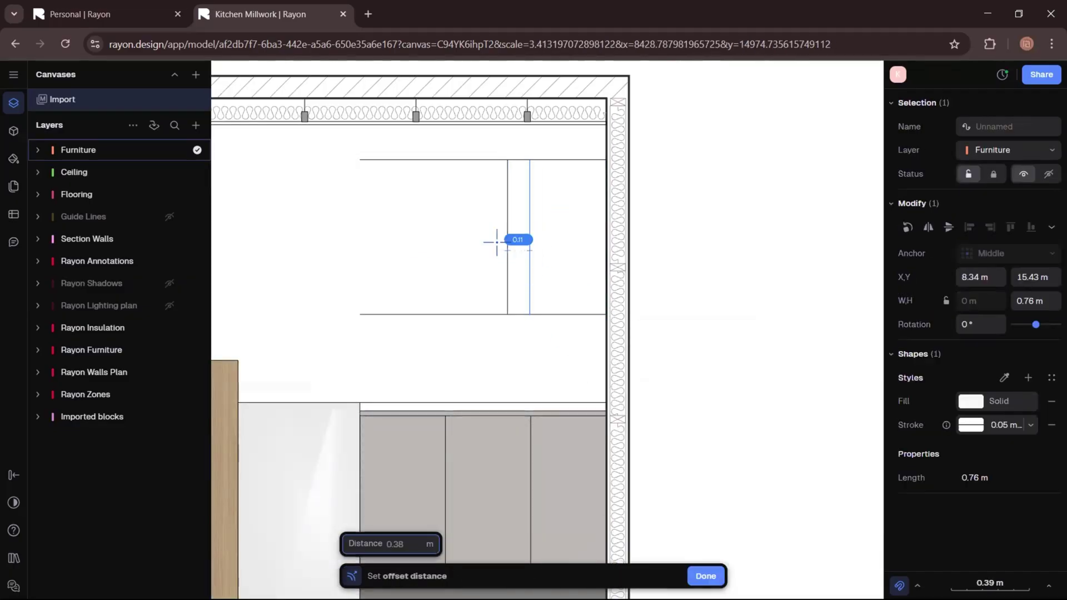
pyautogui.scroll(-3, 451, 233)
pyautogui.click(435, 268)
pyautogui.click(392, 270)
pyautogui.press('Escape')
# - Extend the wall cabinets' underside and top lines to meet the outermost vertical line
pyautogui.scroll(1, 392, 270)
pyautogui.click(467, 311)
pyautogui.moveTo(449, 312); pyautogui.dragTo(412, 312)
pyautogui.click(473, 223)
pyautogui.moveTo(449, 224); pyautogui.dragTo(416, 227)
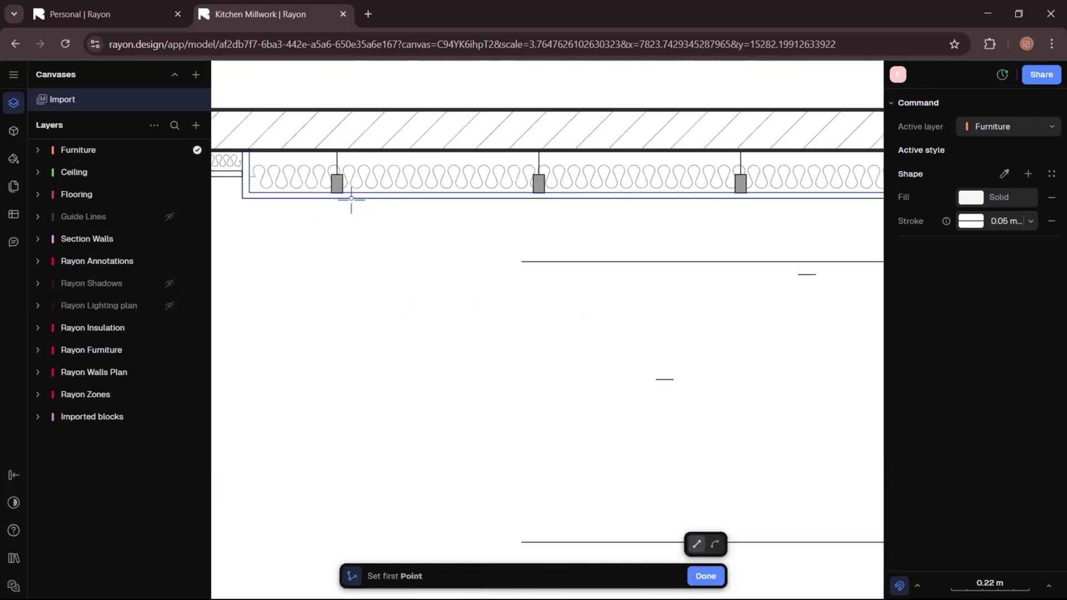
# - Draw a closed rectangular polyline about 0.27 m wide and 0.71 m tall hanging from the dropped ceiling beside the wall cabinets
pyautogui.click(351, 200)
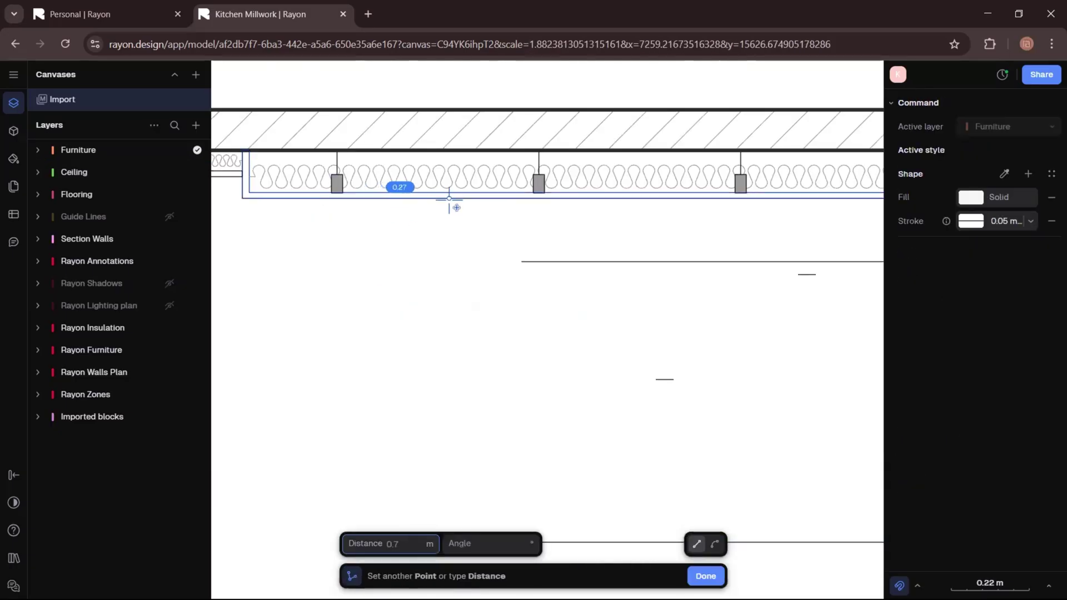
pyautogui.click(449, 198)
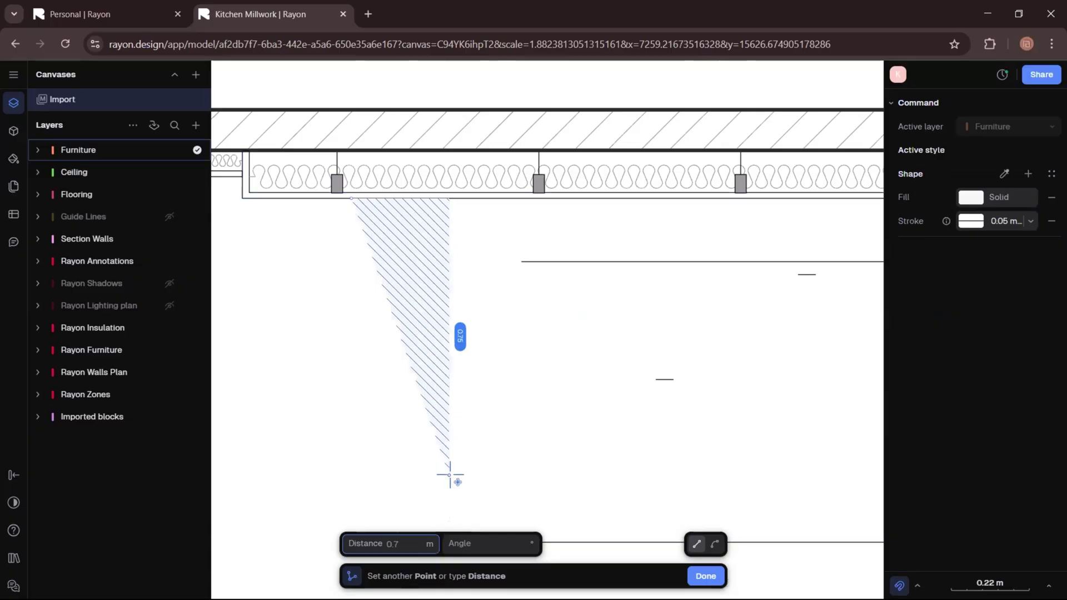
pyautogui.click(451, 463)
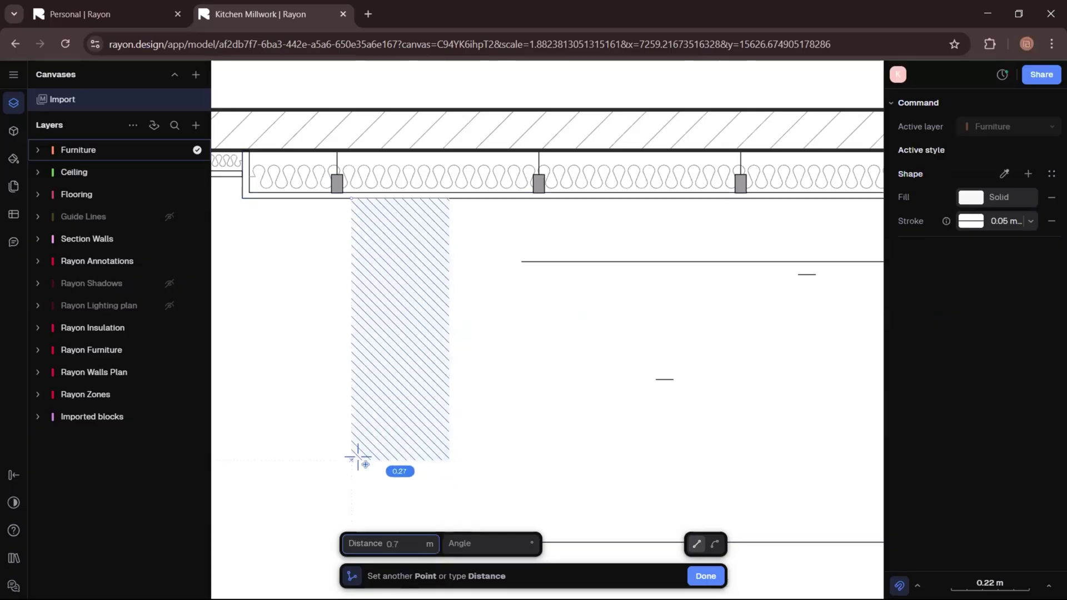
pyautogui.scroll(-5, 445, 244)
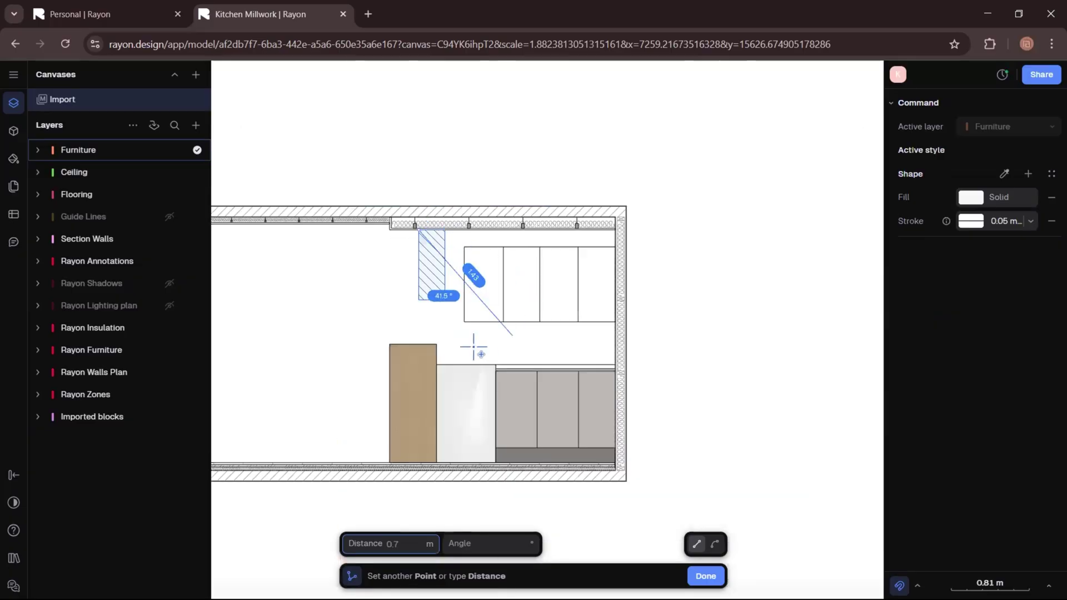
pyautogui.press('Return')
# - Remove the hanging rectangle's fill and move it along the ceiling until it slightly overlaps the wall cabinets
pyautogui.click(1052, 401)
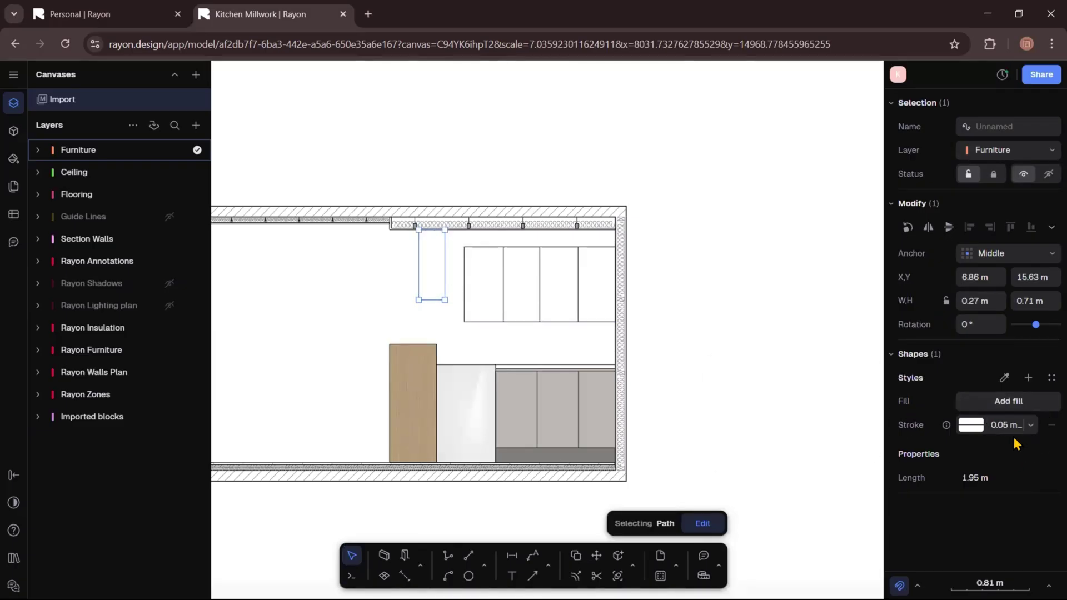
pyautogui.click(744, 341)
pyautogui.scroll(3, 417, 261)
pyautogui.click(419, 255)
pyautogui.moveTo(419, 255); pyautogui.dragTo(468, 259)
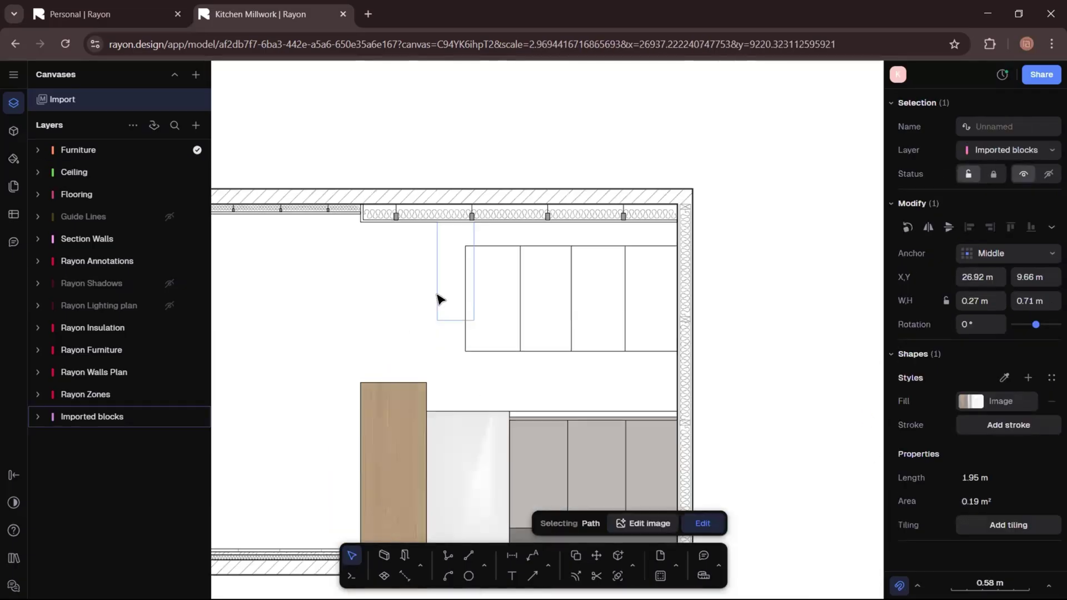
# - Give the hanging rectangle a black stroke and a solid fill in the recent dark gray
pyautogui.click(437, 300)
pyautogui.click(971, 425)
pyautogui.click(787, 483)
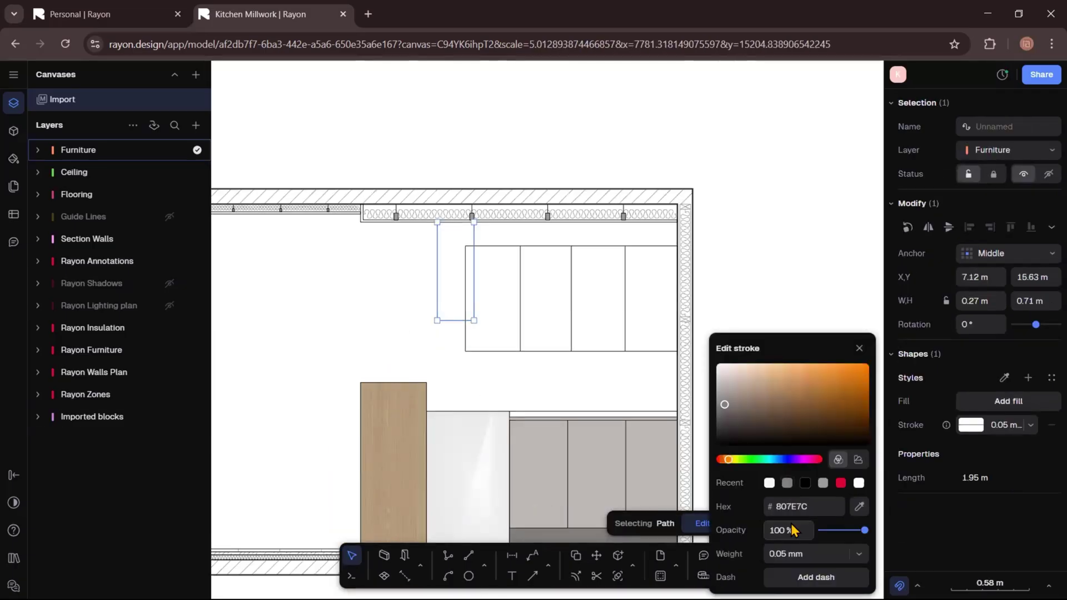
pyautogui.click(806, 484)
pyautogui.click(1008, 402)
pyautogui.click(787, 530)
pyautogui.click(820, 274)
pyautogui.click(819, 274)
# - Draw a closed polyline for a thin panel, about 0.04 m wide and 1.16 m tall, from the wood cabinet's top corner to the dropped ceiling
pyautogui.scroll(-1, 819, 274)
pyautogui.moveTo(655, 289); pyautogui.dragTo(806, 255, button='middle')
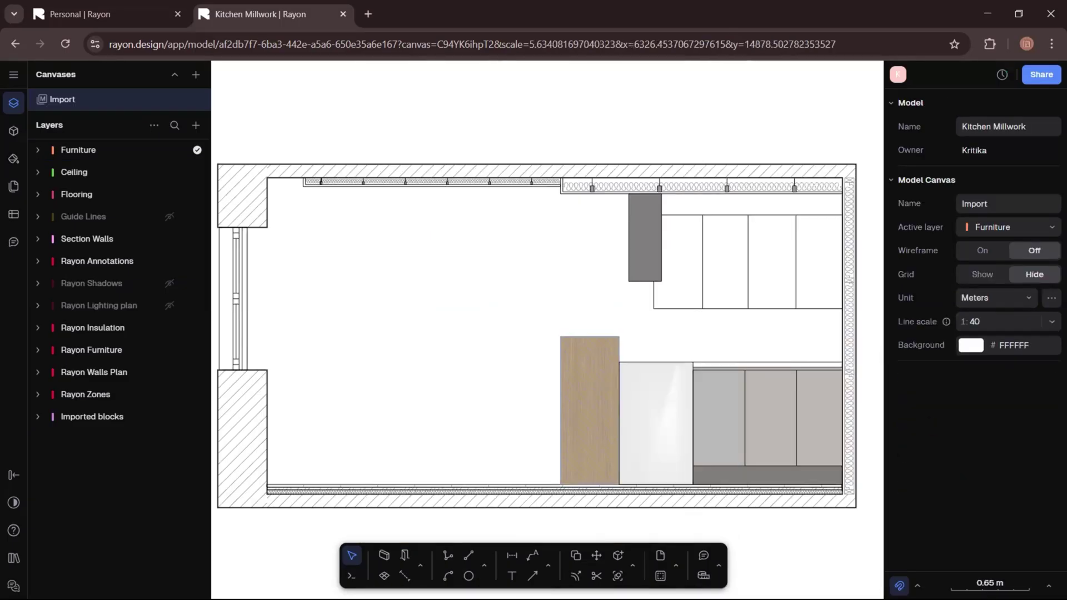
pyautogui.click(448, 555)
pyautogui.scroll(5, 452, 328)
pyautogui.click(467, 324)
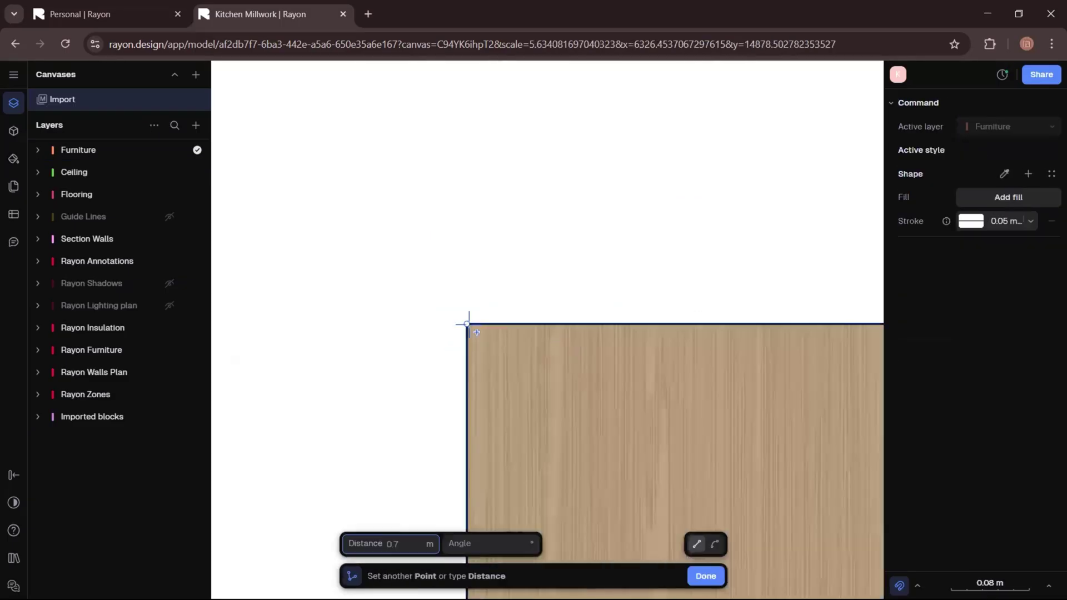
pyautogui.scroll(-5, 476, 398)
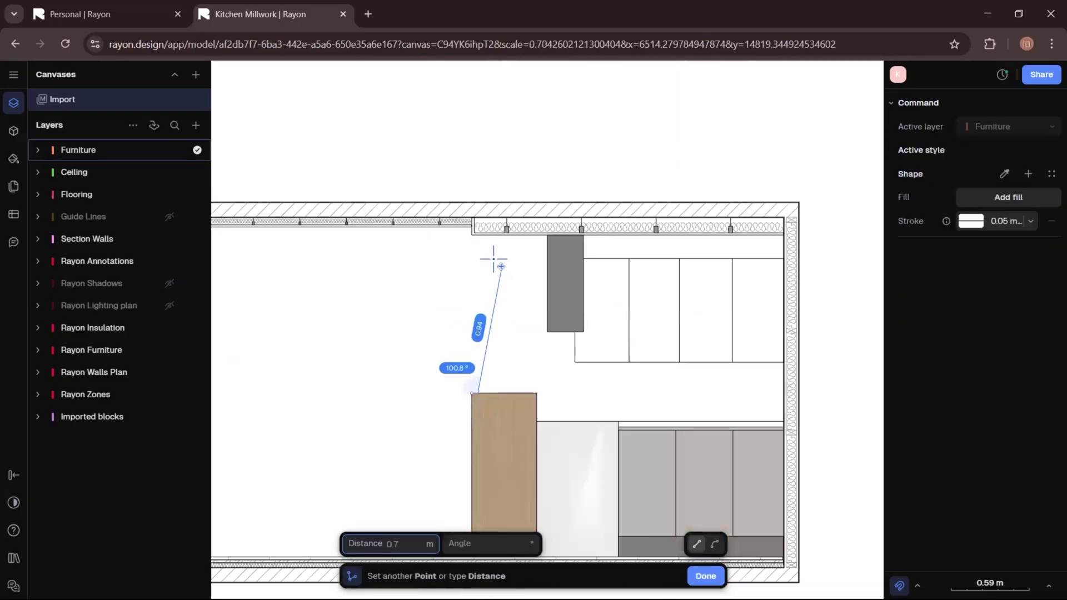
pyautogui.scroll(5, 475, 245)
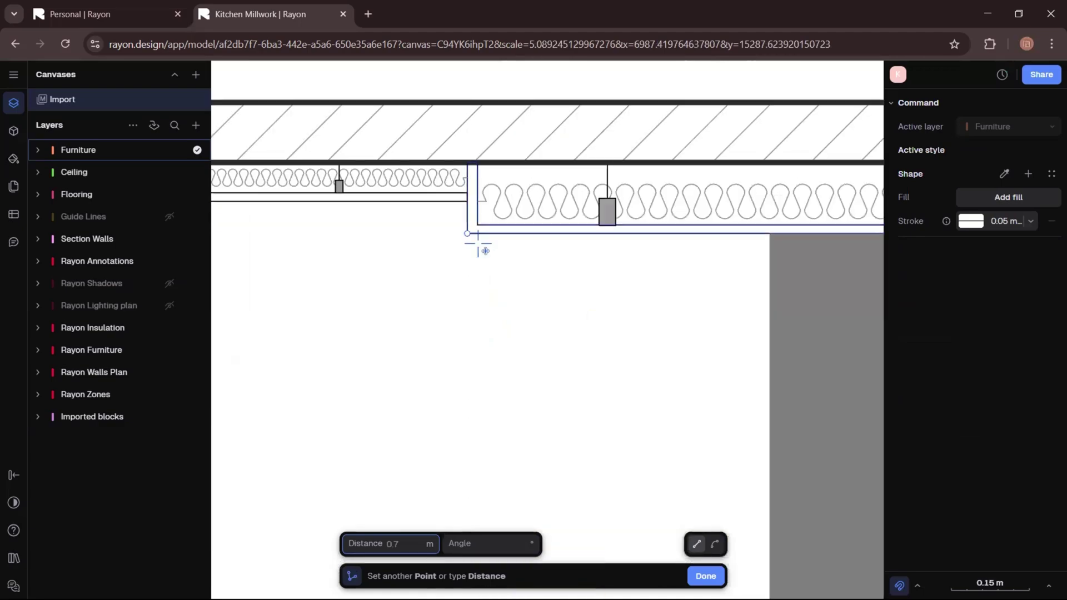
pyautogui.click(478, 245)
pyautogui.scroll(-5, 475, 250)
pyautogui.scroll(3, 466, 328)
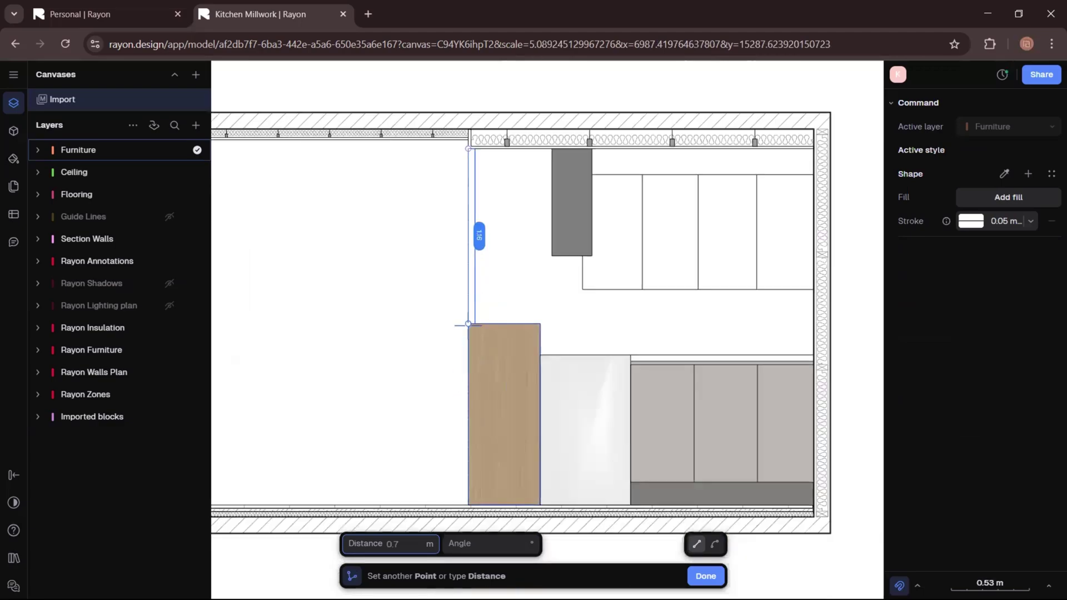
pyautogui.click(468, 323)
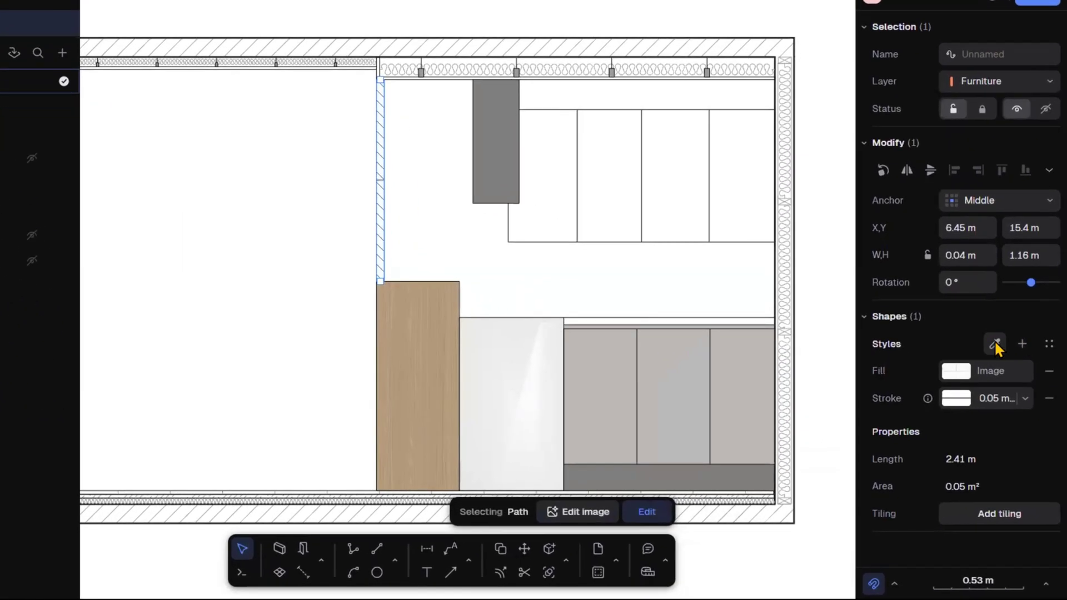
# - Copy the wood cabinet's style onto the thin vertical panel with the style picker
pyautogui.click(994, 343)
pyautogui.click(429, 325)
pyautogui.click(264, 360)
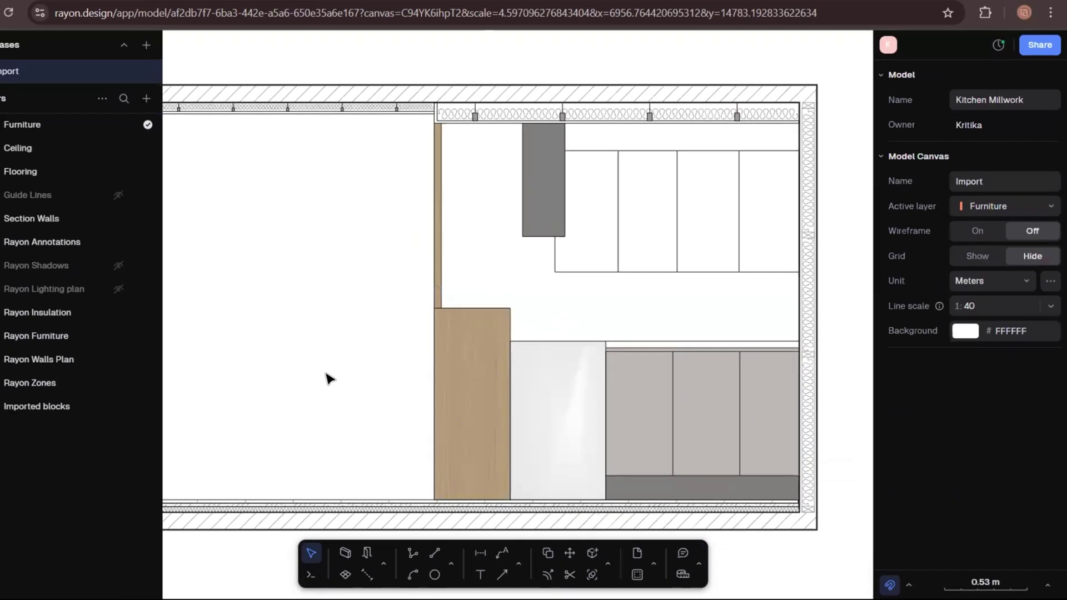
# - Draw a horizontal line across the wood cabinet's full width, slightly below its top edge
pyautogui.scroll(3, 445, 298)
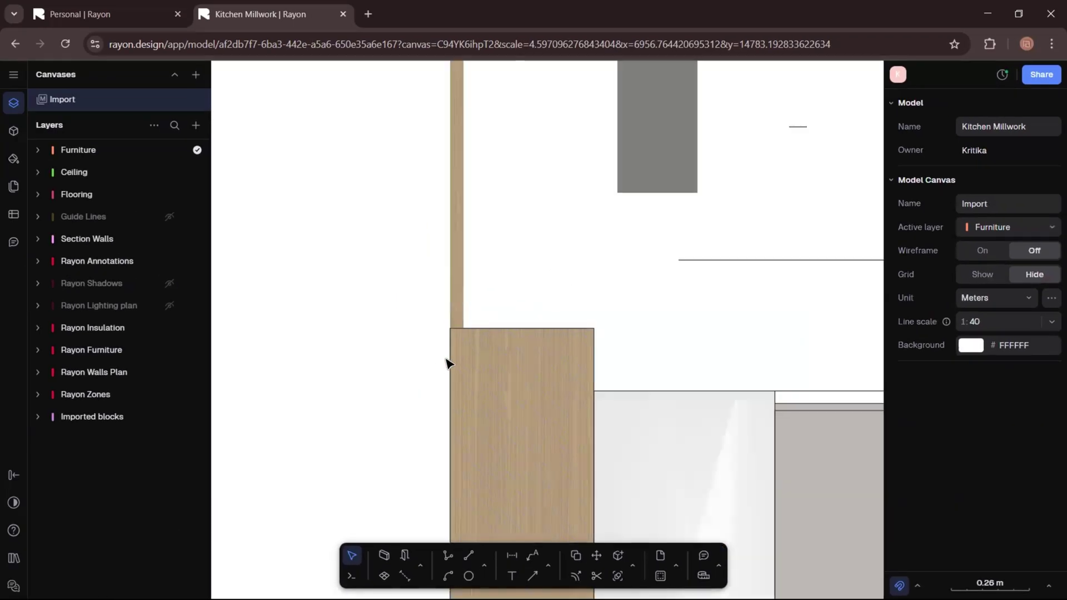
pyautogui.click(466, 558)
pyautogui.click(450, 329)
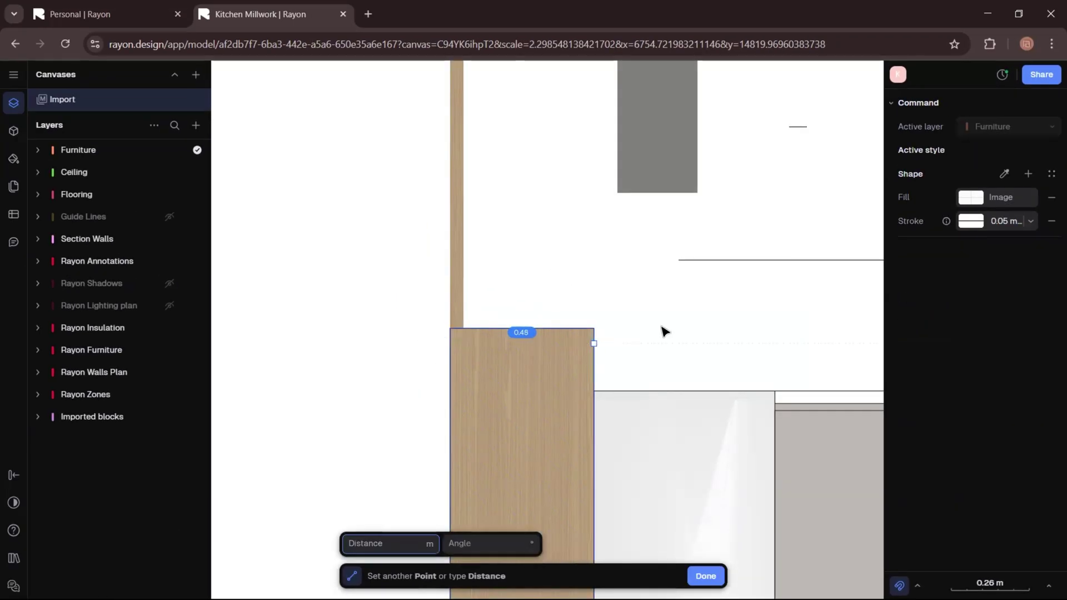
pyautogui.click(594, 344)
pyautogui.press('Return')
pyautogui.press('l')
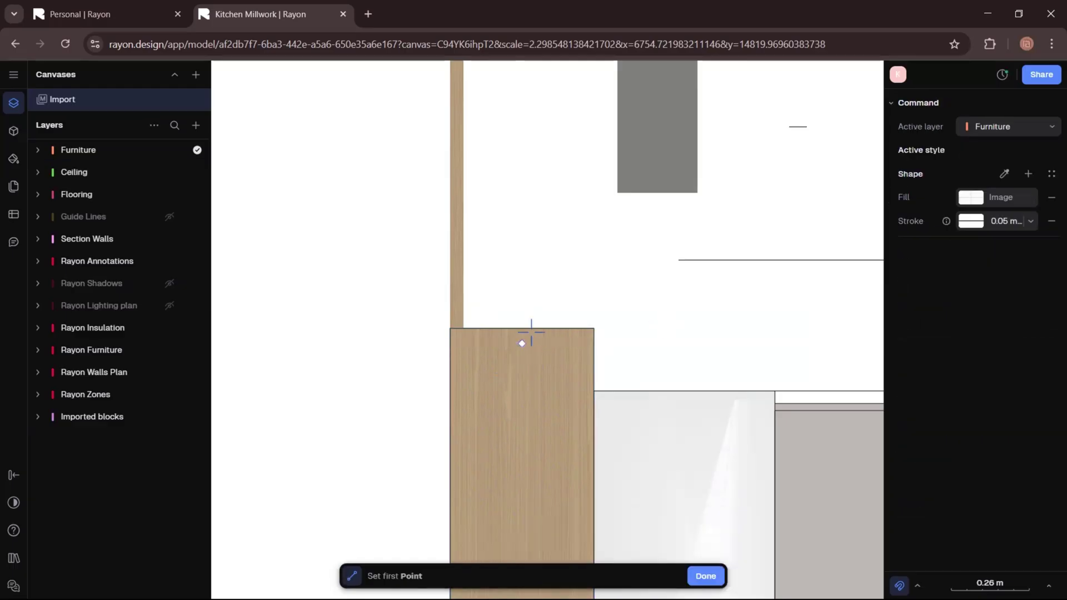
pyautogui.scroll(-5, 529, 327)
pyautogui.press('Escape')
pyautogui.click(13, 102)
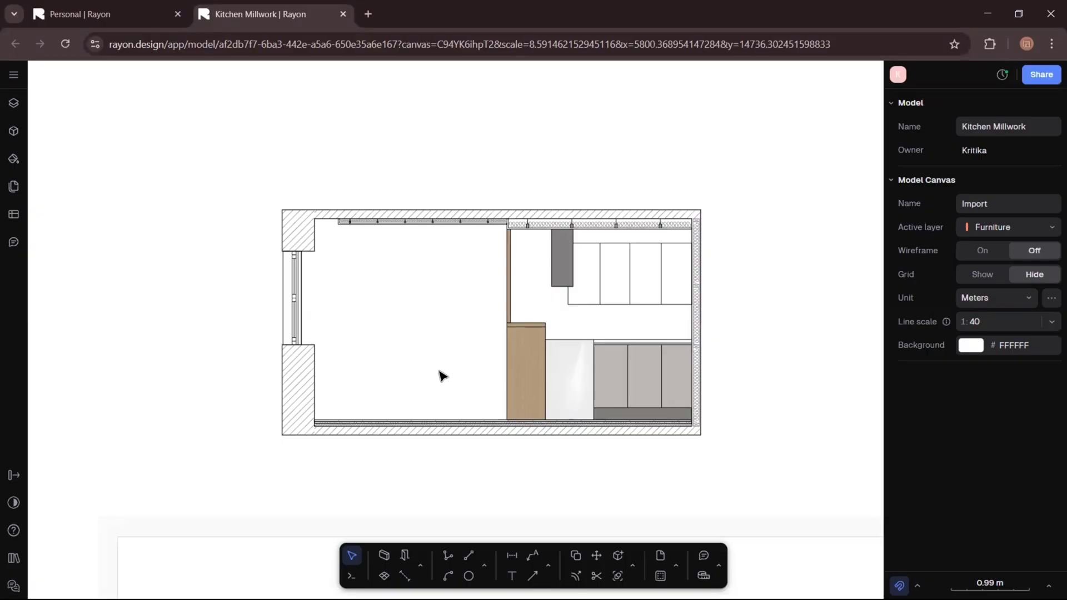
pyautogui.scroll(5, 519, 400)
pyautogui.moveTo(519, 400); pyautogui.dragTo(507, 310, button='middle')
pyautogui.scroll(-3, 575, 294)
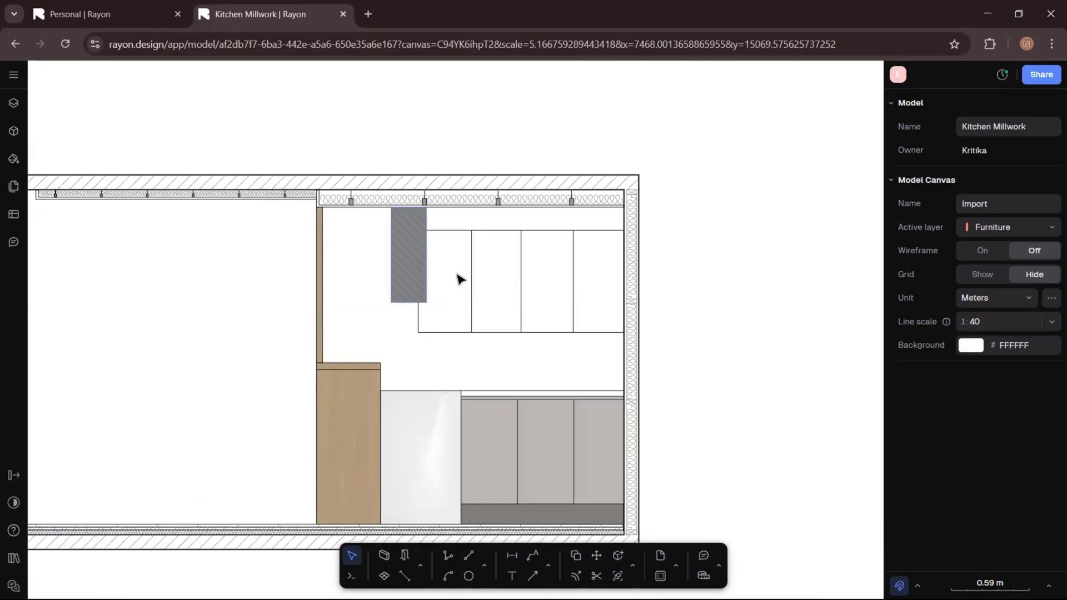
pyautogui.click(14, 104)
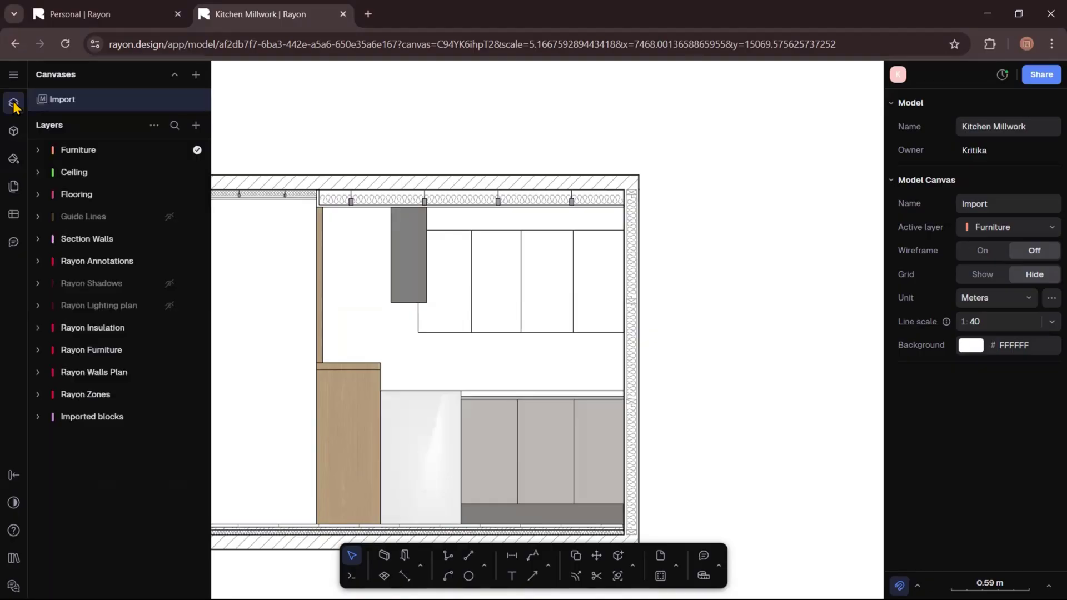
# - Expand the Furniture layer's contents and draw a 1.53 by 0.76 m rectangle over the whole wall cabinet outline
pyautogui.click(38, 150)
pyautogui.click(485, 566)
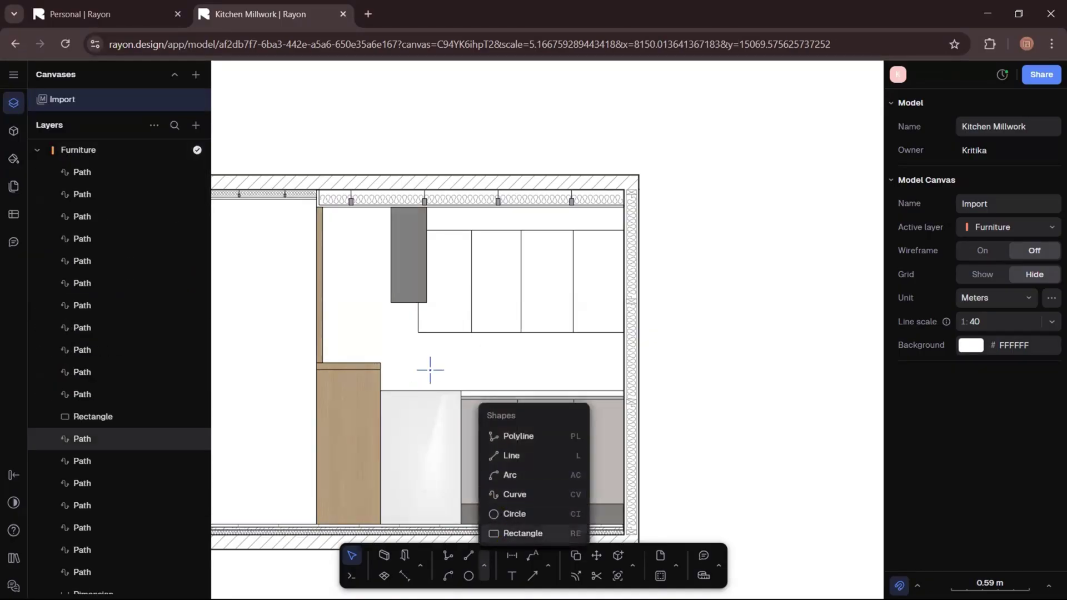
pyautogui.click(418, 333)
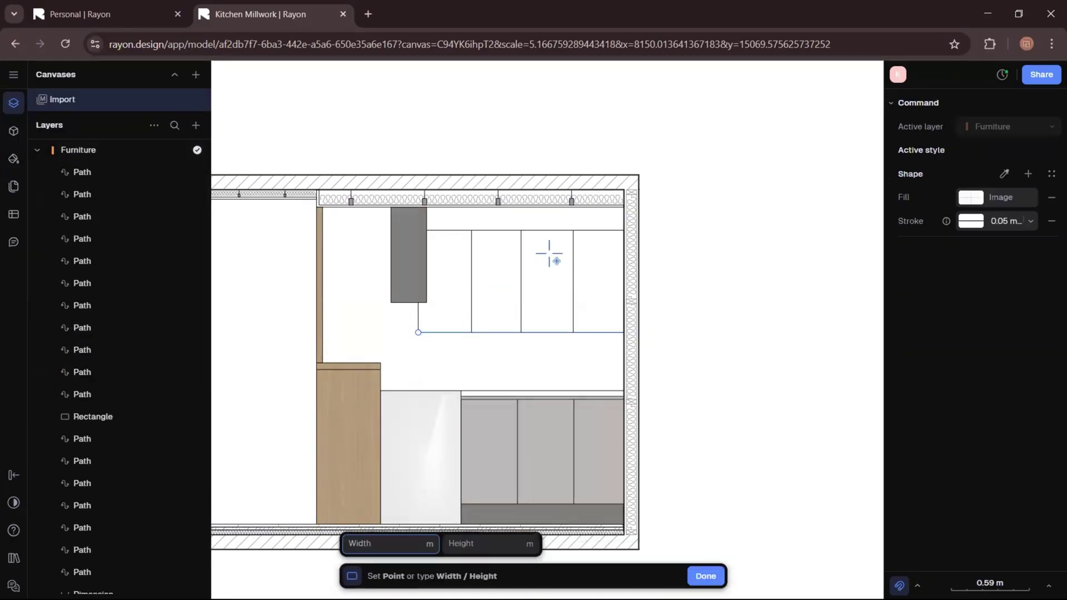
pyautogui.click(625, 232)
# - Change the wall cabinet rectangle's fill from image to the Terrazzo texture
pyautogui.click(972, 401)
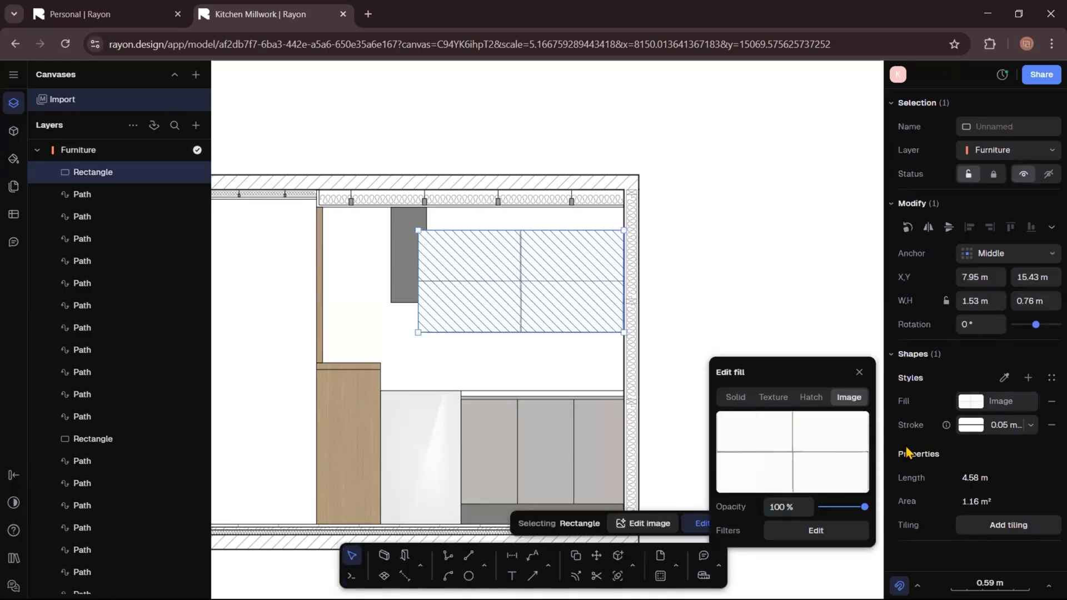
pyautogui.click(773, 397)
pyautogui.click(800, 507)
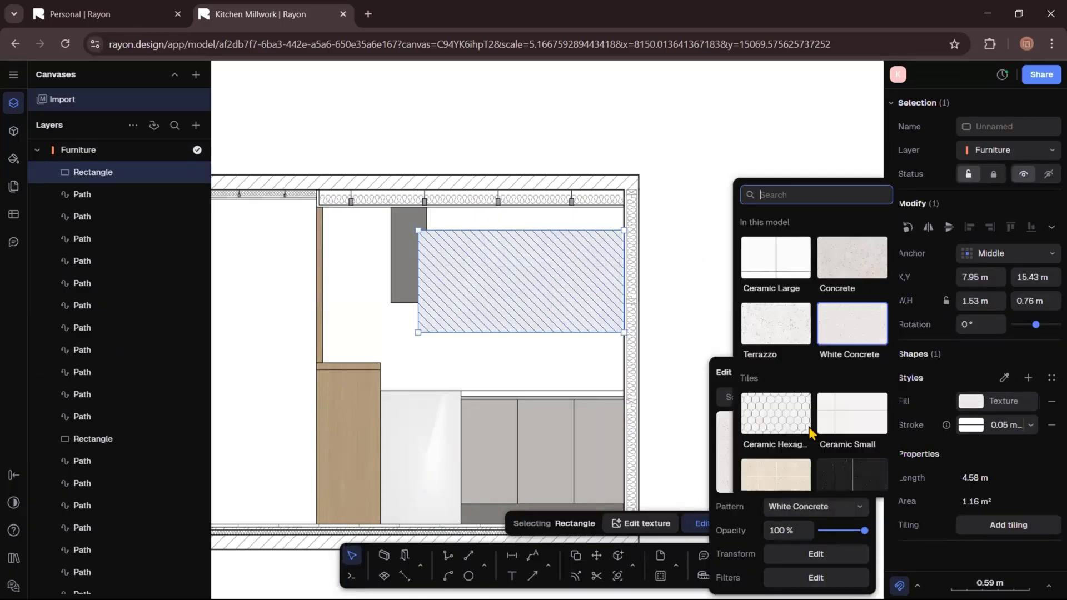
pyautogui.click(772, 337)
pyautogui.press('Escape')
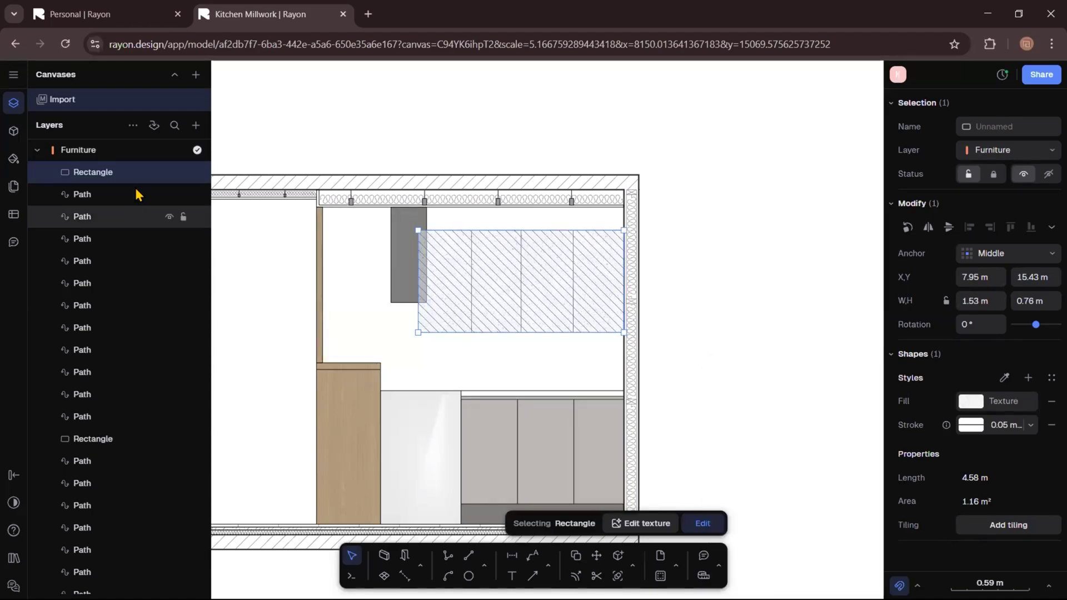
# - Move the textured rectangle below the cabinet line paths in the Furniture layer's order and collapse the layer
pyautogui.moveTo(131, 265); pyautogui.dragTo(105, 427)
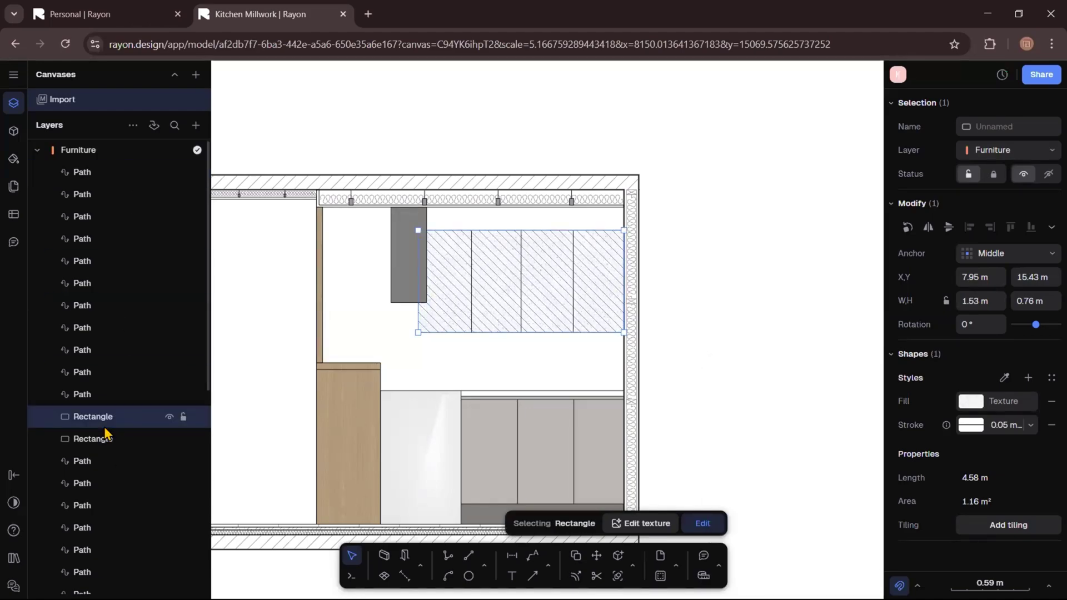
pyautogui.click(737, 275)
pyautogui.click(37, 150)
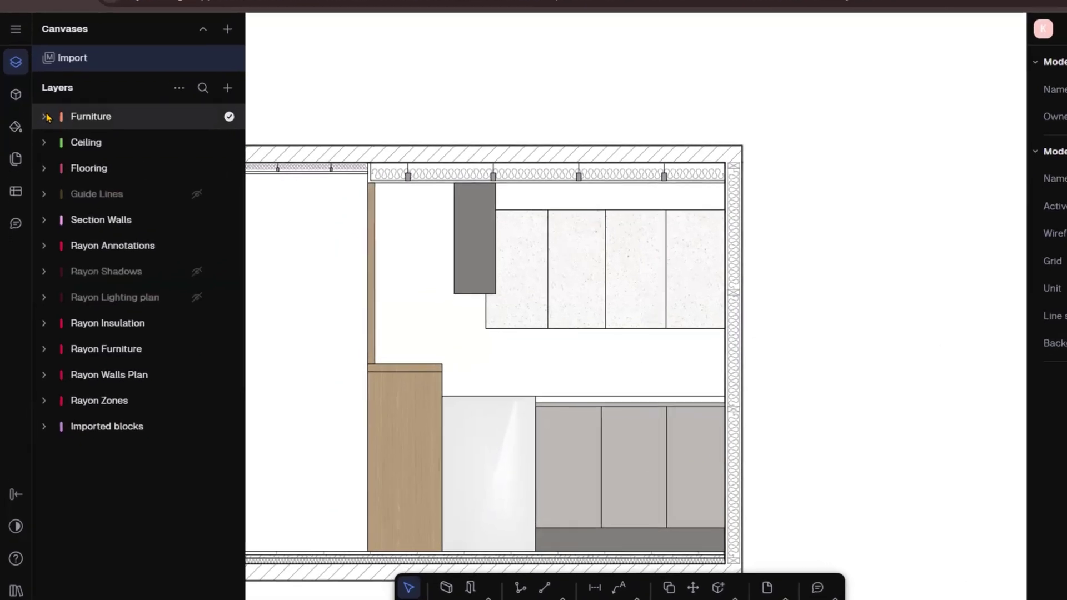
# - Create a new layer named "Wall finsih" and move it below the Flooring layer in the layer order
pyautogui.click(195, 125)
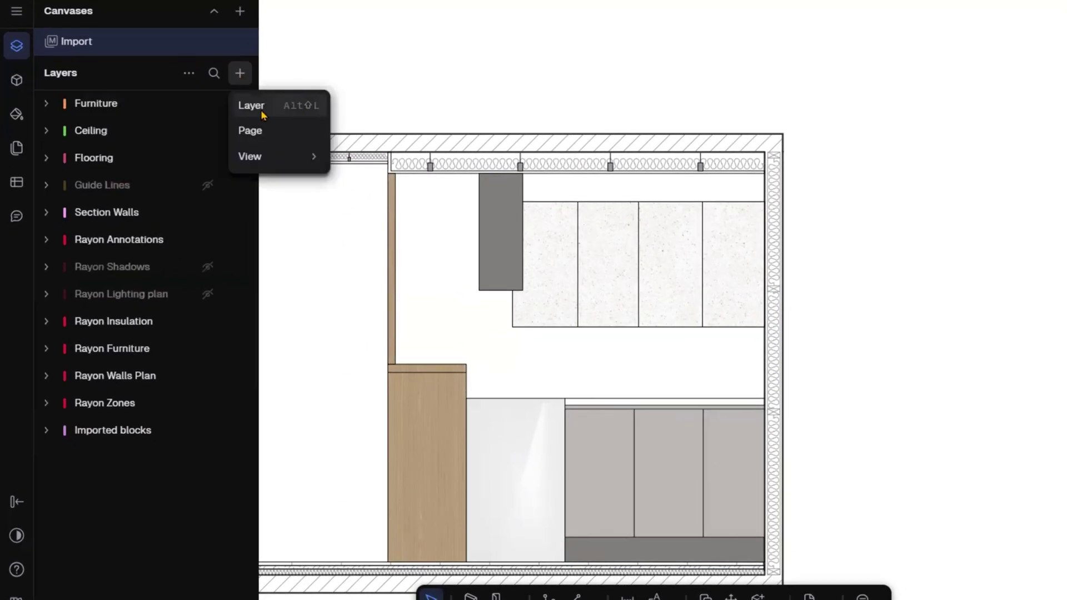
pyautogui.click(262, 113)
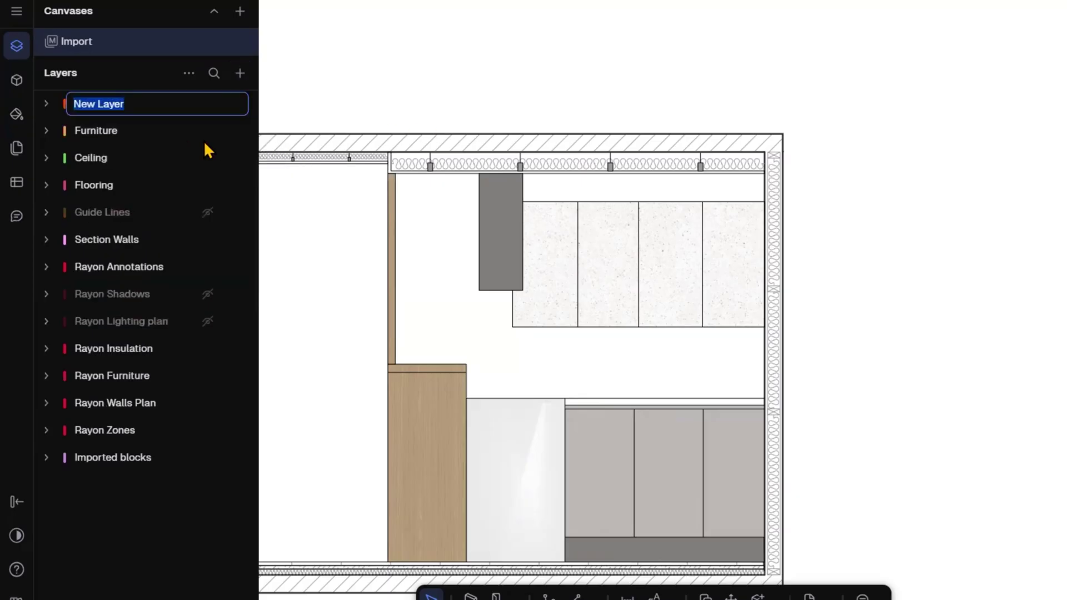
pyautogui.press('BackSpace')
pyautogui.write('Wall finsih')
pyautogui.press('Return')
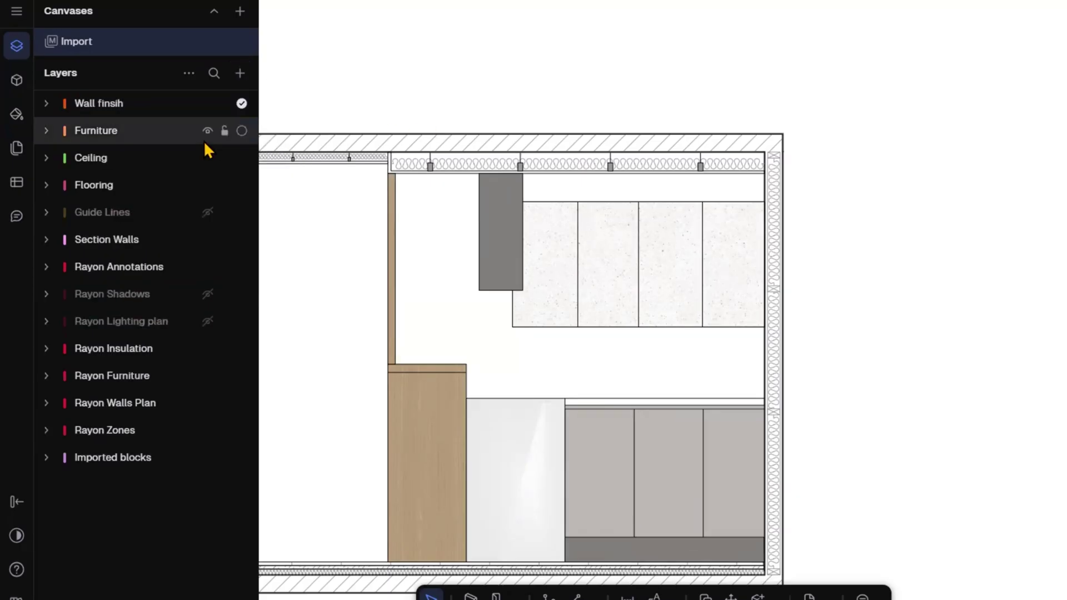
pyautogui.moveTo(119, 100); pyautogui.dragTo(116, 195)
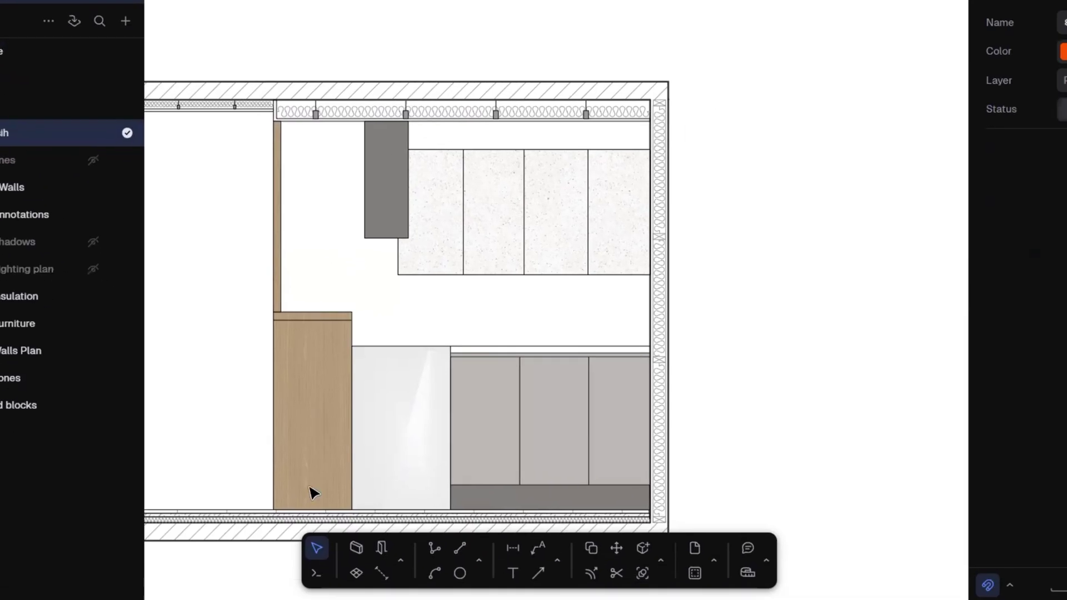
# - Draw a 2.24 by 1.37 m rectangle over the kitchen wall from the ceiling underside to the base cabinet top
pyautogui.click(472, 567)
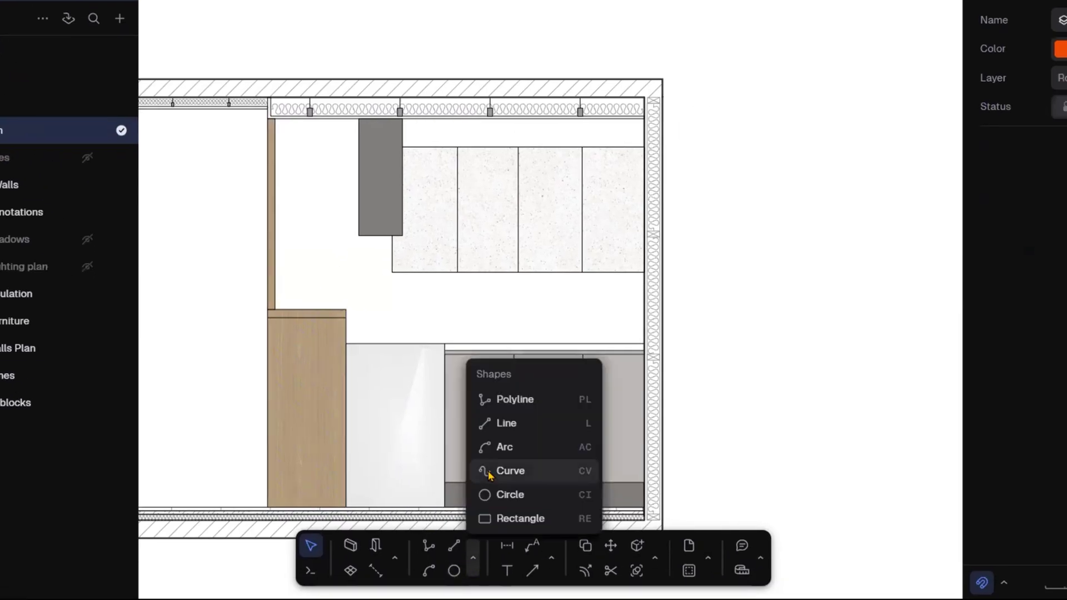
pyautogui.click(519, 515)
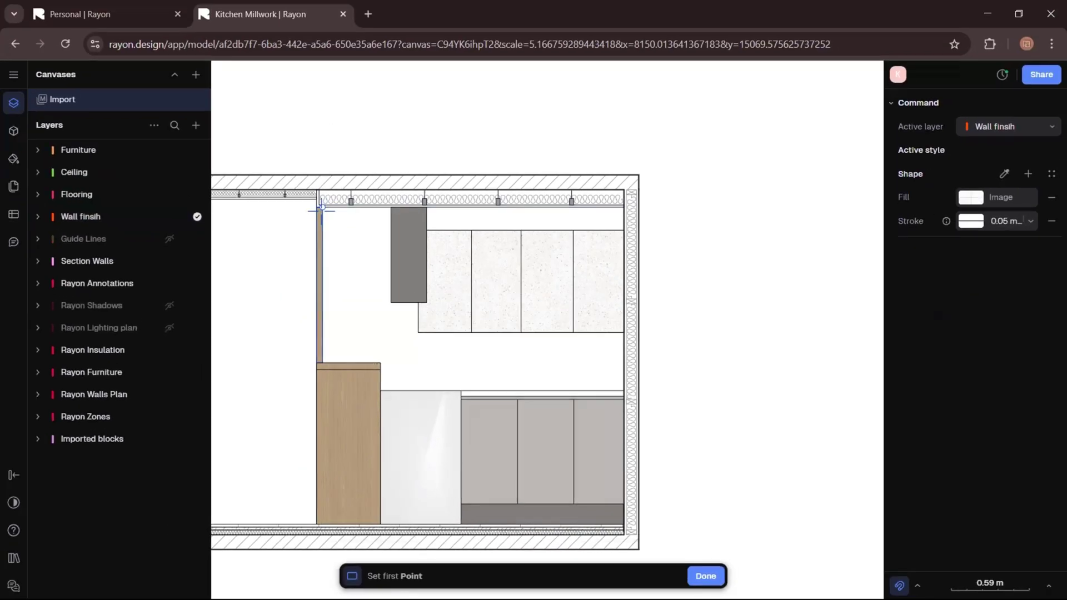
pyautogui.click(322, 208)
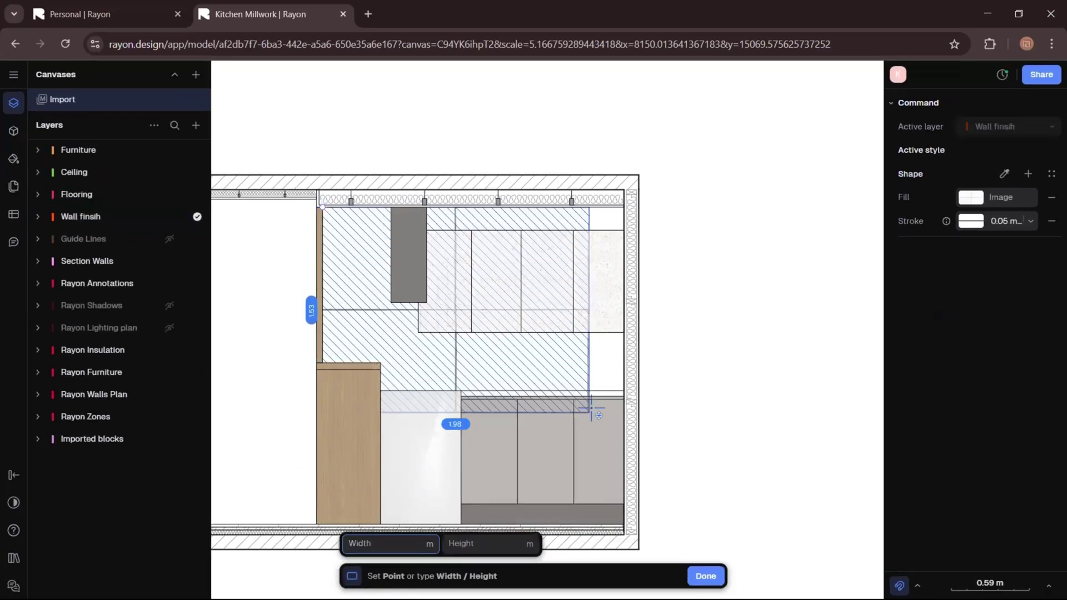
pyautogui.click(632, 397)
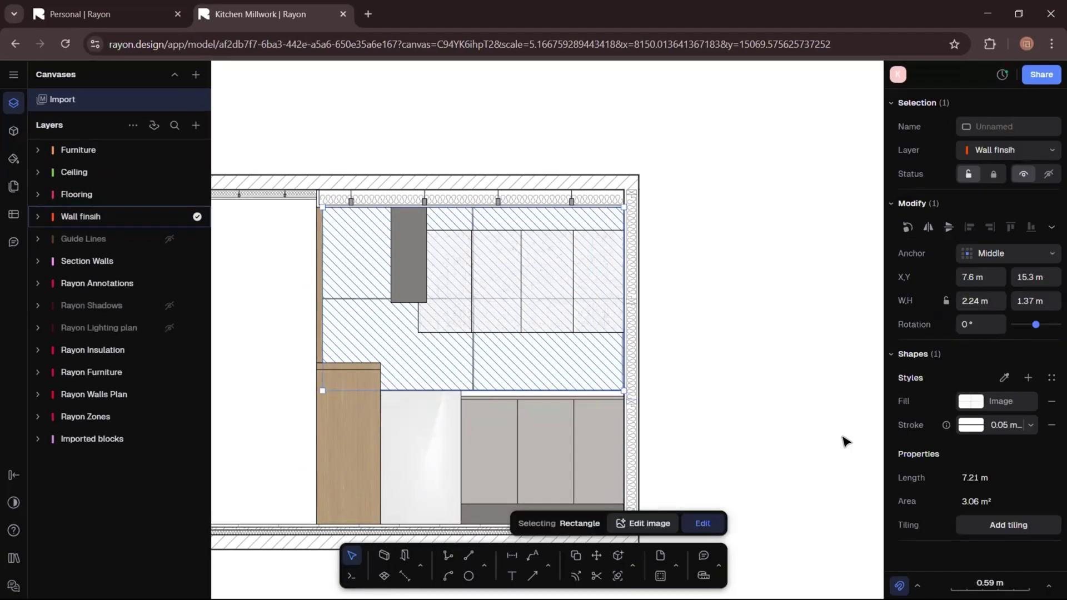
# - Fill the kitchen wall rectangle with an uploaded marble image from the material folder and lower its opacity
pyautogui.click(988, 407)
pyautogui.moveTo(769, 450)
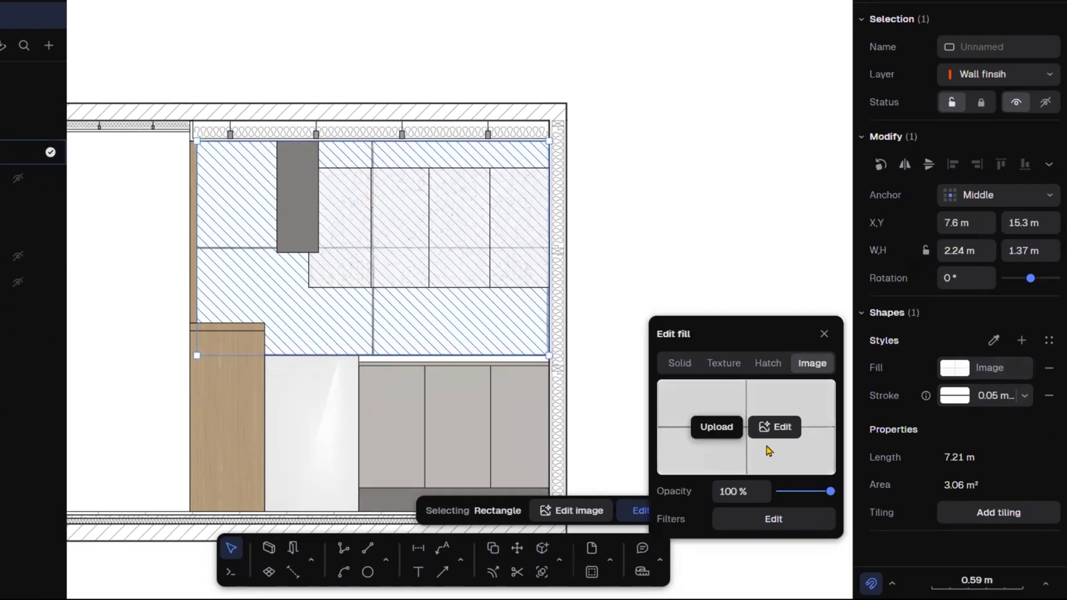
pyautogui.click(722, 429)
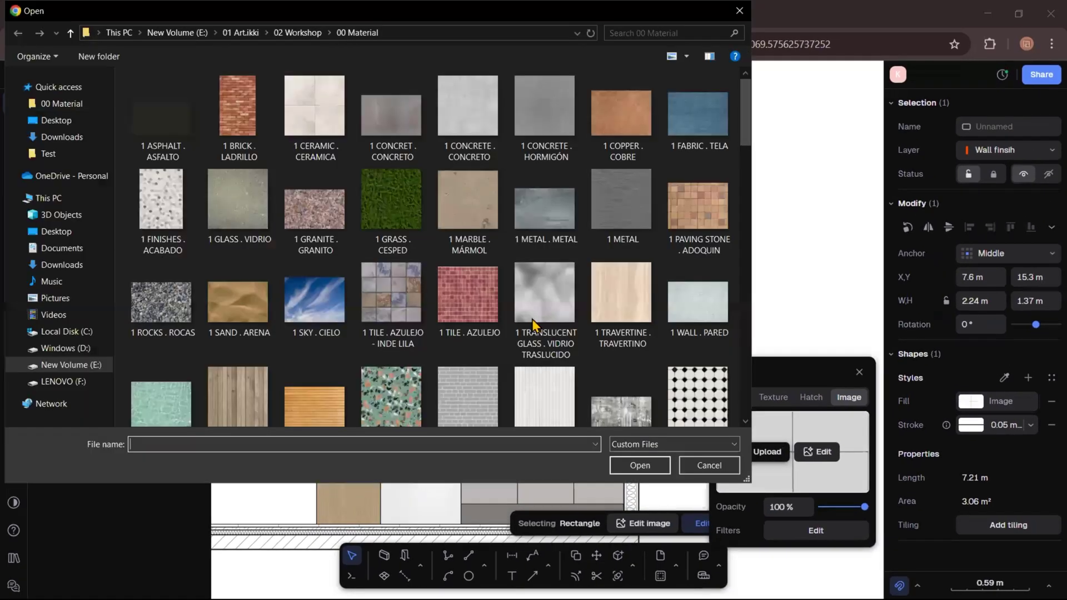
pyautogui.doubleClick(321, 231)
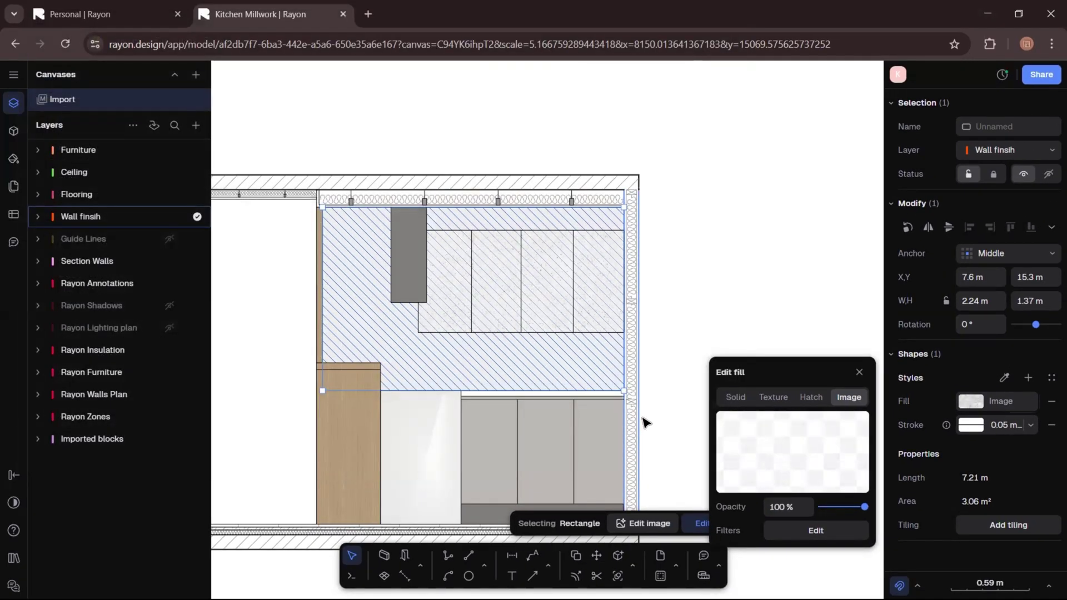
pyautogui.click(815, 531)
pyautogui.moveTo(864, 506); pyautogui.dragTo(844, 507)
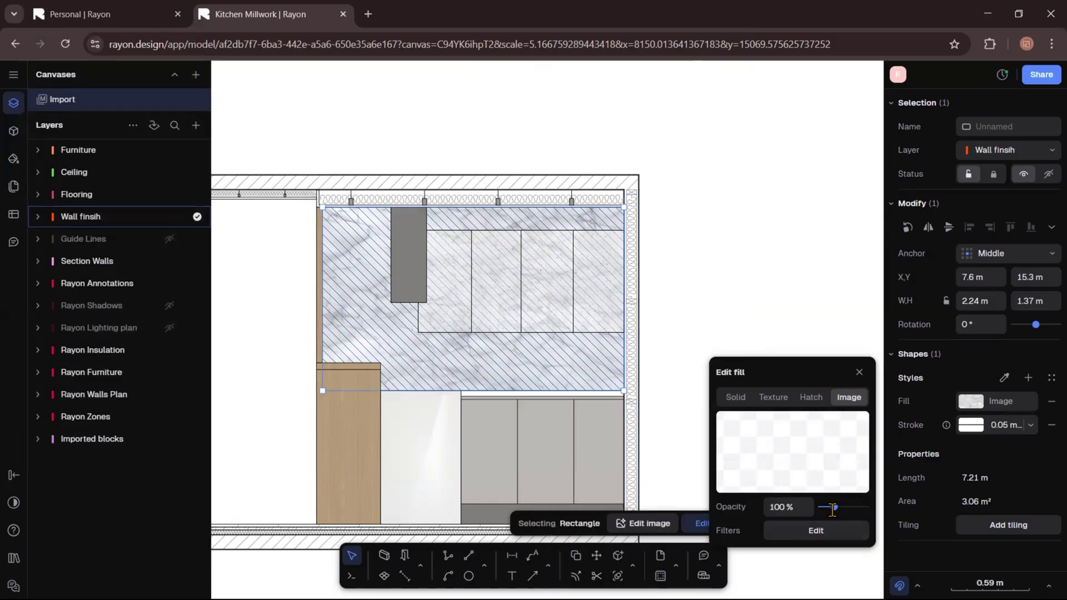
pyautogui.click(529, 365)
pyautogui.click(529, 364)
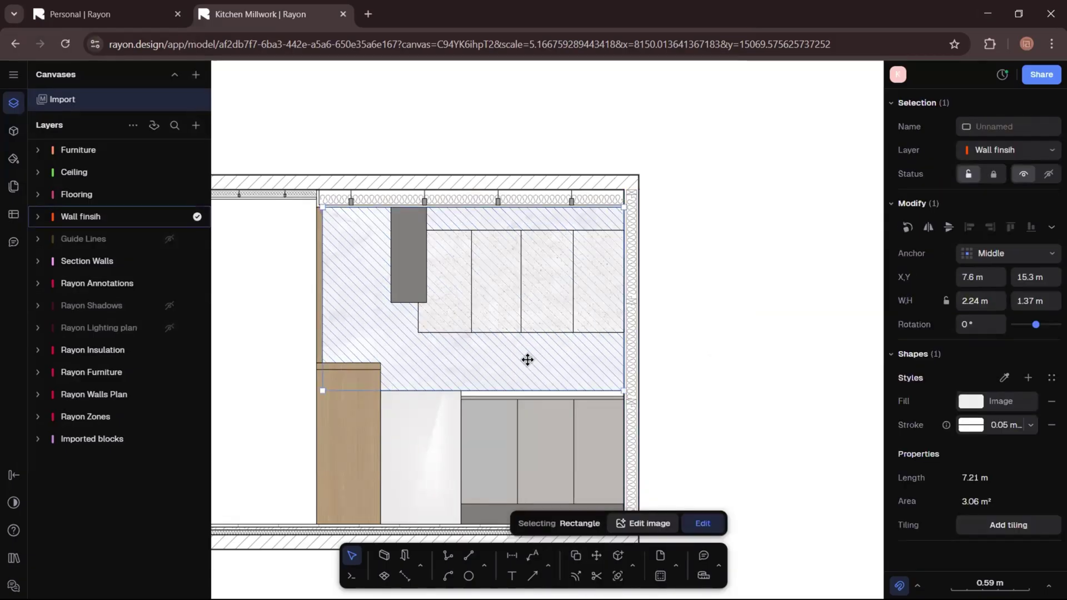
# - Overlay the marble kitchen wall with a rectangle filled with the Square 300x300 hatch at scale 2
pyautogui.scroll(2, 364, 255)
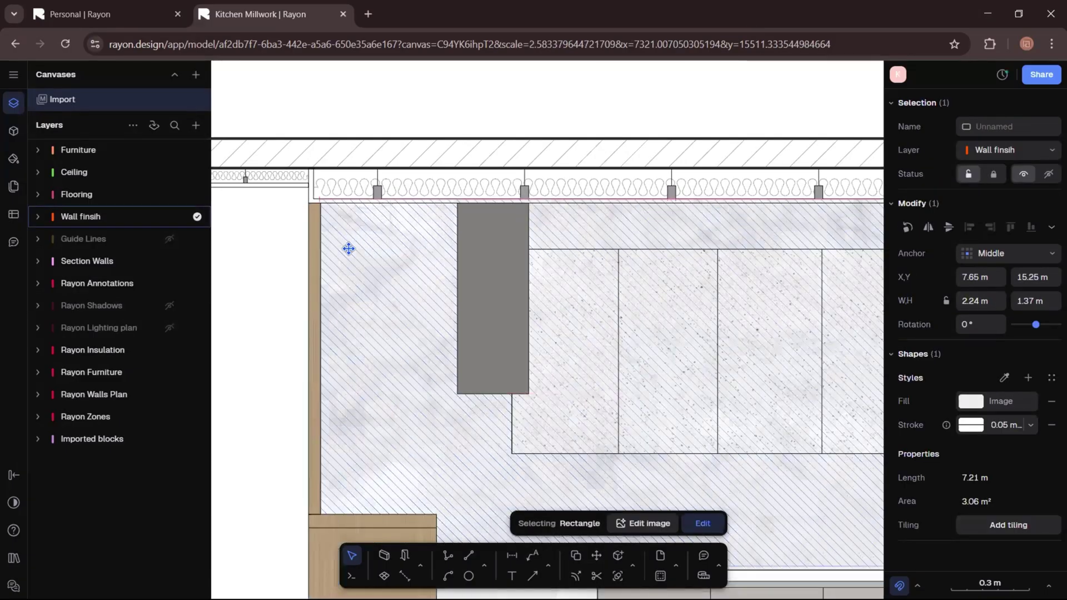
pyautogui.scroll(-2, 484, 256)
pyautogui.click(976, 401)
pyautogui.click(809, 398)
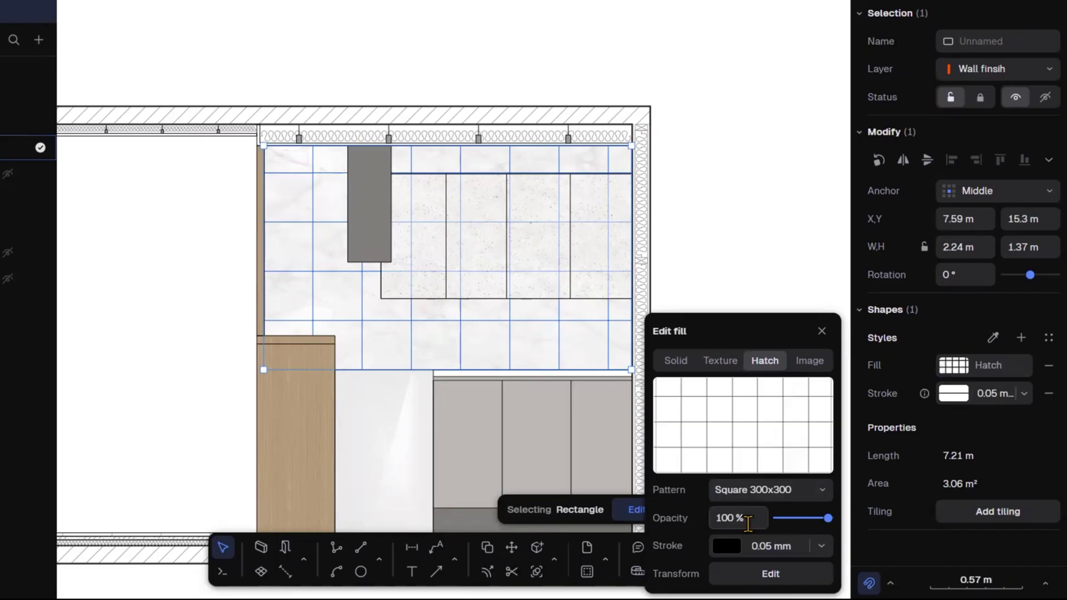
pyautogui.click(788, 564)
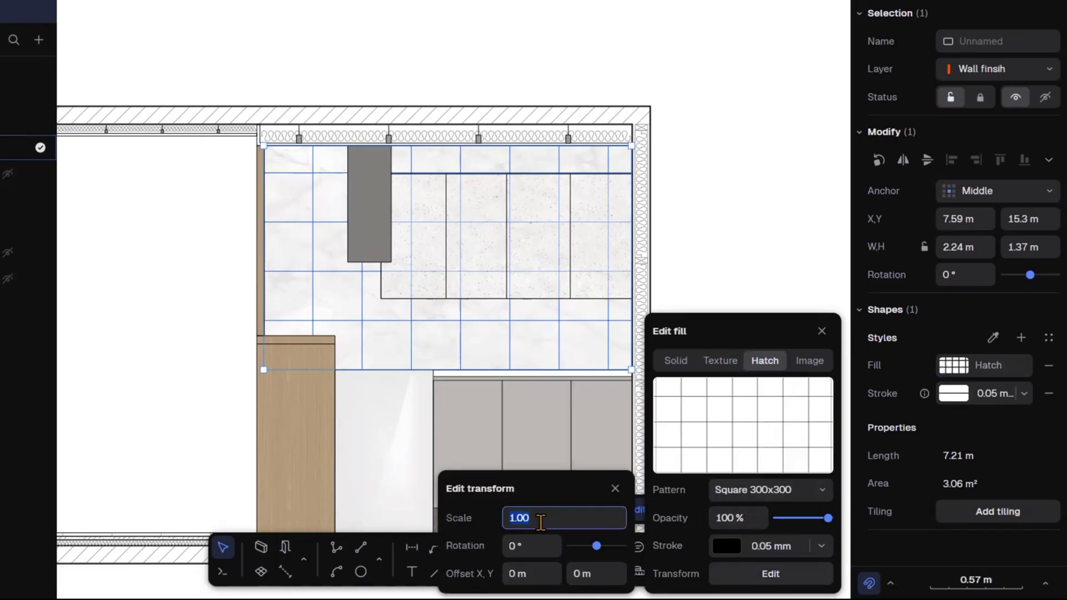
pyautogui.write('2')
pyautogui.press('Return')
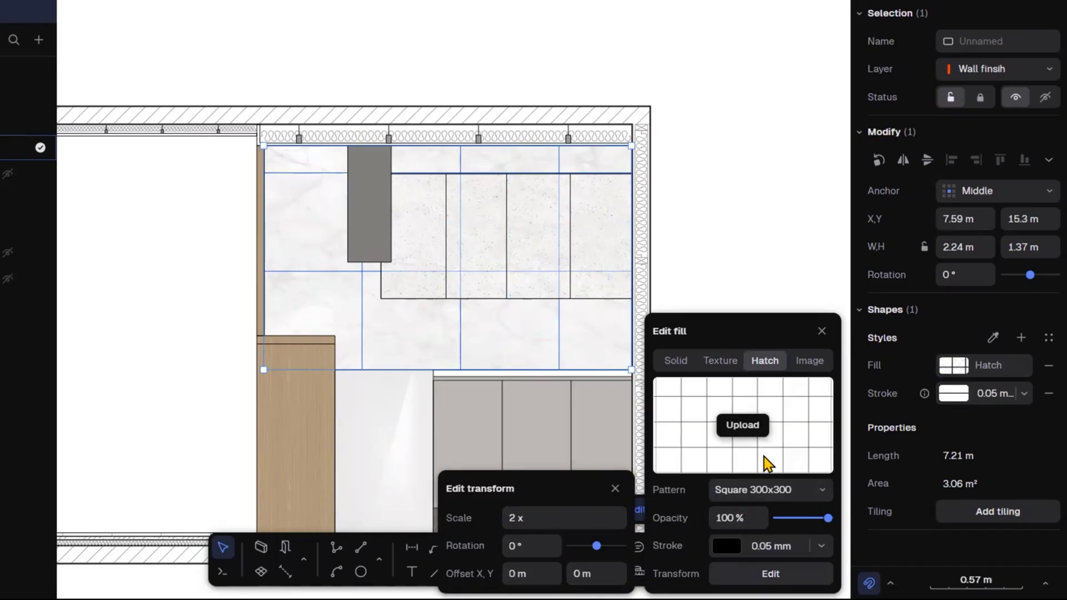
# - Give the tile hatch a 0.05 mm grey stroke and set its opacity to 34%
pyautogui.click(822, 546)
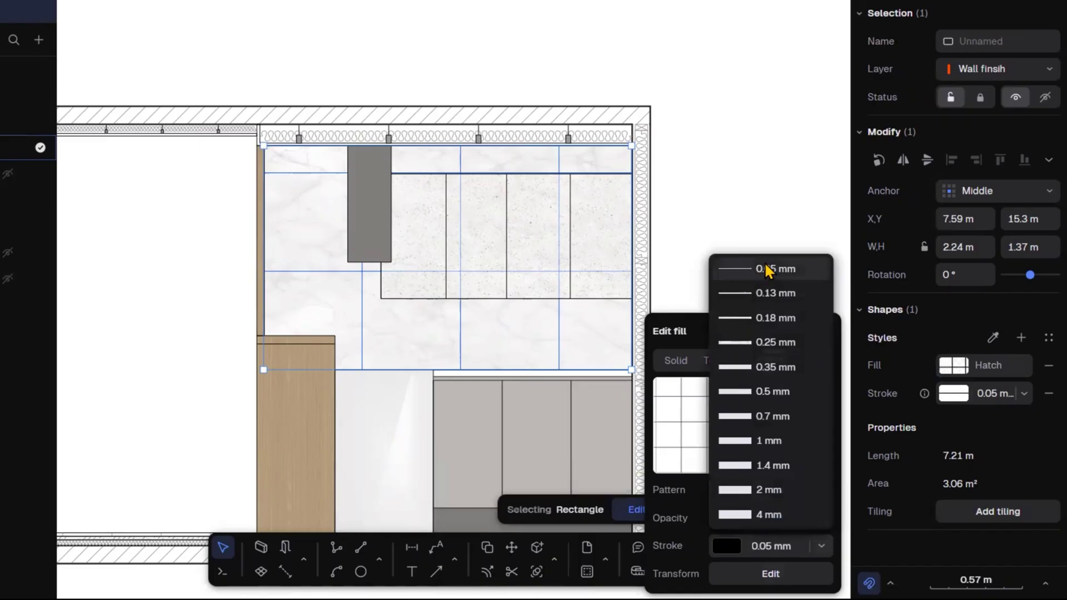
pyautogui.click(801, 229)
pyautogui.click(718, 546)
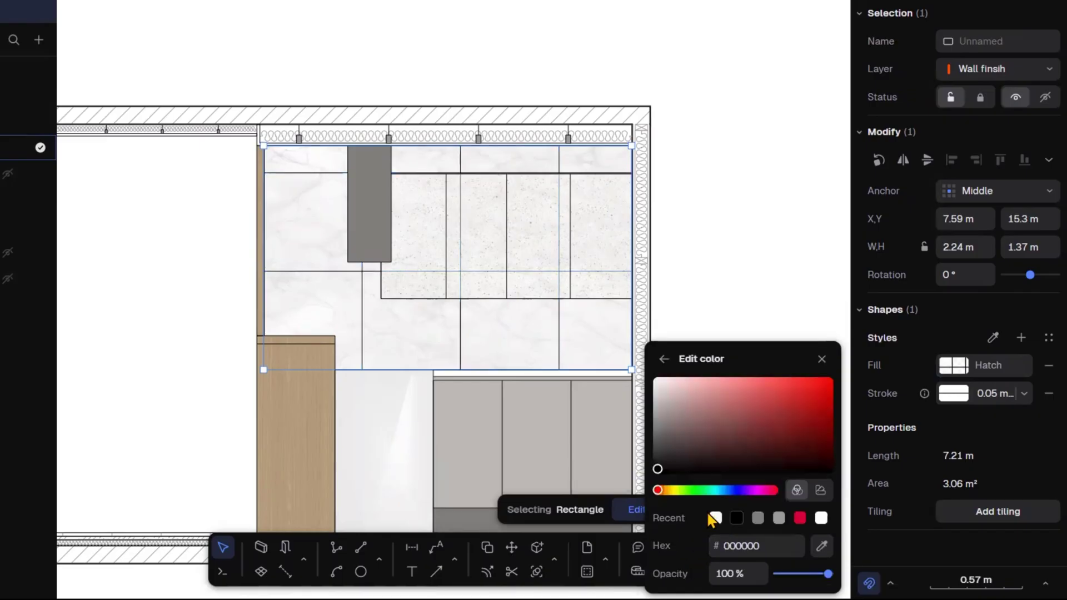
pyautogui.click(760, 521)
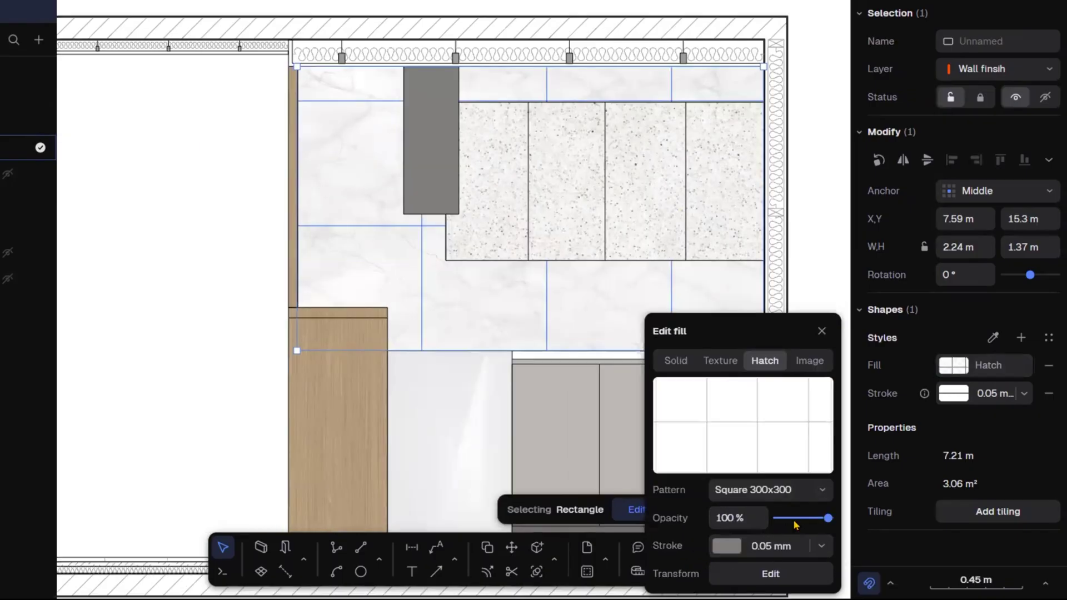
pyautogui.click(795, 520)
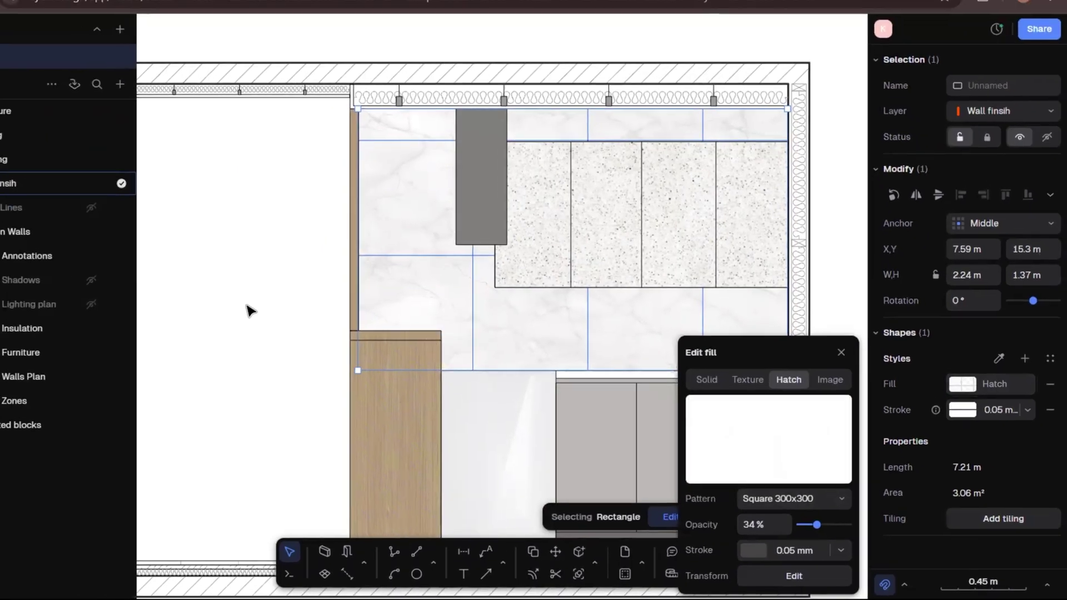
pyautogui.click(248, 306)
# - Trace the living area's wall between window wall and wood partition with a closed polyline about 2.38 by 2.48 m
pyautogui.scroll(-5, 265, 273)
pyautogui.moveTo(802, 343); pyautogui.dragTo(858, 363, button='middle')
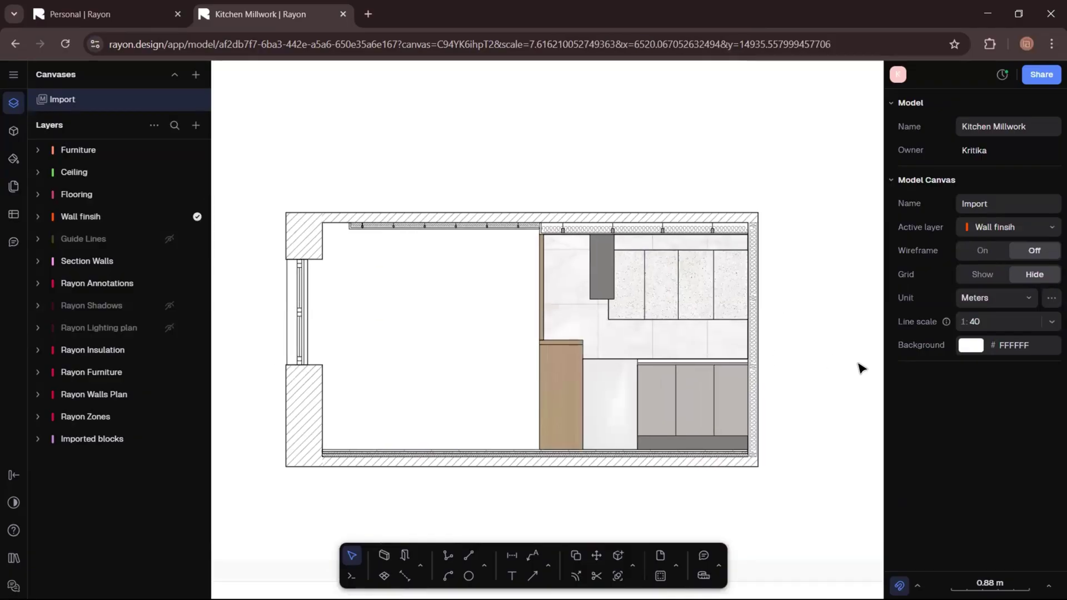
pyautogui.scroll(2, 334, 462)
pyautogui.click(448, 559)
pyautogui.scroll(7, 375, 437)
pyautogui.click(386, 449)
pyautogui.scroll(-7, 362, 448)
pyautogui.scroll(7, 661, 453)
pyautogui.click(677, 435)
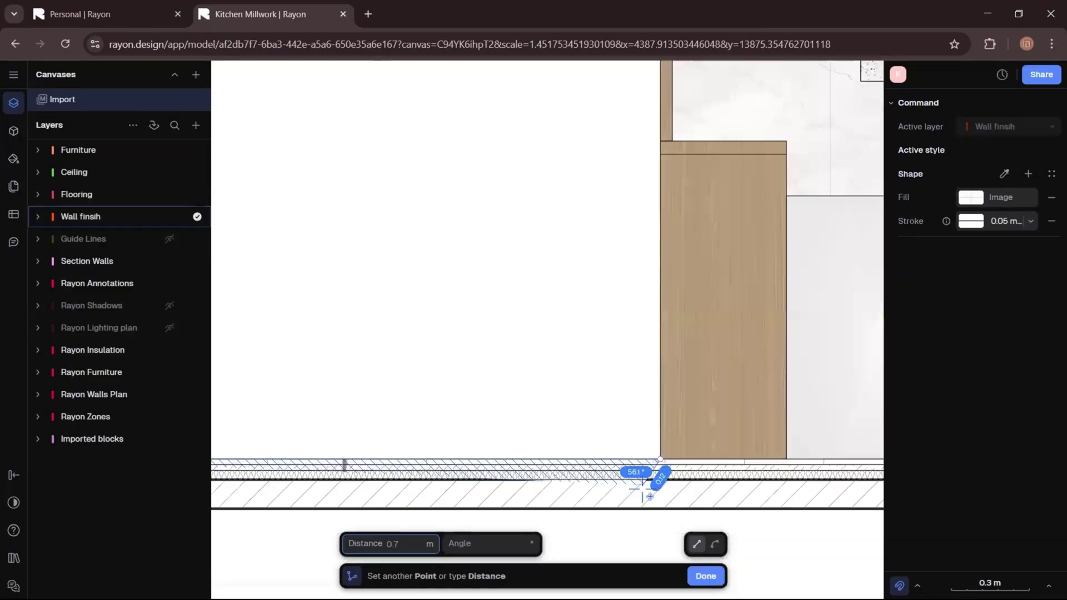
pyautogui.scroll(-7, 645, 478)
pyautogui.scroll(7, 704, 445)
pyautogui.click(712, 429)
pyautogui.scroll(-6, 712, 429)
pyautogui.scroll(8, 453, 407)
pyautogui.click(500, 353)
pyautogui.click(500, 270)
pyautogui.scroll(-6, 497, 270)
pyautogui.scroll(-4, 478, 312)
pyautogui.scroll(4, 484, 167)
pyautogui.scroll(-4, 612, 278)
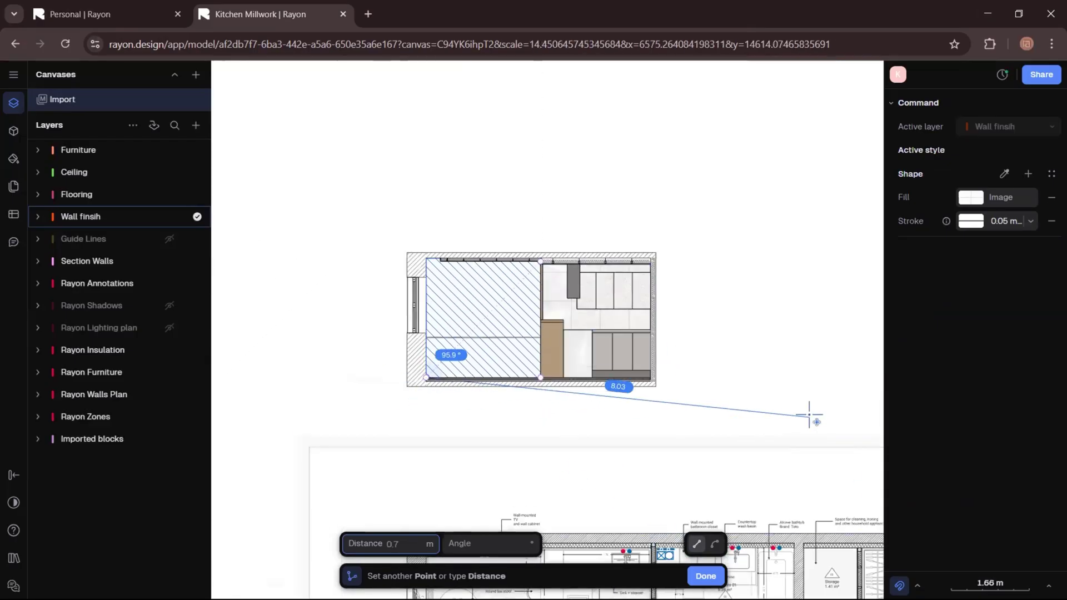
pyautogui.press('Return')
# - Change the living area wall shape's fill from image to the White Concrete texture
pyautogui.click(999, 401)
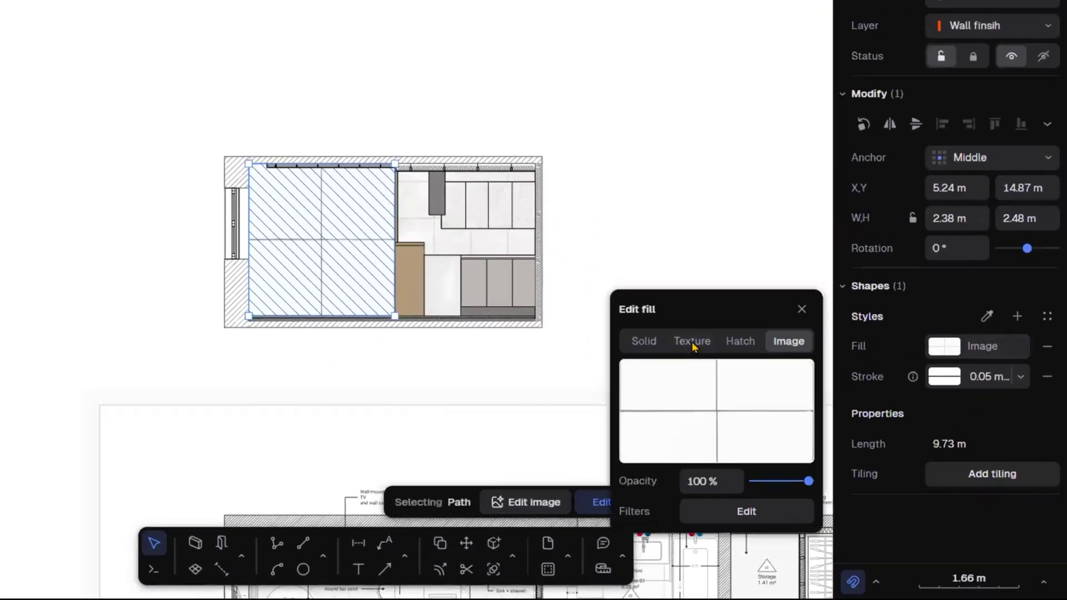
pyautogui.click(692, 342)
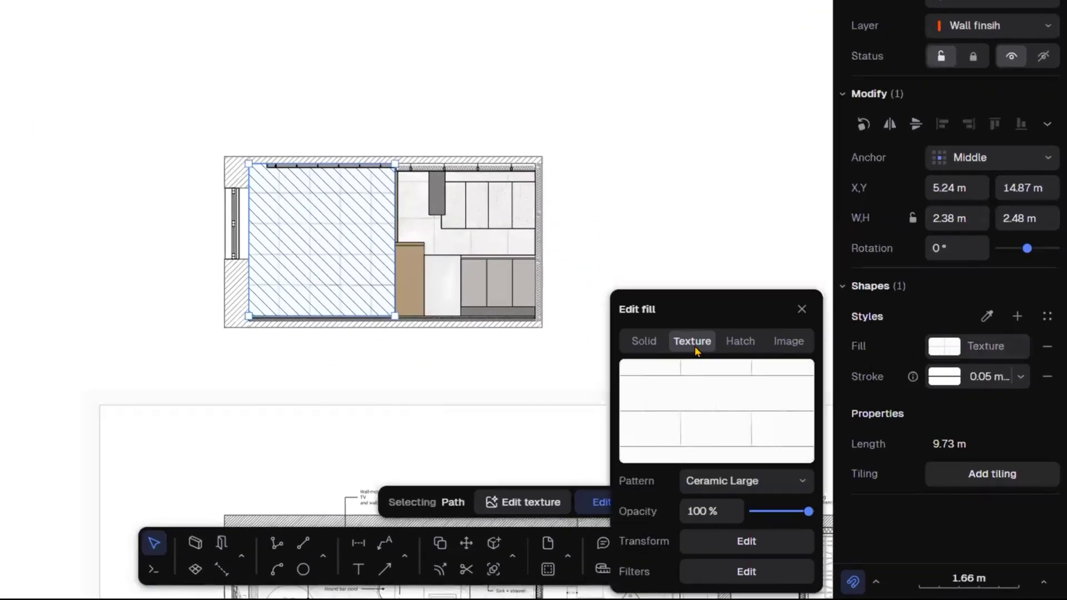
pyautogui.click(732, 482)
pyautogui.click(792, 270)
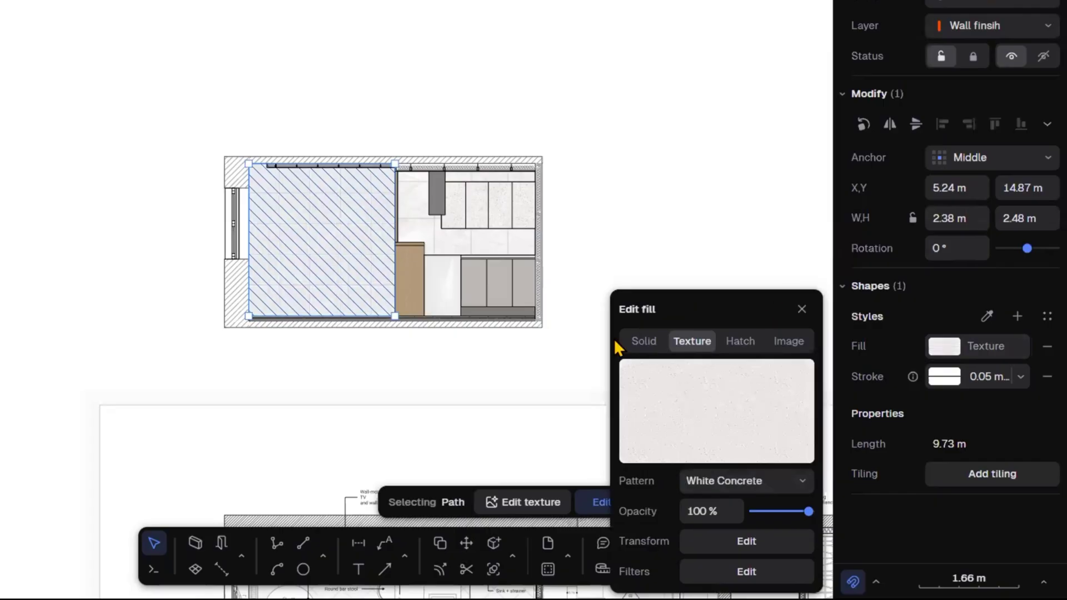
pyautogui.scroll(4, 348, 268)
pyautogui.click(450, 448)
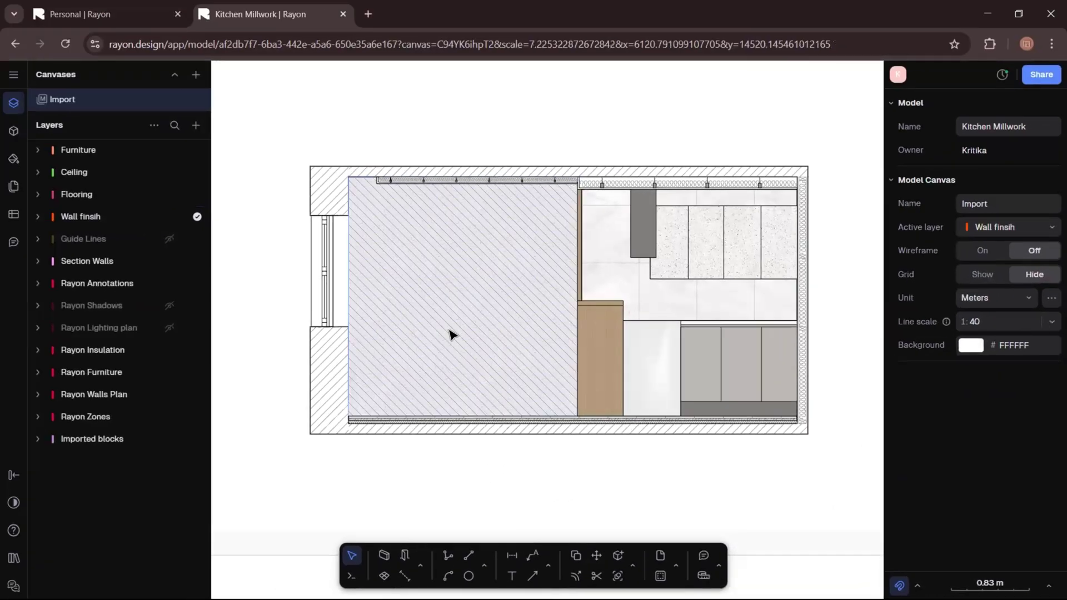
# - Remove the outline strokes from the living area wall shape and the kitchen wall rectangles
pyautogui.hotkey('ctrl', 'z')
pyautogui.click(1051, 424)
pyautogui.click(784, 481)
pyautogui.click(715, 259)
pyautogui.click(1052, 425)
pyautogui.click(787, 475)
pyautogui.click(601, 284)
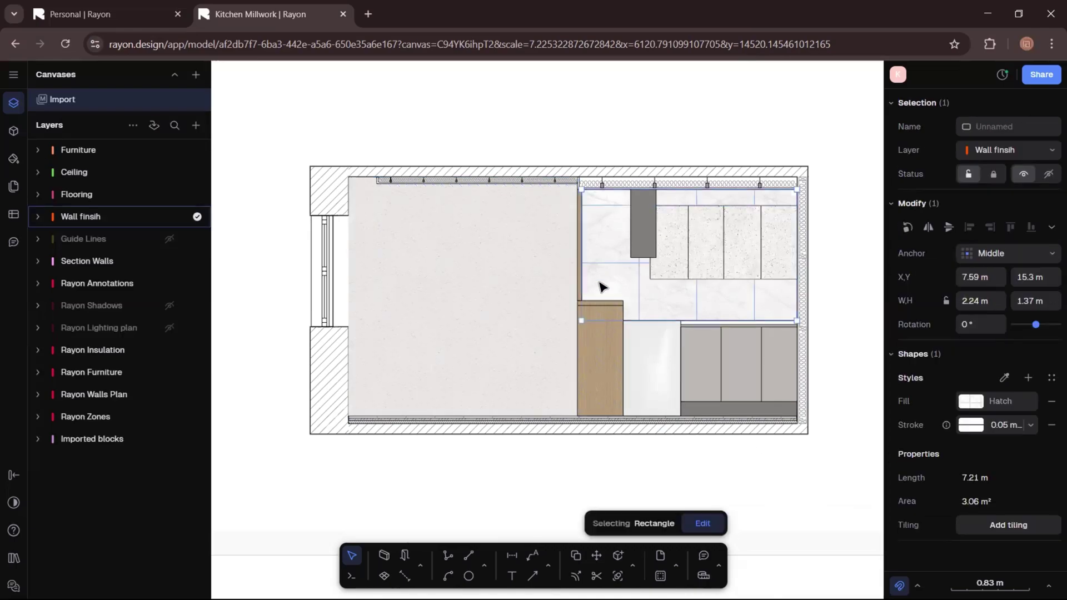
pyautogui.click(1051, 424)
pyautogui.click(807, 493)
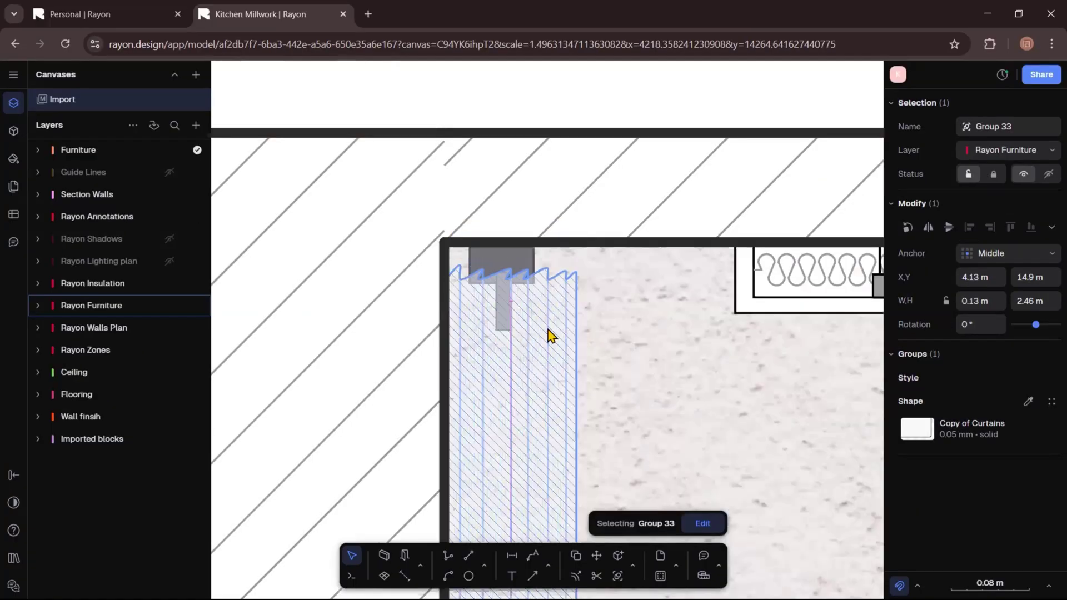
# - Position the curtain below its ceiling track at the window wall and the slatted low cabinet along the floor
pyautogui.moveTo(548, 327); pyautogui.dragTo(543, 338)
pyautogui.scroll(-5, 549, 297)
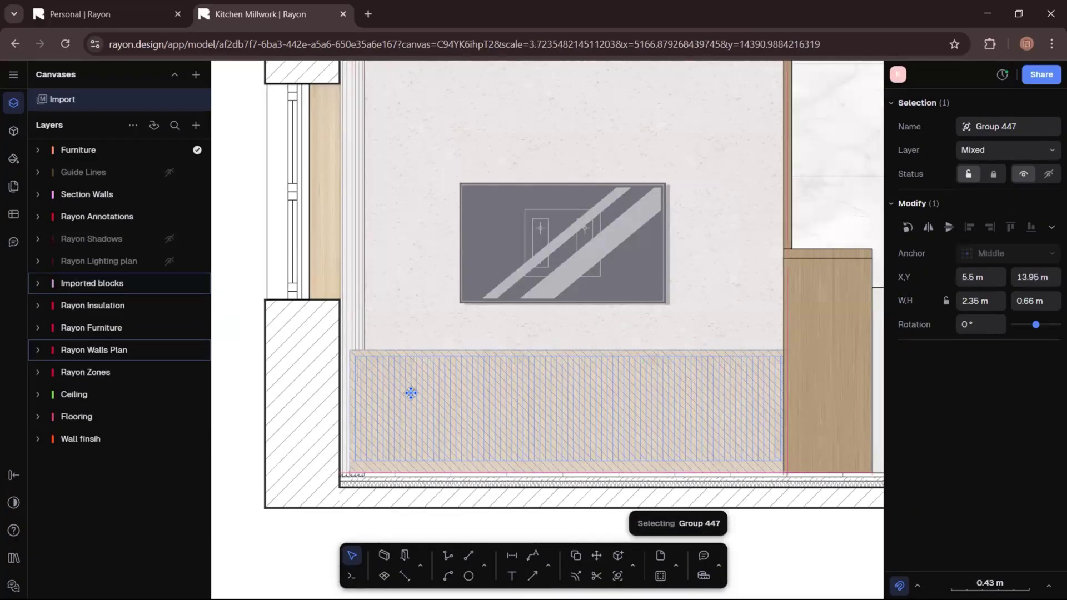
pyautogui.moveTo(410, 394); pyautogui.dragTo(407, 397)
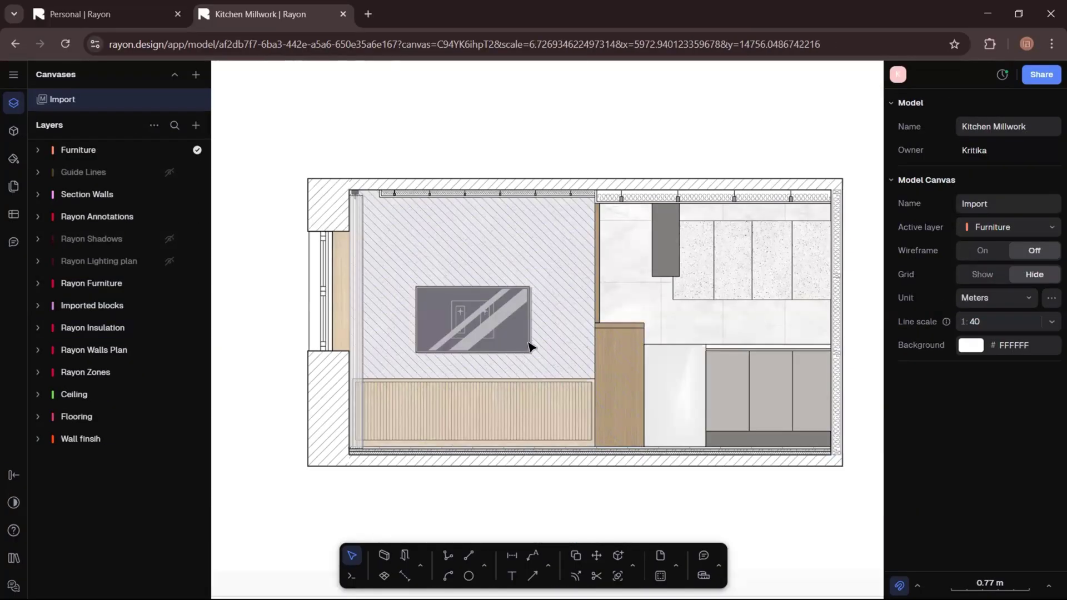
# - Insert the model's blocks for the hanging plant by the curtain, the range hood and the countertop accessories
pyautogui.click(13, 132)
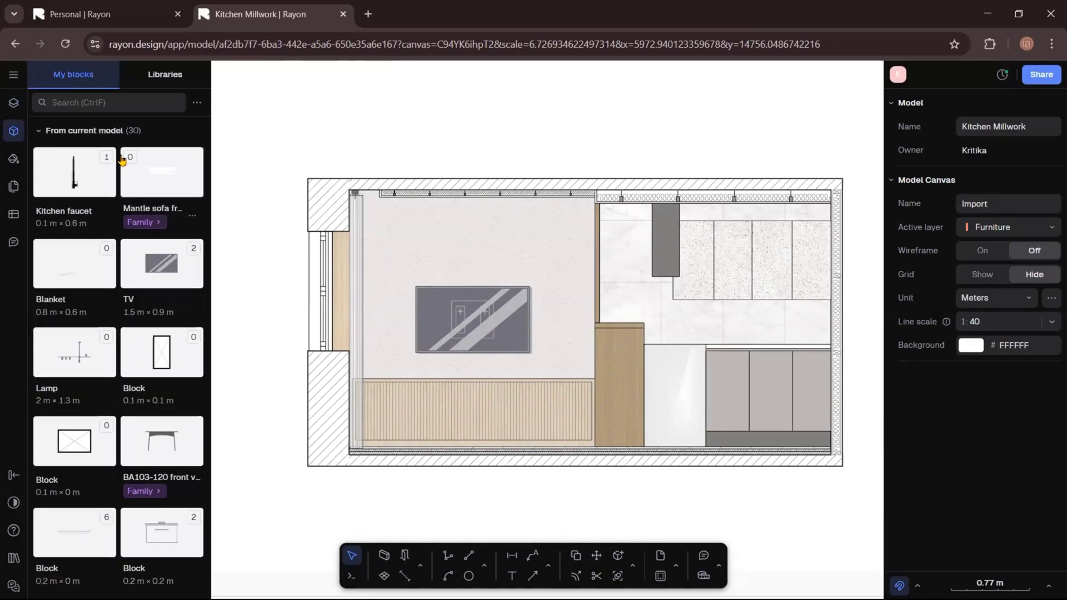
pyautogui.scroll(-12, 172, 313)
pyautogui.moveTo(75, 153); pyautogui.dragTo(357, 269)
pyautogui.scroll(4, 355, 287)
pyautogui.moveTo(353, 227); pyautogui.dragTo(372, 116)
pyautogui.scroll(-10, 74, 278)
pyautogui.moveTo(75, 229); pyautogui.dragTo(637, 243)
pyautogui.scroll(-4, 363, 207)
pyautogui.scroll(4, 768, 273)
pyautogui.moveTo(260, 176); pyautogui.dragTo(825, 314)
pyautogui.scroll(-4, 620, 262)
# - Insert the dining furniture in front of the TV wall and decor blocks above the slatted low cabinet
pyautogui.scroll(15, 117, 278)
pyautogui.moveTo(162, 174); pyautogui.dragTo(354, 372)
pyautogui.scroll(3, 354, 372)
pyautogui.moveTo(72, 267); pyautogui.dragTo(543, 282)
pyautogui.moveTo(571, 219); pyautogui.dragTo(549, 243)
pyautogui.scroll(-10, 117, 333)
pyautogui.moveTo(162, 267); pyautogui.dragTo(512, 311)
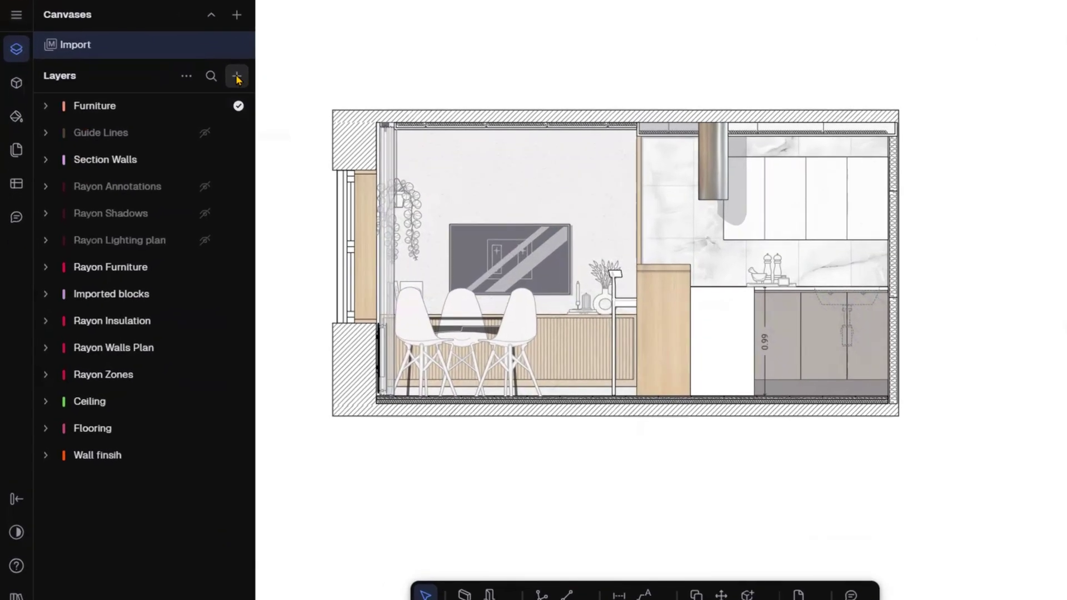
# - Add a new layer named Annotation
pyautogui.click(196, 125)
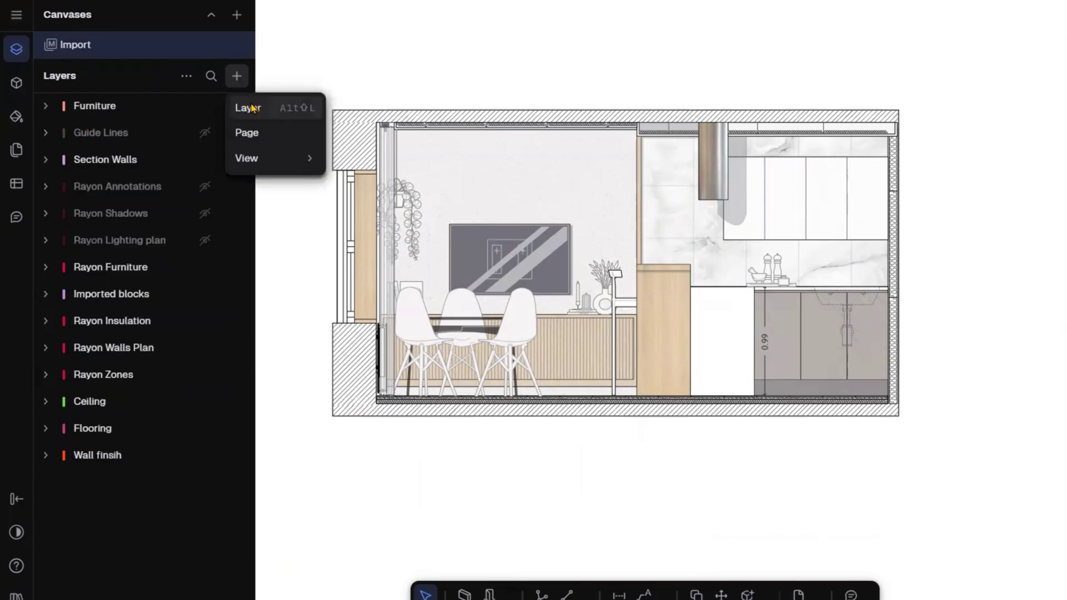
pyautogui.click(202, 149)
pyautogui.write('Ann')
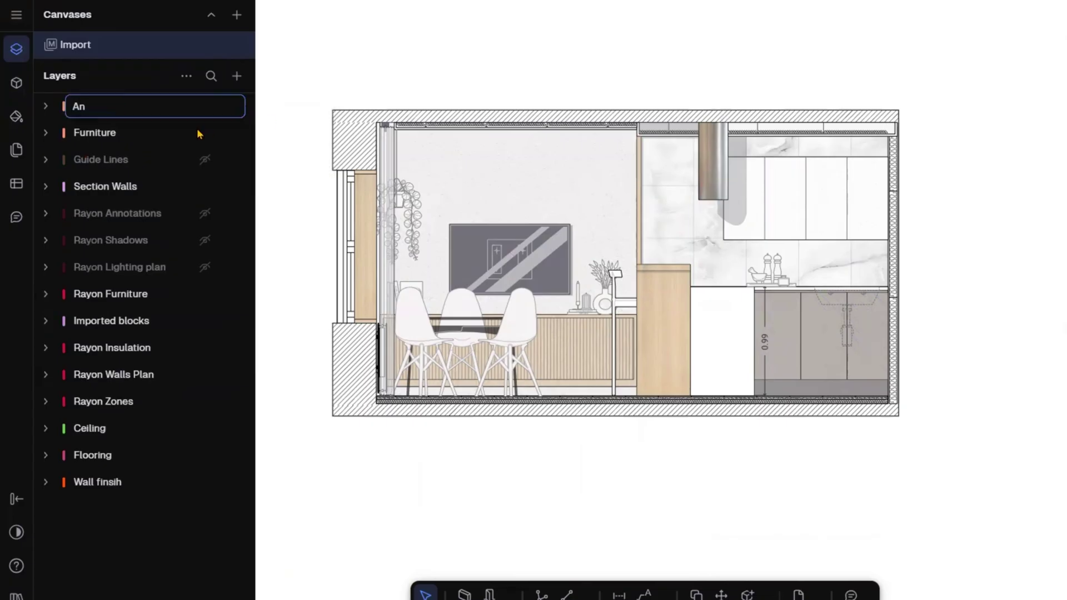
pyautogui.write('otation')
pyautogui.click(311, 74)
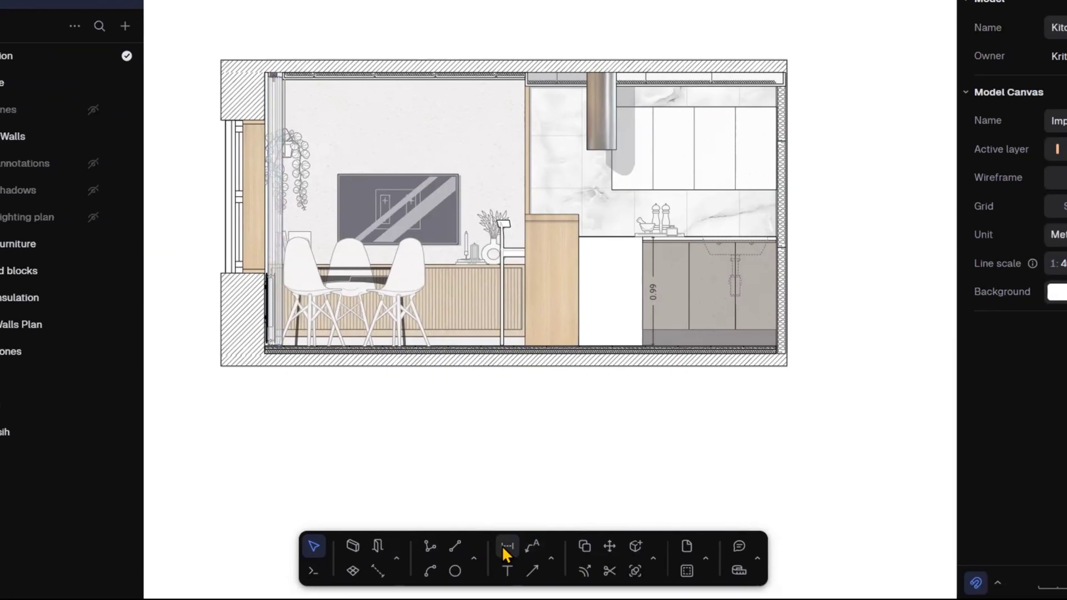
# - Dimension the thickness of the floor build-up at the inner corner of the lower window wall
pyautogui.click(506, 545)
pyautogui.scroll(5, 250, 353)
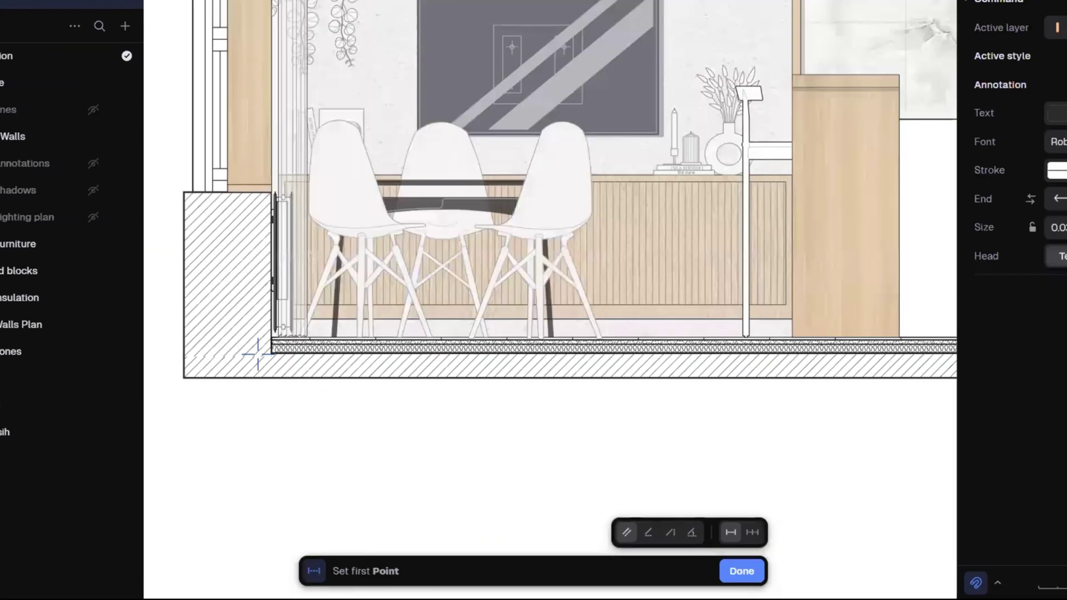
pyautogui.click(285, 320)
pyautogui.click(285, 352)
pyautogui.scroll(-4, 444, 338)
pyautogui.scroll(5, 250, 326)
pyautogui.click(365, 354)
# - Dimension the lower window wall's height from the finished floor up to the sill, in line with the floor build-up dimension
pyautogui.click(506, 546)
pyautogui.click(603, 338)
pyautogui.click(613, 38)
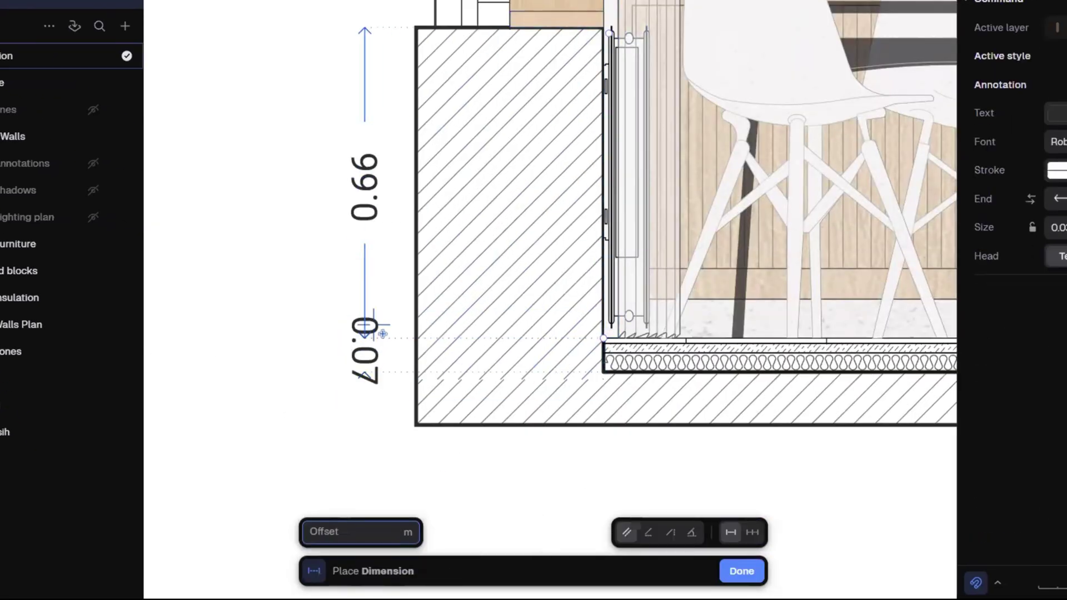
pyautogui.click(469, 228)
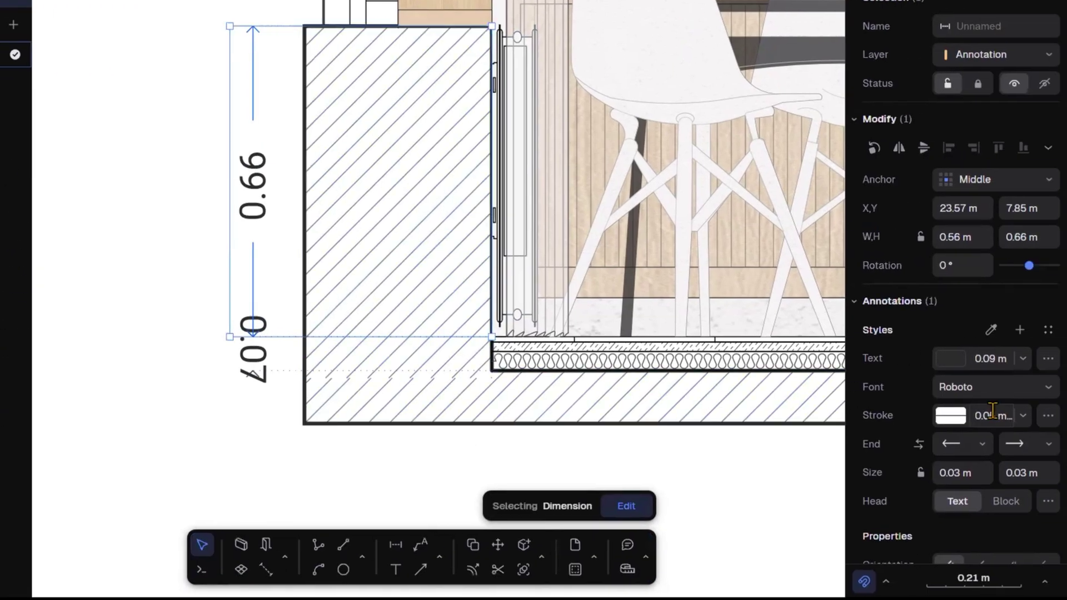
pyautogui.scroll(-3, 1010, 520)
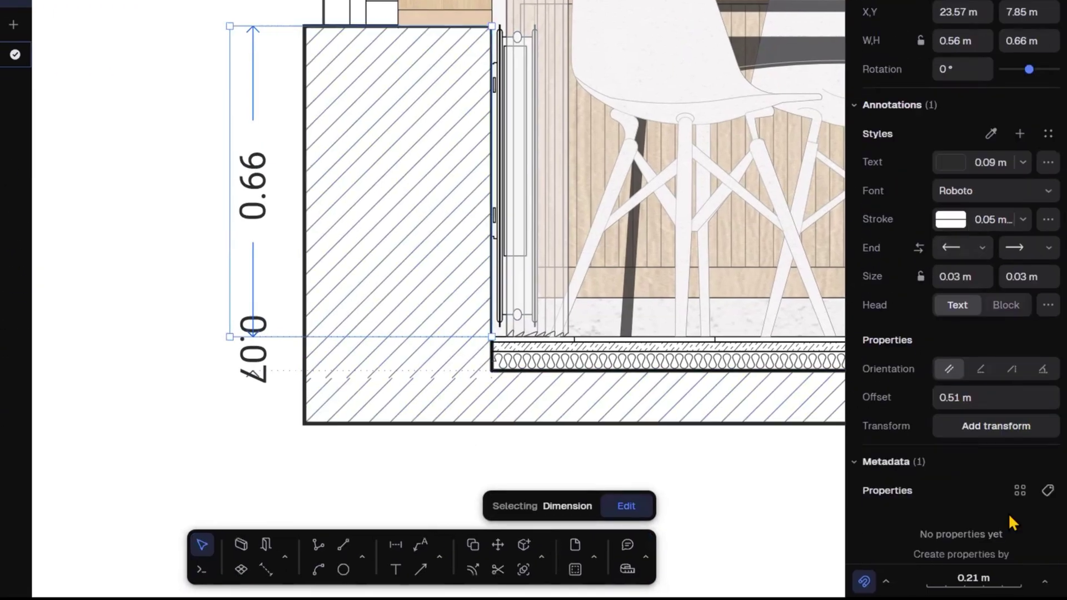
pyautogui.scroll(3, 988, 470)
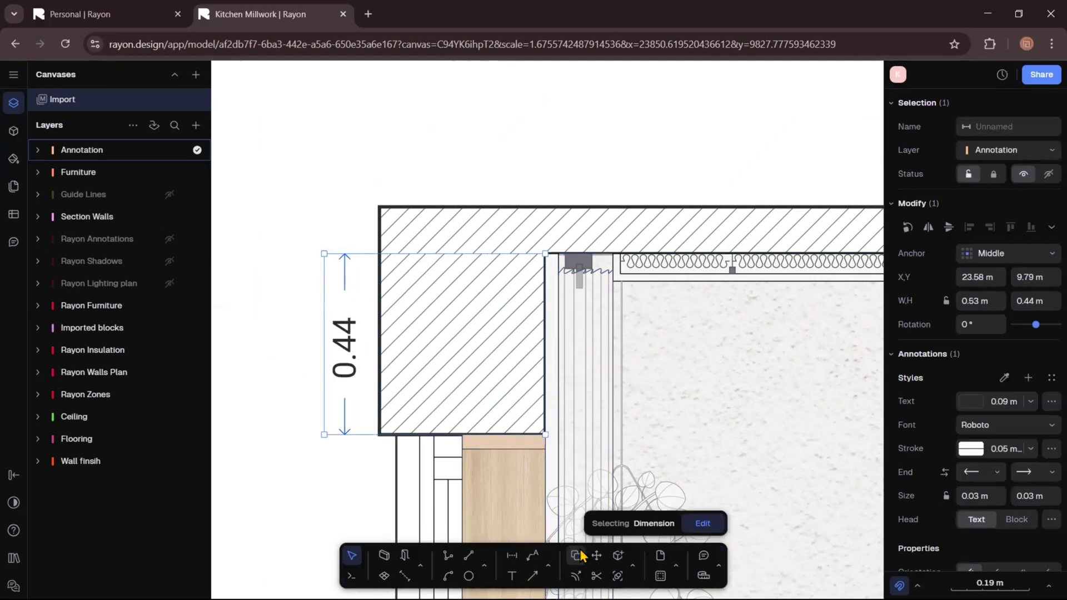
# - Dimension the height of the window opening between the upper and lower wall blocks
pyautogui.click(510, 555)
pyautogui.scroll(-3, 569, 238)
pyautogui.click(551, 229)
pyautogui.click(551, 528)
pyautogui.press('Escape')
# - Start a leader on the upper cabinet fronts, run it horizontally past the outer wall, and choose black text and a different end marker
pyautogui.click(552, 528)
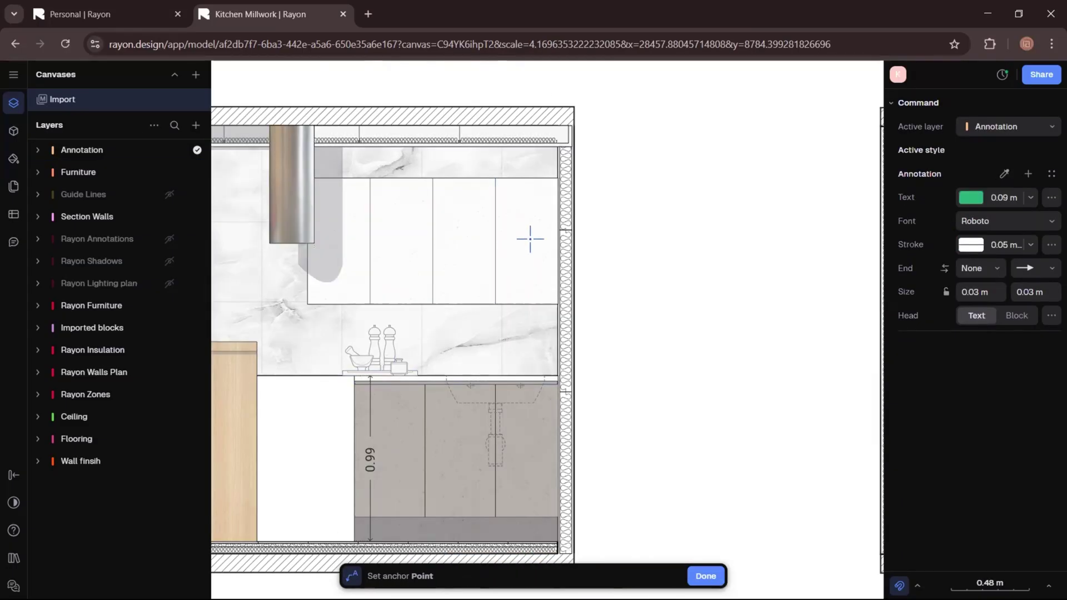
pyautogui.click(531, 239)
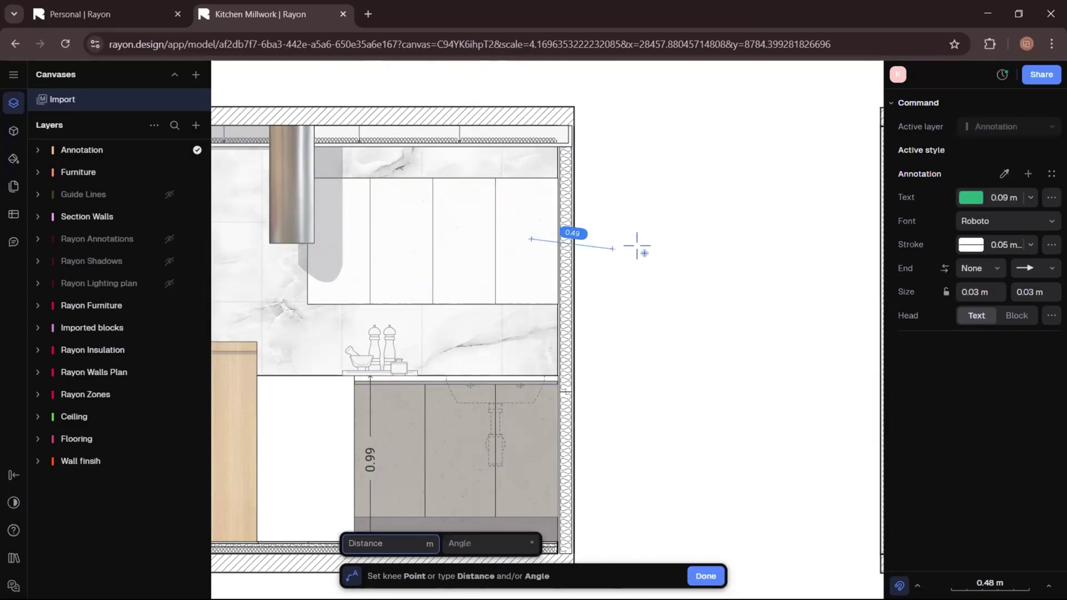
pyautogui.click(623, 239)
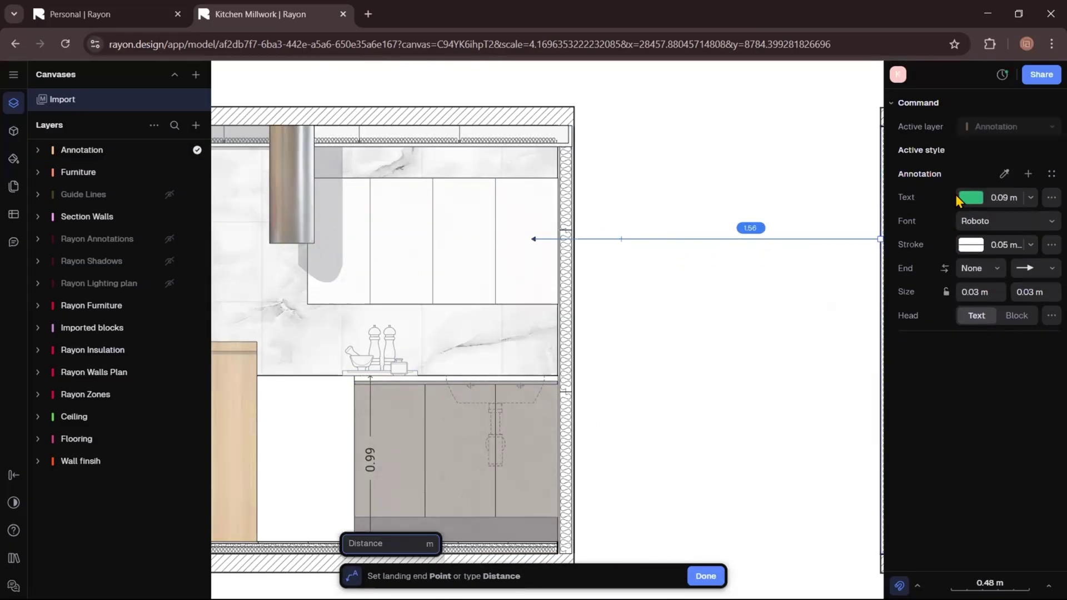
pyautogui.click(971, 198)
pyautogui.click(806, 338)
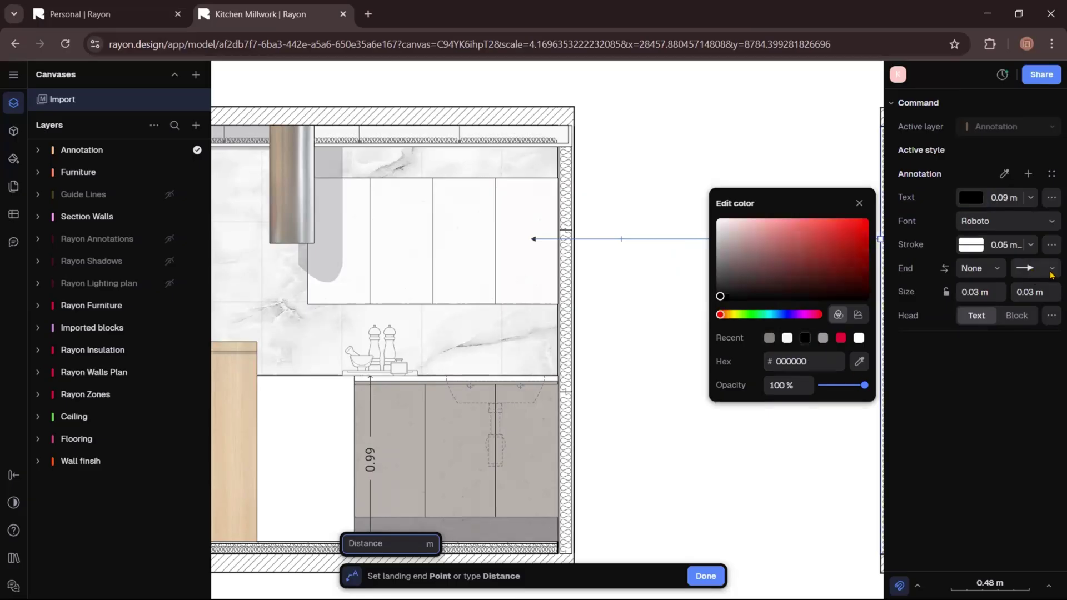
pyautogui.click(1033, 269)
pyautogui.click(1028, 411)
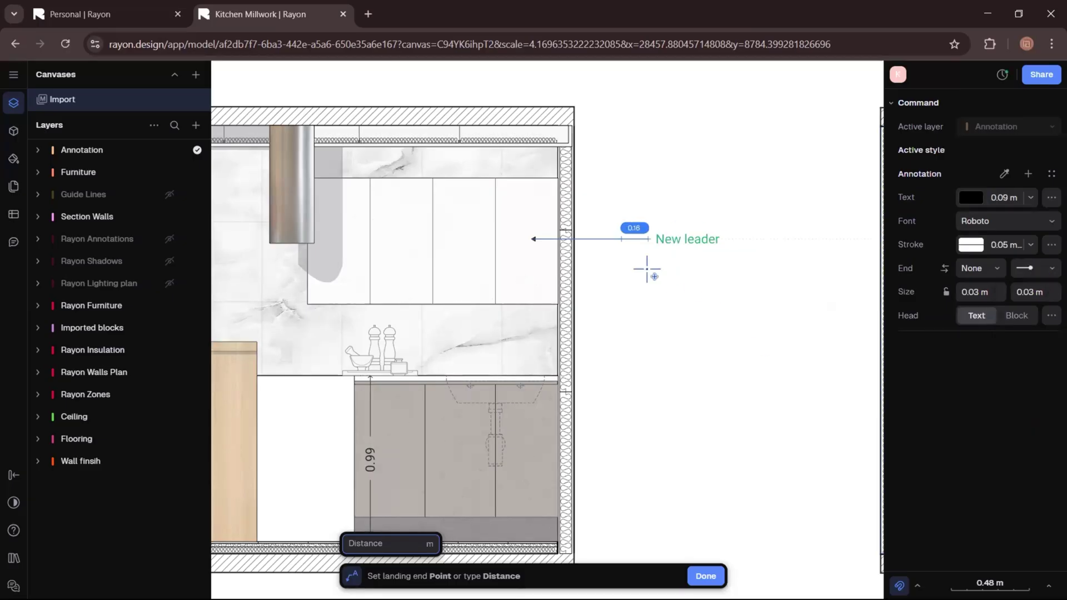
# - Finish the leader just outside the wall and label it "Upper Cabinet"
pyautogui.click(636, 258)
pyautogui.write('U')
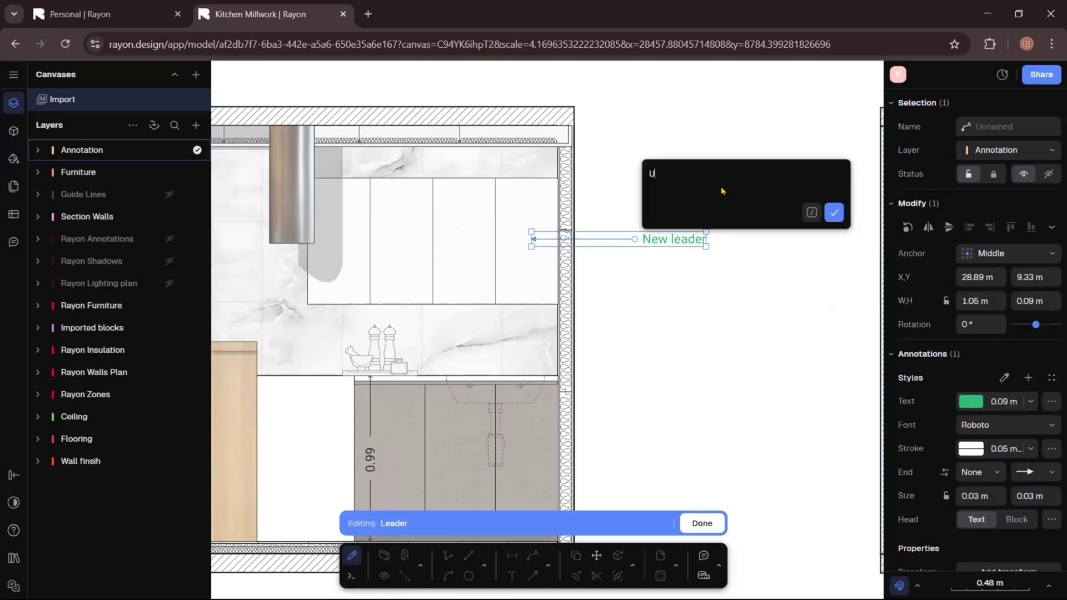
pyautogui.write('pper Cabinate')
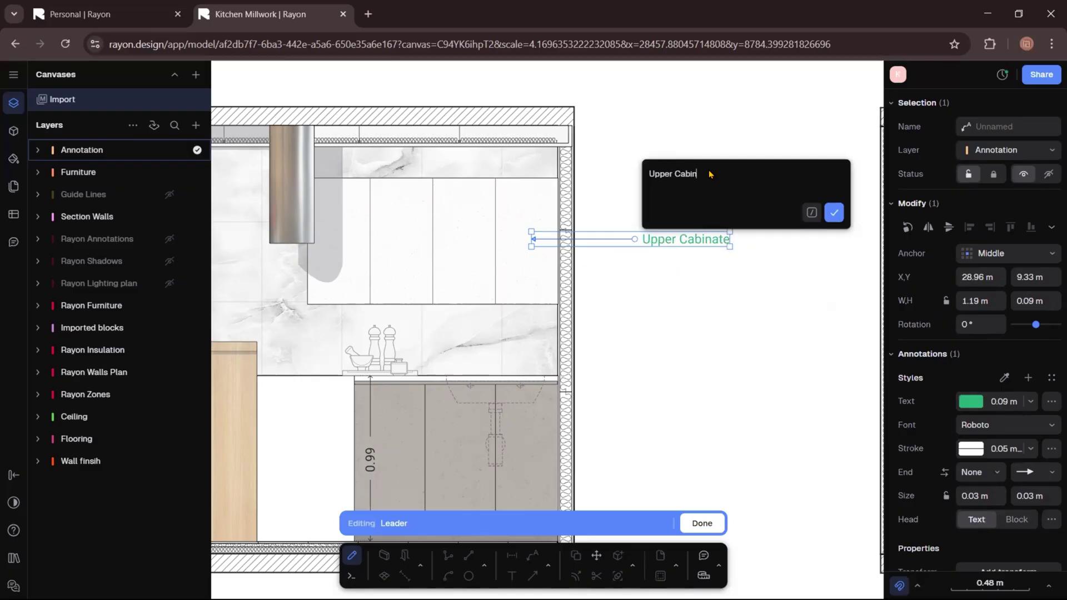
pyautogui.write('t')
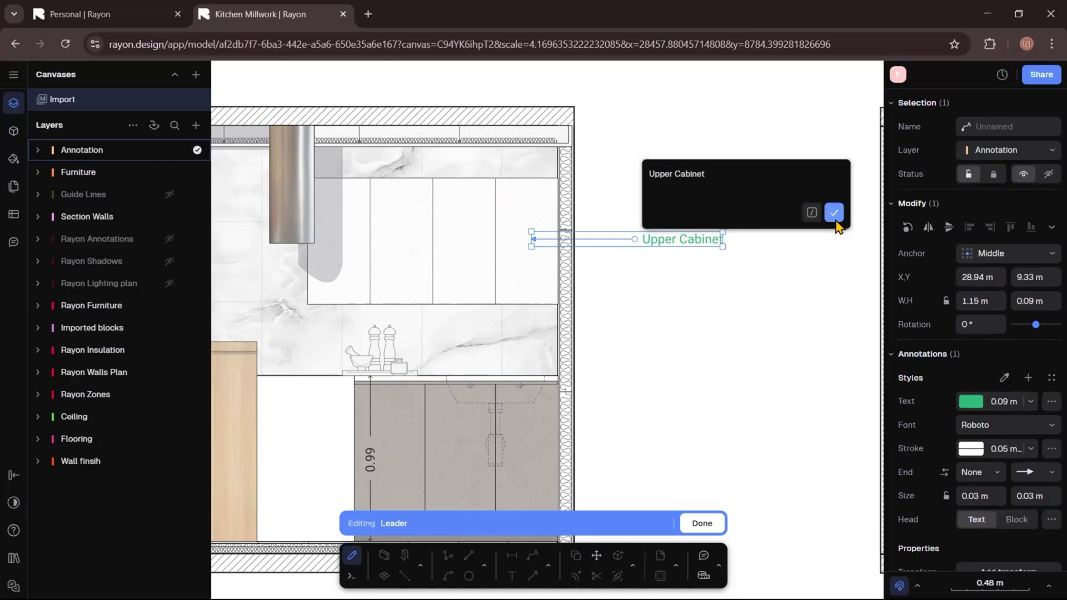
pyautogui.click(834, 212)
# - Set the Upper Cabinet leader's text colour to black (000000)
pyautogui.click(968, 397)
pyautogui.click(762, 527)
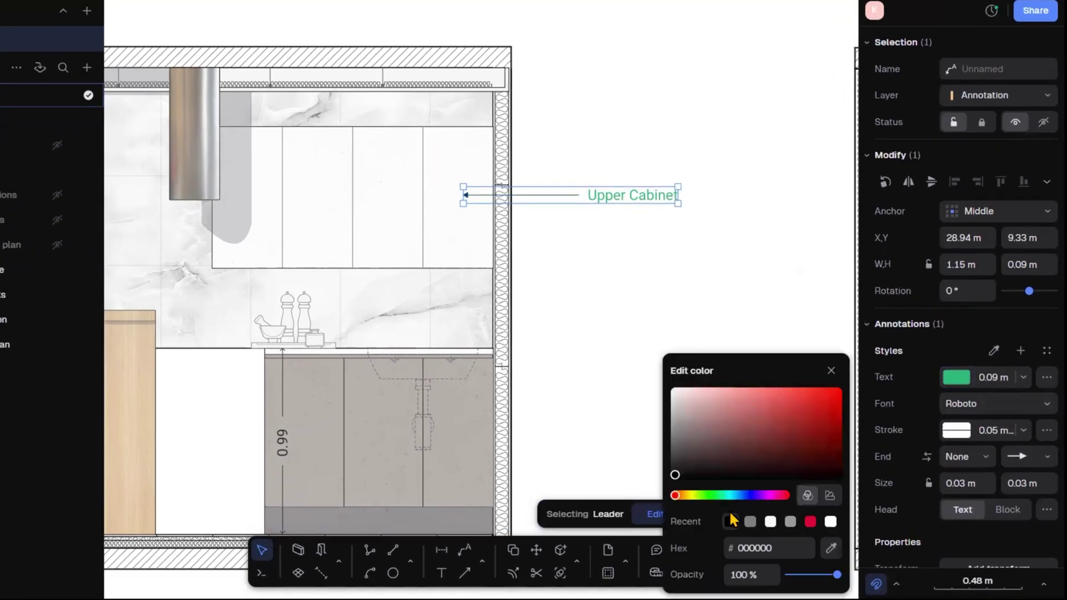
pyautogui.click(754, 283)
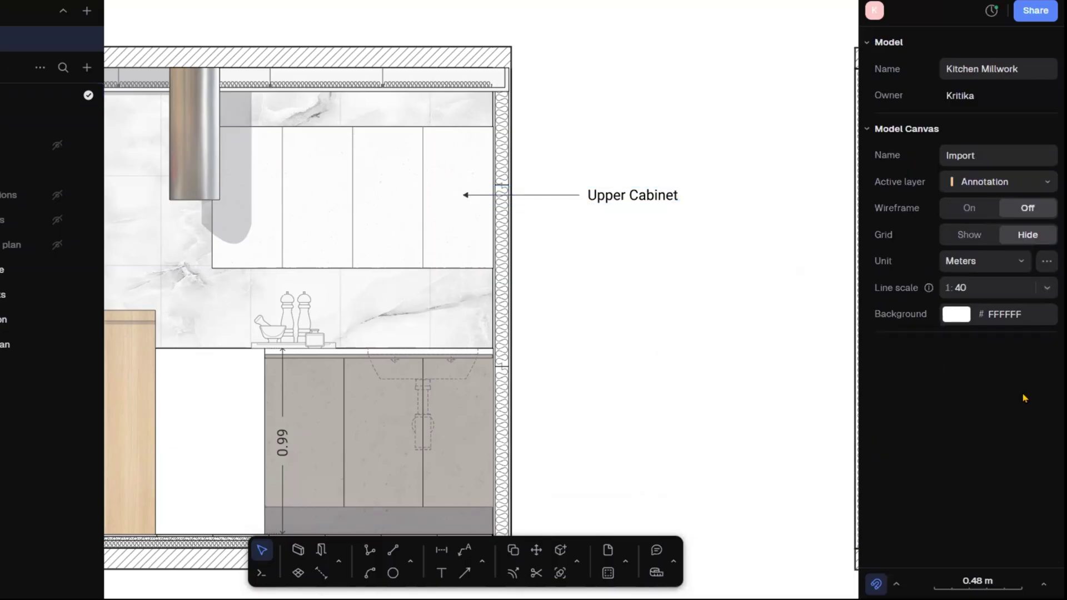
pyautogui.click(635, 201)
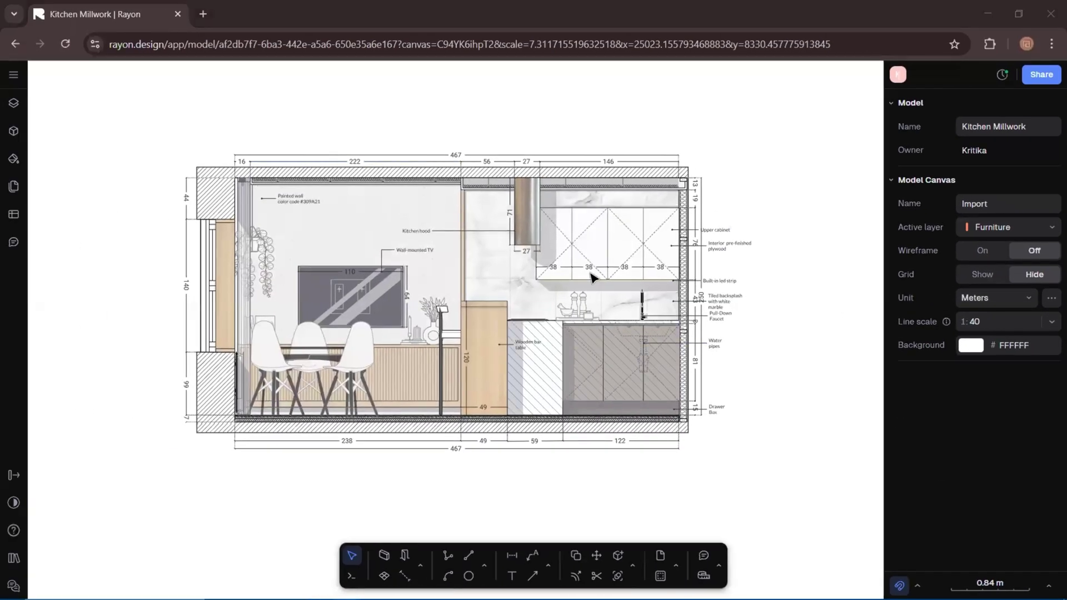
# - Insert the Section line R block from the library's "anno" search results above the kitchen section
pyautogui.scroll(3, 329, 336)
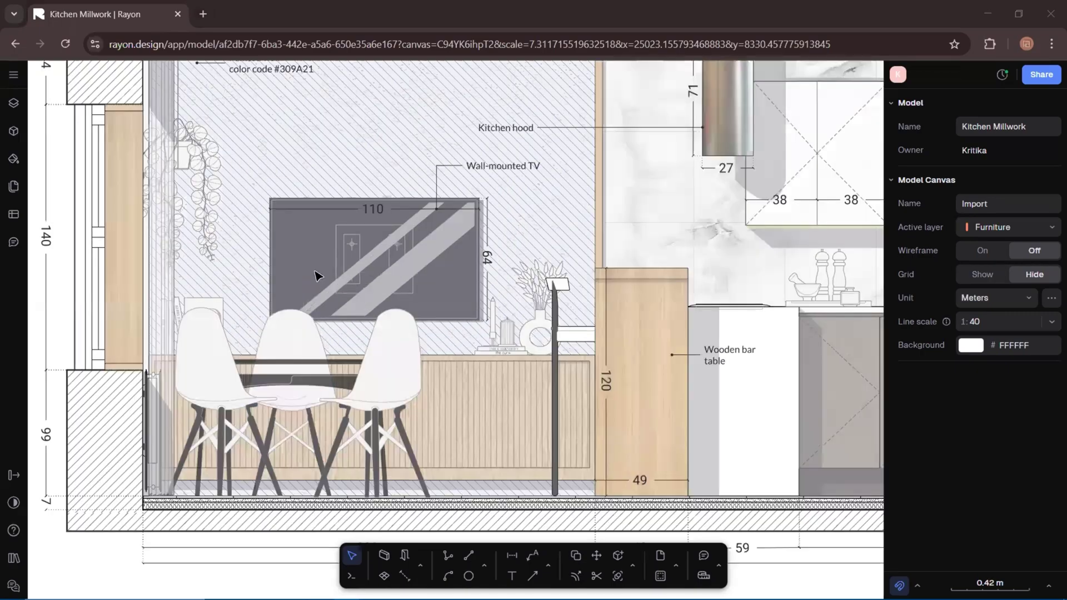
pyautogui.moveTo(359, 298)
pyautogui.mouseDown(button='middle')
pyautogui.moveTo(438, 395)
pyautogui.moveTo(331, 353)
pyautogui.moveTo(19, 291)
pyautogui.moveTo(8, 384)
pyautogui.moveTo(19, 279)
pyautogui.moveTo(30, 281)
pyautogui.mouseUp(button='middle')
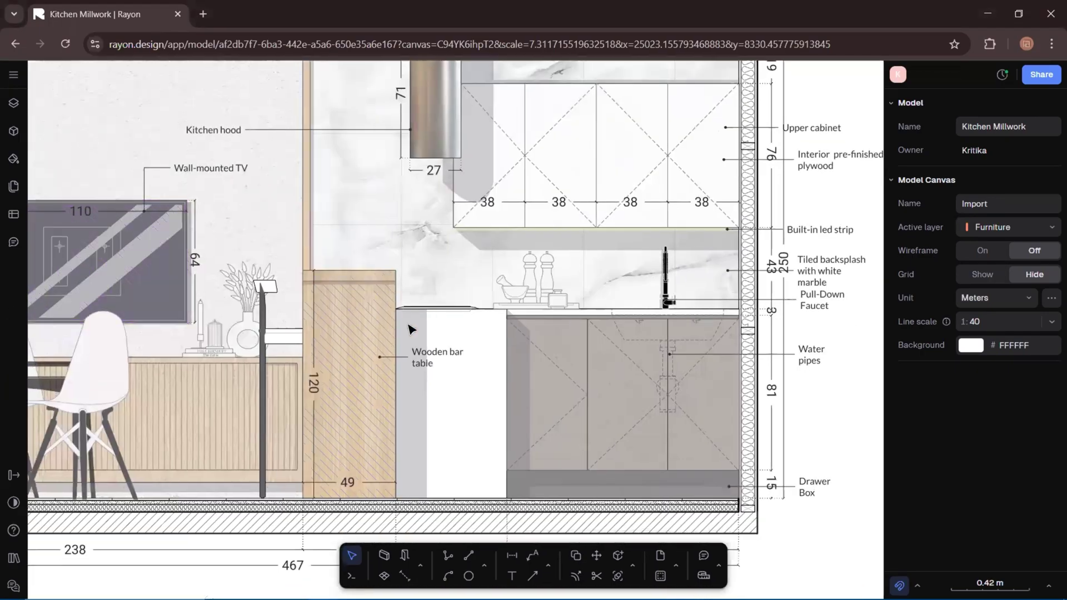
pyautogui.scroll(-3, 437, 323)
pyautogui.moveTo(437, 324); pyautogui.dragTo(493, 324, button='middle')
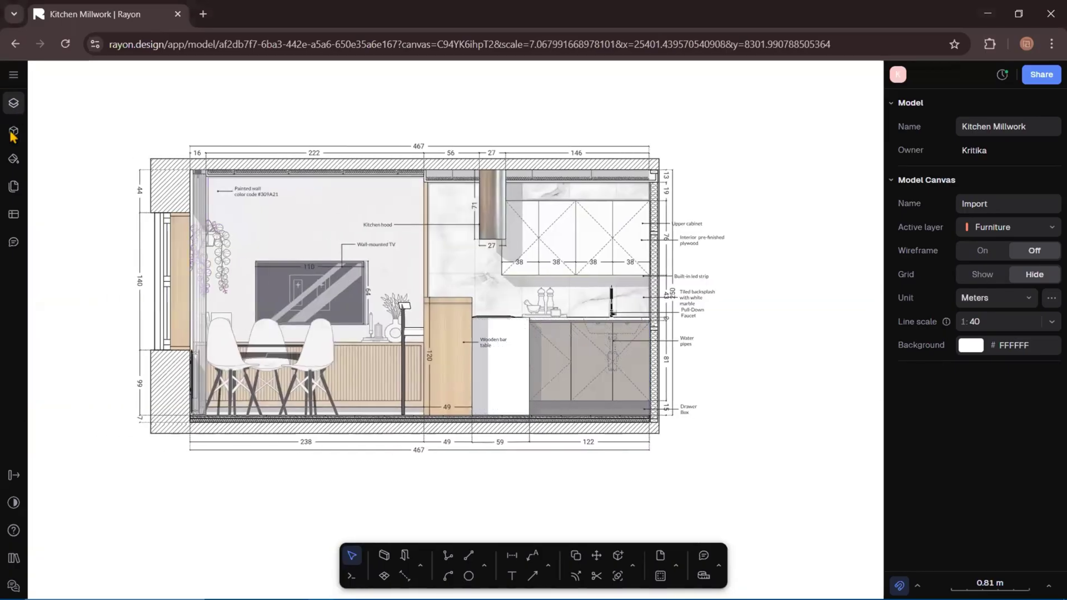
pyautogui.click(13, 131)
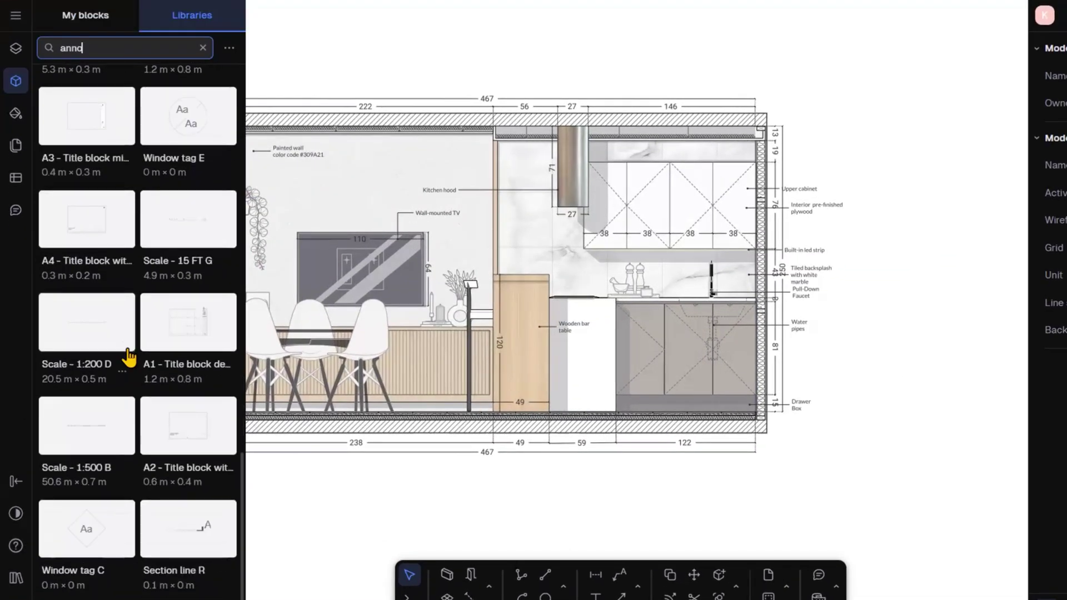
pyautogui.scroll(-7, 129, 357)
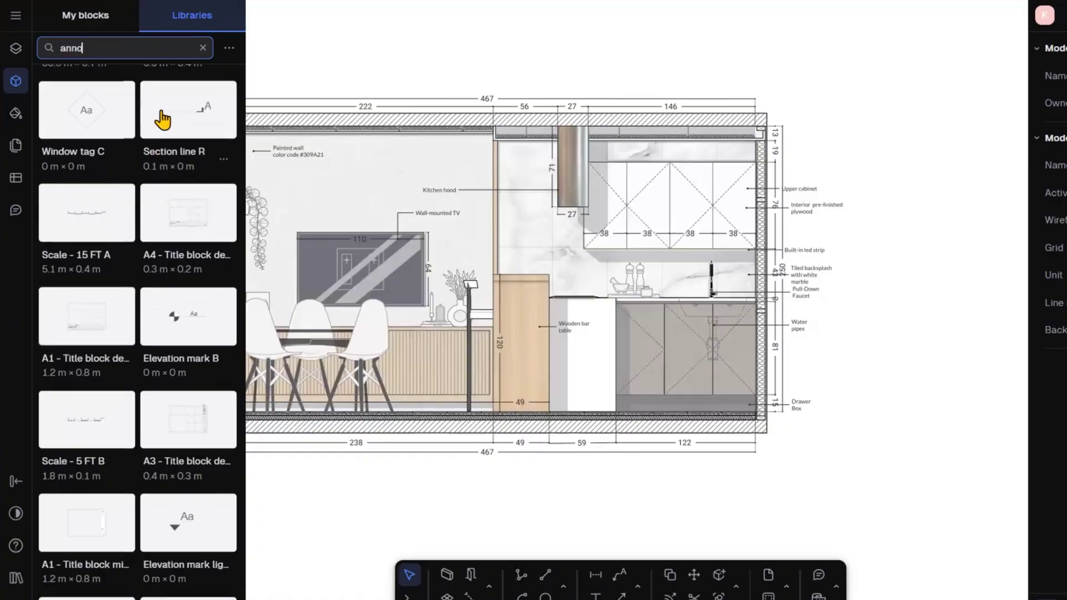
pyautogui.moveTo(666, 63); pyautogui.dragTo(665, 62)
pyautogui.scroll(10, 572, 112)
# - Enlarge the section line block to about 0.94 m by 0.13 m
pyautogui.moveTo(596, 152); pyautogui.dragTo(800, 126)
pyautogui.scroll(-8, 453, 207)
pyautogui.scroll(7, 468, 205)
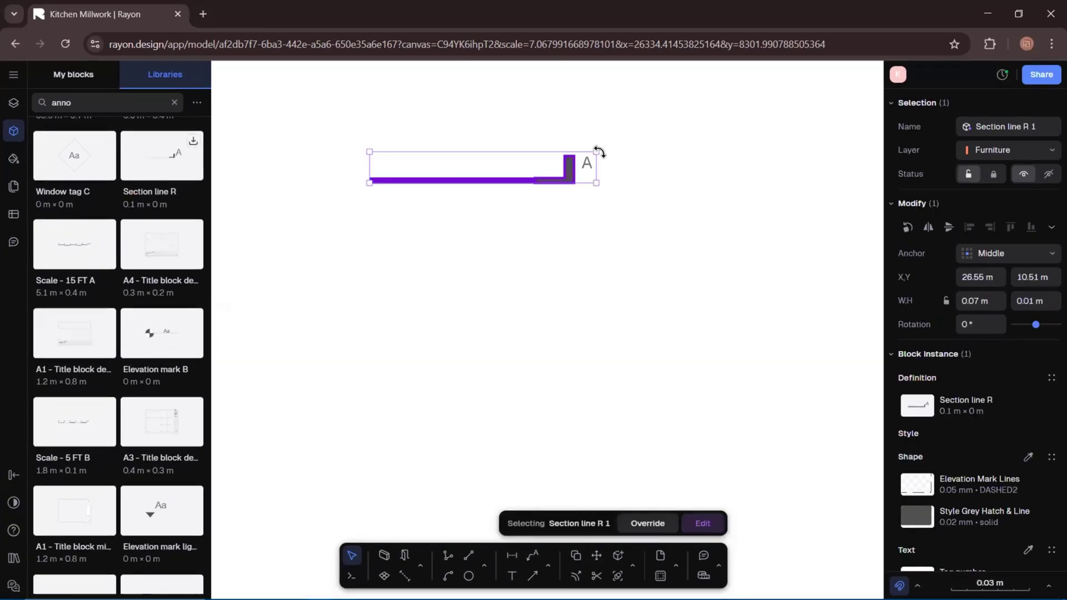
pyautogui.scroll(-7, 446, 219)
pyautogui.moveTo(451, 218); pyautogui.dragTo(699, 169)
pyautogui.scroll(-7, 476, 186)
# - Rotate the section line block 90° clockwise and place it at the bottom of the kitchen section, below the base cabinets
pyautogui.rightClick(538, 195)
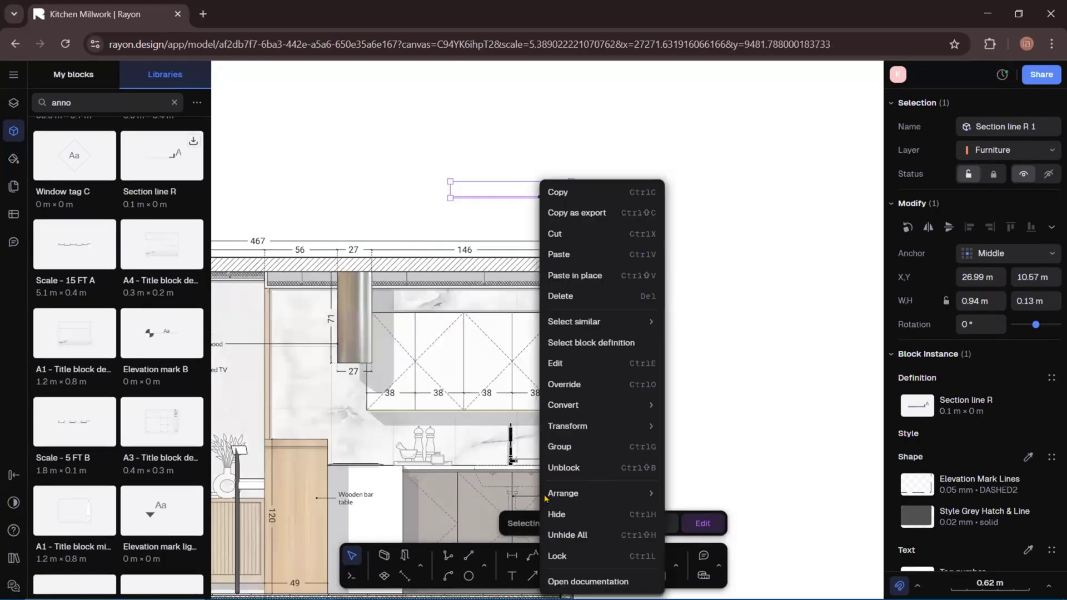
pyautogui.moveTo(622, 426)
pyautogui.click(683, 429)
pyautogui.moveTo(516, 177); pyautogui.dragTo(534, 138, button='middle')
pyautogui.moveTo(534, 139); pyautogui.dragTo(498, 483)
pyautogui.moveTo(517, 492); pyautogui.dragTo(493, 309, button='middle')
pyautogui.scroll(5, 466, 356)
pyautogui.moveTo(465, 303); pyautogui.dragTo(465, 461)
pyautogui.scroll(-5, 503, 284)
pyautogui.click(503, 445)
pyautogui.moveTo(482, 423); pyautogui.dragTo(484, 415)
# - Copy the section line block, flip the copy vertically and move it to the top of the kitchen section
pyautogui.hotkey('ctrl', 'c')
pyautogui.hotkey('ctrl', 'v')
pyautogui.rightClick(494, 384)
pyautogui.moveTo(583, 427)
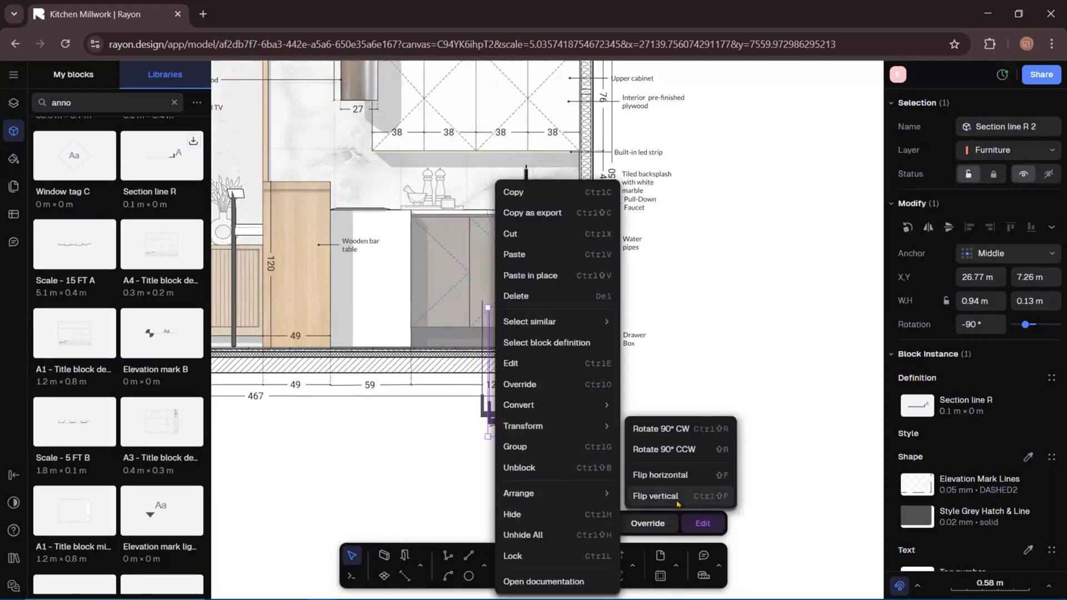
pyautogui.click(678, 498)
pyautogui.moveTo(493, 356); pyautogui.dragTo(482, 69)
pyautogui.moveTo(482, 69); pyautogui.dragTo(476, 358, button='middle')
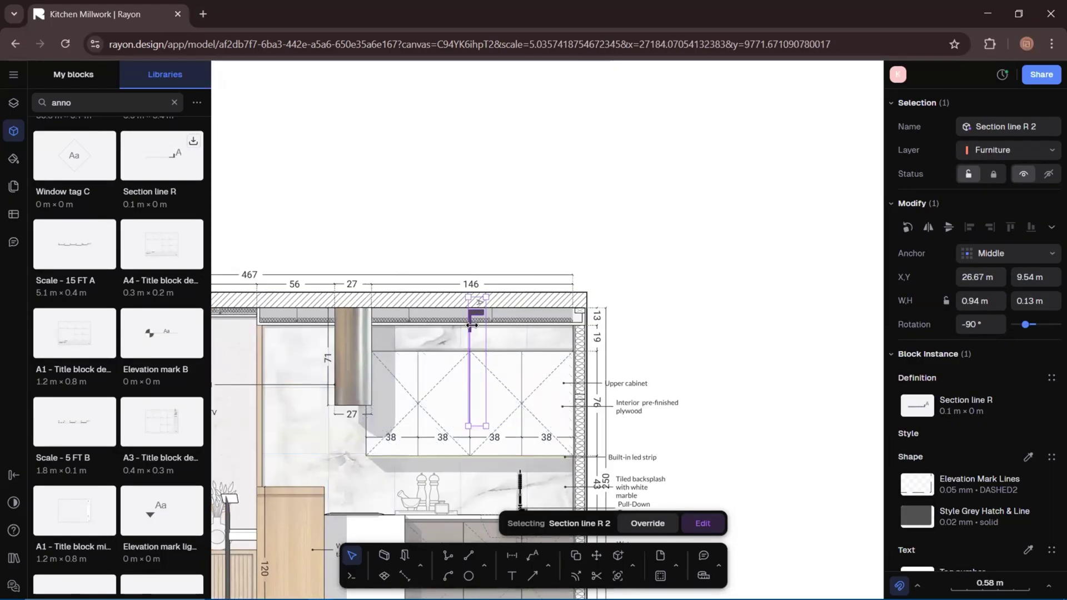
pyautogui.click(670, 239)
# - Adjust the two section line markers so they line up vertically through the kitchen cabinets
pyautogui.moveTo(610, 434); pyautogui.dragTo(677, 272, button='middle')
pyautogui.scroll(1, 678, 389)
pyautogui.click(535, 480)
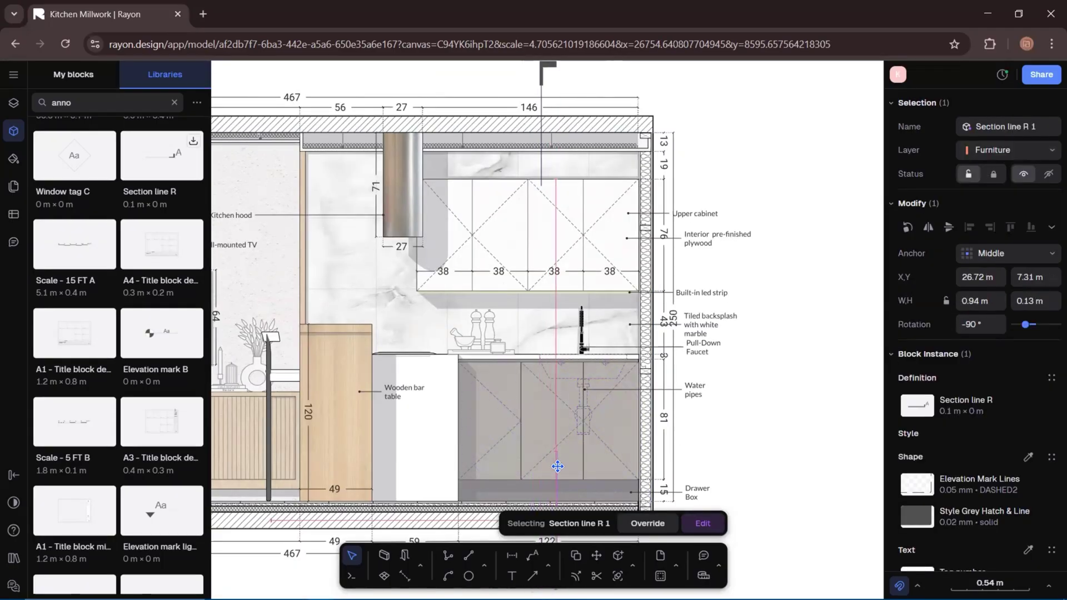
pyautogui.moveTo(552, 81); pyautogui.dragTo(556, 82)
pyautogui.click(784, 151)
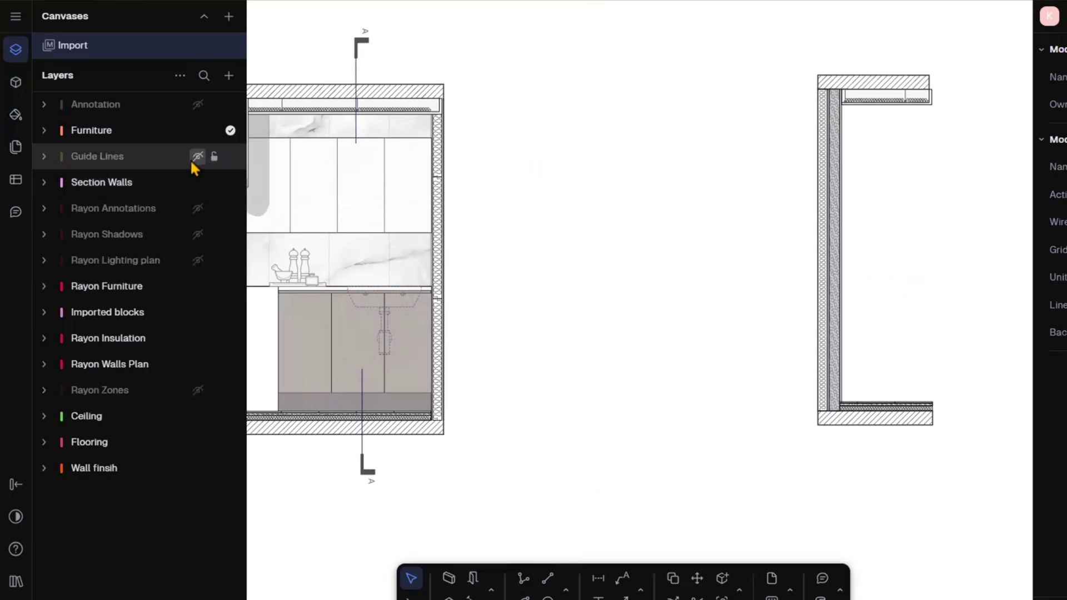
# - Show the Guide Lines layer, make it active, and draw a horizontal guide line from the countertop's end past the separate wall section
pyautogui.click(197, 157)
pyautogui.click(230, 156)
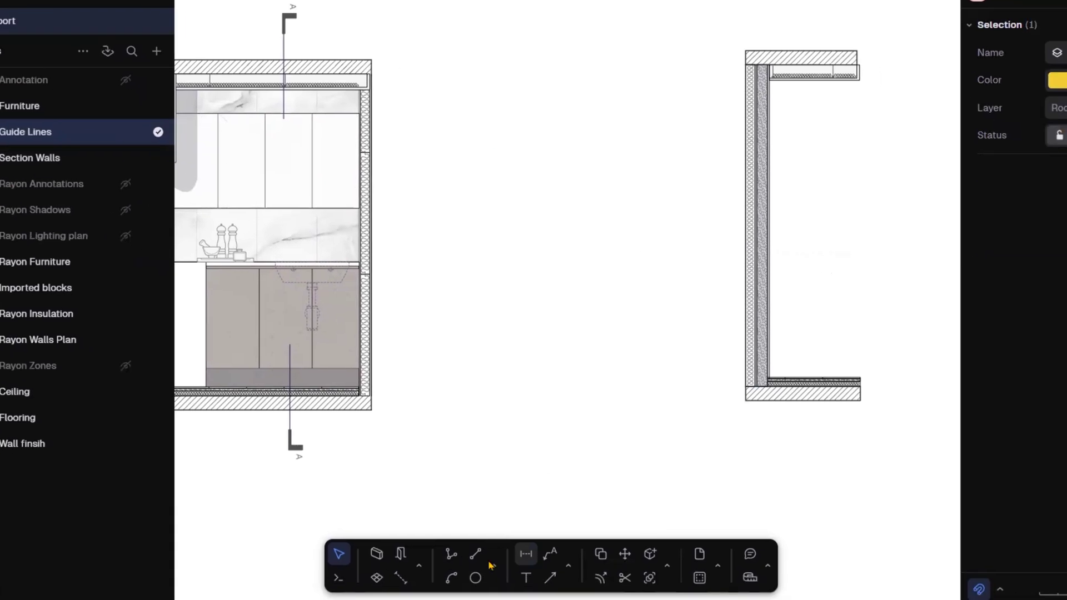
pyautogui.click(457, 549)
pyautogui.scroll(5, 347, 251)
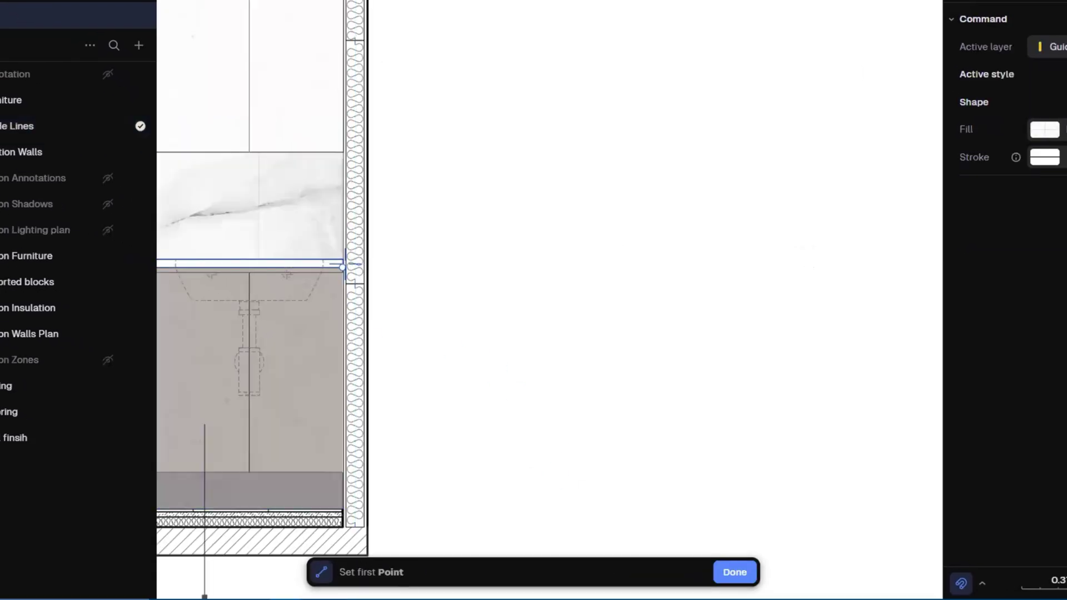
pyautogui.click(343, 260)
pyautogui.scroll(-6, 329, 270)
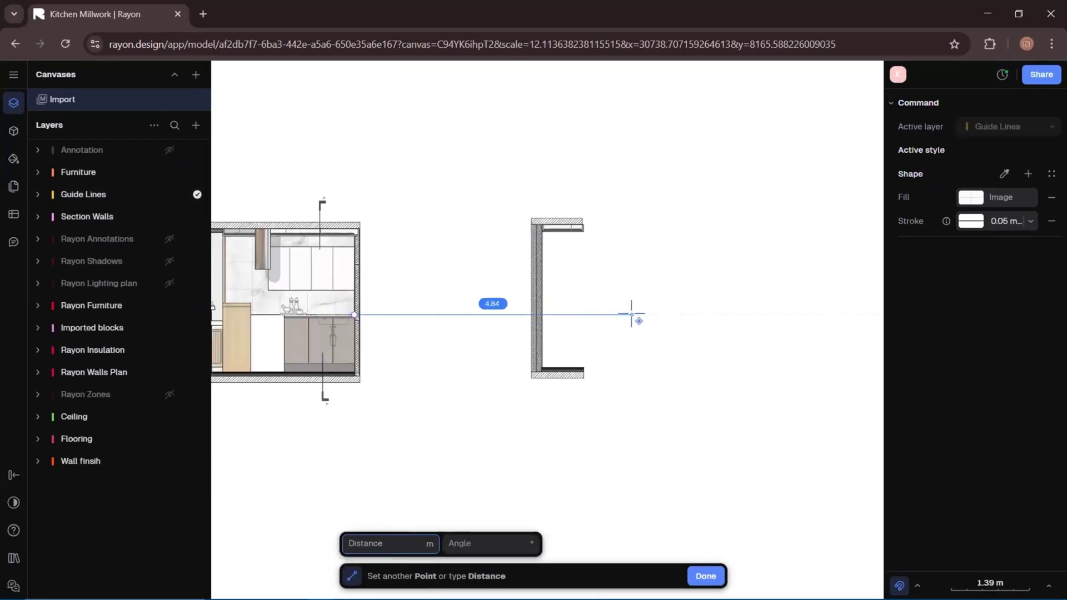
pyautogui.click(632, 315)
# - Draw three more guide lines projecting the kitchen cabinet edges across to the separate wall section
pyautogui.click(468, 556)
pyautogui.scroll(10, 355, 318)
pyautogui.click(353, 295)
pyautogui.scroll(-8, 352, 295)
pyautogui.click(855, 301)
pyautogui.click(447, 323)
pyautogui.click(806, 324)
pyautogui.scroll(3, 400, 323)
pyautogui.click(469, 556)
pyautogui.click(411, 217)
pyautogui.click(781, 264)
# - Draw two further guide lines from the kitchen elevation to the wall section for the remaining cabinet levels
pyautogui.click(468, 556)
pyautogui.scroll(8, 340, 192)
pyautogui.click(352, 215)
pyautogui.scroll(-8, 348, 203)
pyautogui.click(827, 195)
pyautogui.click(467, 558)
pyautogui.click(346, 389)
pyautogui.click(608, 374)
# - Select the new guide lines and give their strokes a dashed style
pyautogui.moveTo(534, 417); pyautogui.dragTo(389, 189)
pyautogui.click(971, 426)
pyautogui.click(836, 578)
pyautogui.click(787, 483)
pyautogui.press('BackSpace')
pyautogui.press('Escape')
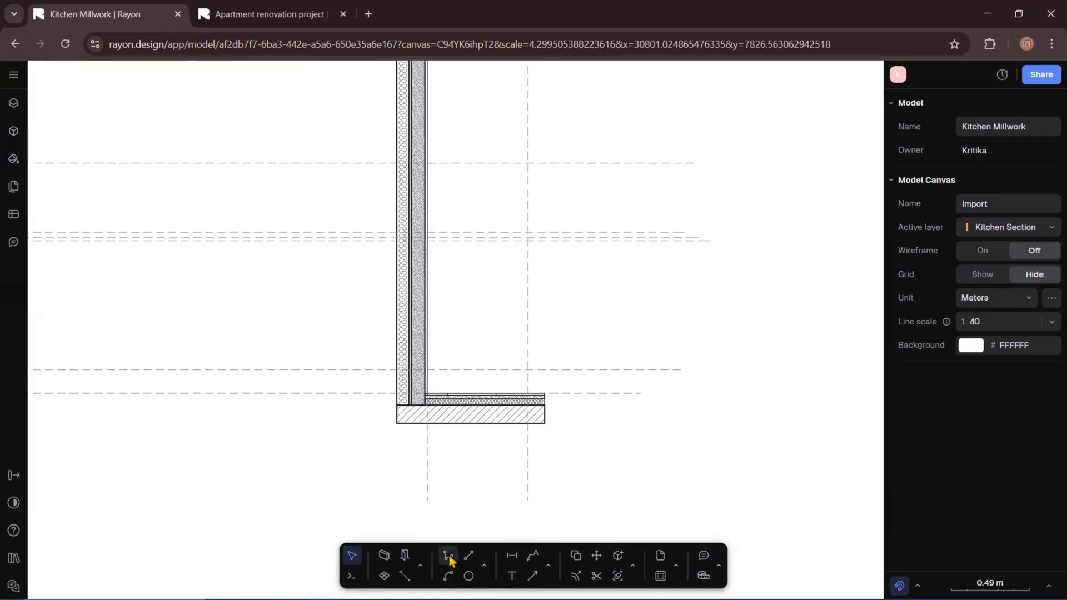
# - Start a new path on the Kitchen Section layer and remove the fill from its active style
pyautogui.click(448, 555)
pyautogui.scroll(3, 431, 228)
pyautogui.click(971, 221)
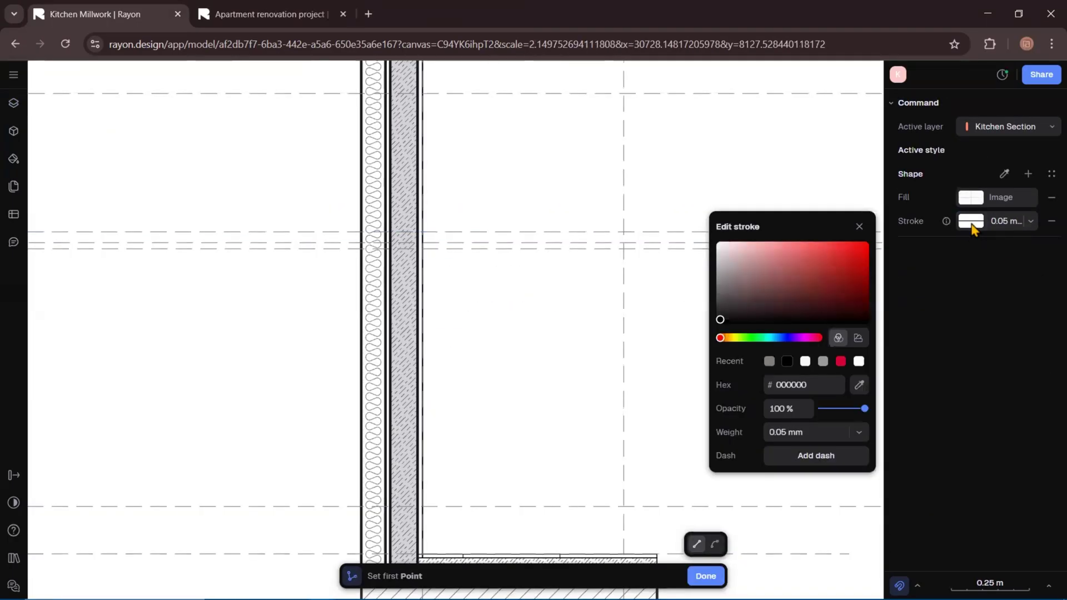
pyautogui.click(860, 226)
pyautogui.click(1052, 197)
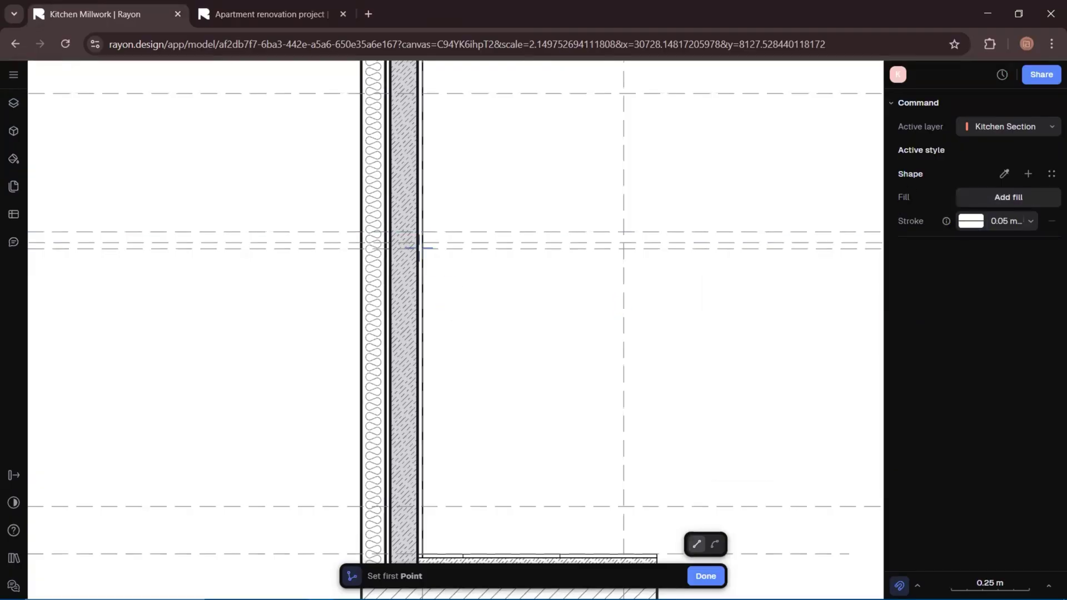
# - Draw the base cabinet's narrow back panel along the wall face, from the countertop's upper guide line down to the finished floor
pyautogui.scroll(5, 423, 232)
pyautogui.click(426, 235)
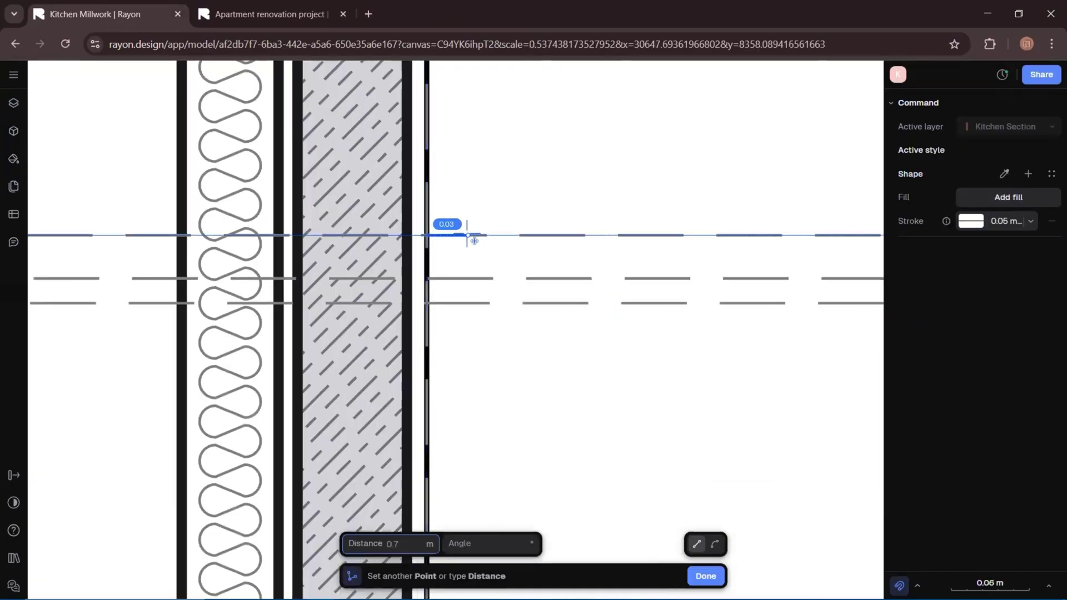
pyautogui.scroll(-5, 453, 226)
pyautogui.scroll(5, 461, 231)
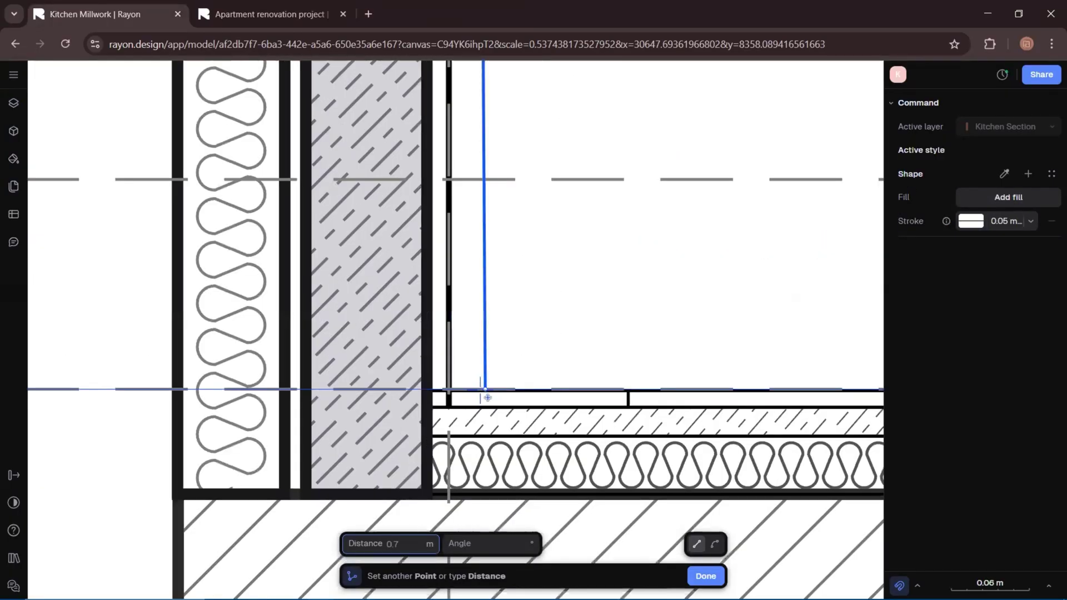
pyautogui.click(448, 391)
pyautogui.scroll(-5, 466, 436)
pyautogui.moveTo(496, 169); pyautogui.dragTo(482, 457, button='middle')
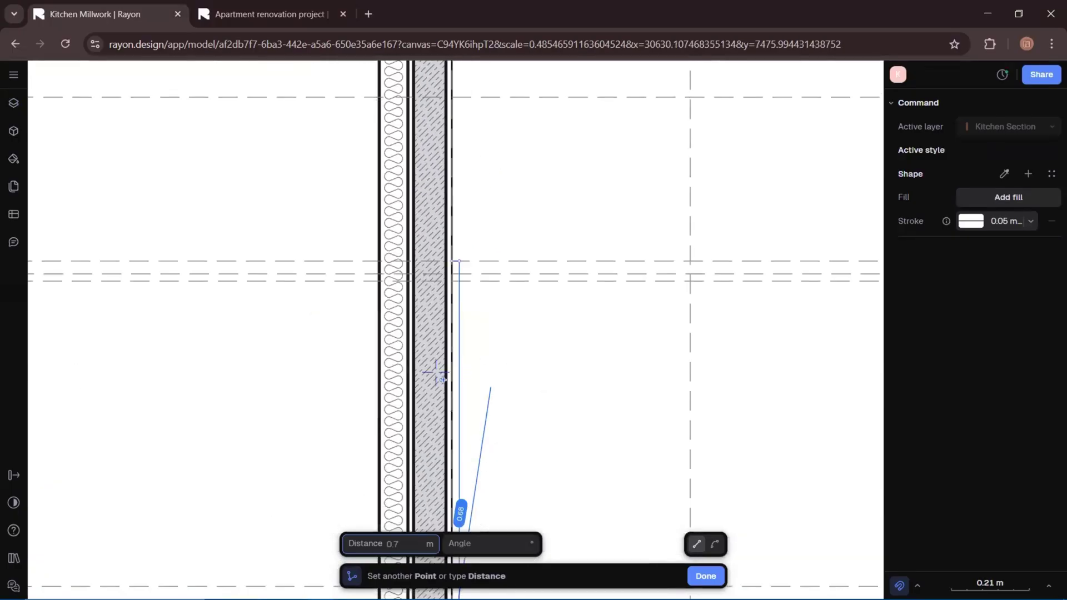
pyautogui.scroll(7, 454, 332)
pyautogui.click(470, 293)
# - Draw the countertop slab, about 0.63 m by 0.03 m, from the back panel past the front guide line between the upper two guides
pyautogui.scroll(-6, 505, 231)
pyautogui.scroll(3, 512, 211)
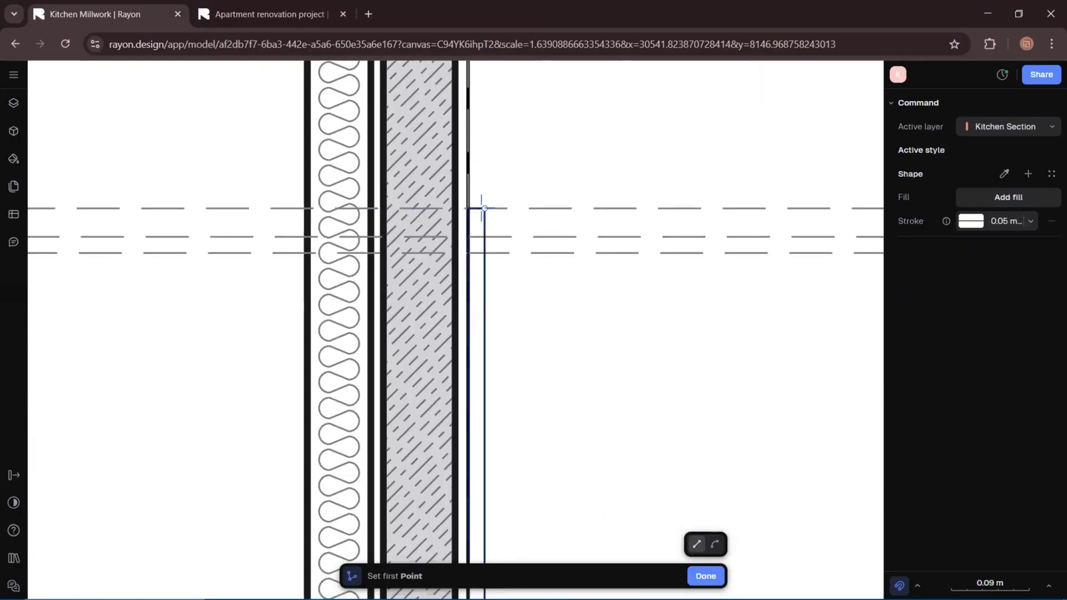
pyautogui.click(485, 208)
pyautogui.scroll(-4, 406, 299)
pyautogui.scroll(4, 738, 258)
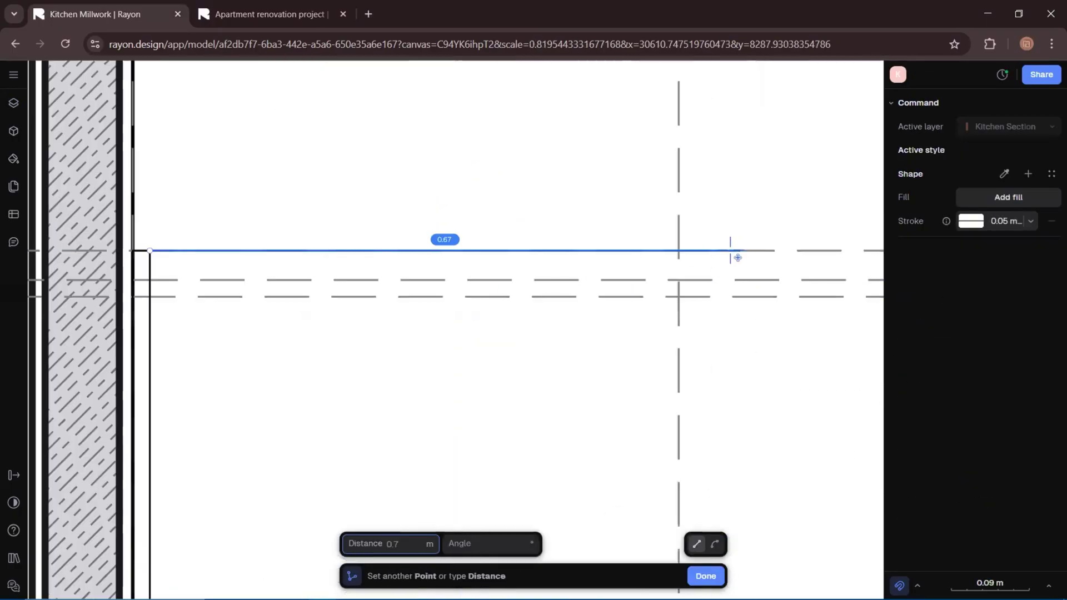
pyautogui.click(700, 251)
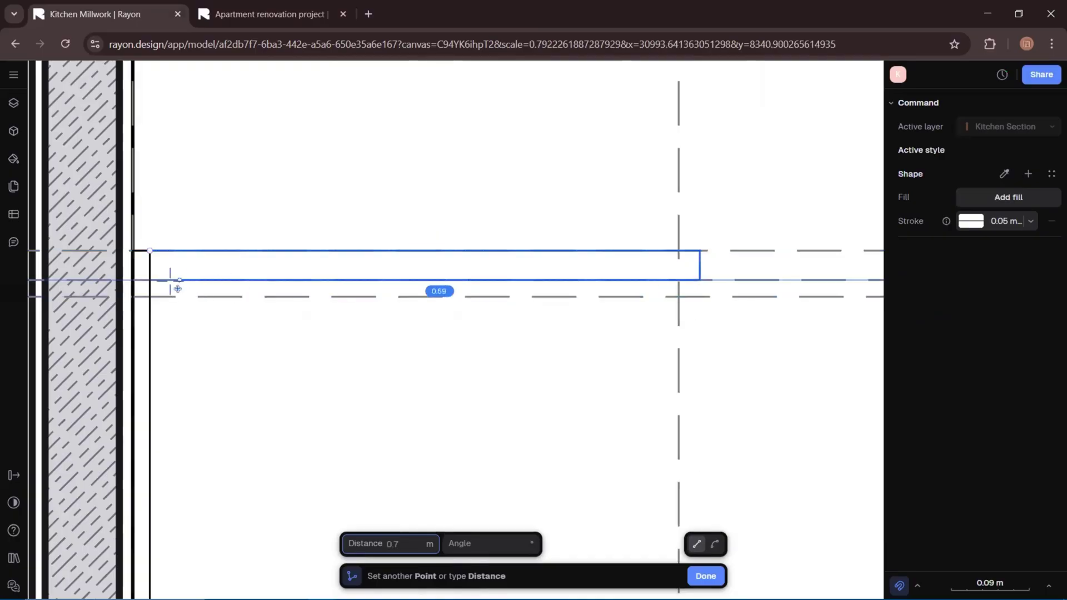
pyautogui.click(150, 251)
# - Draw the thin cabinet bottom panel, about 0.60 m long, on the lower guide line from the back panel to the front guide
pyautogui.scroll(-5, 326, 362)
pyautogui.scroll(7, 333, 411)
pyautogui.click(342, 401)
pyautogui.scroll(-3, 356, 421)
pyautogui.moveTo(757, 425); pyautogui.dragTo(439, 407, button='middle')
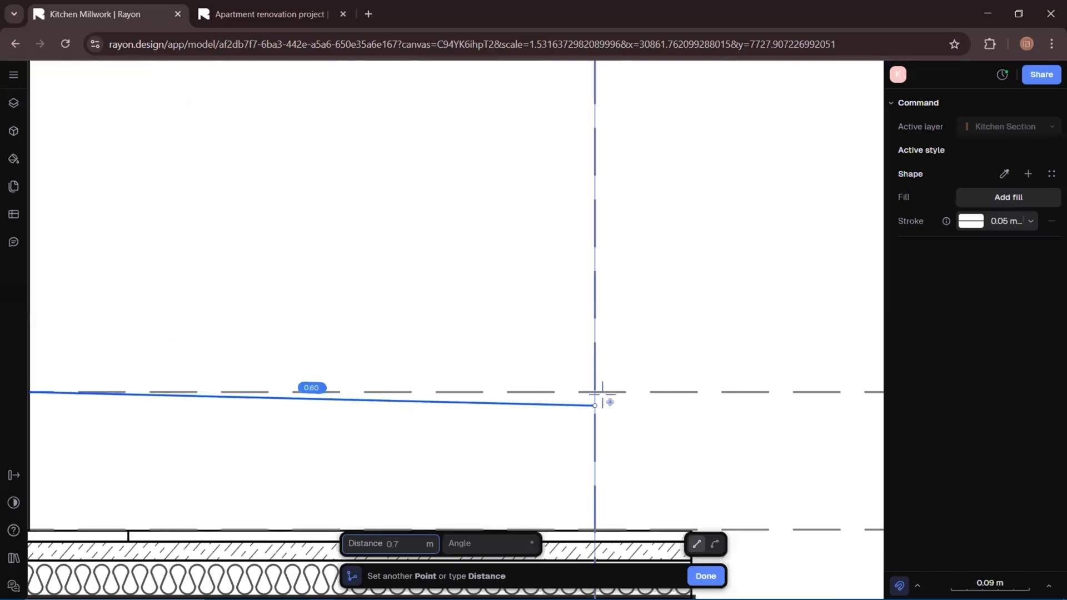
pyautogui.scroll(-2, 505, 364)
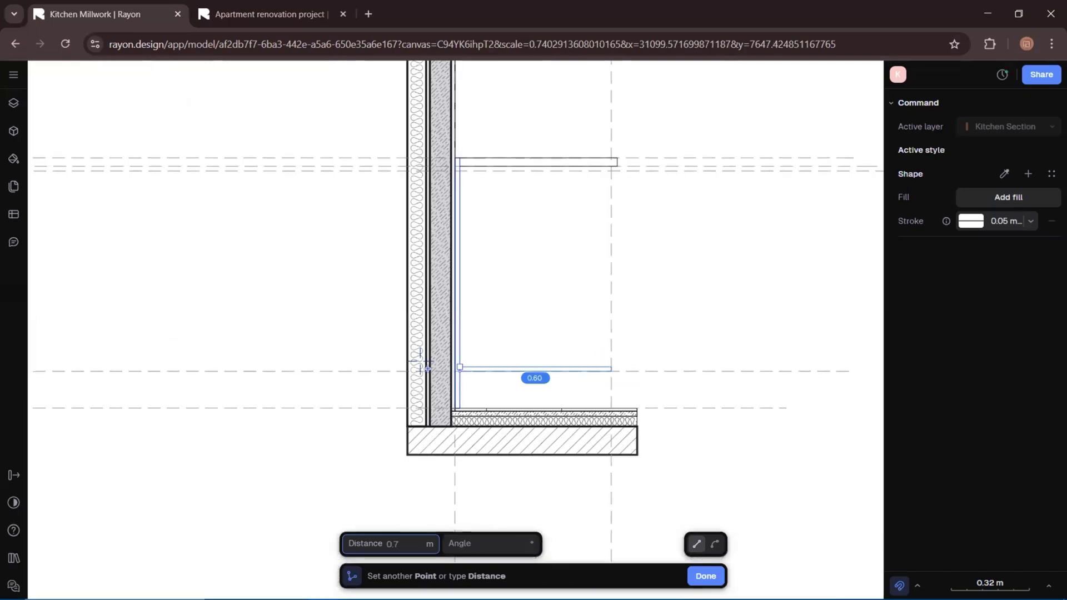
pyautogui.scroll(5, 611, 376)
pyautogui.scroll(3, 588, 388)
# - Draw the cabinet door front, about 0.80 m tall, from the bottom panel up to the third guide line, with a beveled upper end
pyautogui.click(481, 413)
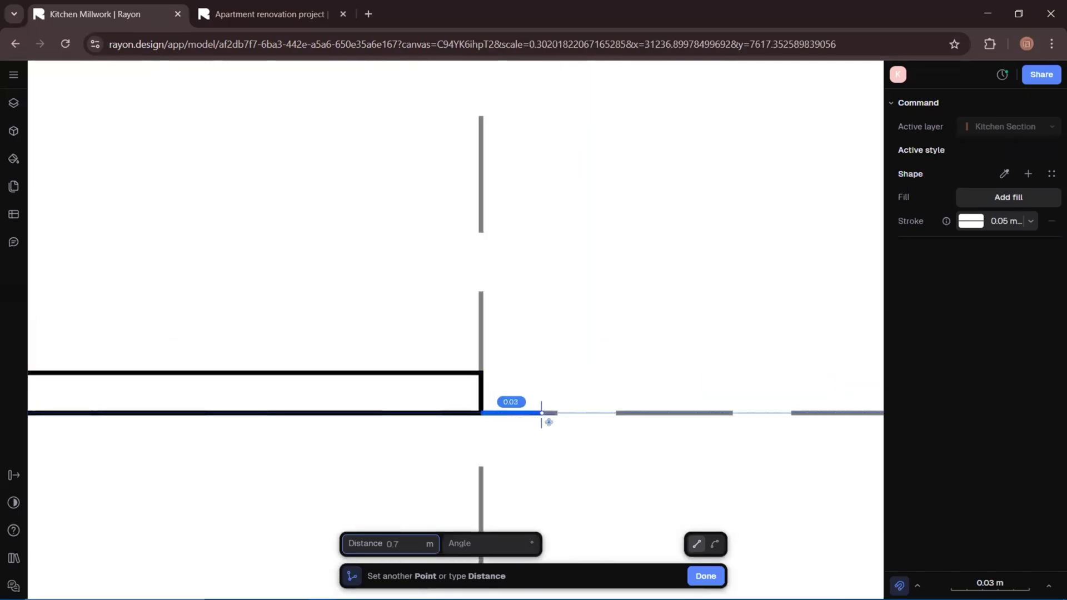
pyautogui.scroll(-3, 485, 475)
pyautogui.moveTo(539, 171); pyautogui.dragTo(526, 414, button='middle')
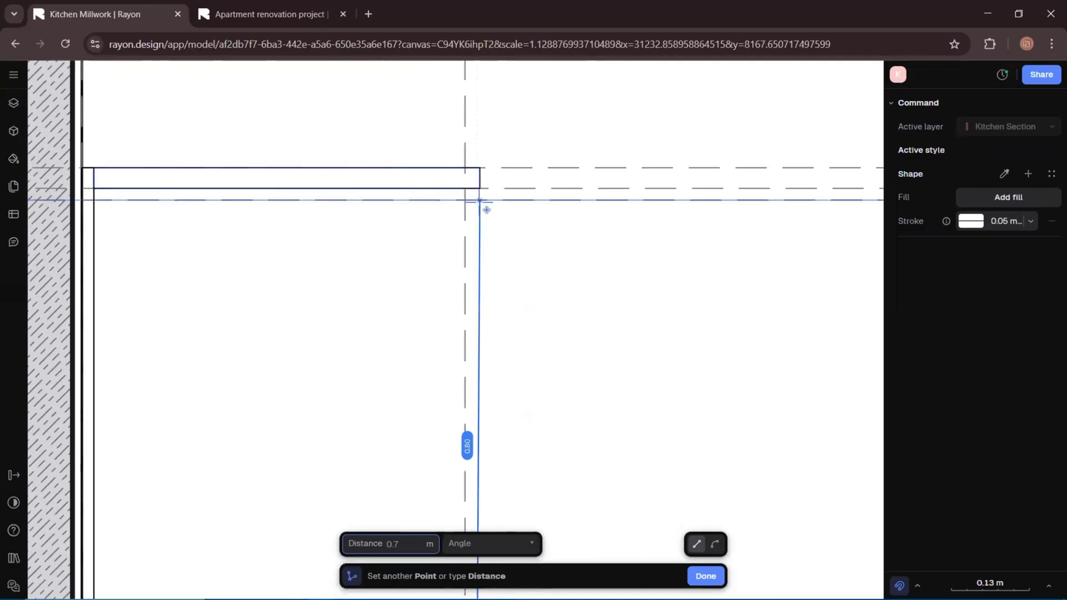
pyautogui.scroll(2, 484, 208)
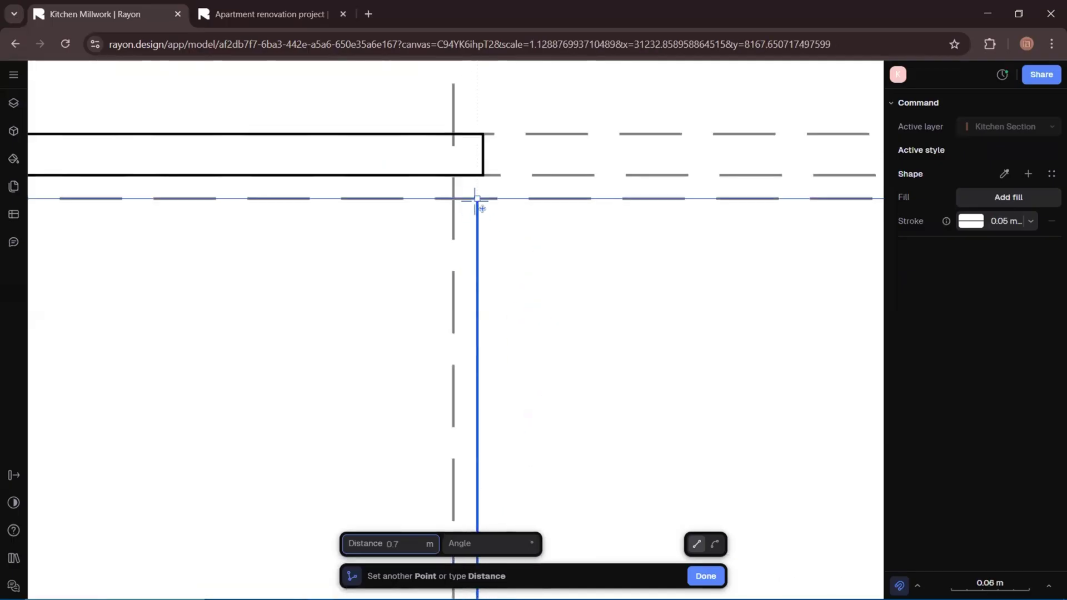
pyautogui.click(477, 199)
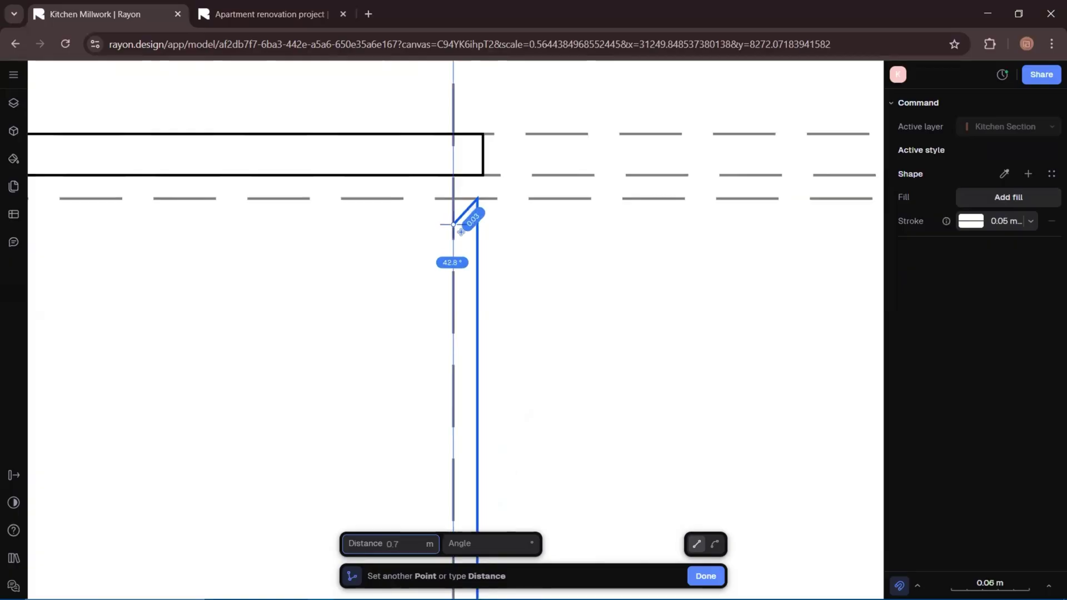
pyautogui.click(451, 199)
pyautogui.scroll(-3, 470, 303)
pyautogui.scroll(3, 496, 333)
pyautogui.click(496, 335)
pyautogui.press('Return')
# - Draw a small vertical rail, about 0.02 m by 0.06 m, beneath the countertop directly behind the door front
pyautogui.scroll(-2, 510, 328)
pyautogui.click(572, 210)
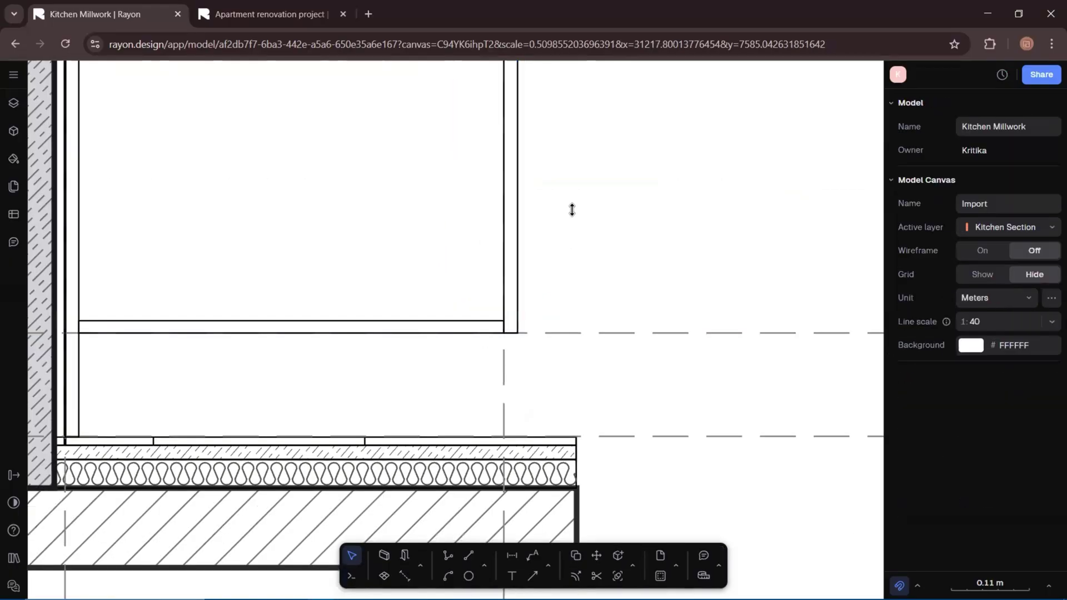
pyautogui.click(639, 150)
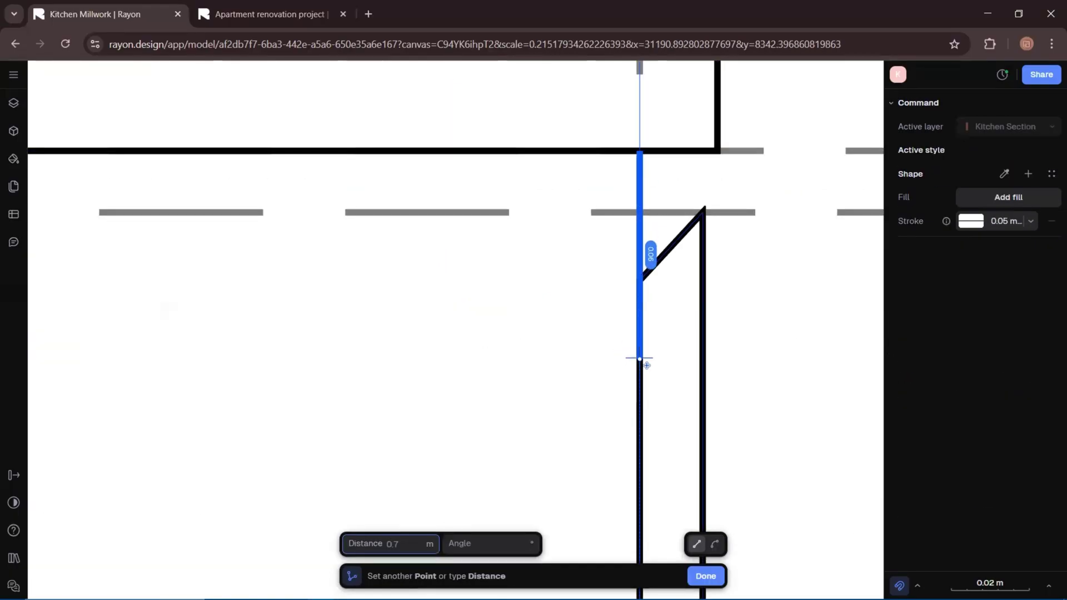
pyautogui.click(640, 359)
pyautogui.click(591, 359)
pyautogui.click(591, 151)
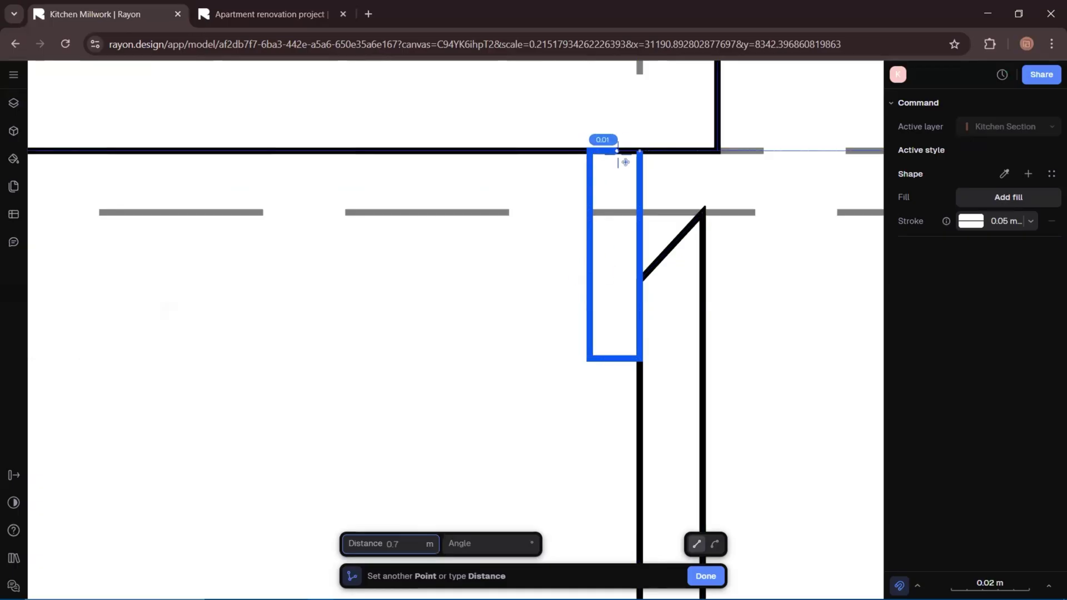
pyautogui.click(640, 150)
pyautogui.scroll(-3, 689, 175)
# - Offset the vertical guide line at the cabinet front about 0.08 m inward for the toe-kick recess
pyautogui.press('l')
pyautogui.click(638, 162)
pyautogui.scroll(3, 688, 204)
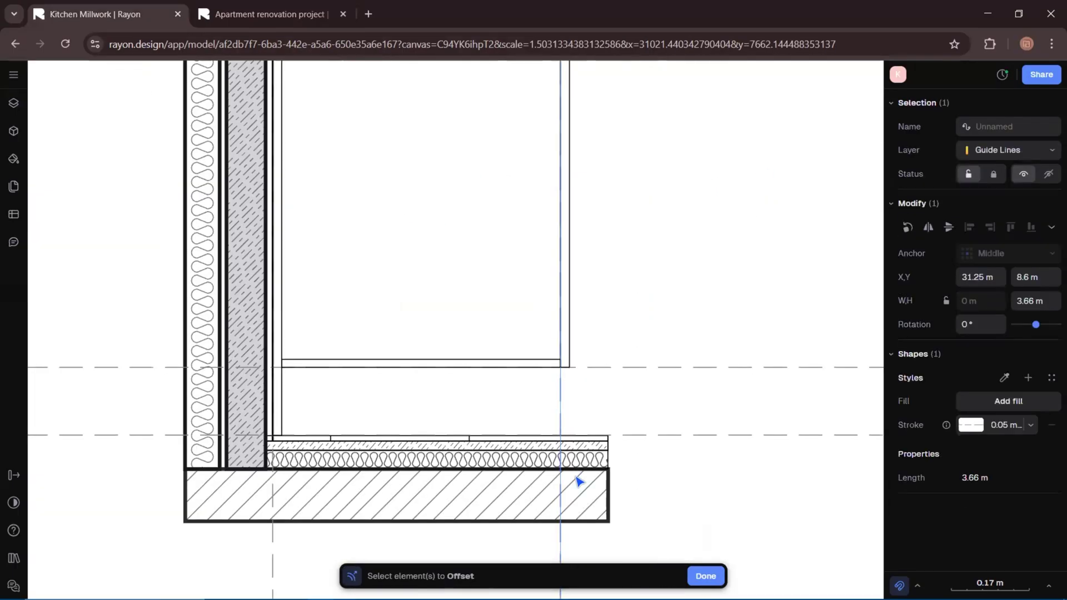
pyautogui.press('Return')
pyautogui.scroll(3, 538, 410)
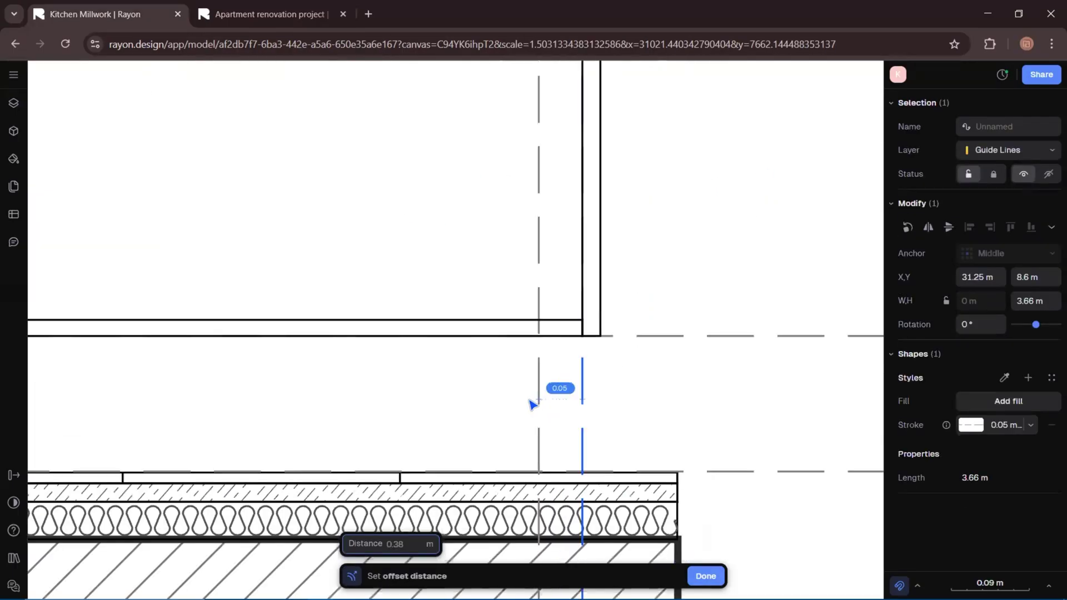
pyautogui.click(512, 405)
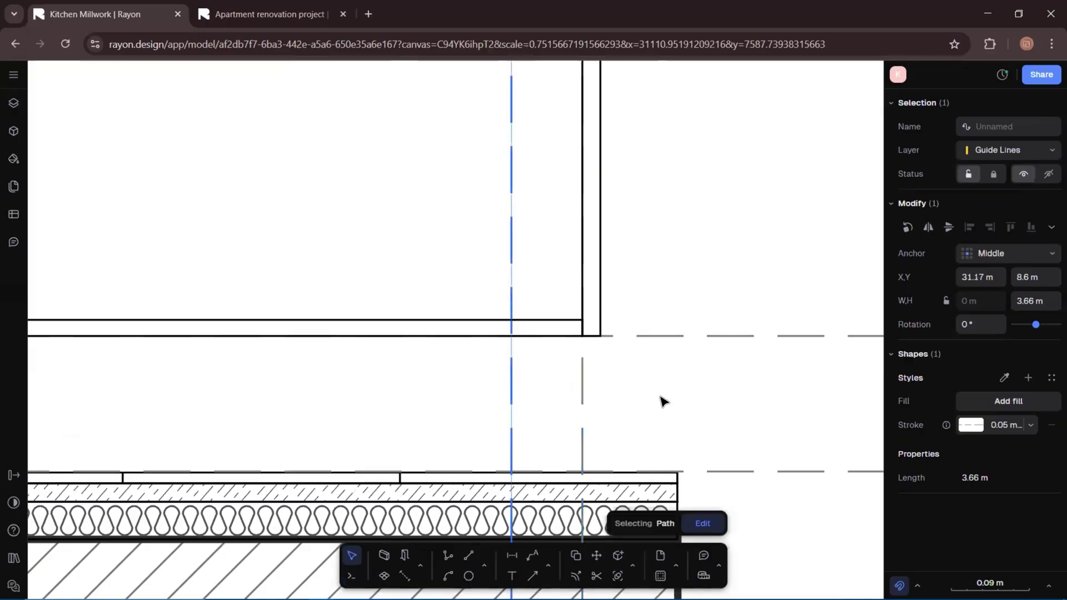
# - Draw the toe-kick board along the offset guide line, from the floor up to the underside of the cabinet bottom
pyautogui.click(449, 558)
pyautogui.click(512, 472)
pyautogui.click(511, 336)
pyautogui.click(490, 336)
pyautogui.click(490, 472)
pyautogui.click(511, 472)
# - Draw a support panel about 0.02 m thick under the cabinet bottom, spanning from the back panel to the toe-kick board
pyautogui.moveTo(638, 414); pyautogui.dragTo(833, 435, button='middle')
pyautogui.click(449, 557)
pyautogui.click(221, 358)
pyautogui.click(686, 357)
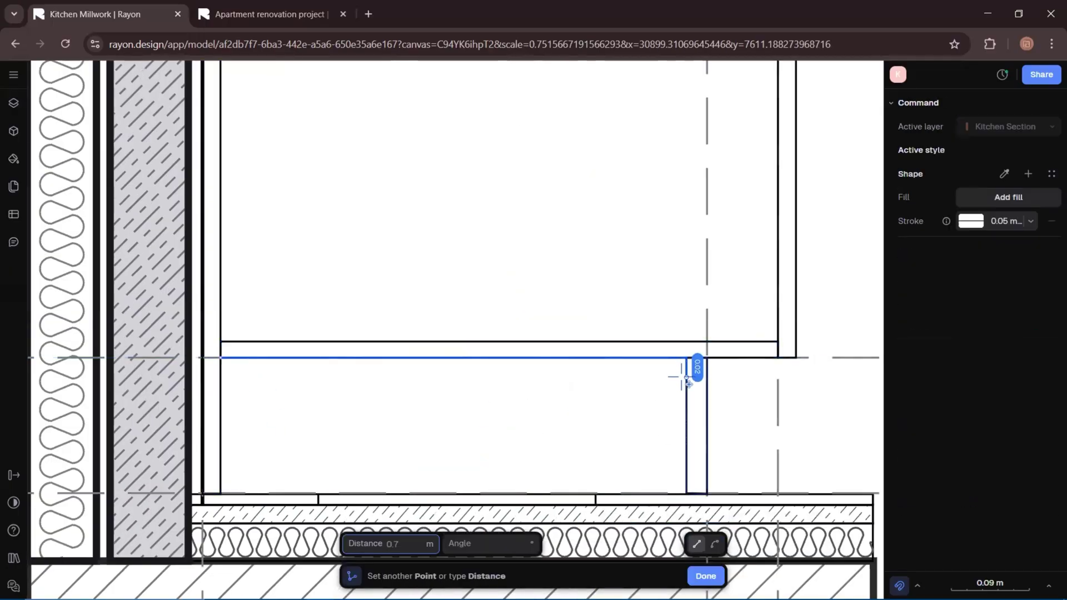
pyautogui.click(686, 378)
pyautogui.click(221, 378)
# - Fill the cabinet door front and the small rail beneath the countertop with solid grey
pyautogui.scroll(-5, 487, 456)
pyautogui.click(572, 356)
pyautogui.click(1008, 401)
pyautogui.click(636, 315)
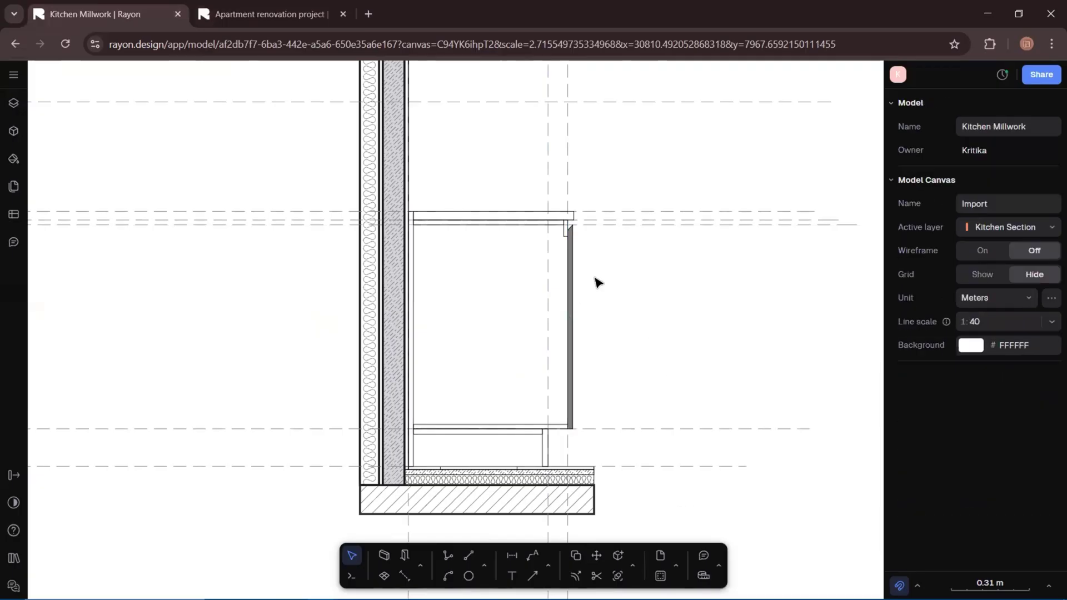
pyautogui.scroll(5, 601, 244)
pyautogui.click(594, 267)
pyautogui.click(1028, 400)
pyautogui.click(770, 531)
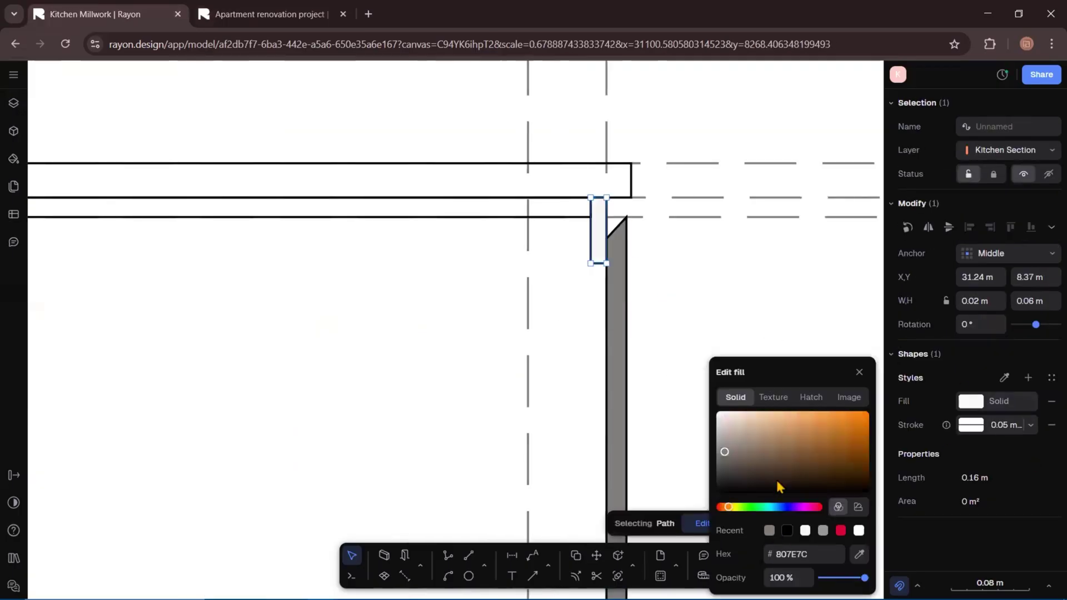
pyautogui.click(698, 235)
# - Fill the toe-kick board with the recently used solid grey
pyautogui.scroll(-5, 638, 465)
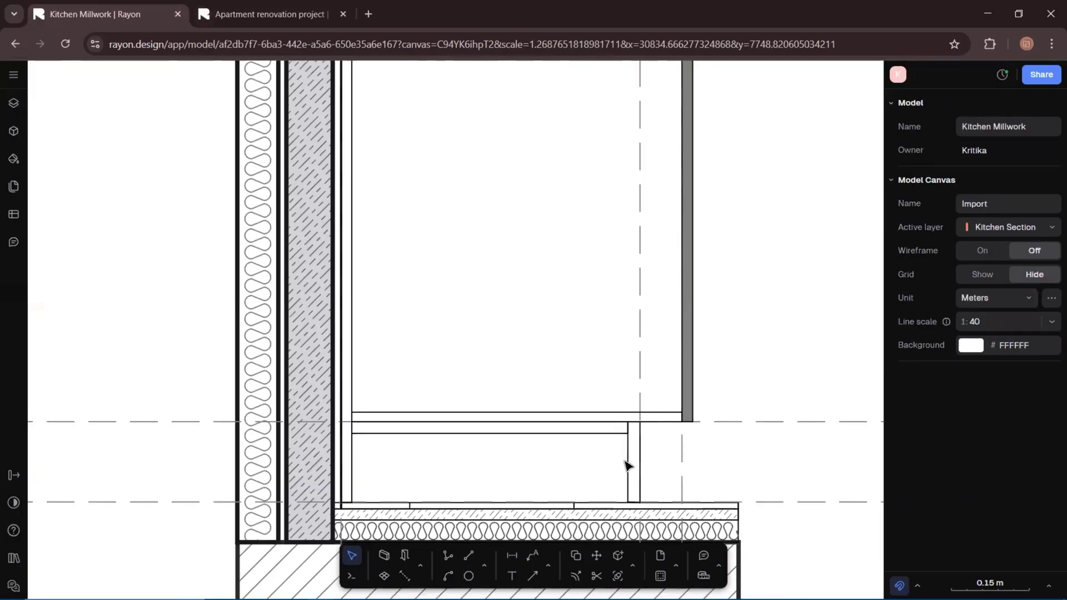
pyautogui.click(633, 462)
pyautogui.click(983, 402)
pyautogui.click(770, 531)
pyautogui.click(748, 311)
# - Select the support, bottom, back and under-countertop panels together and give them an image fill
pyautogui.scroll(2, 723, 361)
pyautogui.click(689, 400)
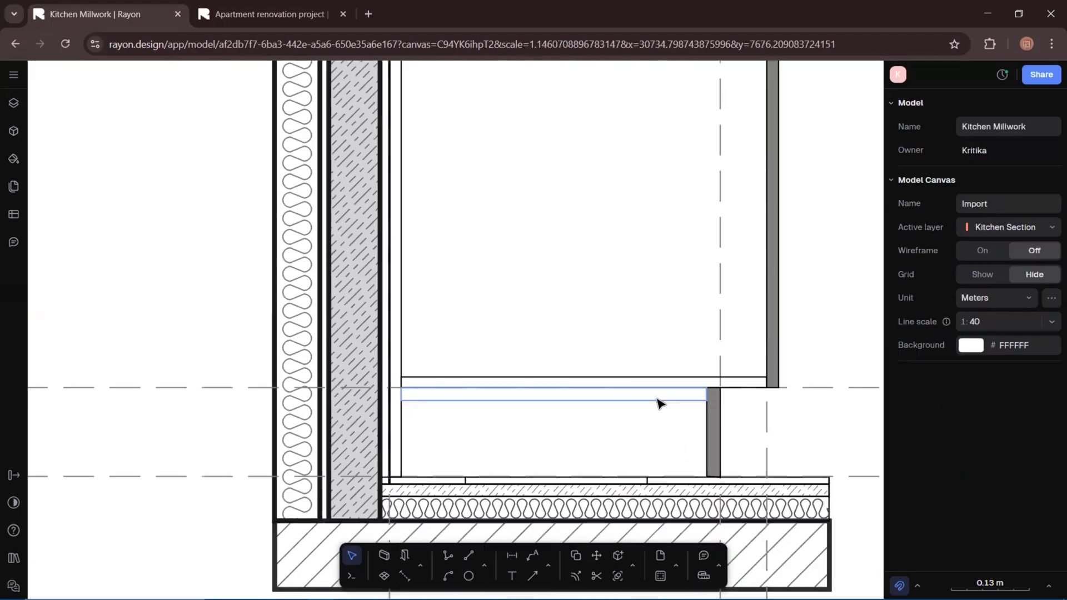
pyautogui.keyDown('shift'); pyautogui.click(751, 377); pyautogui.keyUp('shift')
pyautogui.keyDown('shift'); pyautogui.click(402, 337); pyautogui.keyUp('shift')
pyautogui.moveTo(517, 237); pyautogui.dragTo(526, 475, button='middle')
pyautogui.keyDown('shift'); pyautogui.click(572, 133); pyautogui.keyUp('shift')
pyautogui.click(1009, 401)
pyautogui.click(850, 398)
# - Copy an existing wood style from the drawing onto the four selected cabinet panels
pyautogui.scroll(-10, 550, 262)
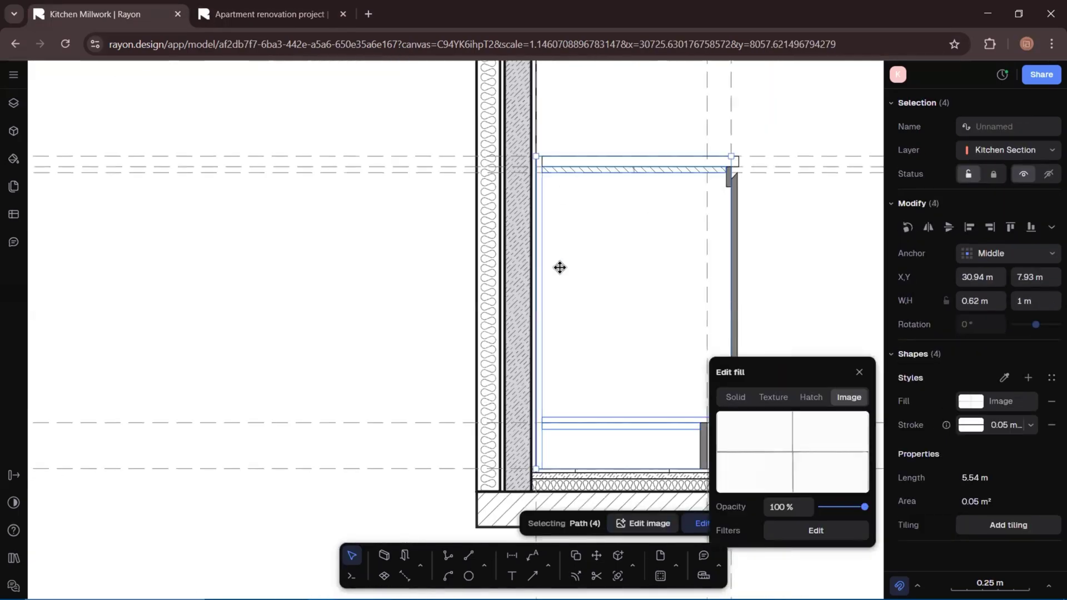
pyautogui.moveTo(305, 295); pyautogui.dragTo(422, 314, button='middle')
pyautogui.click(1005, 378)
pyautogui.click(224, 317)
pyautogui.scroll(4, 714, 321)
pyautogui.click(1015, 425)
pyautogui.click(812, 222)
# - Give the countertop slab a texture fill and change its pattern to a light speckled stone
pyautogui.scroll(4, 788, 150)
pyautogui.click(637, 269)
pyautogui.scroll(-2, 712, 297)
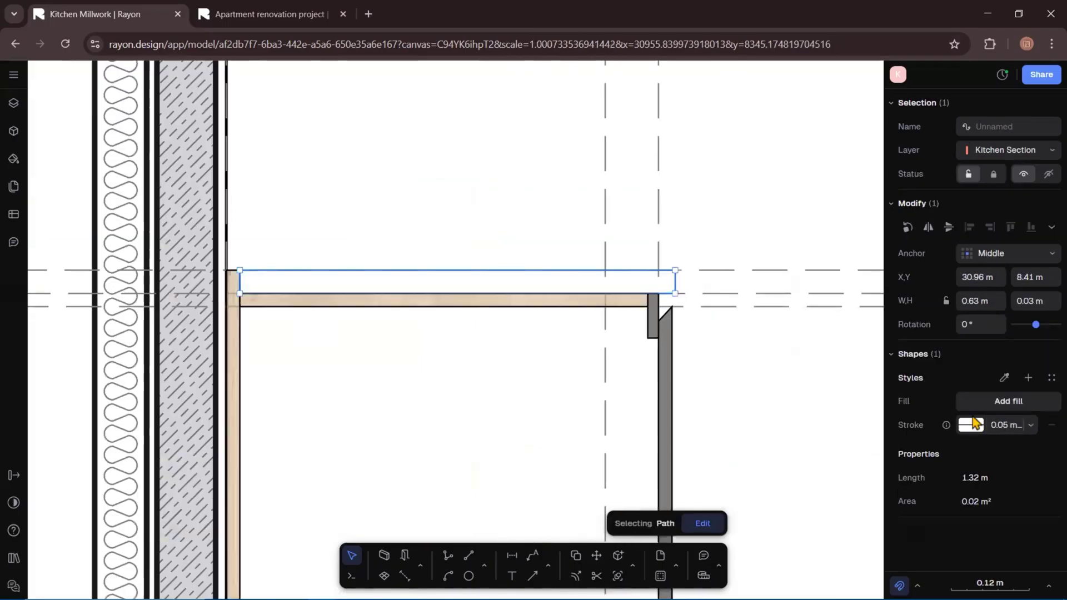
pyautogui.click(1031, 404)
pyautogui.click(774, 398)
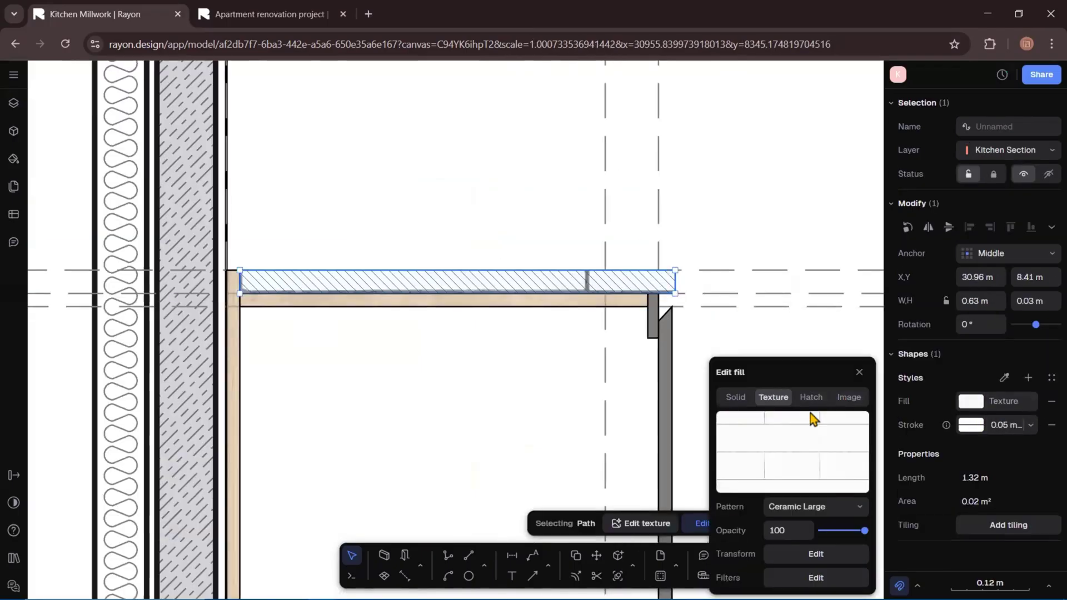
pyautogui.moveTo(813, 411)
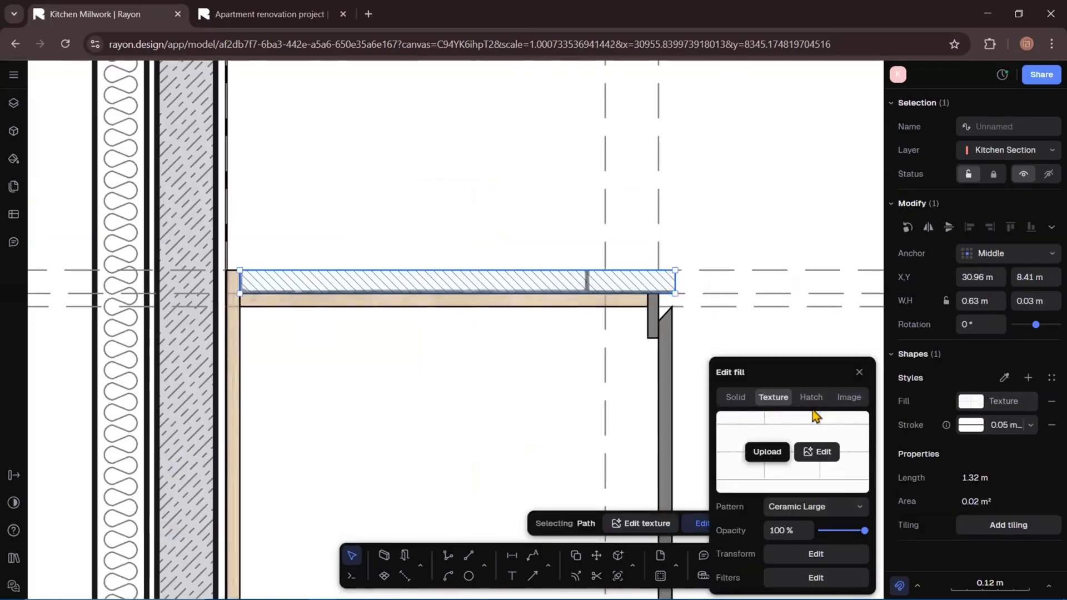
pyautogui.click(800, 507)
pyautogui.click(854, 334)
pyautogui.click(448, 372)
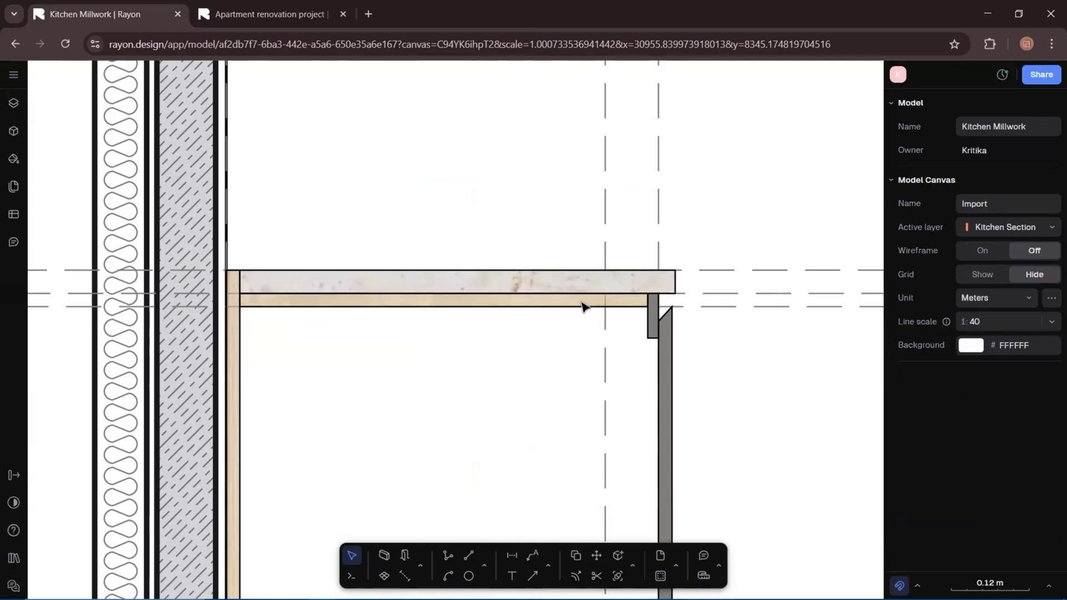
# - Draw the wall cabinet's back panel, about 0.02 m by 0.76 m, along the wall face between the two upper guide lines
pyautogui.scroll(-6, 578, 297)
pyautogui.scroll(3, 562, 122)
pyautogui.press('p')
pyautogui.scroll(5, 447, 100)
pyautogui.click(382, 100)
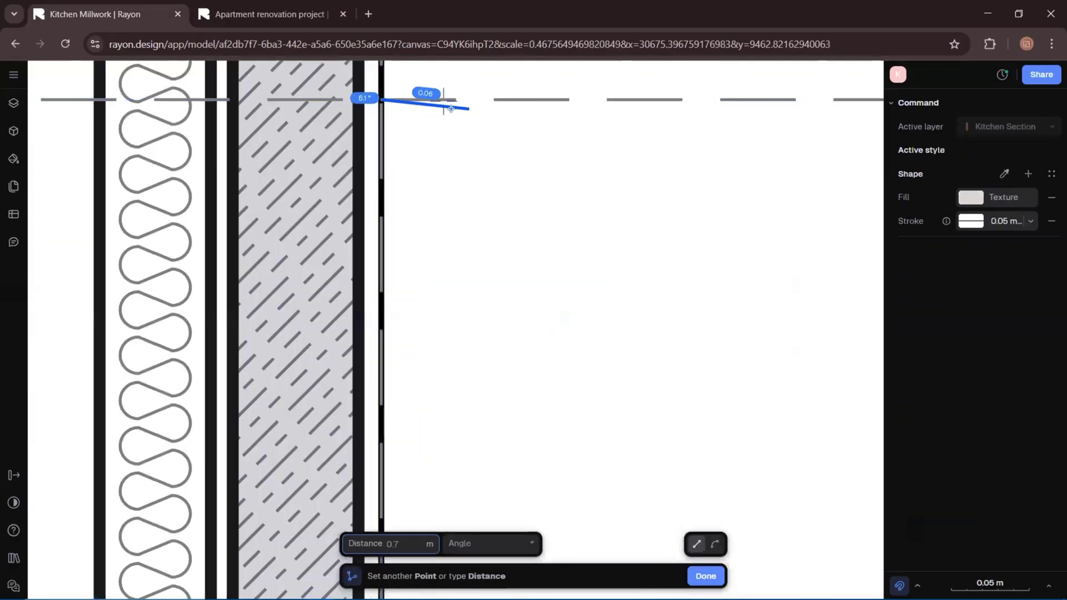
pyautogui.scroll(-5, 405, 132)
pyautogui.scroll(5, 406, 436)
pyautogui.click(408, 393)
pyautogui.click(376, 393)
pyautogui.scroll(-5, 402, 427)
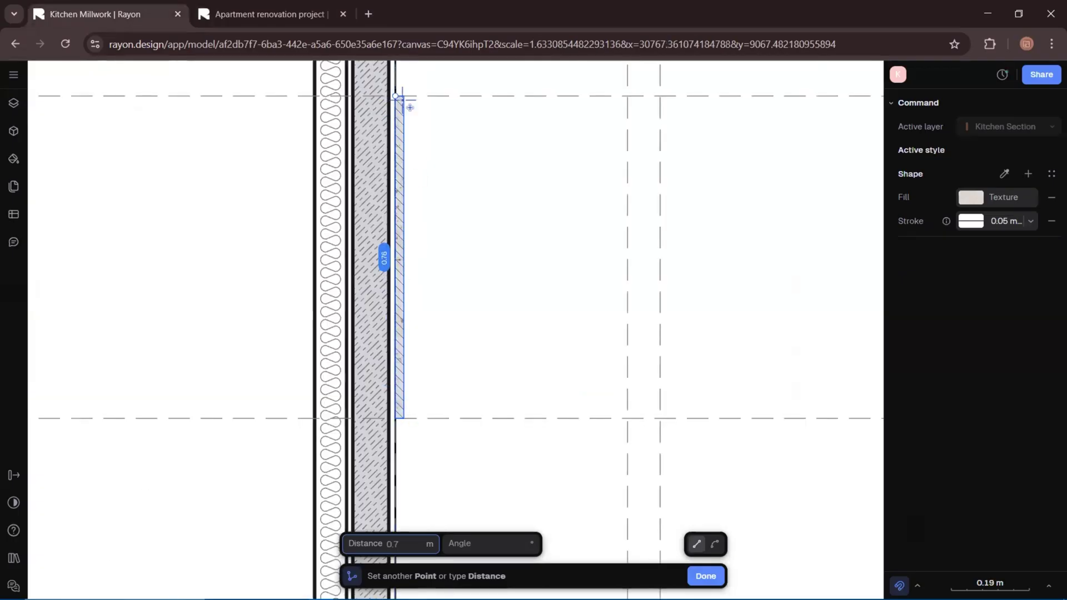
pyautogui.click(395, 96)
# - Copy the wood style from the base cabinet's panels onto the wall cabinet's back panel
pyautogui.scroll(-3, 483, 183)
pyautogui.click(470, 188)
pyautogui.scroll(-3, 522, 193)
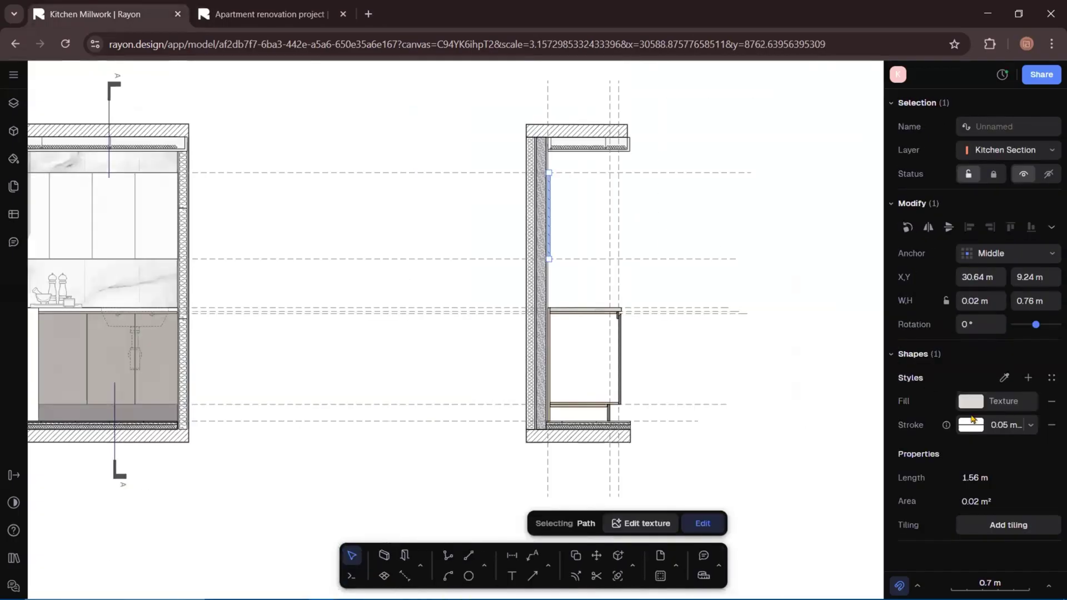
pyautogui.click(1004, 378)
pyautogui.scroll(6, 572, 414)
pyautogui.click(562, 324)
pyautogui.scroll(-6, 525, 389)
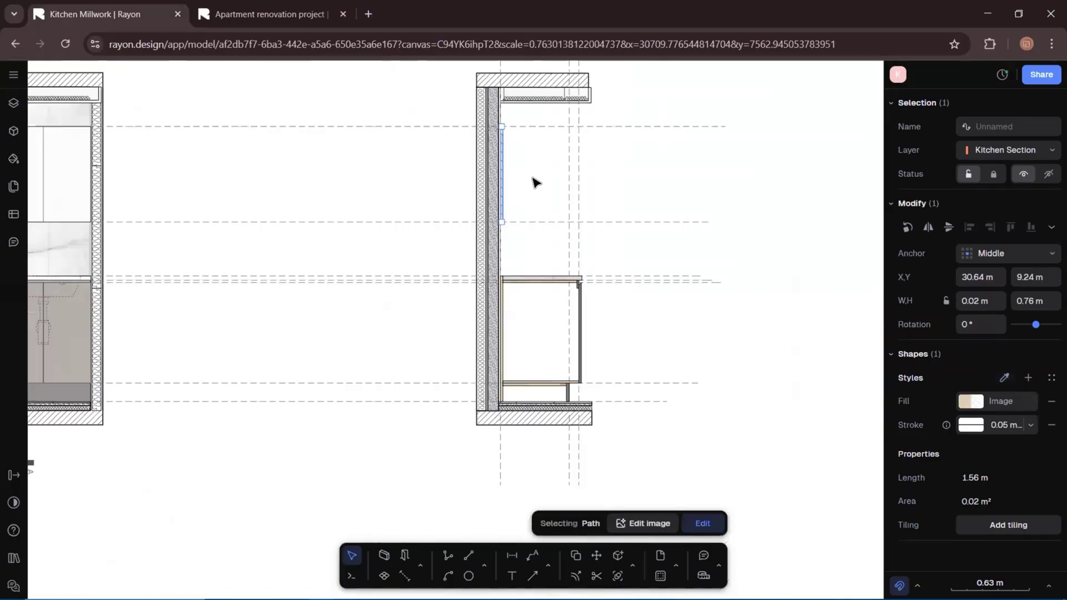
pyautogui.scroll(2, 531, 167)
pyautogui.click(551, 144)
# - Offset the vertical guide line at the wall face by 0.38 m to mark the wall cabinet's depth
pyautogui.scroll(-4, 545, 267)
pyautogui.scroll(4, 567, 144)
pyautogui.click(423, 125)
pyautogui.click(632, 565)
pyautogui.click(665, 396)
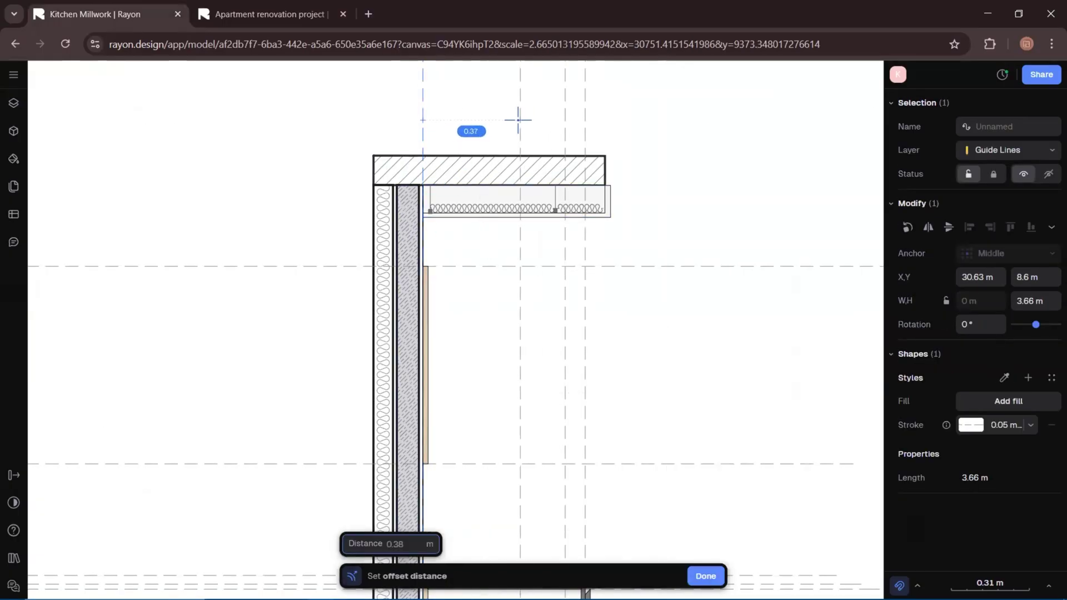
pyautogui.click(516, 121)
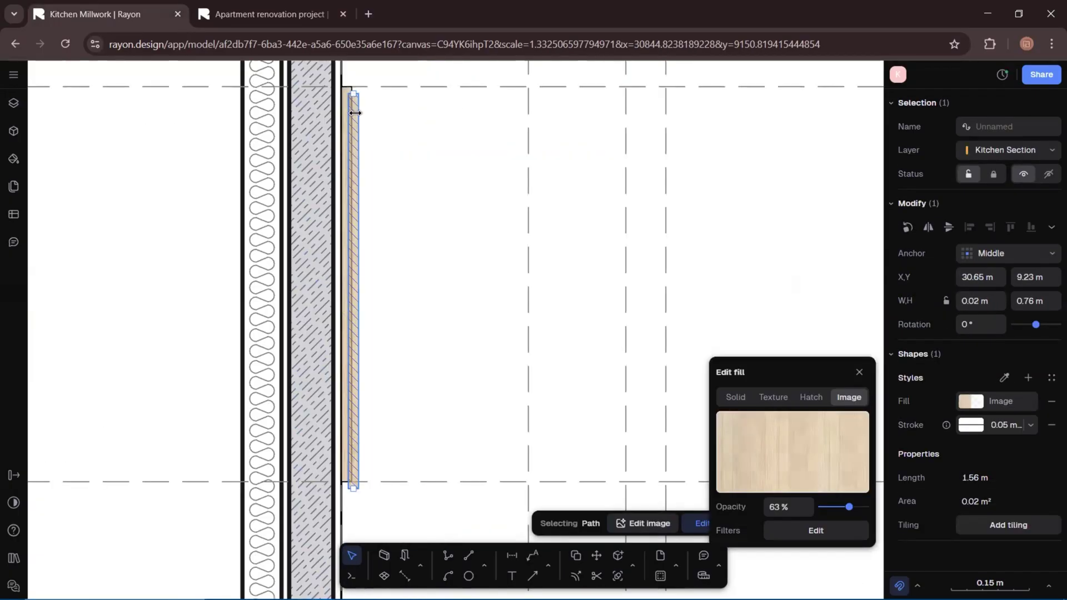
# - Place a copy of the wall cabinet's back panel inside the new depth guide line as its door and match the base cabinet door's grey style
pyautogui.moveTo(361, 112); pyautogui.dragTo(522, 113)
pyautogui.scroll(-5, 545, 128)
pyautogui.moveTo(692, 399); pyautogui.dragTo(647, 298, button='middle')
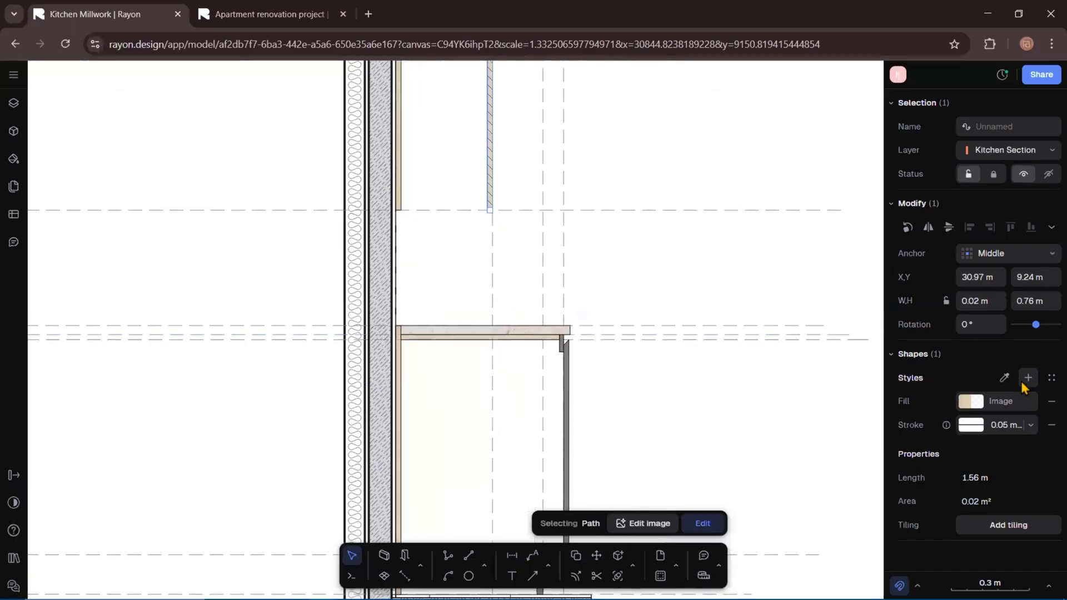
pyautogui.click(568, 379)
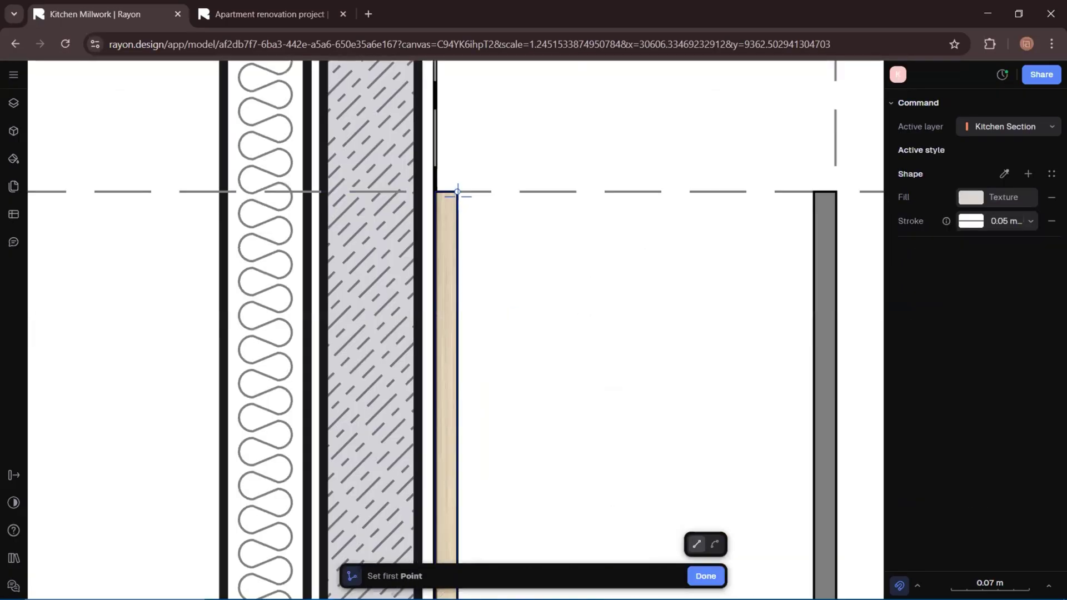
# - Draw the wall cabinet's top panel, about 0.32 m by 0.02 m, between the back panel and the door along the upper guide line
pyautogui.click(457, 192)
pyautogui.click(815, 192)
pyautogui.click(815, 212)
pyautogui.click(458, 212)
pyautogui.click(457, 192)
# - Copy the wall cabinet's top panel down to the cabinet's base to form two stacked bottom panels
pyautogui.scroll(-5, 481, 270)
pyautogui.keyDown('alt'); pyautogui.moveTo(483, 384); pyautogui.dragTo(483, 384); pyautogui.keyUp('alt')
pyautogui.scroll(6, 430, 376)
pyautogui.keyDown('alt'); pyautogui.moveTo(546, 423); pyautogui.dragTo(545, 382); pyautogui.keyUp('alt')
# - Copy a bottom panel up to mid-height as the wall cabinet's shelf and shorten its front end to leave a gap behind the door
pyautogui.scroll(-4, 402, 401)
pyautogui.keyDown('alt'); pyautogui.moveTo(485, 405); pyautogui.dragTo(487, 166); pyautogui.keyUp('alt')
pyautogui.scroll(6, 641, 159)
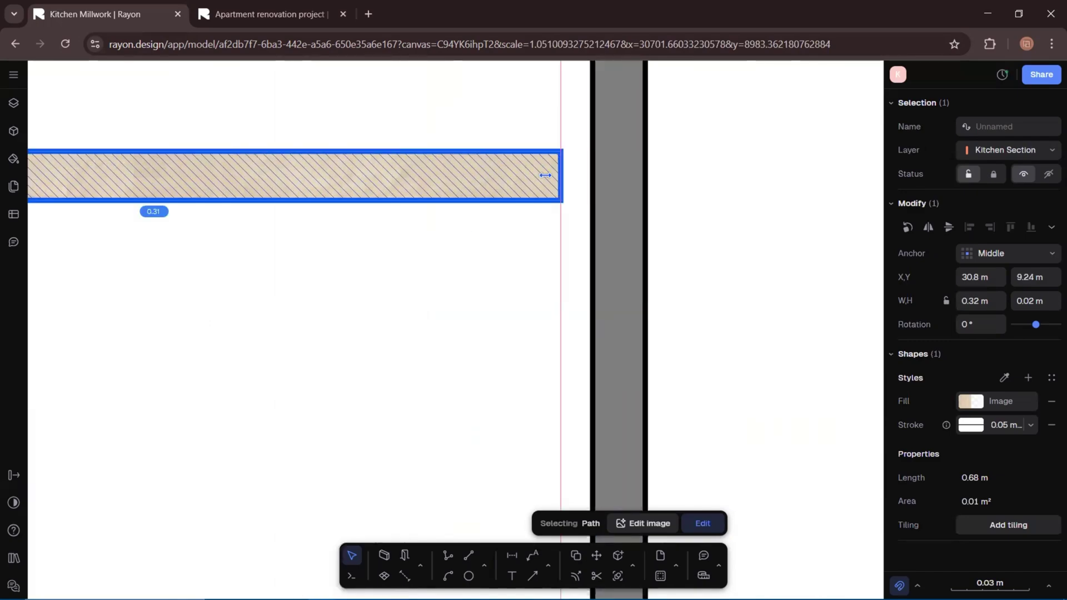
pyautogui.moveTo(592, 174); pyautogui.dragTo(538, 176)
# - Clear the selection and hide the Guide Lines layer
pyautogui.scroll(-12, 480, 258)
pyautogui.click(503, 134)
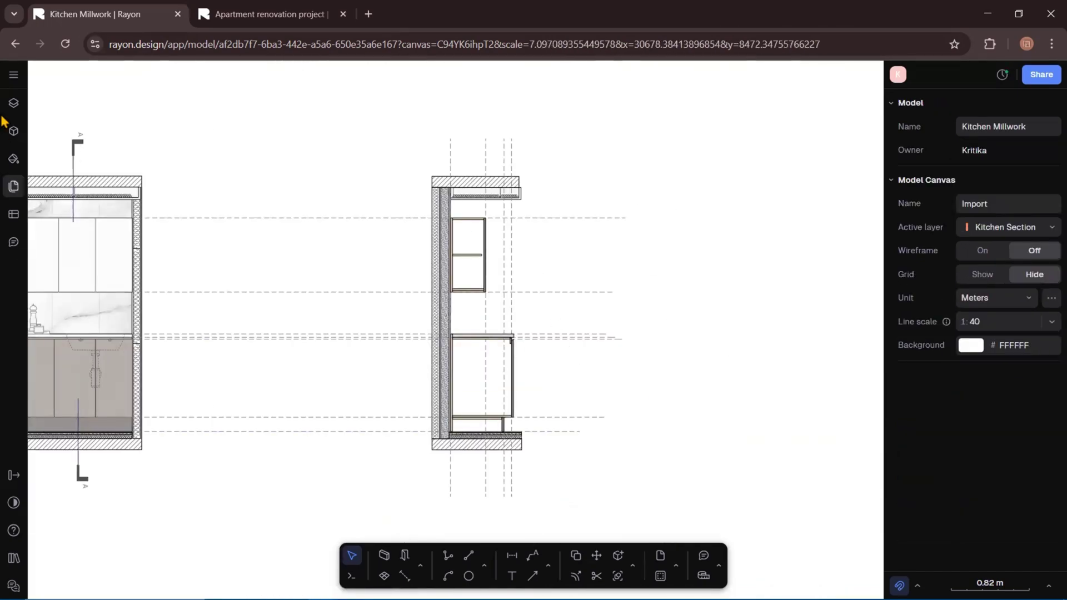
pyautogui.click(14, 104)
pyautogui.click(170, 217)
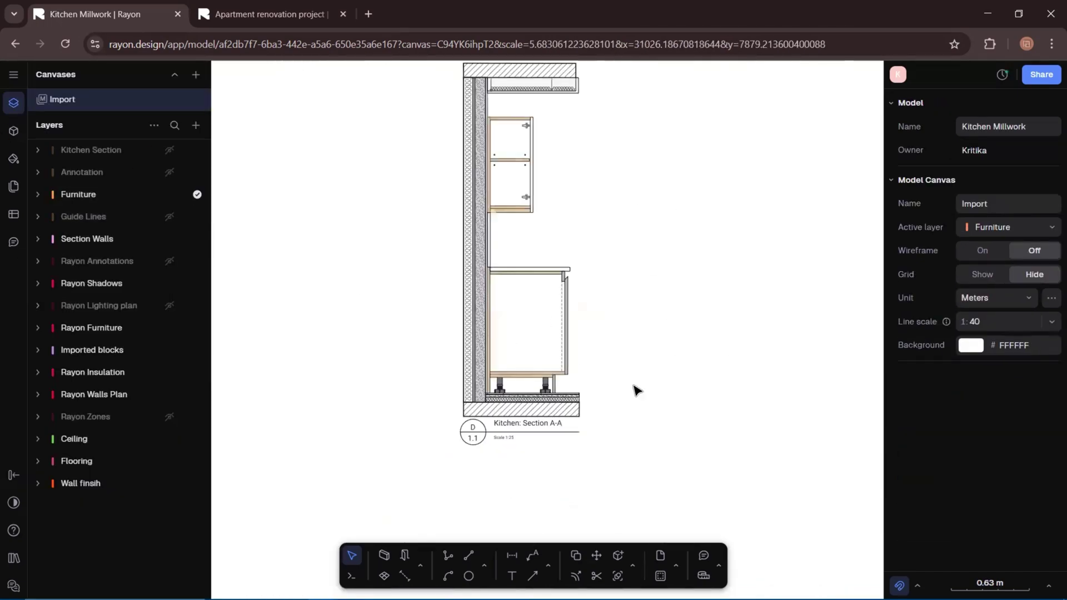
# - Dimension the vertical distance from the base cabinet door's lower edge to the finished floor
pyautogui.press('d')
pyautogui.scroll(10, 605, 348)
pyautogui.click(506, 261)
pyautogui.click(509, 425)
pyautogui.click(534, 344)
# - Switch the dimension command to continuous dimensions and start a chain from the base cabinet door's lower outer corner
pyautogui.click(512, 556)
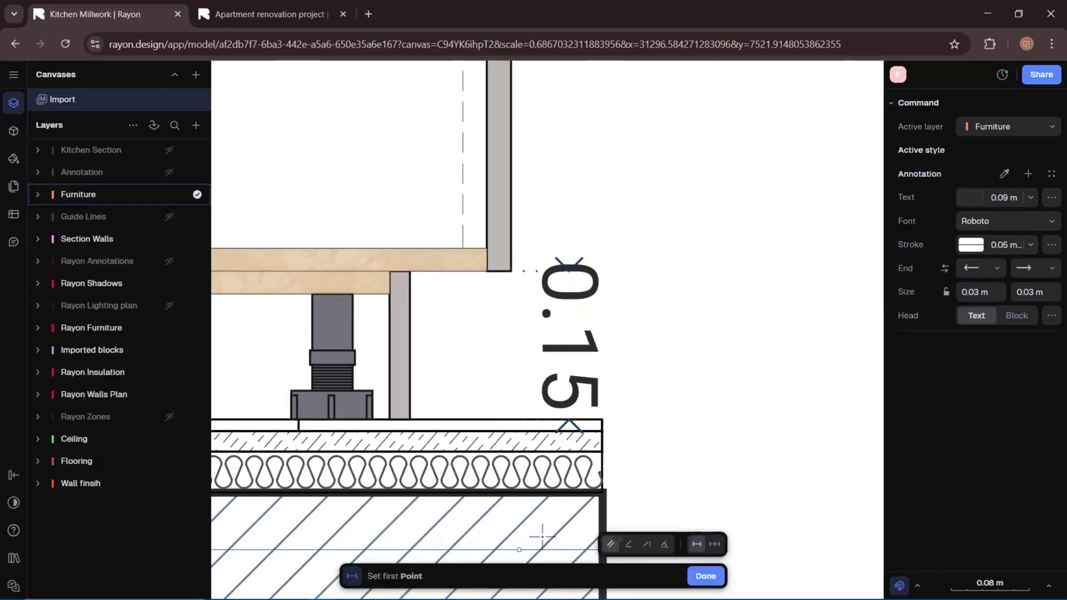
pyautogui.click(715, 546)
pyautogui.click(511, 271)
# - Add a leader annotation pointing at the wall cabinet's middle shelf, placed beyond the wall, and begin its label text with "A"
pyautogui.scroll(-6, 500, 383)
pyautogui.scroll(3, 492, 147)
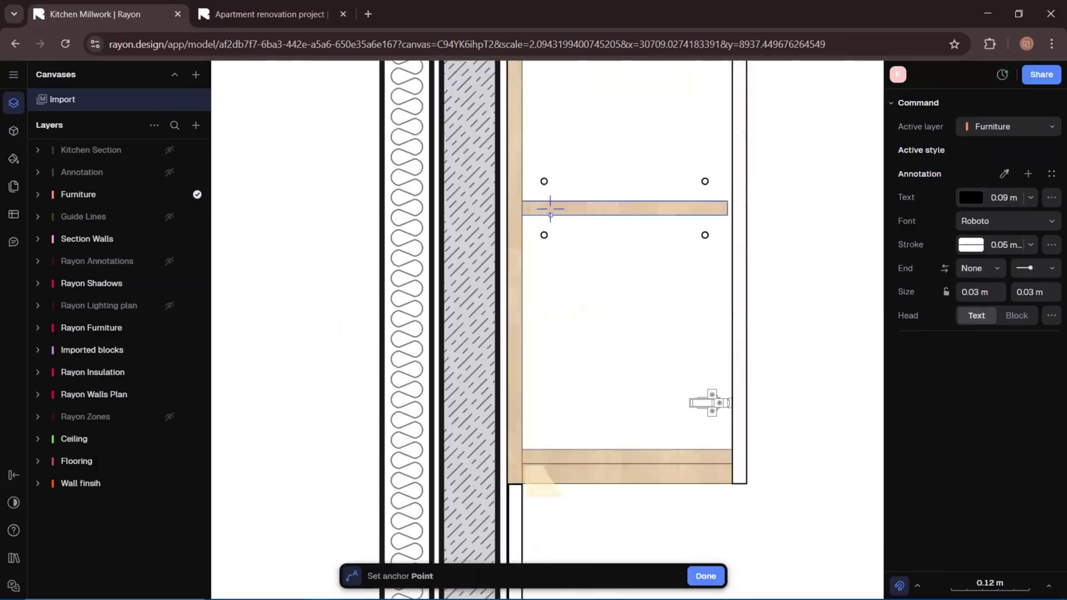
pyautogui.scroll(-3, 611, 311)
pyautogui.click(628, 211)
pyautogui.click(489, 211)
pyautogui.click(439, 223)
pyautogui.write('A')
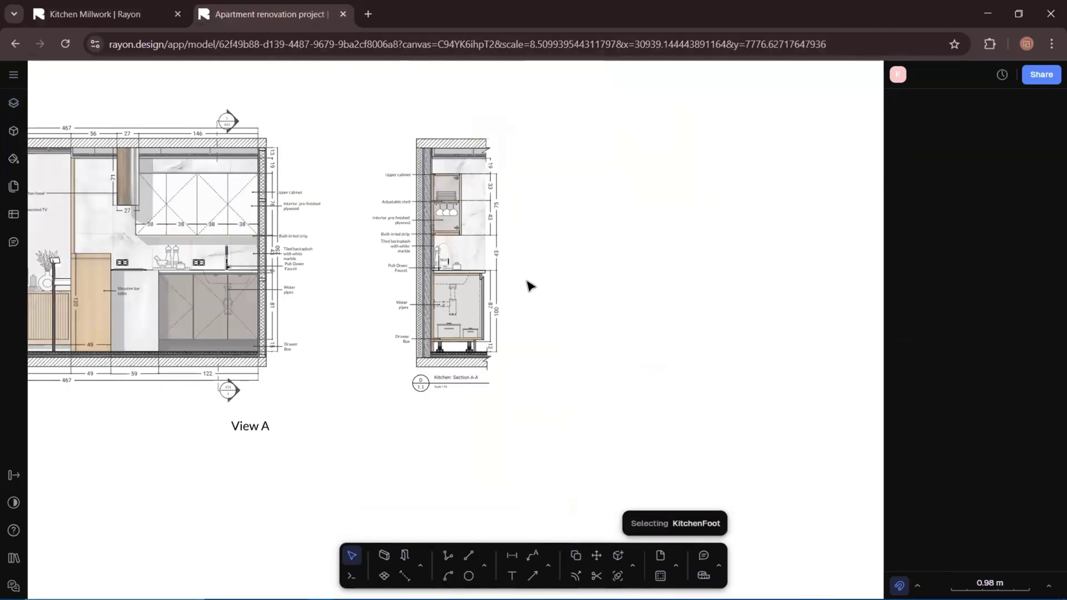
# - Examine the annotated Kitchen Section A-A and the View A elevation in the Apartment renovation project
pyautogui.scroll(3, 452, 241)
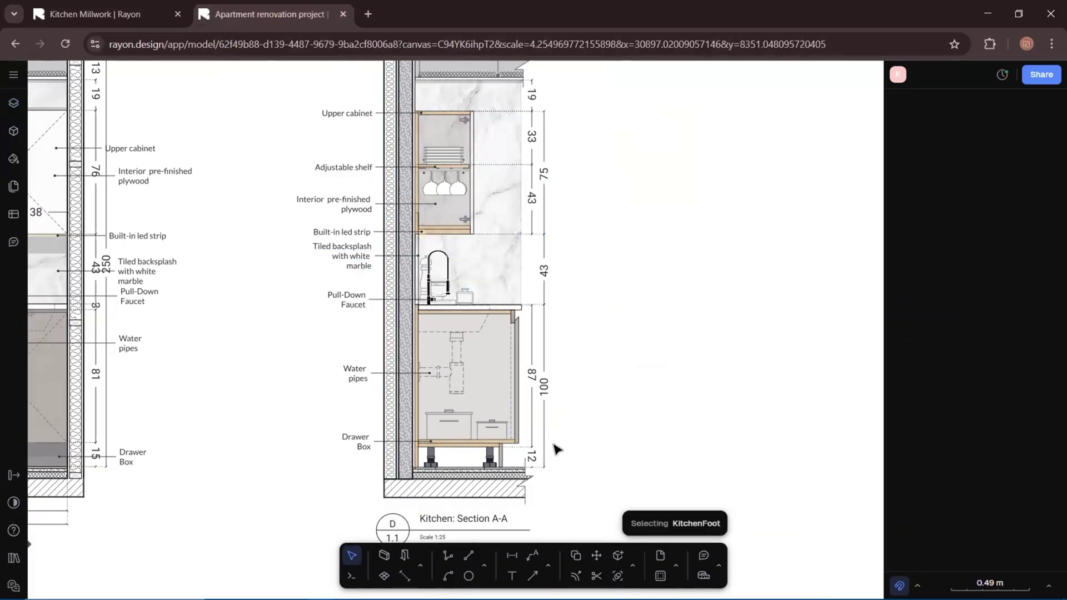
pyautogui.scroll(-3, 616, 225)
pyautogui.moveTo(424, 269); pyautogui.dragTo(613, 299, button='middle')
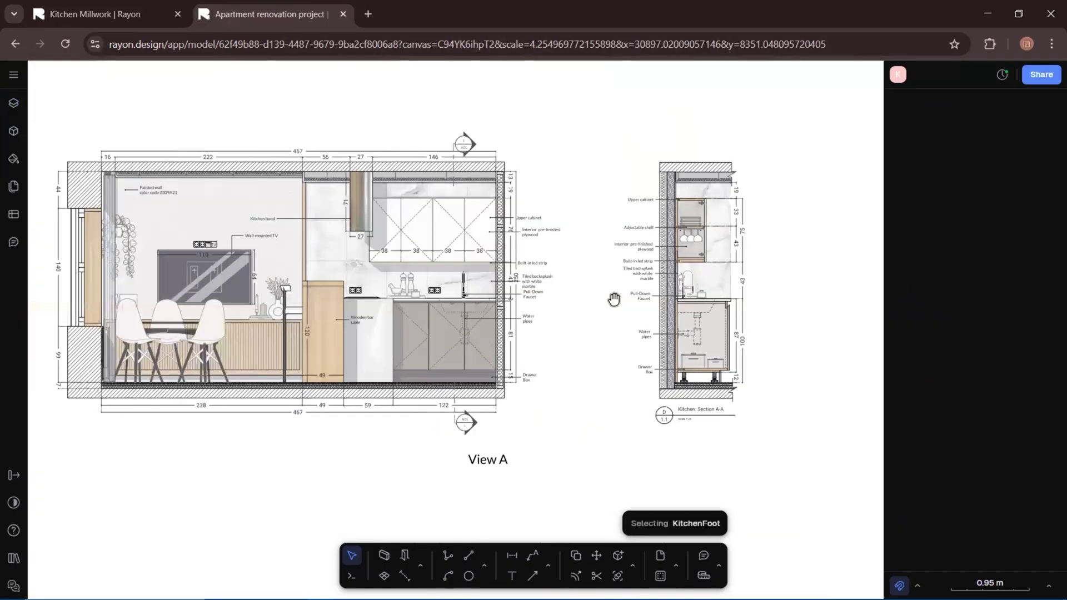